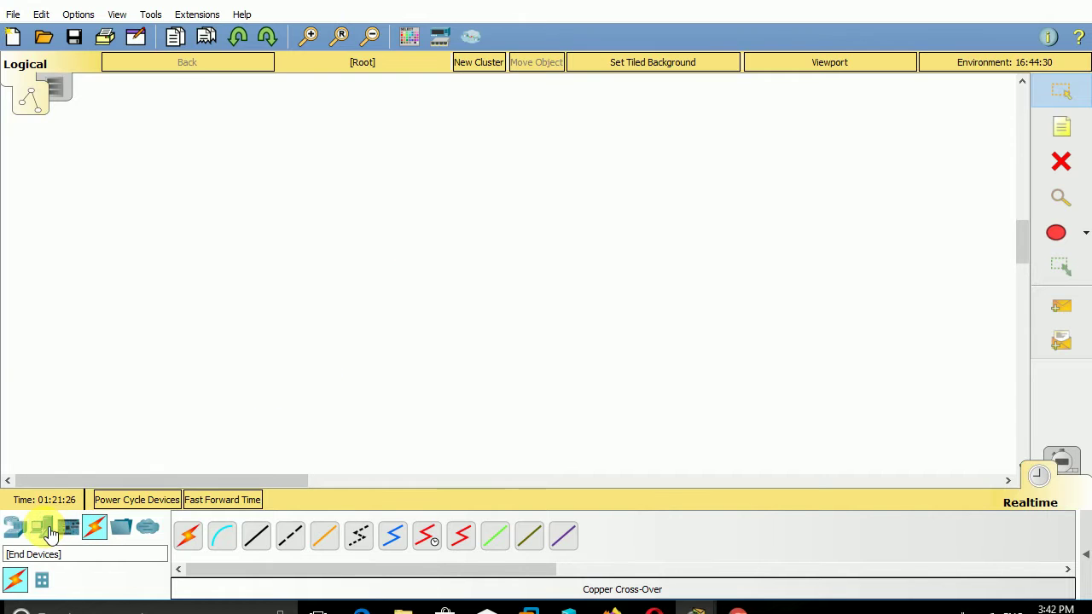
- Place a 2811 router near the upper middle of the workspace and a 2950T switch below it
{"action": "left_click", "coordinate": [15, 527]}
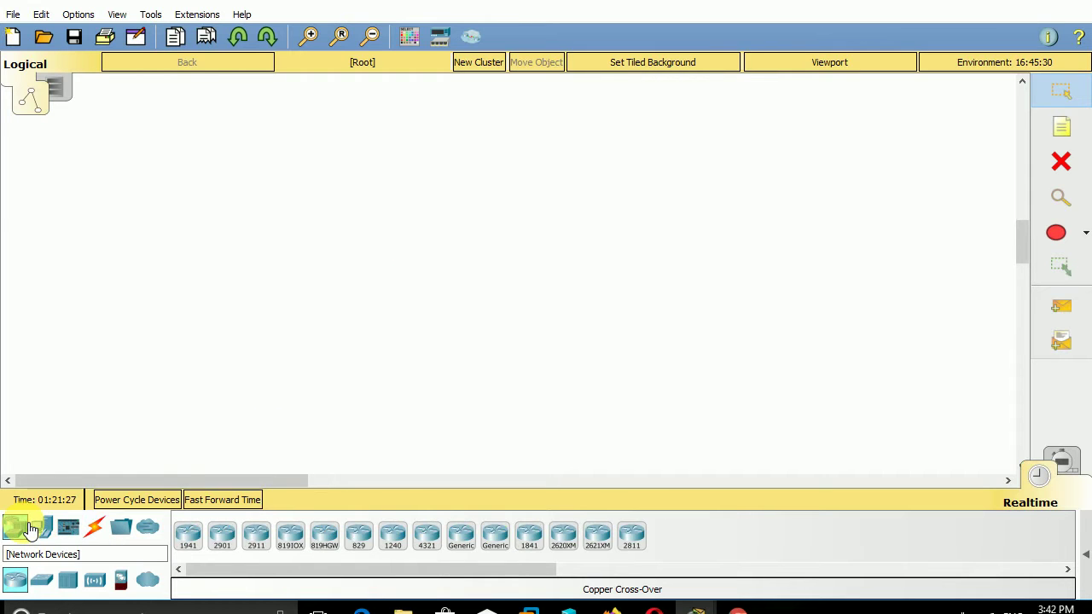
{"action": "left_click", "coordinate": [632, 532]}
{"action": "left_click", "coordinate": [526, 132]}
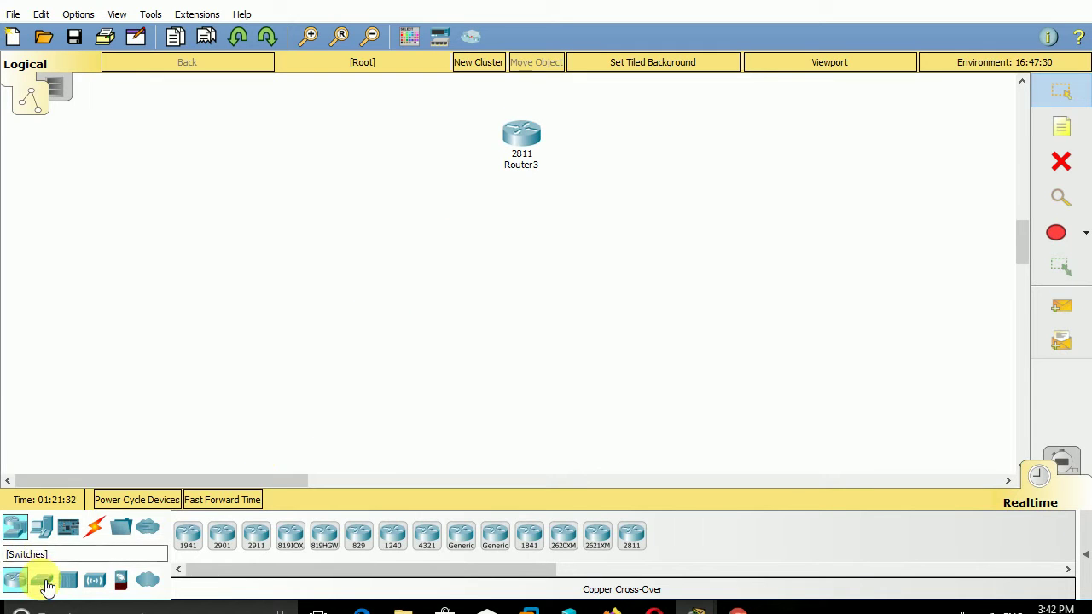
{"action": "left_click", "coordinate": [43, 582]}
{"action": "left_click", "coordinate": [461, 534]}
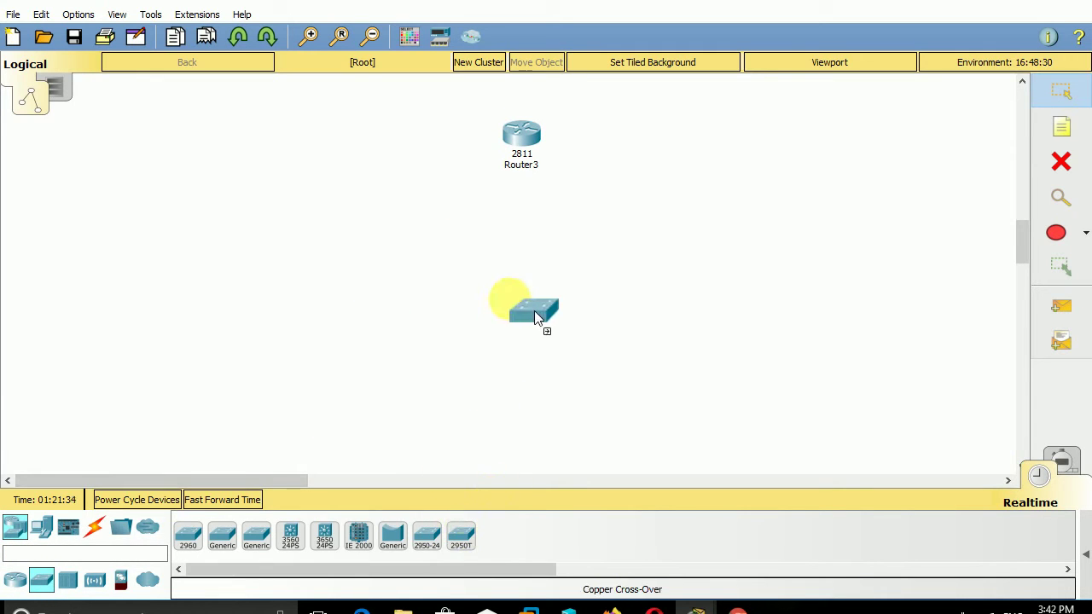
{"action": "left_click", "coordinate": [517, 266]}
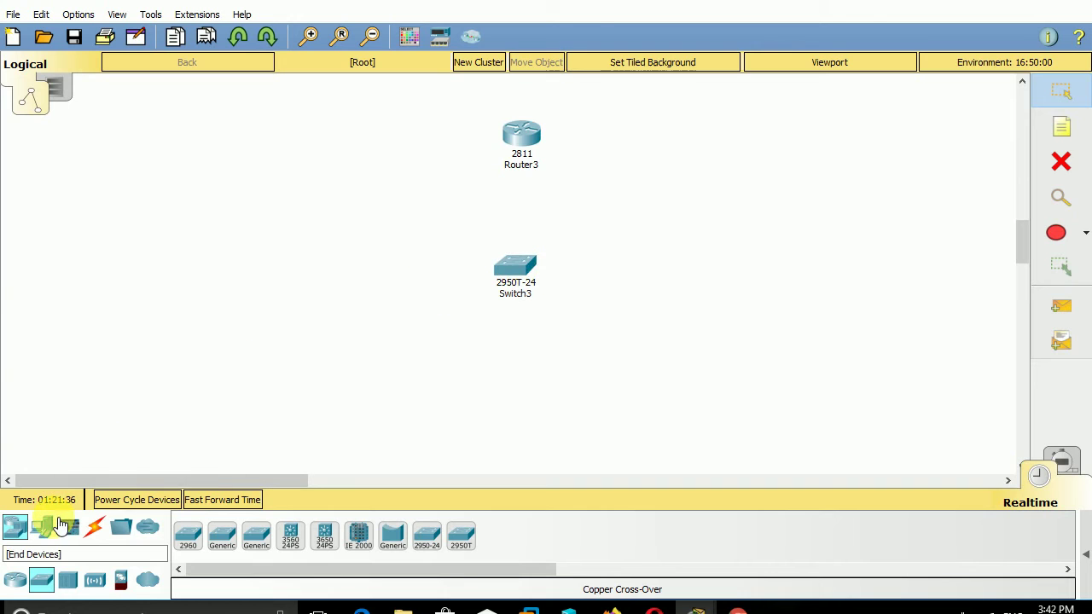
- Place three generic PCs in a row below the switch
{"action": "left_click", "coordinate": [43, 524]}
{"action": "left_click", "coordinate": [189, 534]}
{"action": "left_click", "coordinate": [401, 419]}
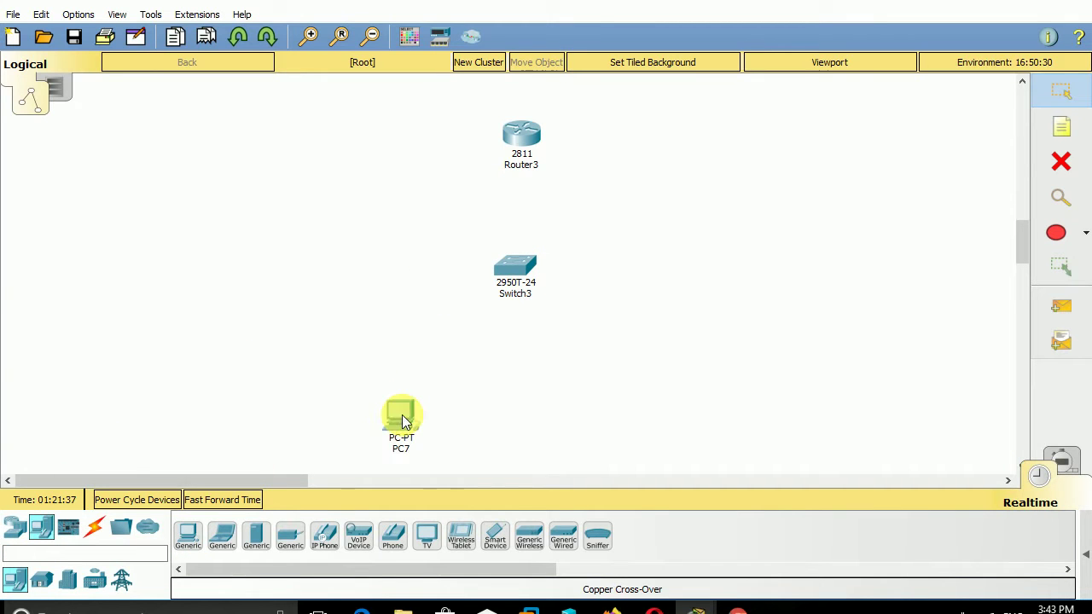
{"action": "left_click", "coordinate": [189, 534]}
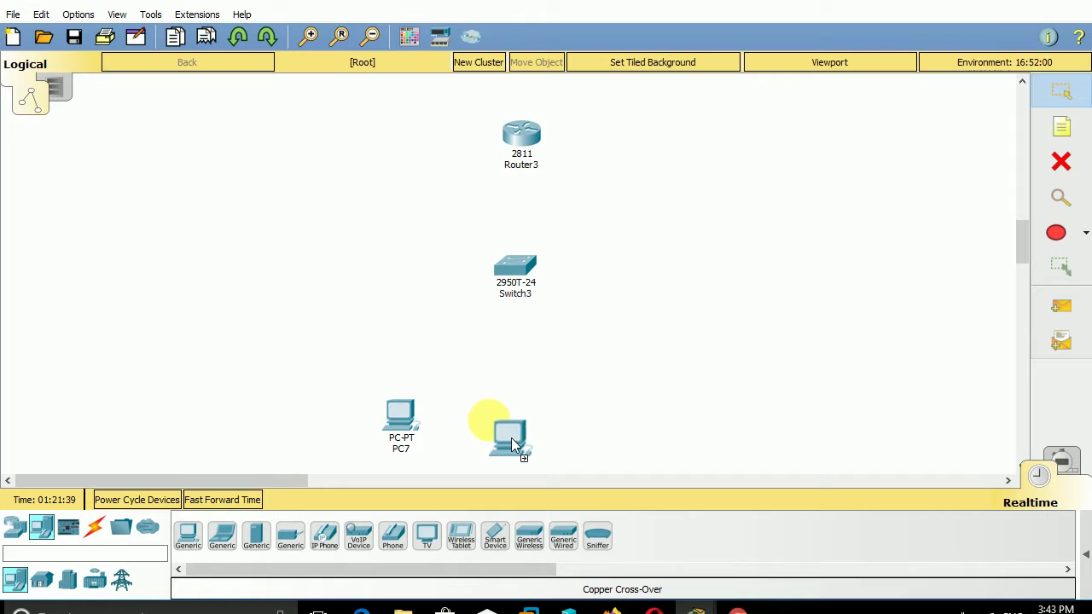
{"action": "left_click", "coordinate": [495, 424]}
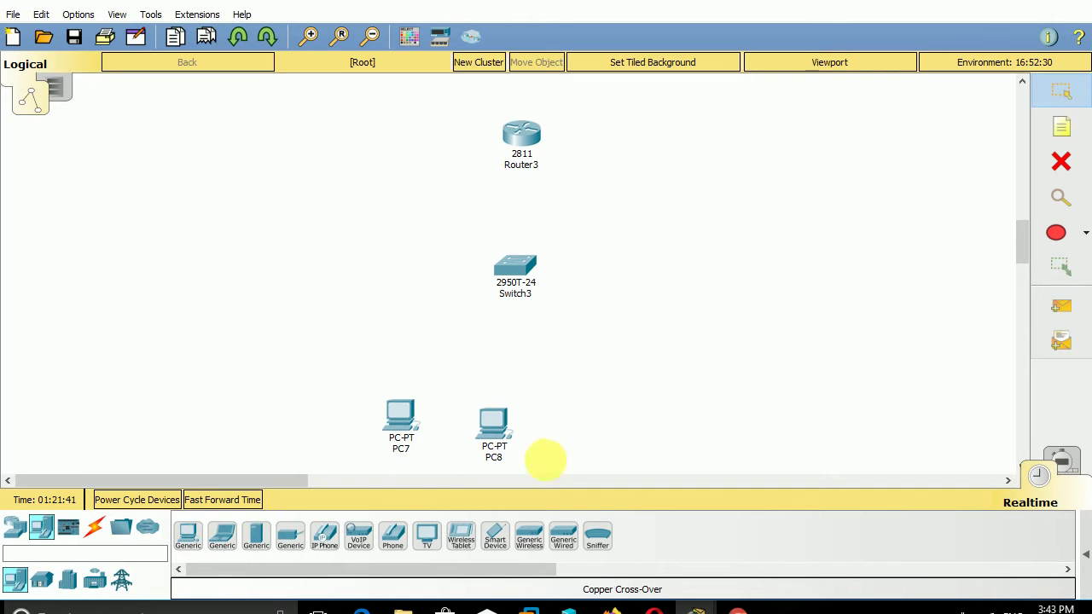
{"action": "left_click", "coordinate": [600, 425]}
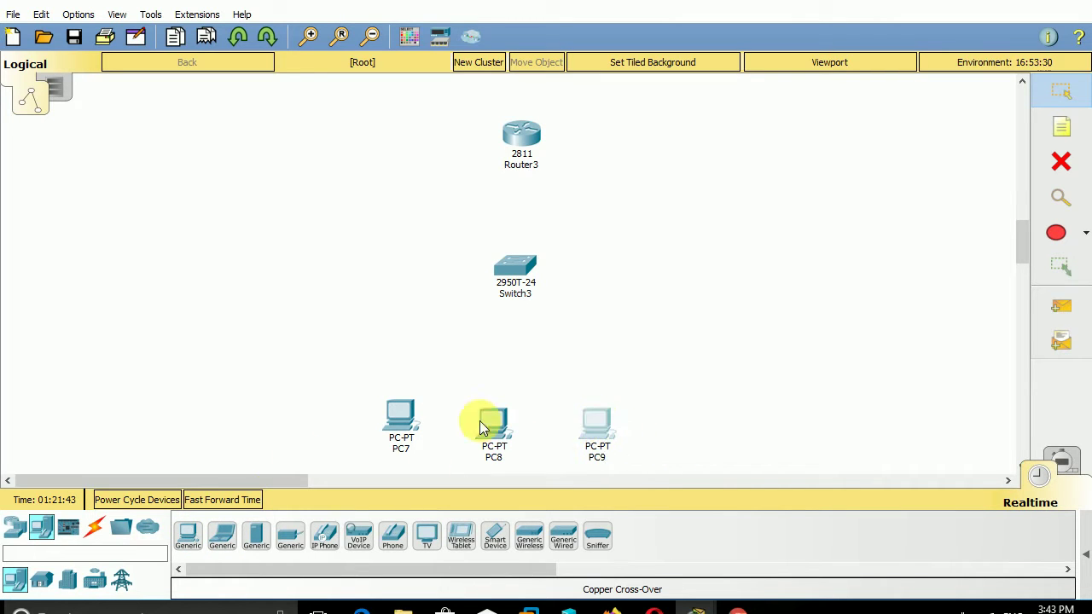
- Connect the switch's FastEthernet0/8 port to PC7's FastEthernet0 port with a copper straight-through cable
{"action": "left_click", "coordinate": [94, 527]}
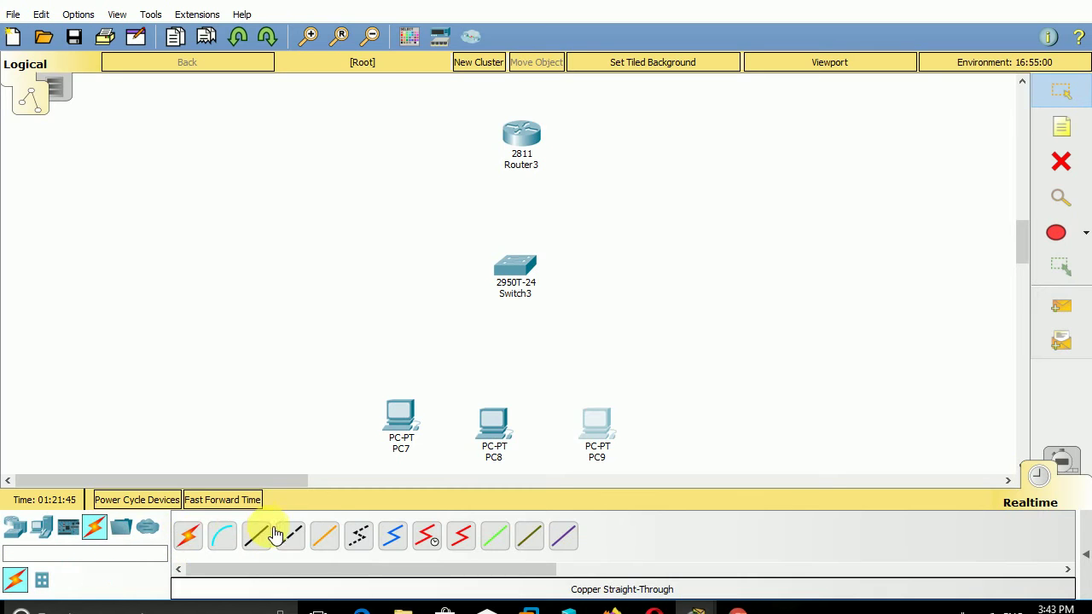
{"action": "left_click", "coordinate": [256, 535]}
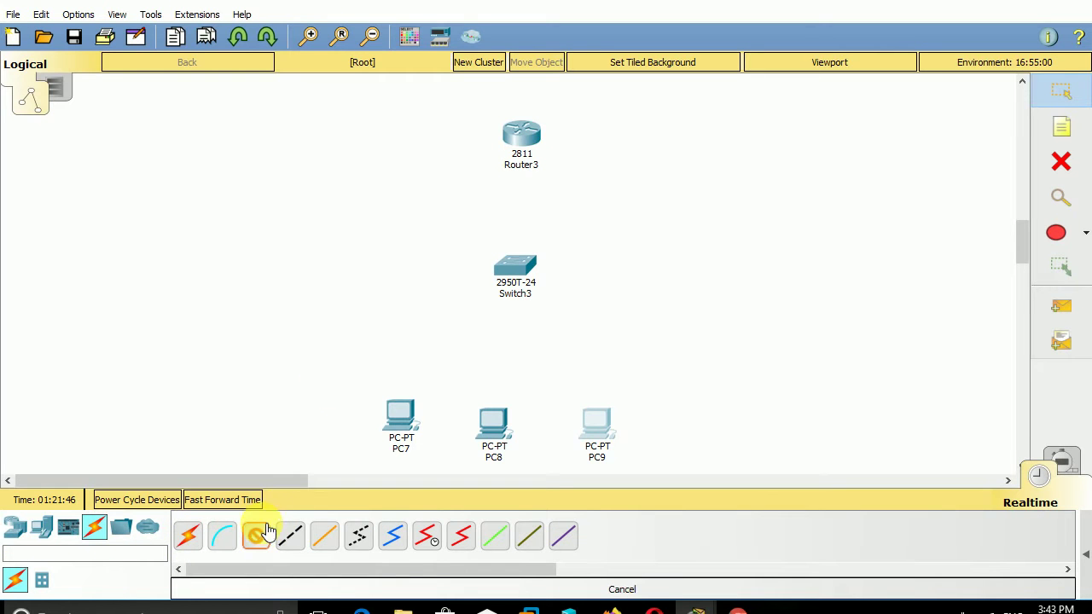
{"action": "left_click", "coordinate": [517, 269]}
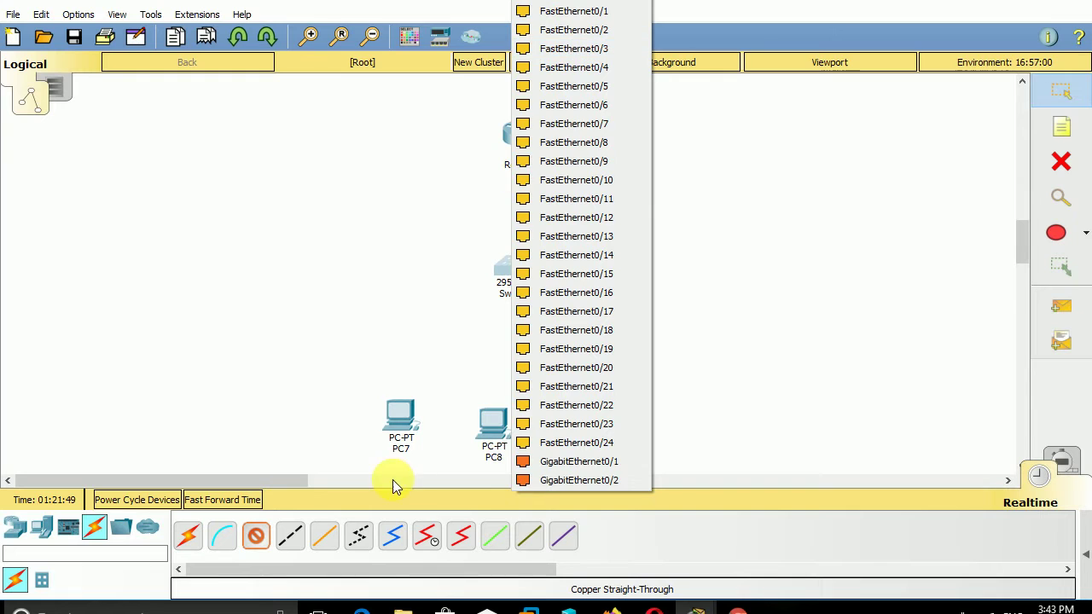
{"action": "left_click", "coordinate": [597, 154]}
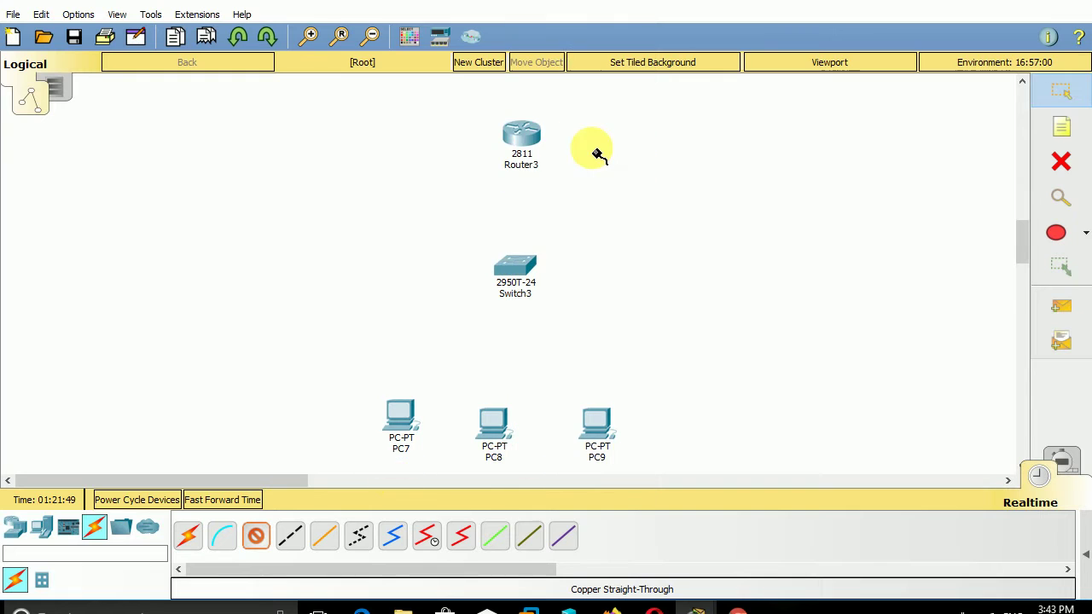
{"action": "left_click", "coordinate": [408, 418]}
{"action": "left_click", "coordinate": [464, 486]}
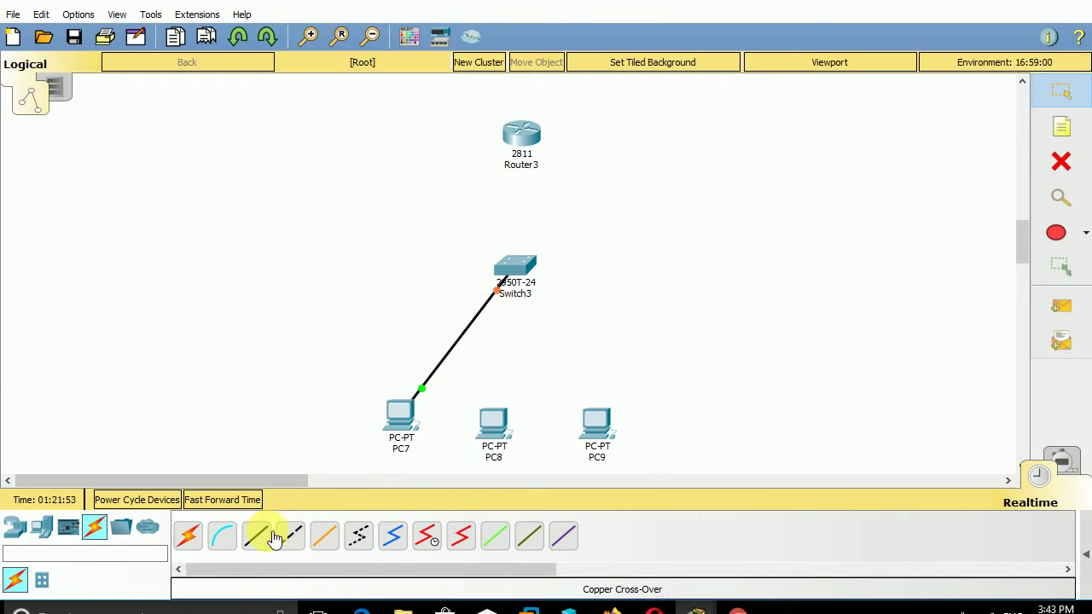
- Connect the switch's FastEthernet0/17 port to PC8's FastEthernet0 port with a copper straight-through cable
{"action": "left_click", "coordinate": [506, 282]}
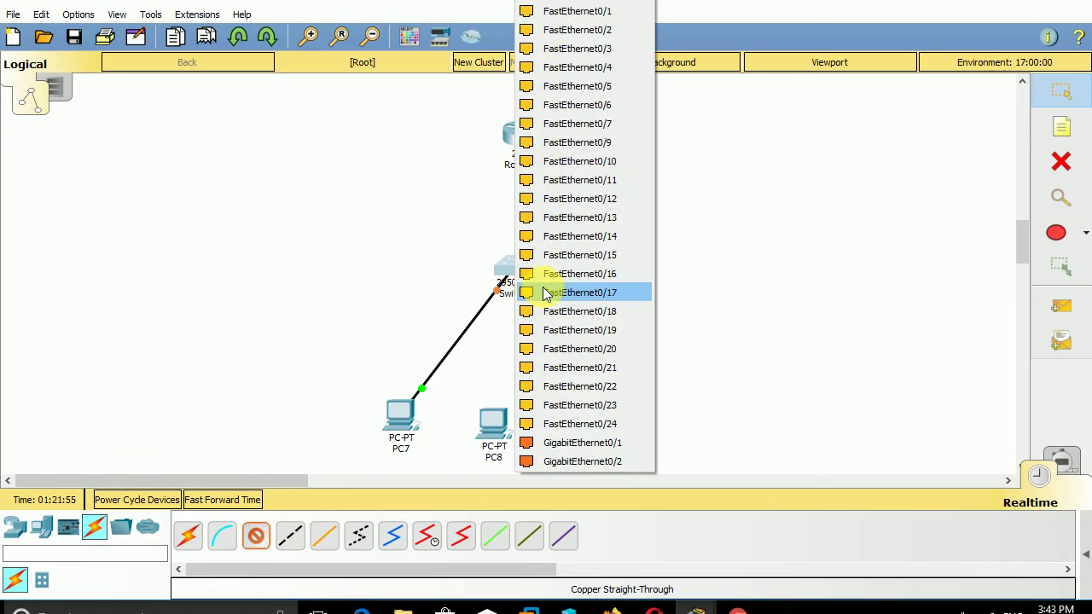
{"action": "left_click", "coordinate": [549, 291]}
{"action": "left_click", "coordinate": [502, 431]}
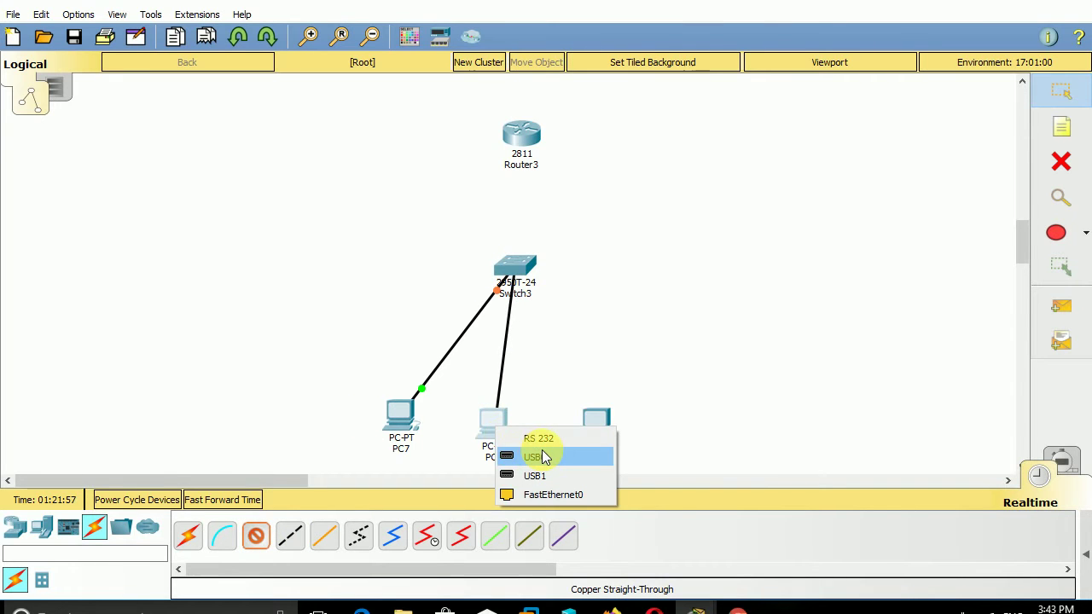
{"action": "left_click", "coordinate": [538, 452]}
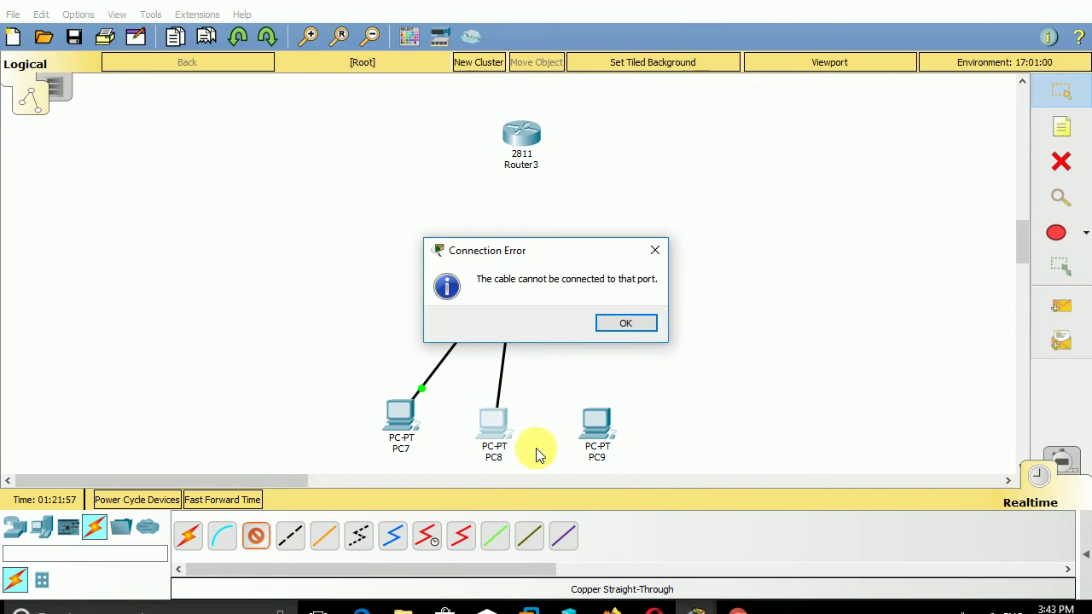
{"action": "left_click", "coordinate": [631, 327]}
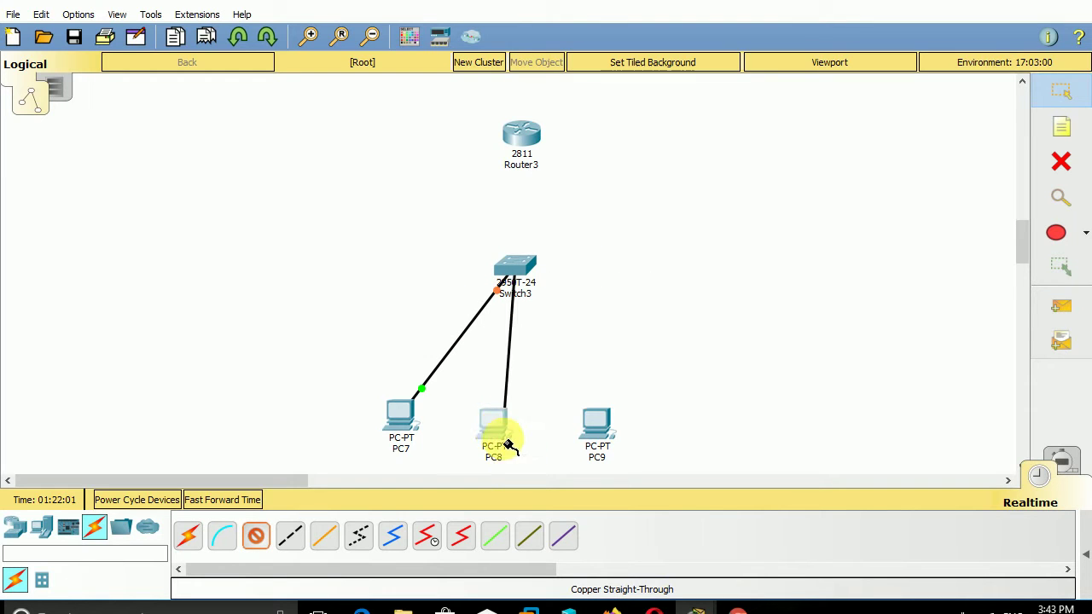
{"action": "left_click", "coordinate": [500, 437]}
{"action": "left_click", "coordinate": [541, 508]}
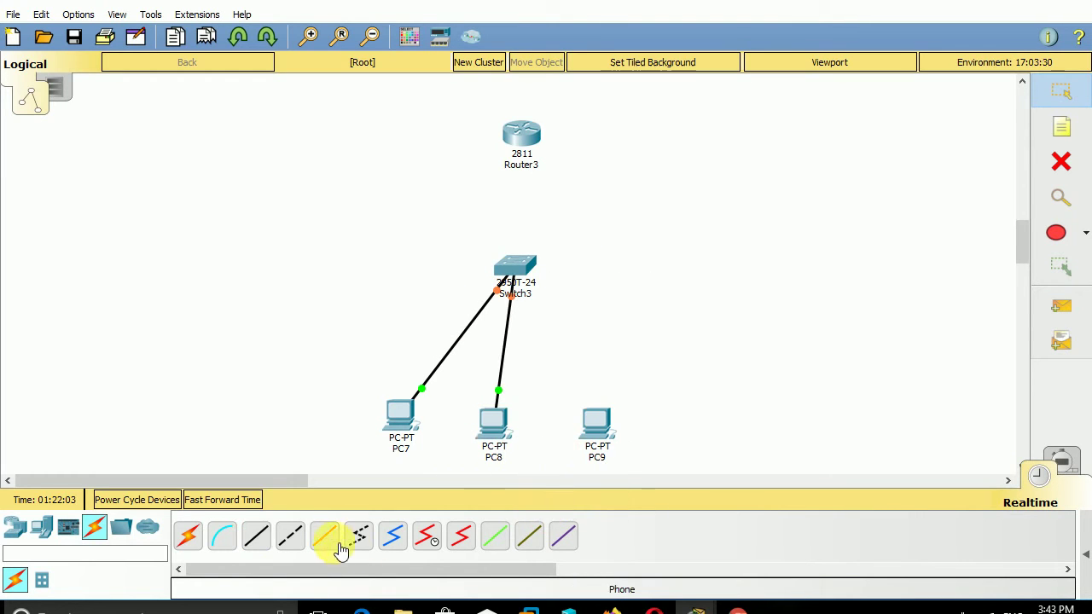
- Connect the switch's FastEthernet0/23 port to PC9's FastEthernet0 port with a copper straight-through cable
{"action": "left_click", "coordinate": [290, 536]}
{"action": "left_click", "coordinate": [256, 536]}
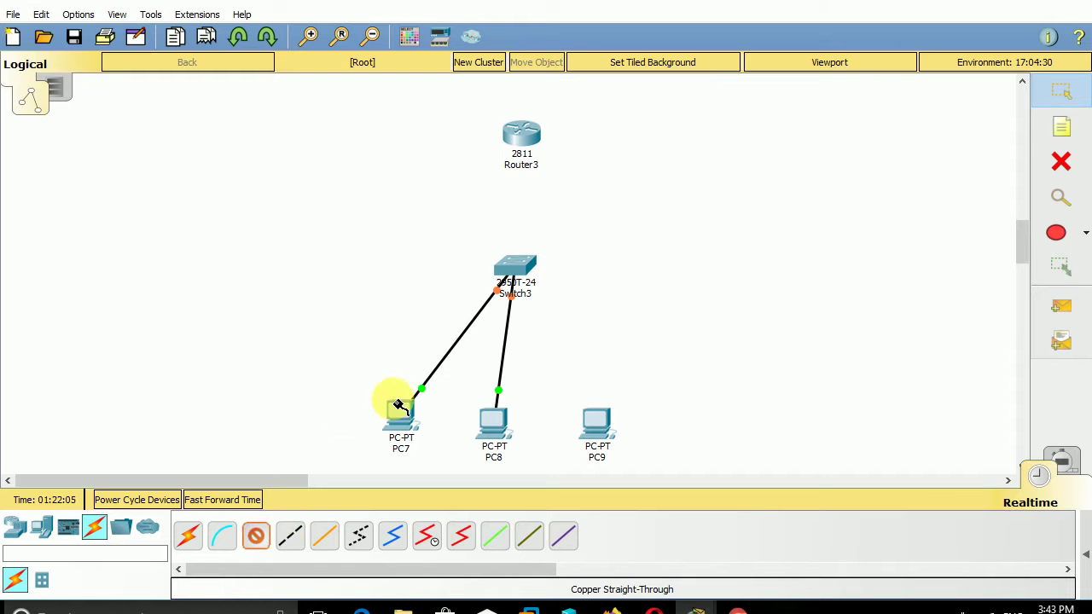
{"action": "left_click", "coordinate": [525, 273]}
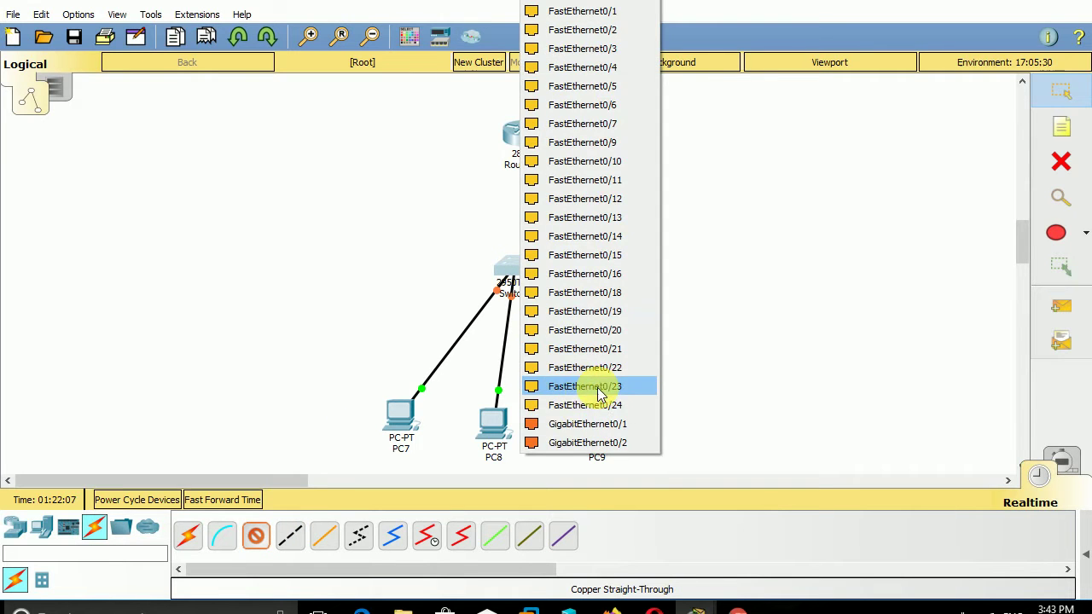
{"action": "left_click", "coordinate": [597, 385]}
{"action": "left_click", "coordinate": [601, 433]}
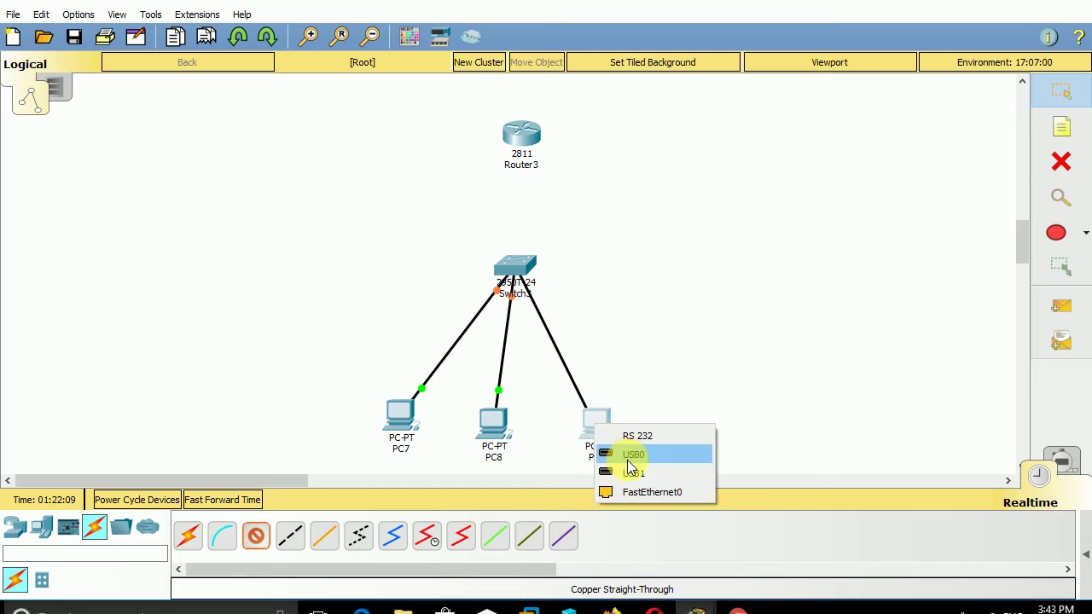
{"action": "left_click", "coordinate": [631, 491]}
- Connect the router's FastEthernet0/1 to the switch's FastEthernet0/1 with a copper cross-over cable and align the router above the switch
{"action": "left_click", "coordinate": [290, 536]}
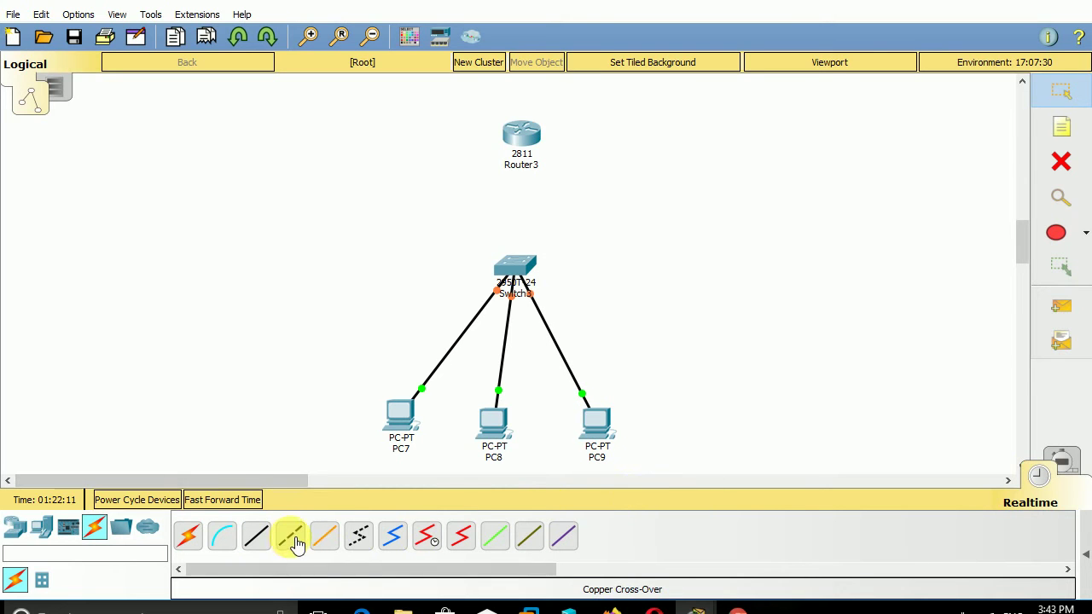
{"action": "left_click", "coordinate": [522, 137]}
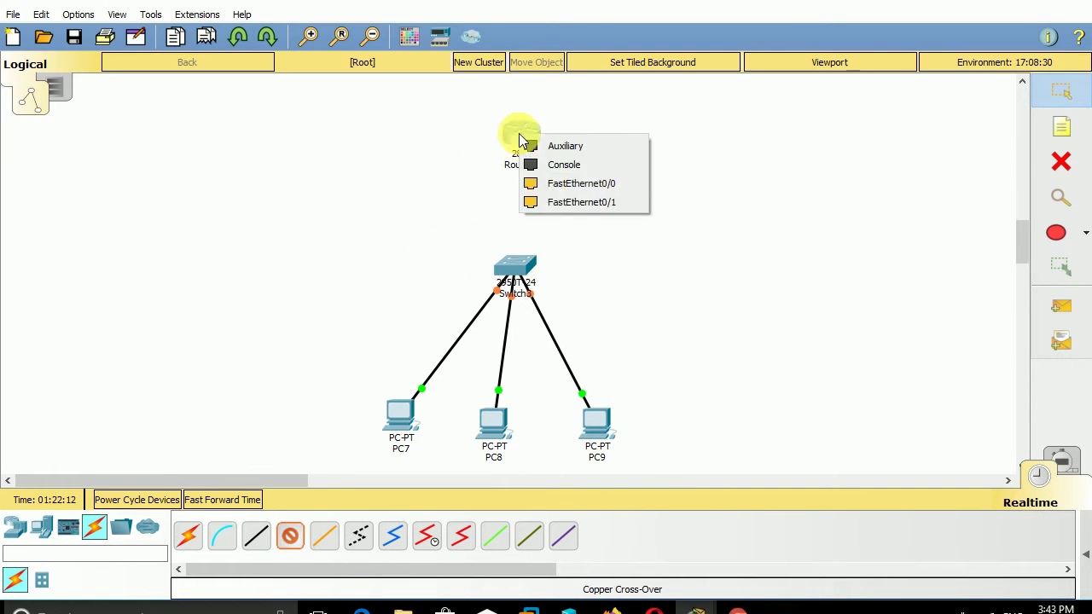
{"action": "left_click", "coordinate": [581, 202]}
{"action": "left_click", "coordinate": [536, 266]}
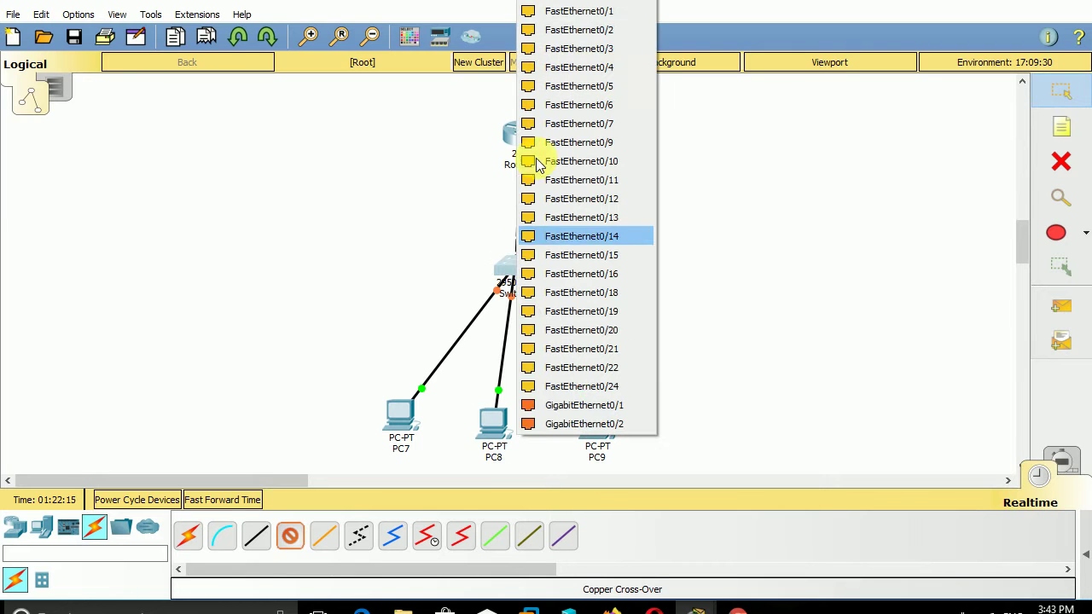
{"action": "left_click", "coordinate": [602, 17]}
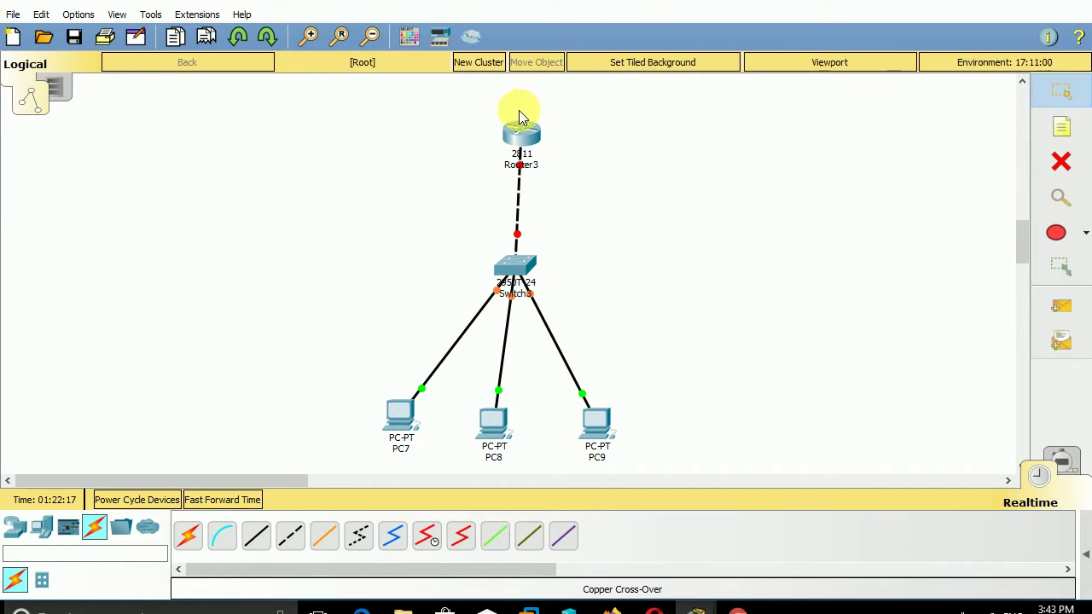
{"action": "mouse_move", "coordinate": [463, 148]}
{"action": "left_mouse_down"}
{"action": "mouse_move", "coordinate": [563, 201]}
{"action": "mouse_move", "coordinate": [577, 247]}
{"action": "left_mouse_up"}
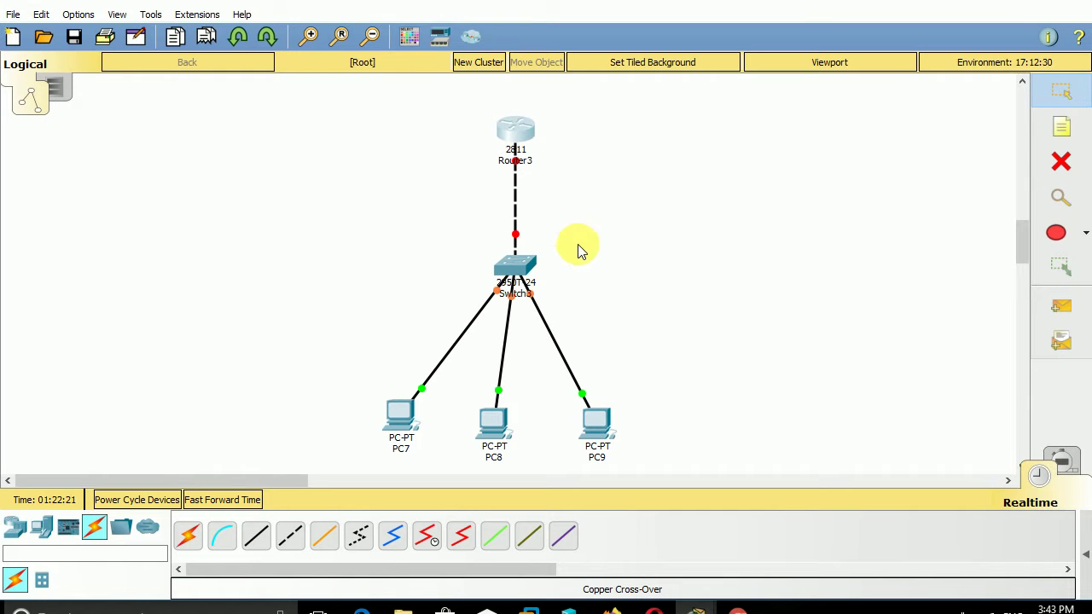
- Open the router's command line interface, widen its window, and answer no to the initial configuration dialog
{"action": "left_click", "coordinate": [509, 125]}
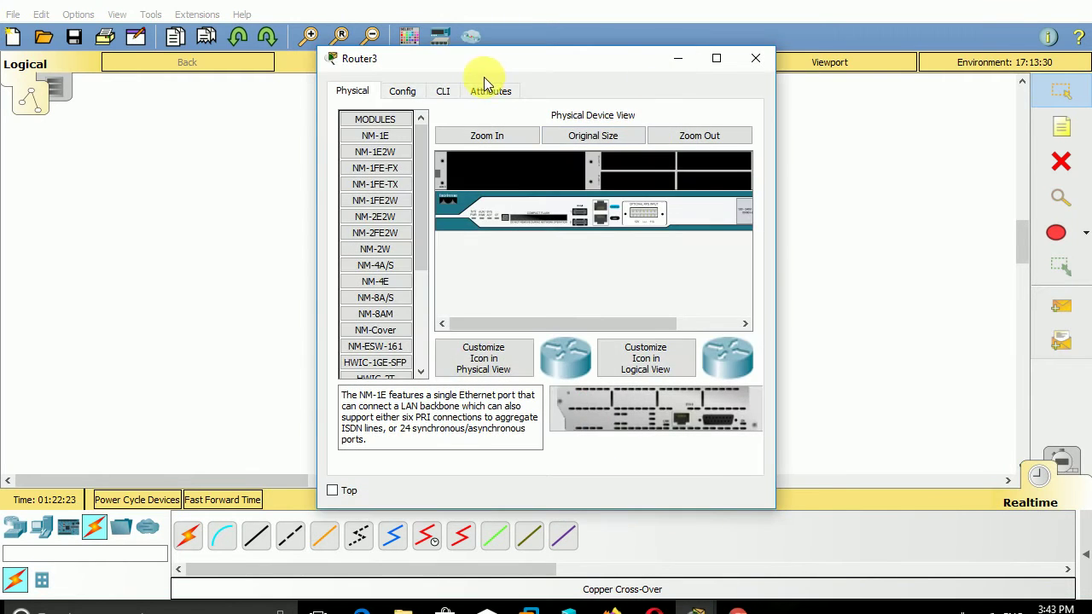
{"action": "left_click", "coordinate": [437, 98]}
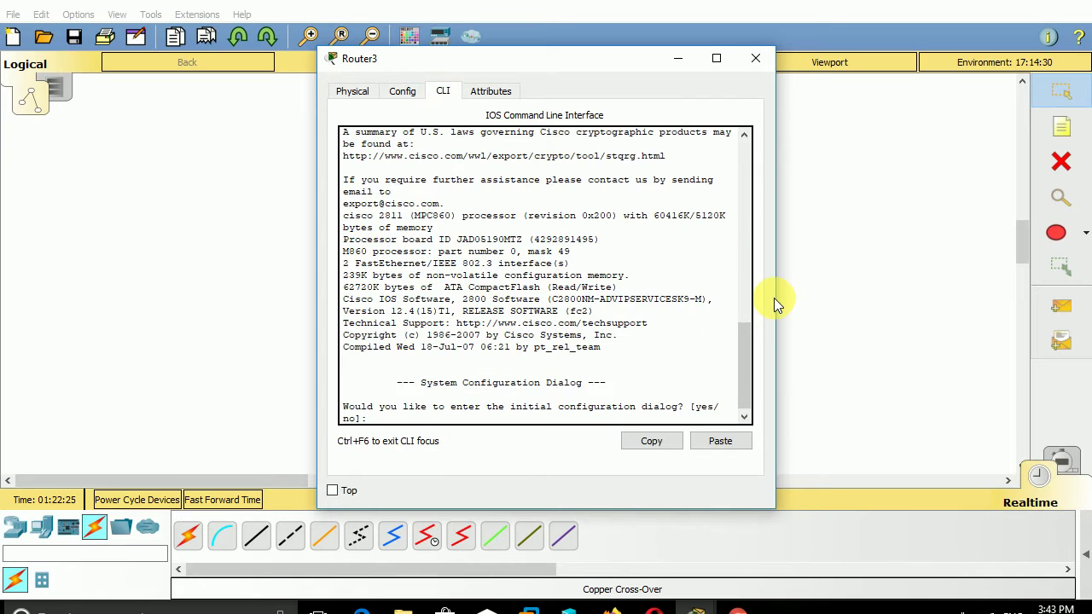
{"action": "left_click_drag", "start_coordinate": [783, 299], "coordinate": [1048, 339]}
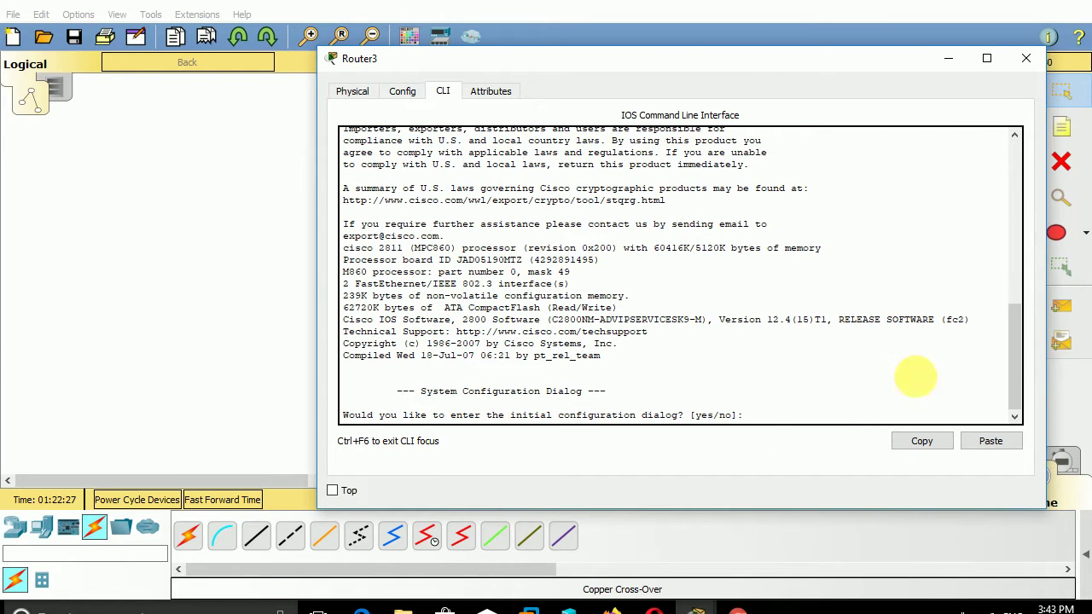
{"action": "type", "text": "no"}
{"action": "key", "text": "Return"}
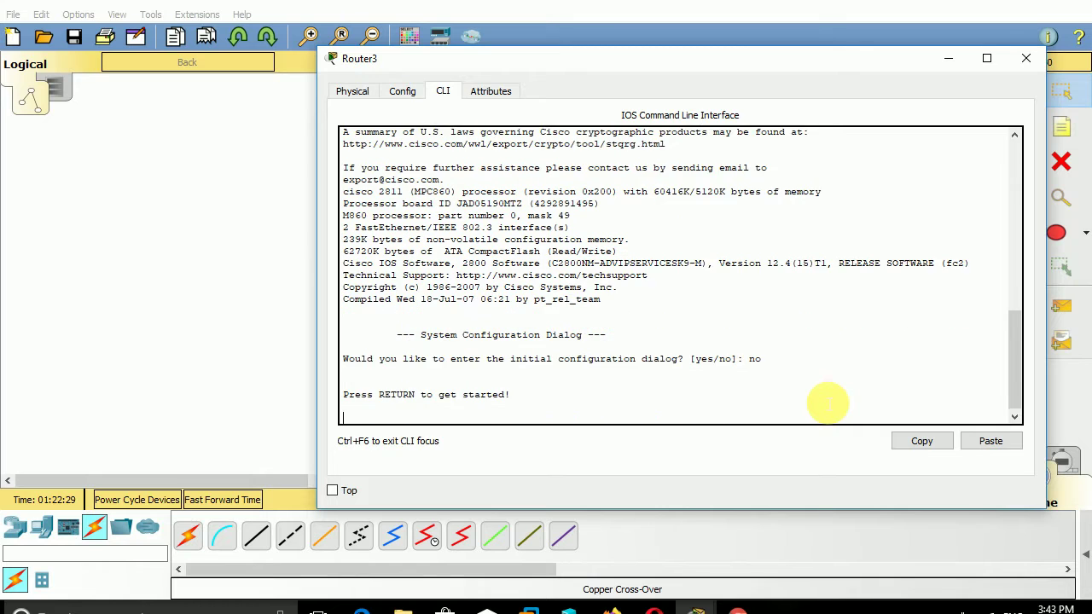
- Start the router's command session and enter privileged mode with the enable command
{"action": "key", "text": "Return"}
{"action": "key", "text": "Return"}
{"action": "key", "text": "Return"}
{"action": "type", "text": "ena"}
{"action": "key", "text": "Tab"}
{"action": "key", "text": "Return"}
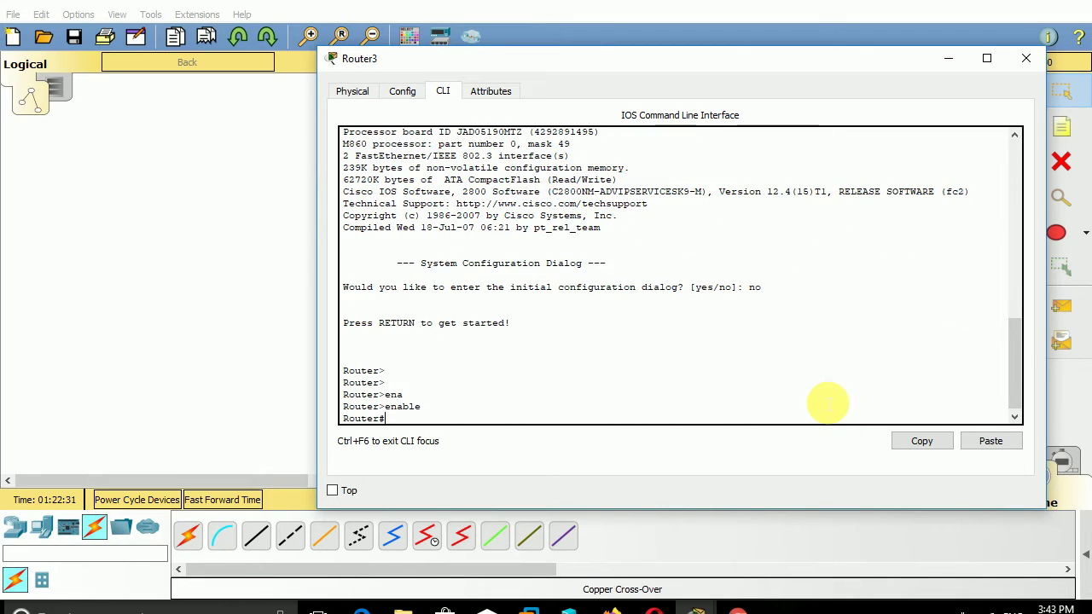
- Enter the router's global configuration mode with the command config t
{"action": "key", "text": "Return"}
{"action": "key", "text": "Return"}
{"action": "key", "text": "Return"}
{"action": "key", "text": "Return"}
{"action": "key", "text": "Return"}
{"action": "key", "text": "Return"}
{"action": "key", "text": "Return"}
{"action": "type", "text": "config t"}
{"action": "key", "text": "Return"}
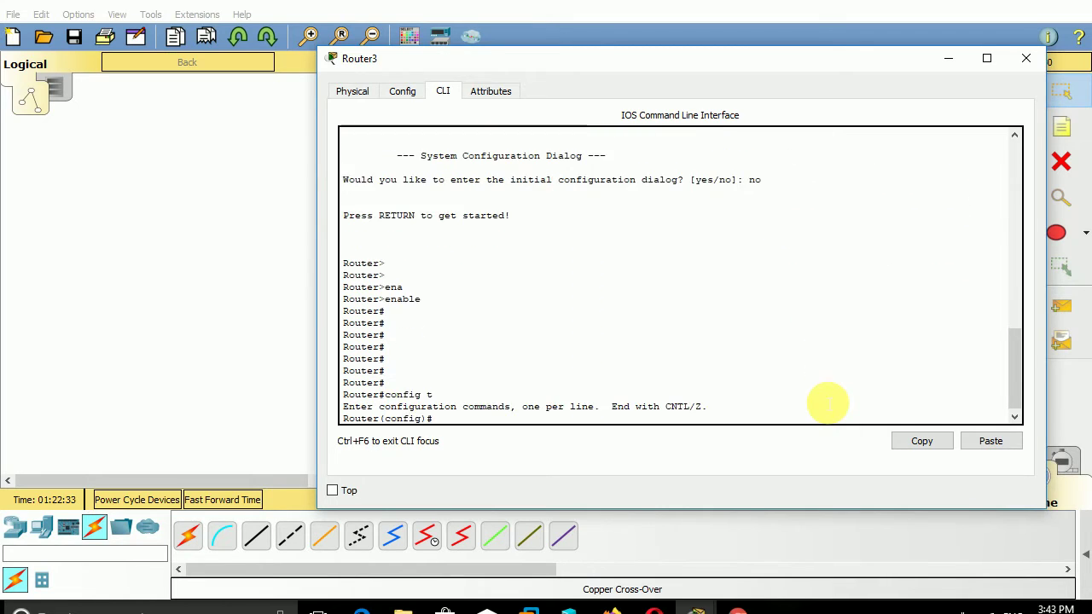
- Enter interface configuration mode for the router's fastEthernet 0/1
{"action": "key", "text": "Return"}
{"action": "key", "text": "Return"}
{"action": "key", "text": "Return"}
{"action": "key", "text": "Return"}
{"action": "key", "text": "Return"}
{"action": "key", "text": "Return"}
{"action": "type", "text": "int"}
{"action": "key", "text": "Tab"}
{"action": "type", "text": "fa"}
{"action": "key", "text": "Tab"}
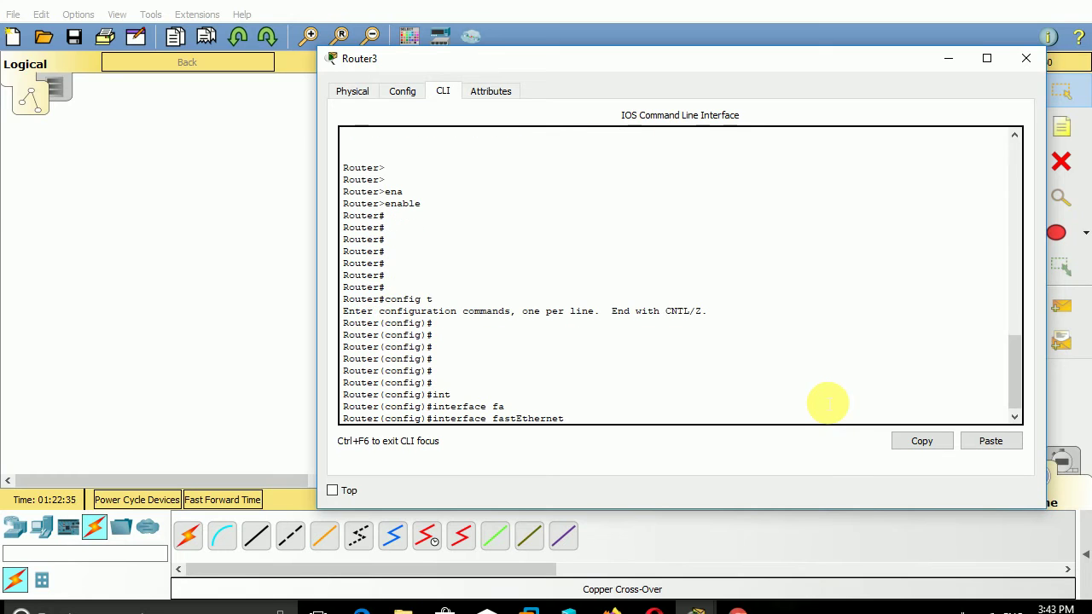
{"action": "type", "text": "0/1"}
{"action": "key", "text": "Return"}
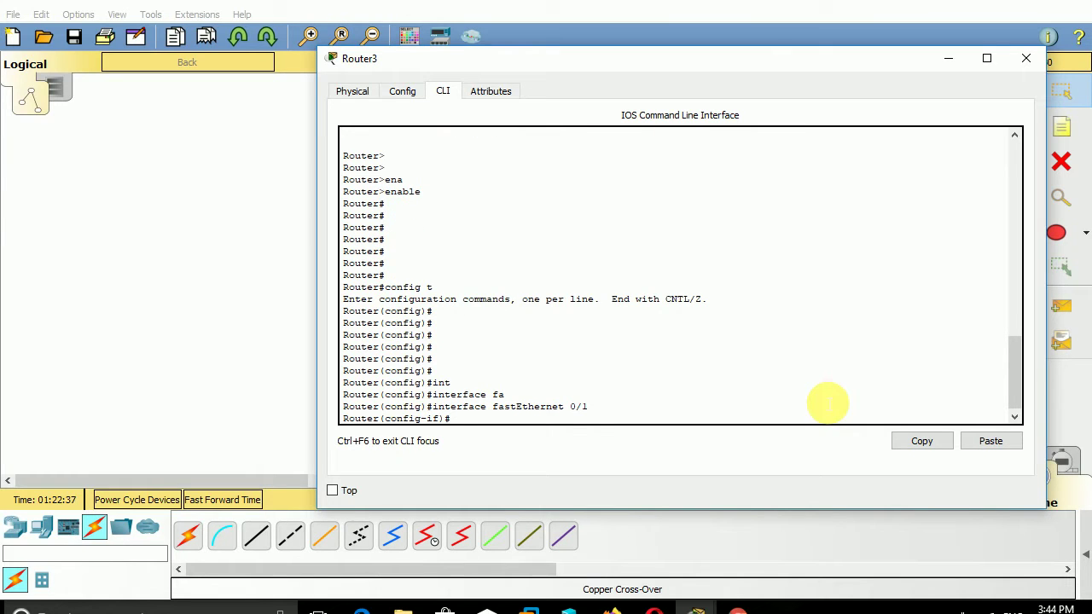
- Assign the IP address 192.168.1.100 with subnet mask 255.255.255.0 to the router's fastEthernet 0/1 interface
{"action": "type", "text": "ip ad"}
{"action": "key", "text": "Tab"}
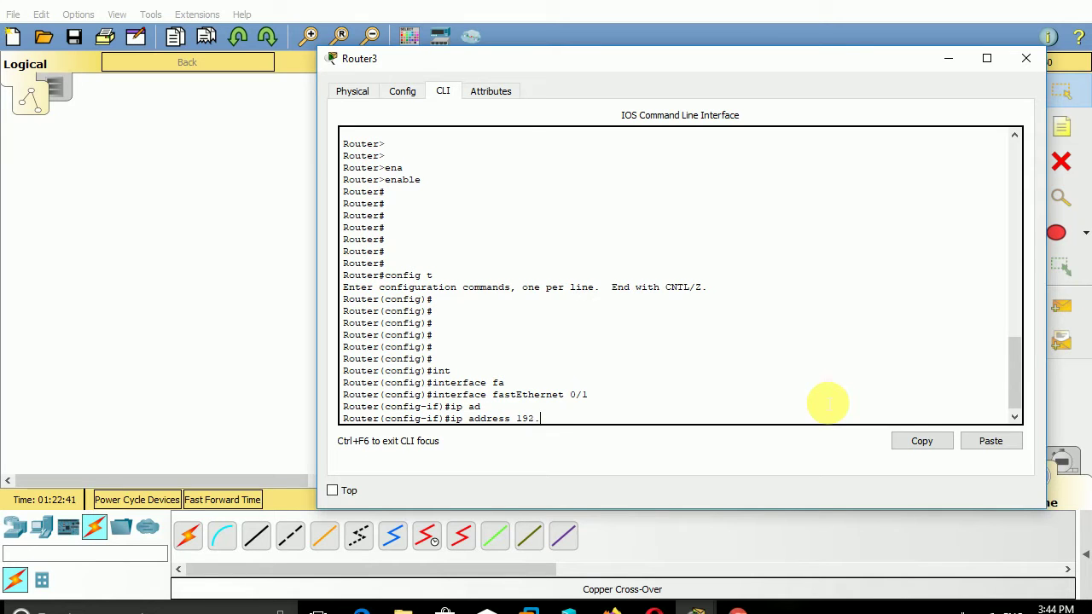
{"action": "type", "text": "192.168.1.100 255.255.255.0"}
{"action": "key", "text": "Return"}
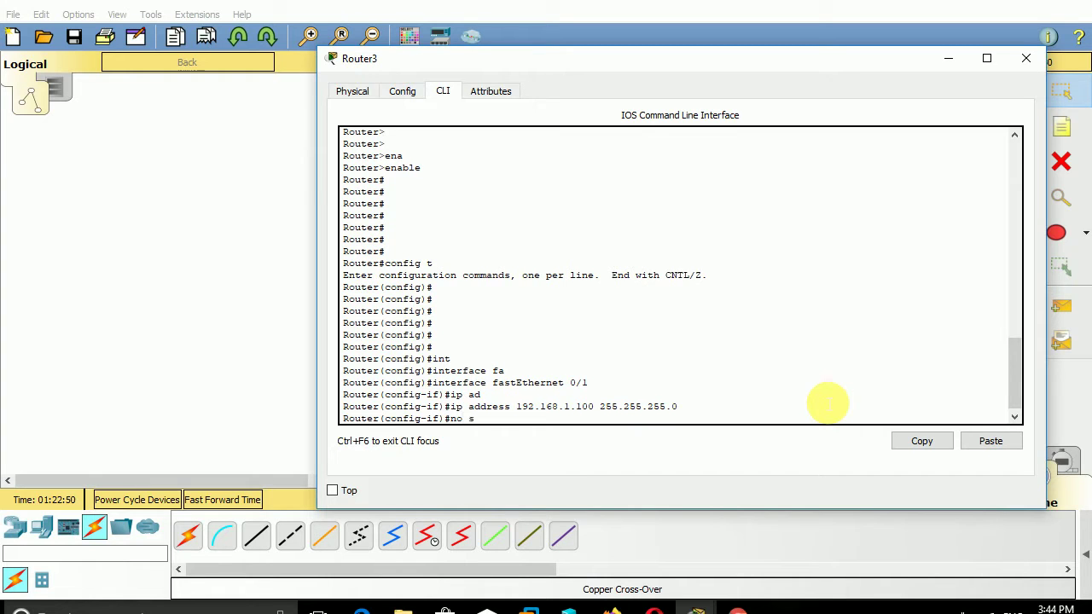
- Enable the router's fastEthernet 0/1 interface with the no shutdown command
{"action": "key", "text": "Return"}
{"action": "key", "text": "Up"}
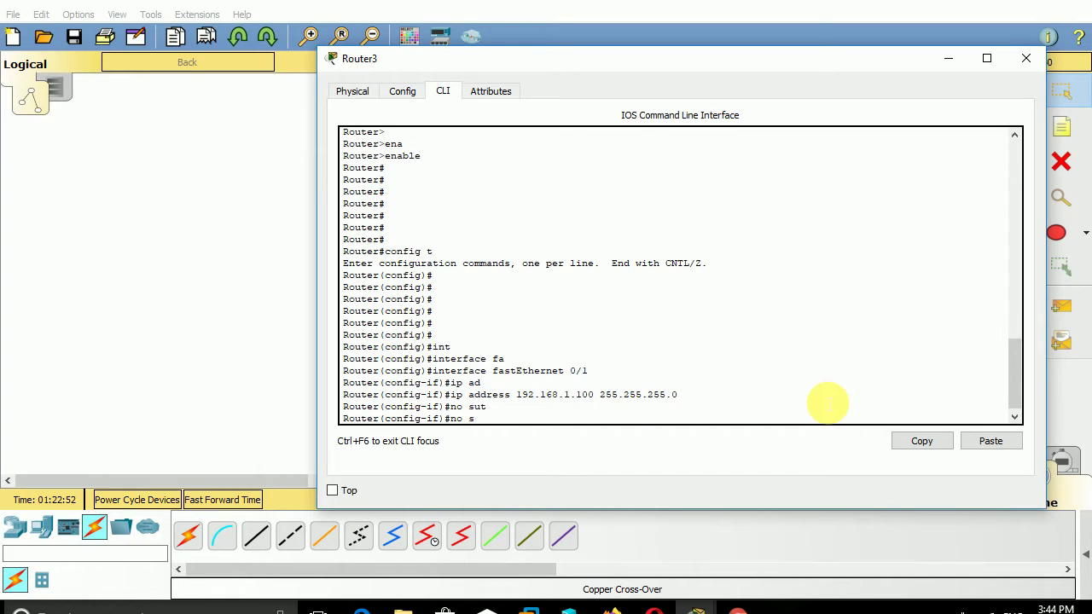
{"action": "type", "text": "hut"}
{"action": "key", "text": "Tab"}
{"action": "key", "text": "Return"}
{"action": "key", "text": "Return"}
{"action": "key", "text": "Return"}
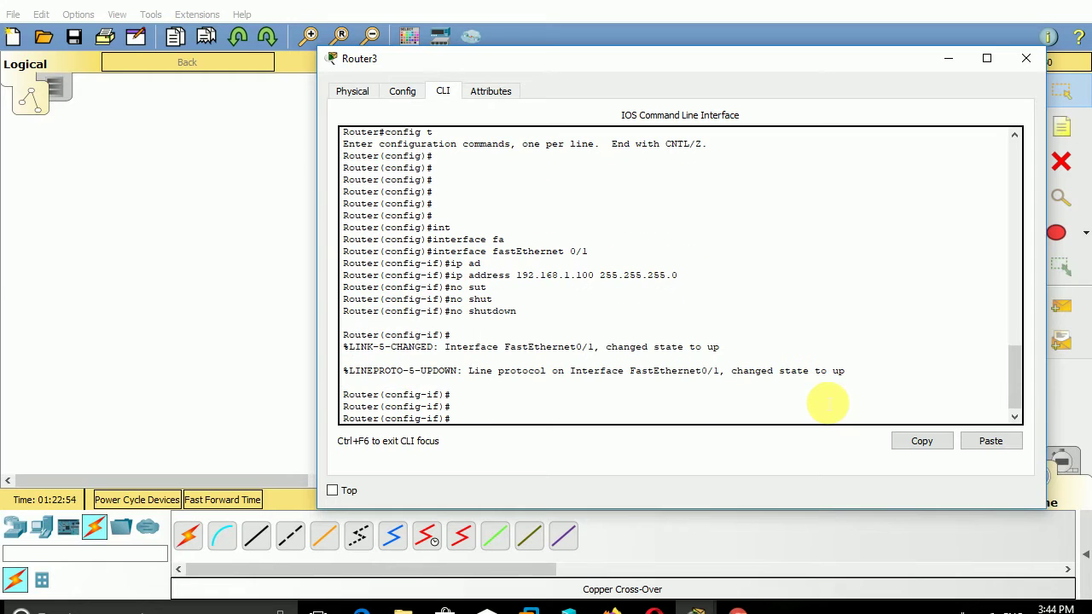
- Leave interface configuration mode and return to the router's privileged mode prompt
{"action": "key", "text": "ctrl+z"}
{"action": "key", "text": "Return"}
{"action": "key", "text": "Return"}
{"action": "key", "text": "Return"}
{"action": "key", "text": "Return"}
{"action": "key", "text": "Return"}
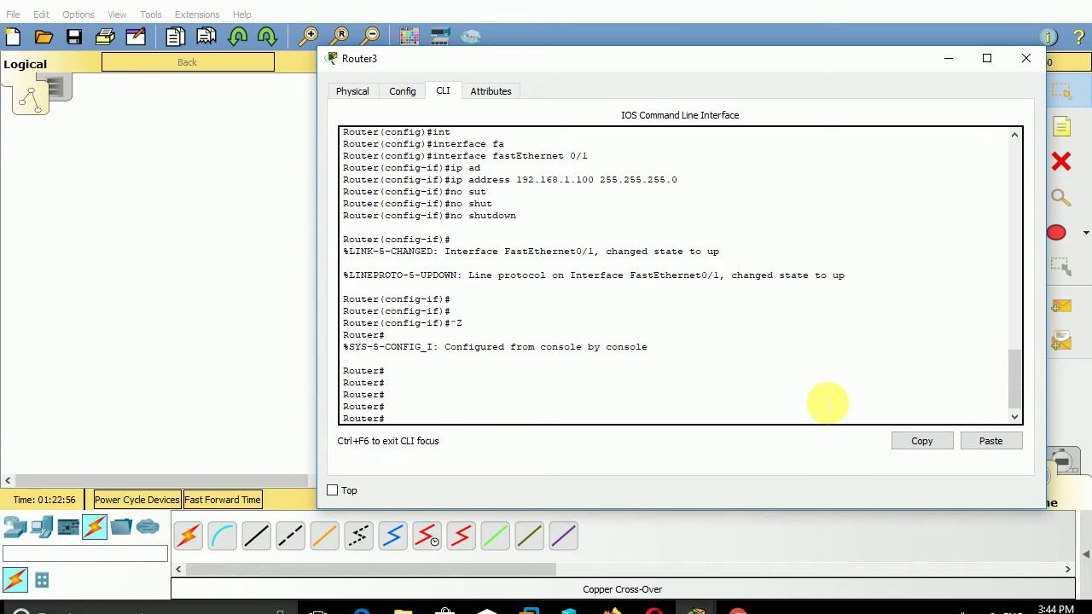
- List the router's interfaces with sh ip int brief, highlight the FastEthernet0/1 entry, and close the router window
{"action": "type", "text": "s"}
{"action": "key", "text": "Tab"}
{"action": "type", "text": "h "}
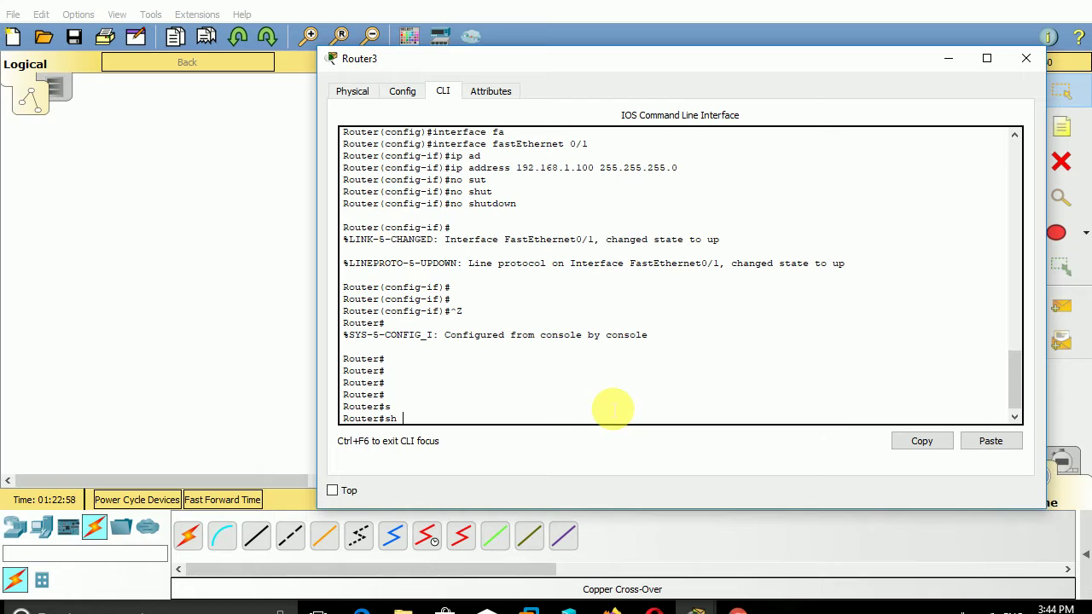
{"action": "type", "text": "ip int br"}
{"action": "key", "text": "Tab"}
{"action": "key", "text": "Return"}
{"action": "key", "text": "Return"}
{"action": "key", "text": "Return"}
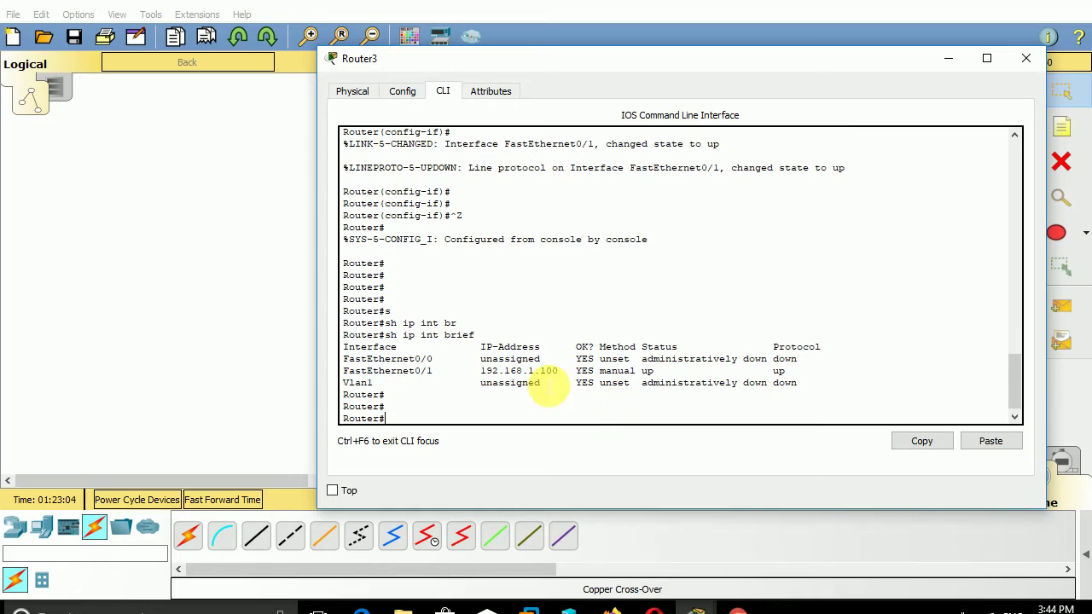
{"action": "left_click_drag", "start_coordinate": [476, 373], "coordinate": [785, 373]}
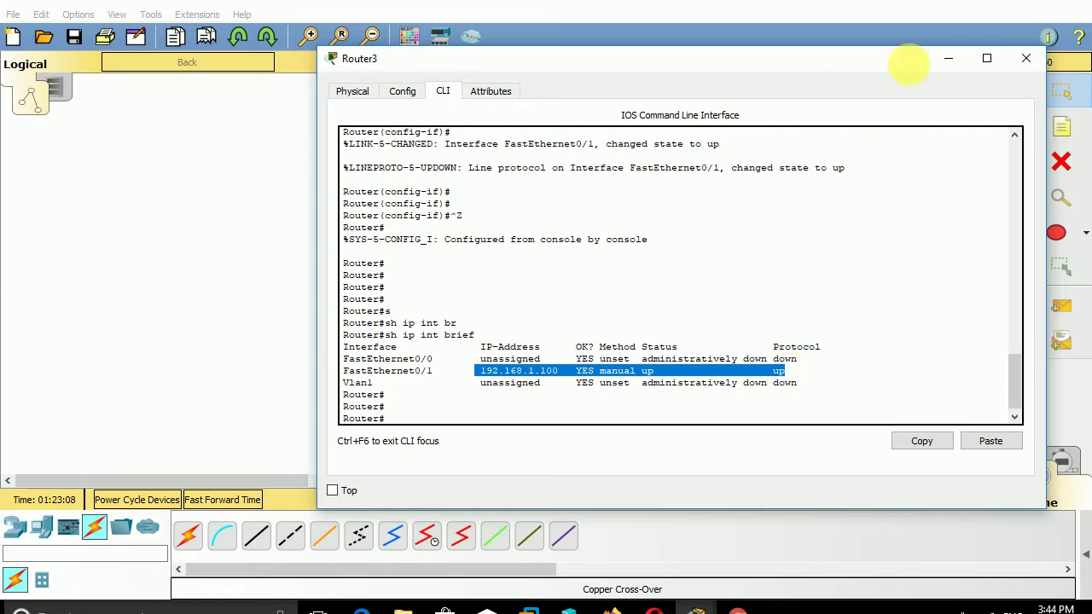
{"action": "left_click", "coordinate": [1027, 58]}
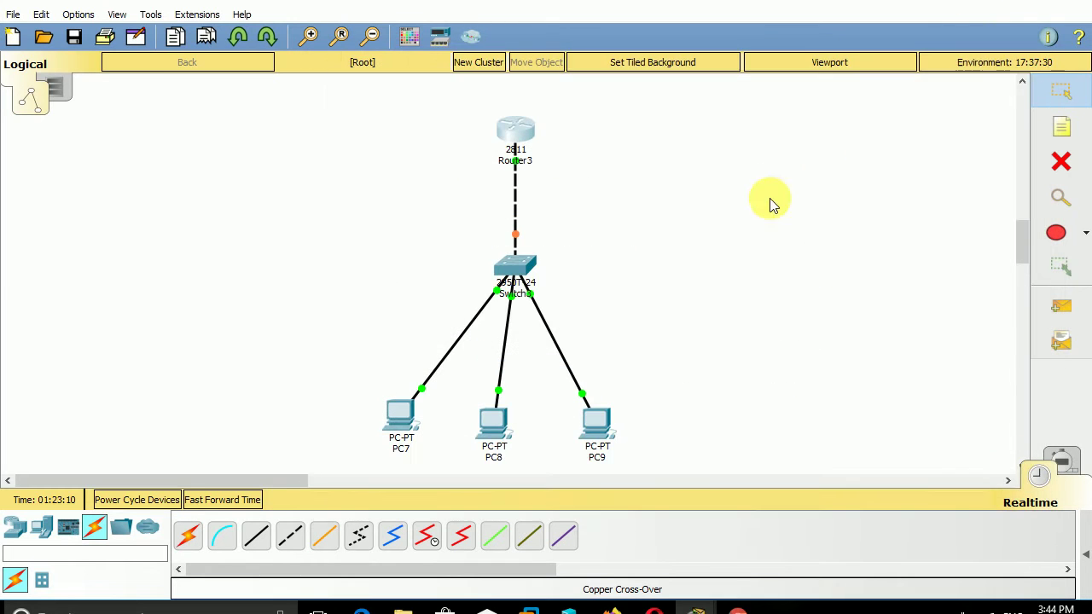
- Give PC7 the static IP address 192.168.1.10 with subnet mask 255.255.255.0
{"action": "left_click", "coordinate": [394, 418]}
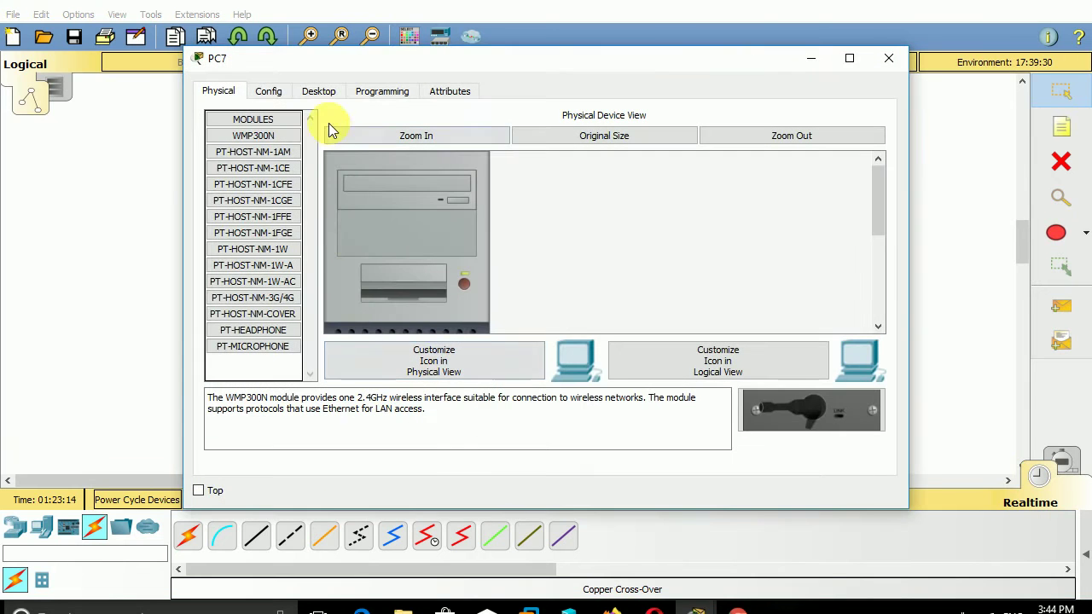
{"action": "left_click", "coordinate": [318, 90]}
{"action": "left_click", "coordinate": [304, 167]}
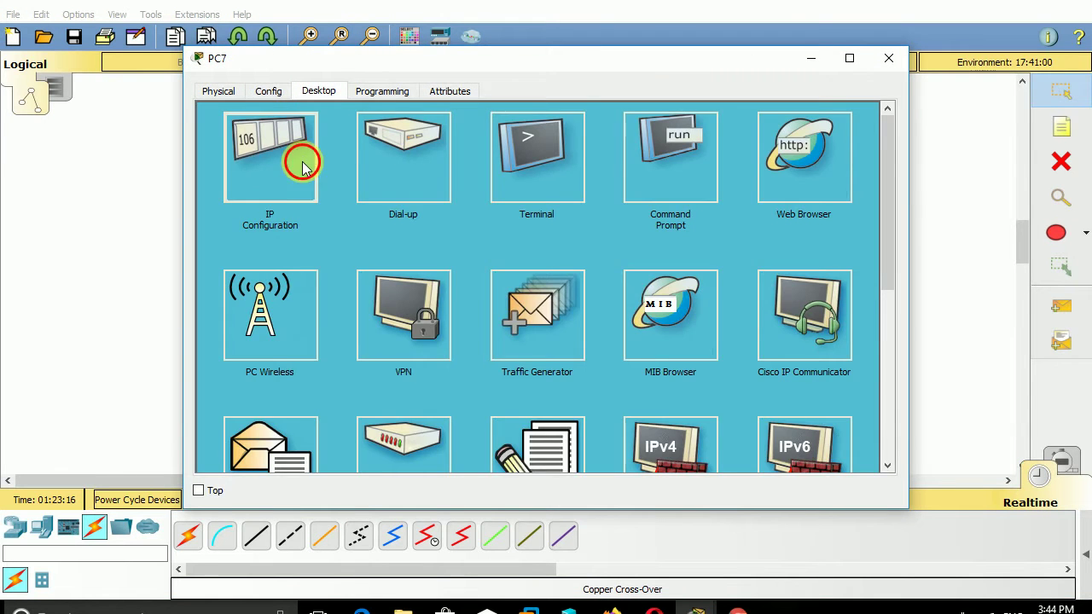
{"action": "left_click", "coordinate": [451, 189]}
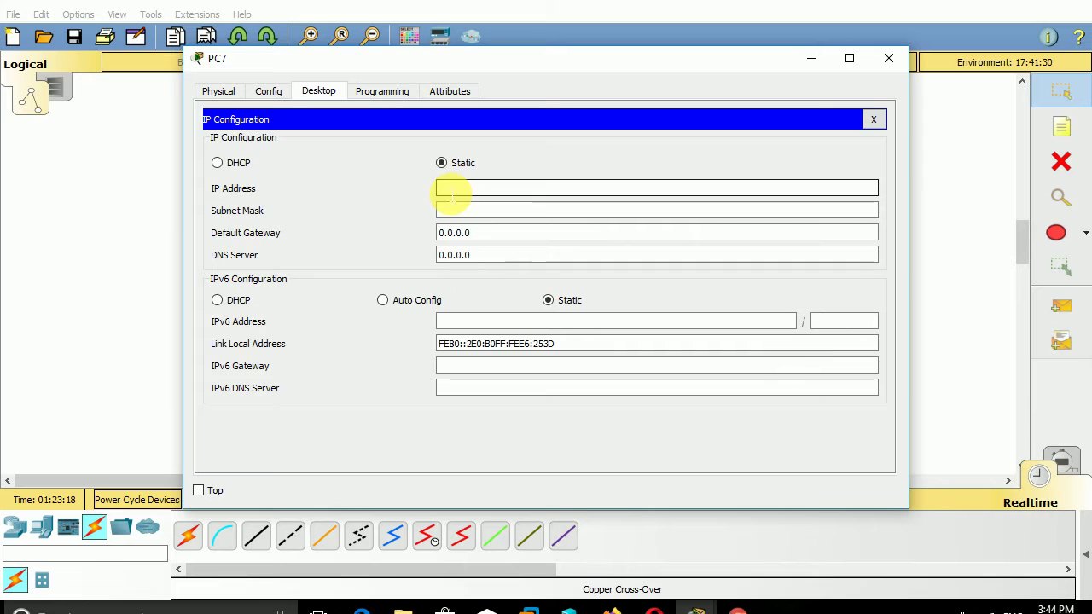
{"action": "type", "text": "192.168"}
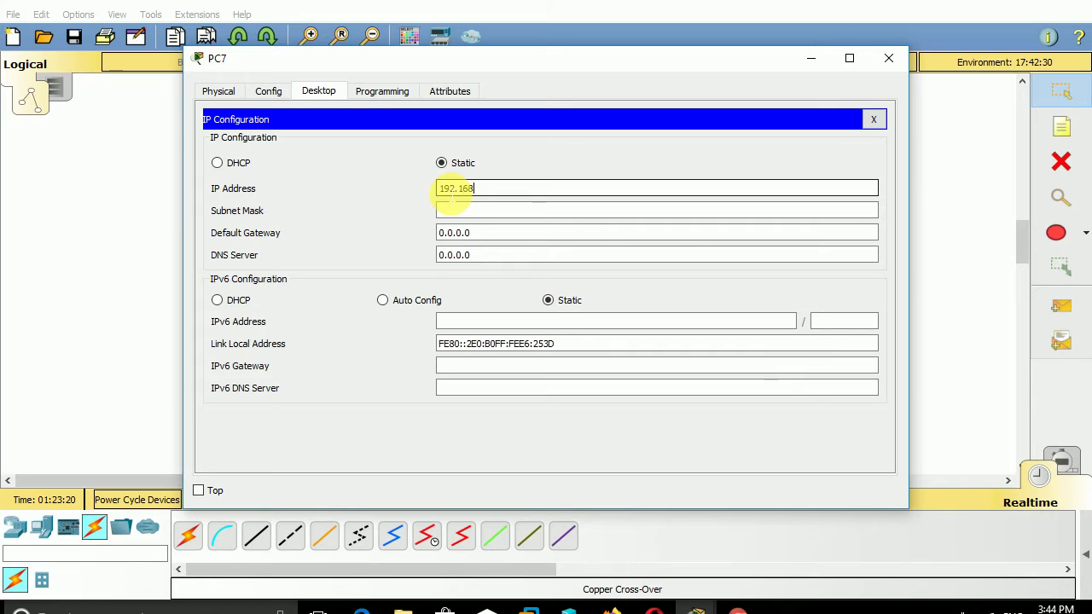
{"action": "type", "text": ".1."}
{"action": "key", "text": "Tab"}
- Set PC7's default gateway to 192.168.1.100 and close its window
{"action": "key", "text": "Tab"}
{"action": "type", "text": "19"}
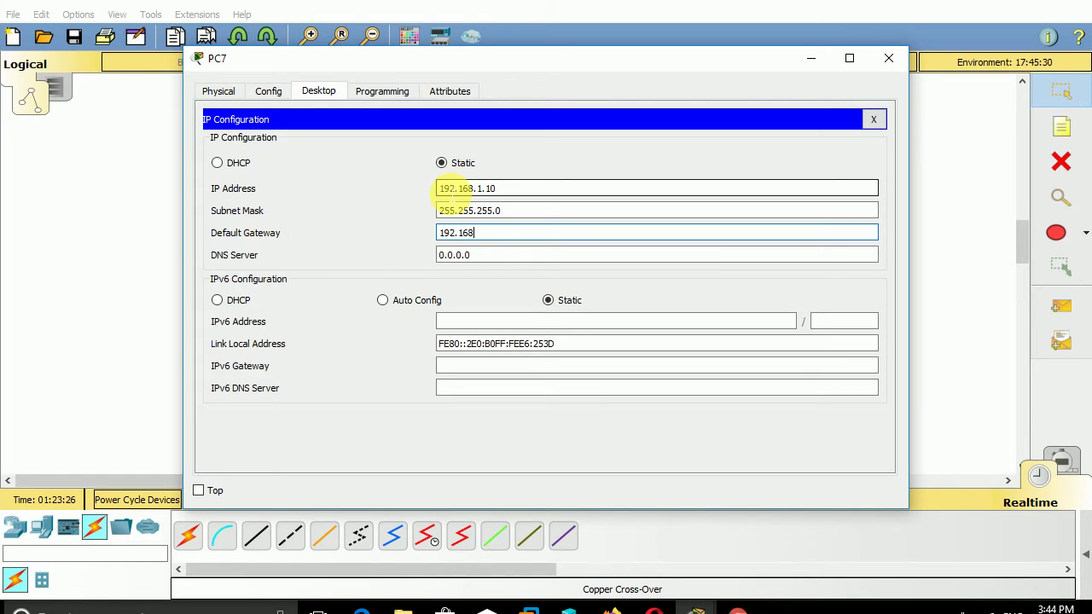
{"action": "type", "text": "2.168.1.100"}
{"action": "left_click", "coordinate": [887, 57]}
- Give PC8 the static IP address 192.168.1.20 with subnet mask 255.255.255.0
{"action": "left_click", "coordinate": [495, 444]}
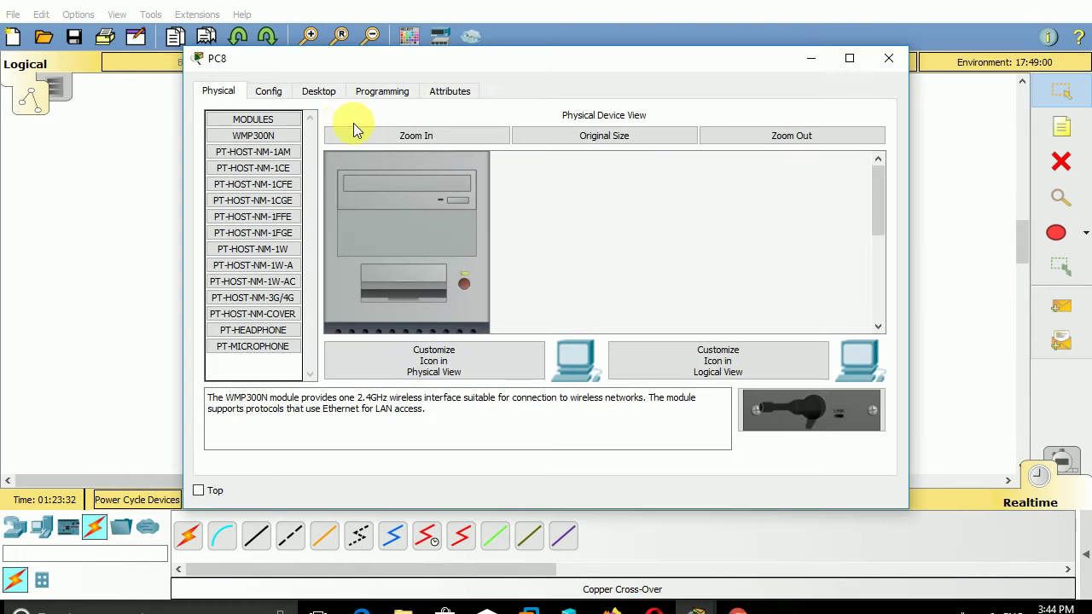
{"action": "left_click", "coordinate": [316, 90]}
{"action": "left_click", "coordinate": [269, 158]}
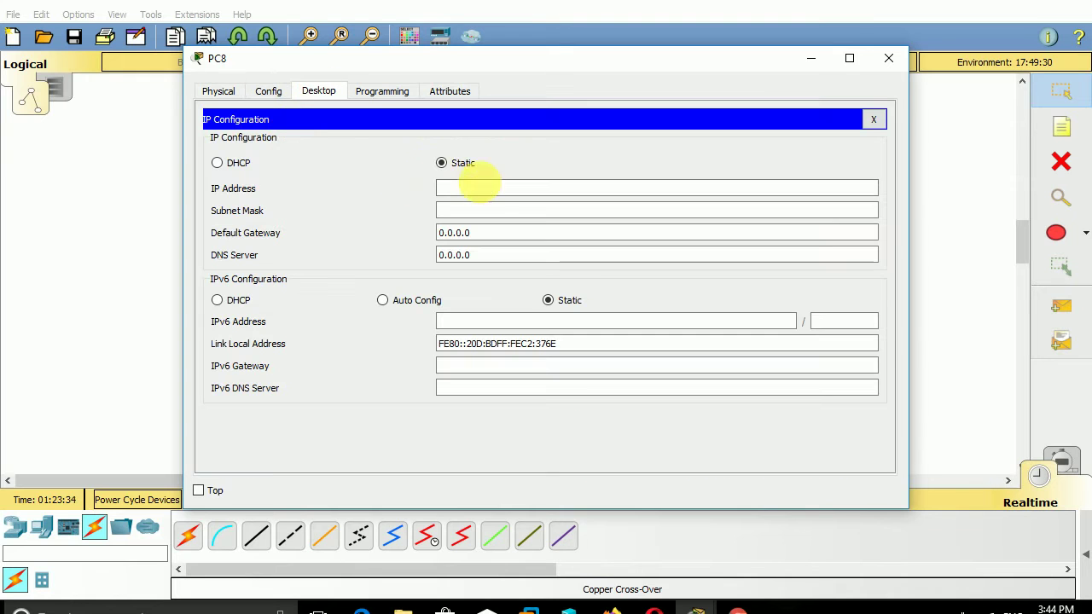
{"action": "left_click", "coordinate": [495, 189]}
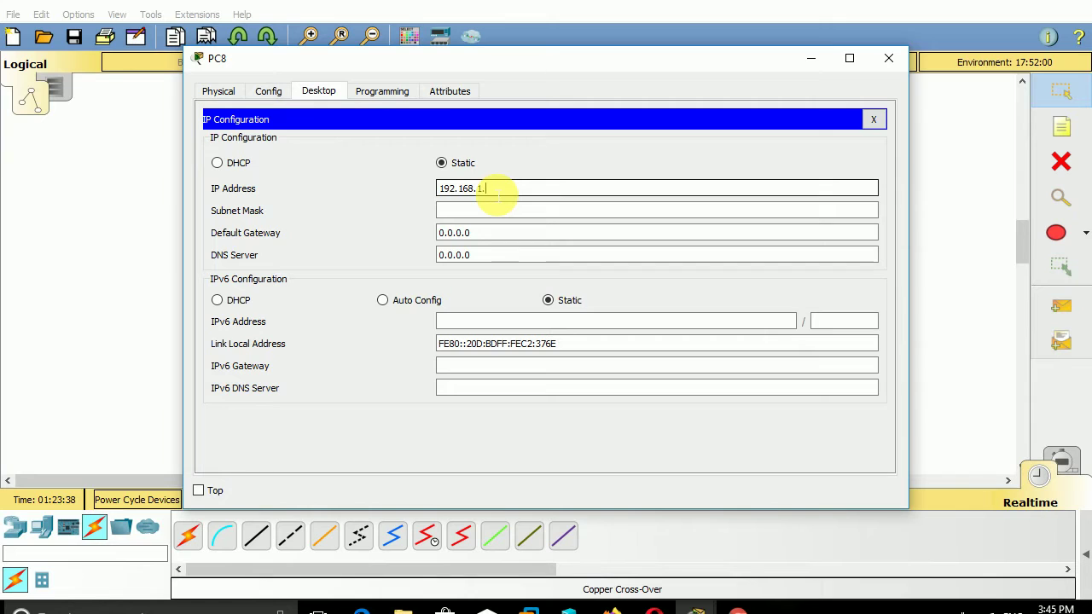
{"action": "type", "text": ".02"}
{"action": "key", "text": "BackSpace"}
{"action": "key", "text": "BackSpace"}
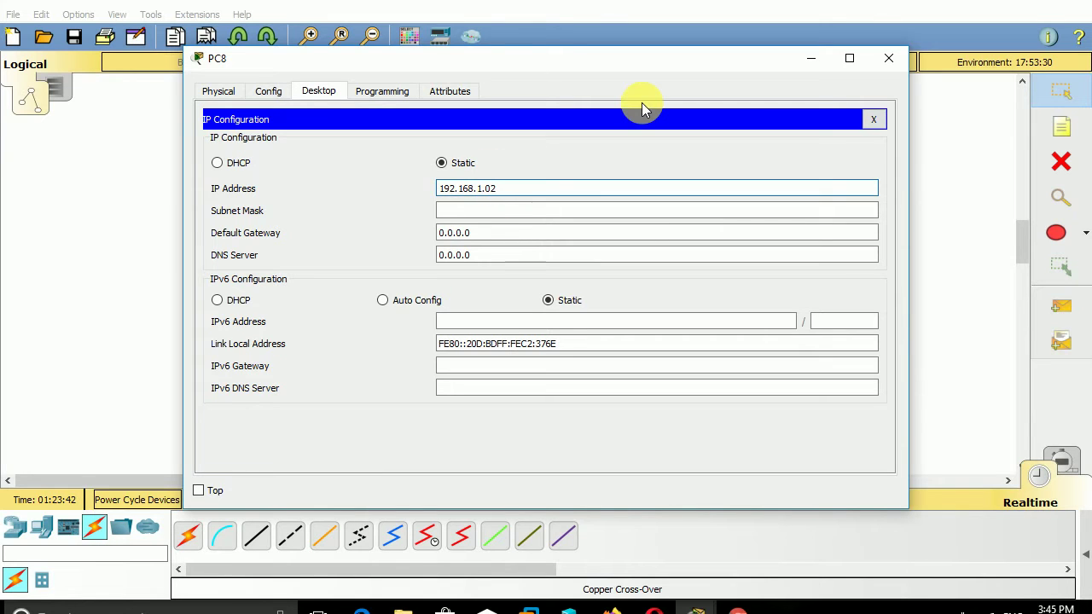
{"action": "type", "text": "20"}
{"action": "key", "text": "Tab"}
- Set PC8's default gateway to 192.168.1.100 and close its window
{"action": "key", "text": "Tab"}
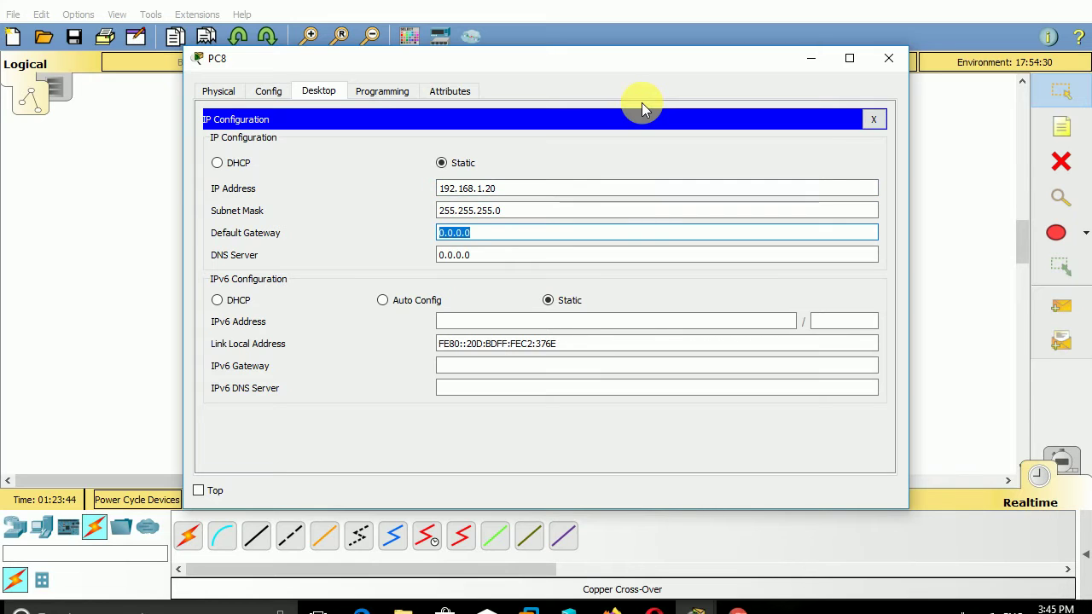
{"action": "type", "text": "192.16"}
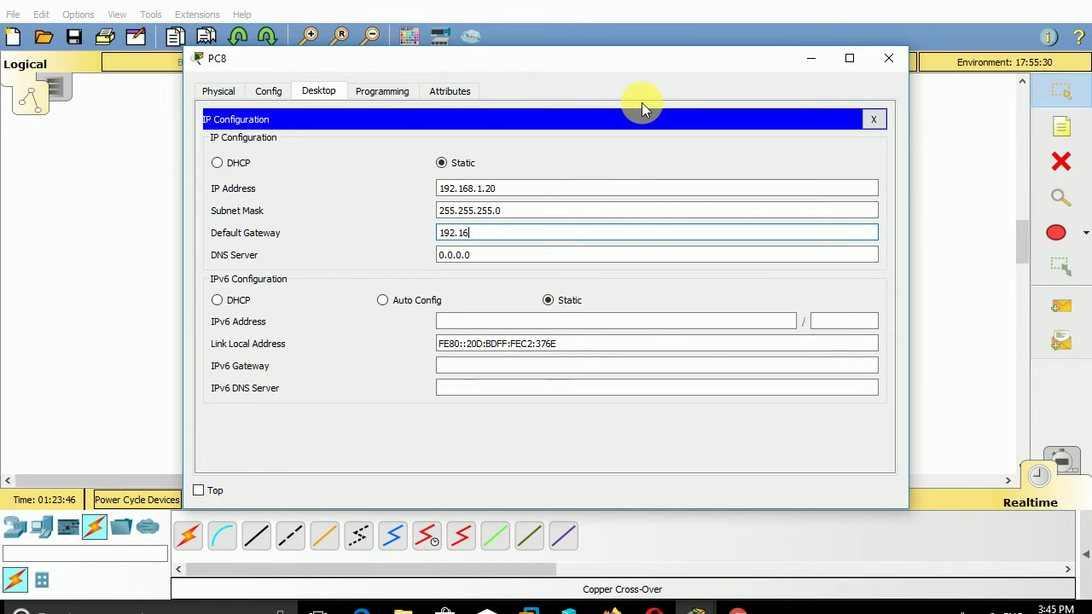
{"action": "type", "text": "8.1.100"}
{"action": "left_click", "coordinate": [877, 68]}
- Give PC9 the static IP address 192.168.1.30 with subnet mask 255.255.255.0
{"action": "left_click", "coordinate": [592, 417]}
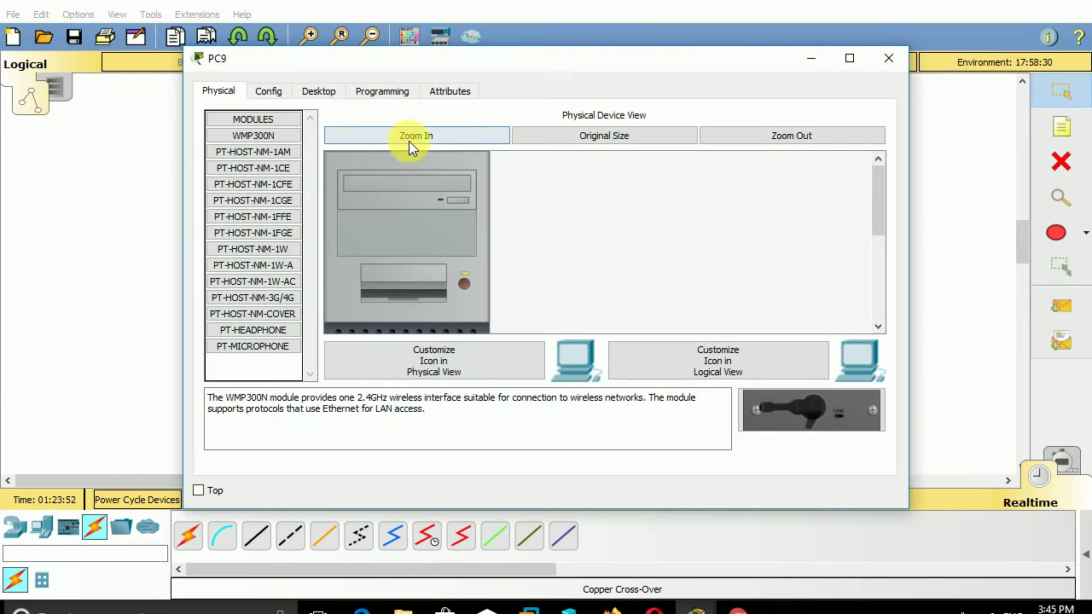
{"action": "left_click", "coordinate": [320, 92]}
{"action": "left_click", "coordinate": [264, 153]}
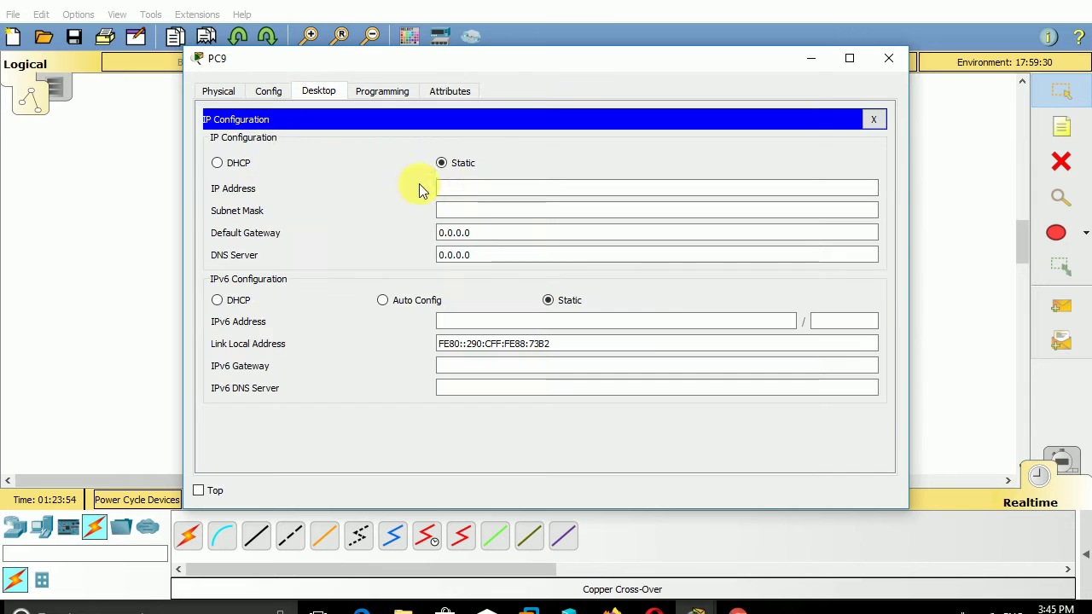
{"action": "left_click", "coordinate": [546, 188]}
{"action": "type", "text": "192"}
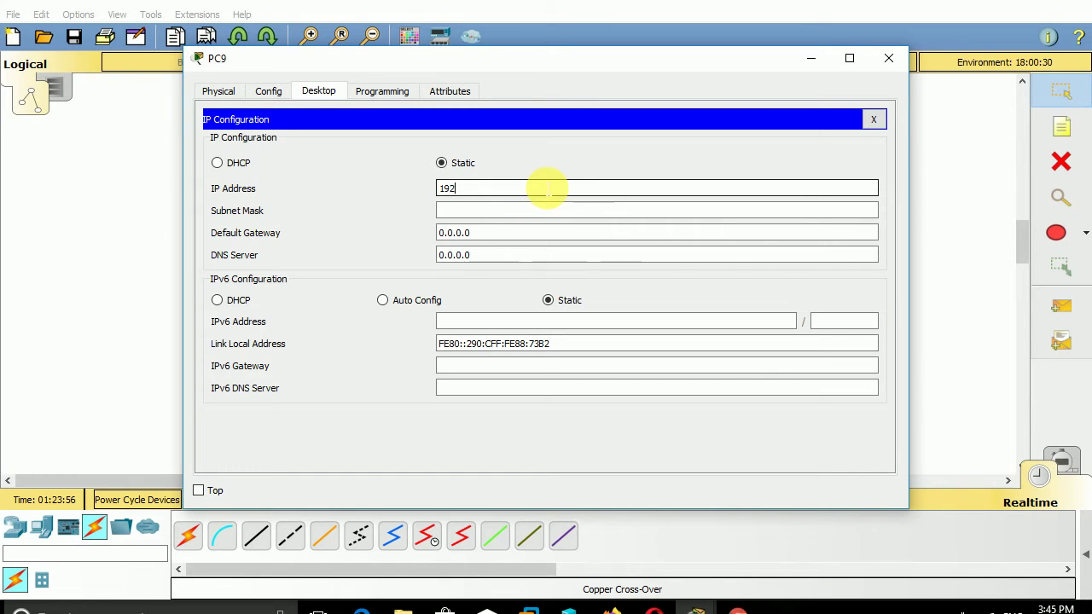
{"action": "type", "text": ".168.1.30"}
{"action": "key", "text": "Tab"}
- Set PC9's default gateway to 192.168.1.100 and close its window
{"action": "key", "text": "Tab"}
{"action": "type", "text": "1"}
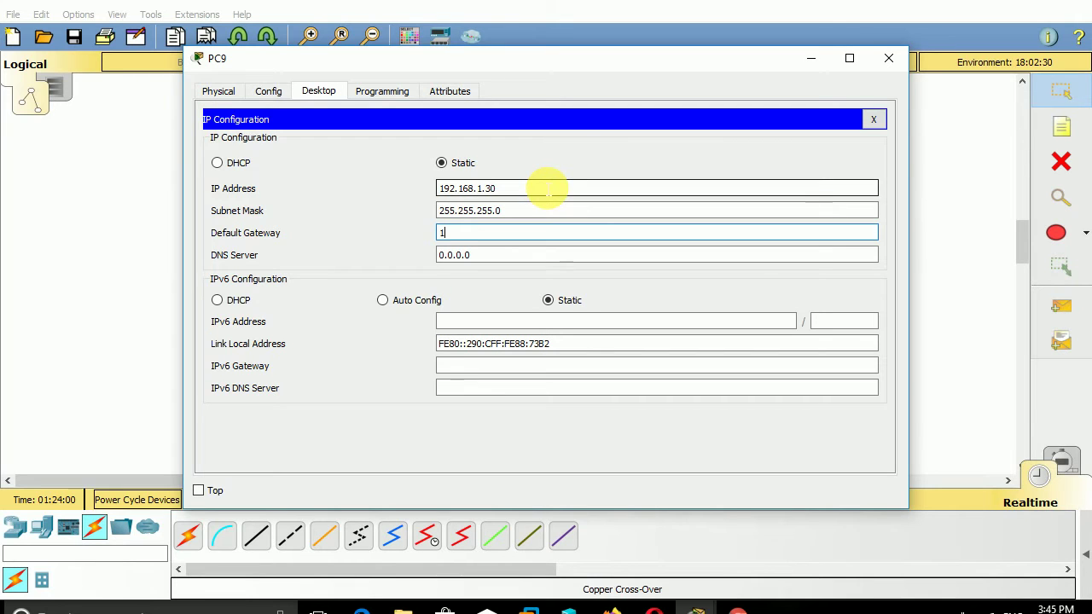
{"action": "type", "text": "92.168.1.100"}
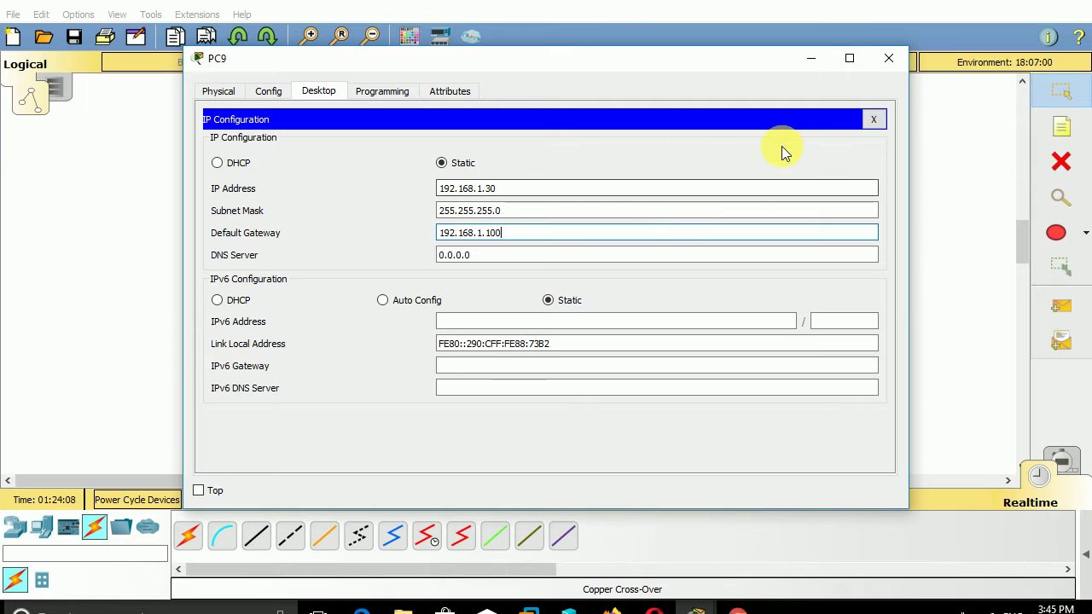
{"action": "left_click", "coordinate": [891, 60]}
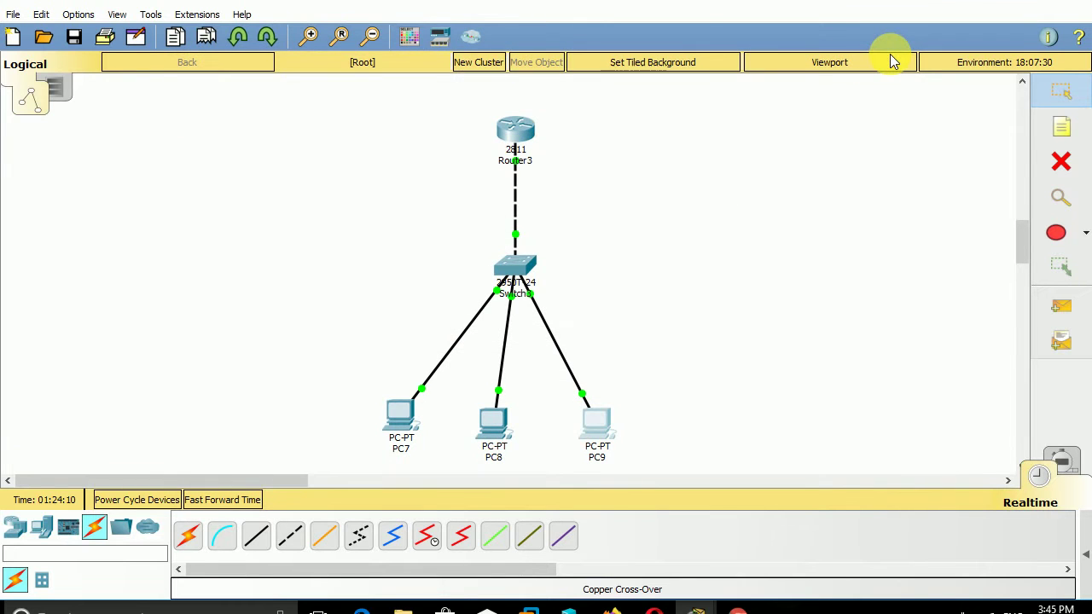
- Reopen the router's command line interface and widen its window on both sides
{"action": "left_click", "coordinate": [515, 129]}
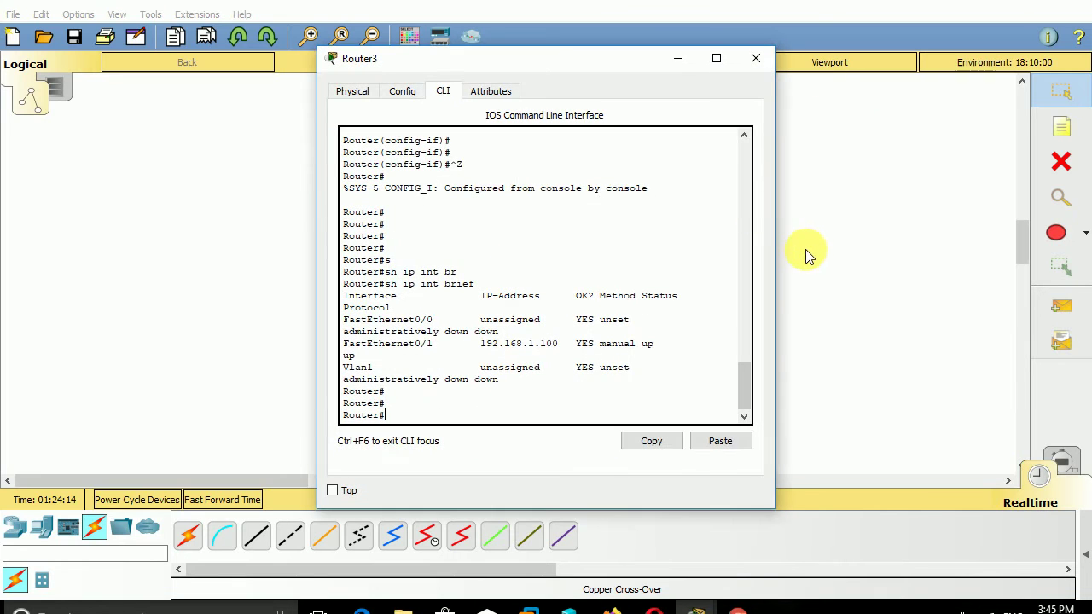
{"action": "left_click_drag", "start_coordinate": [791, 248], "coordinate": [1041, 258]}
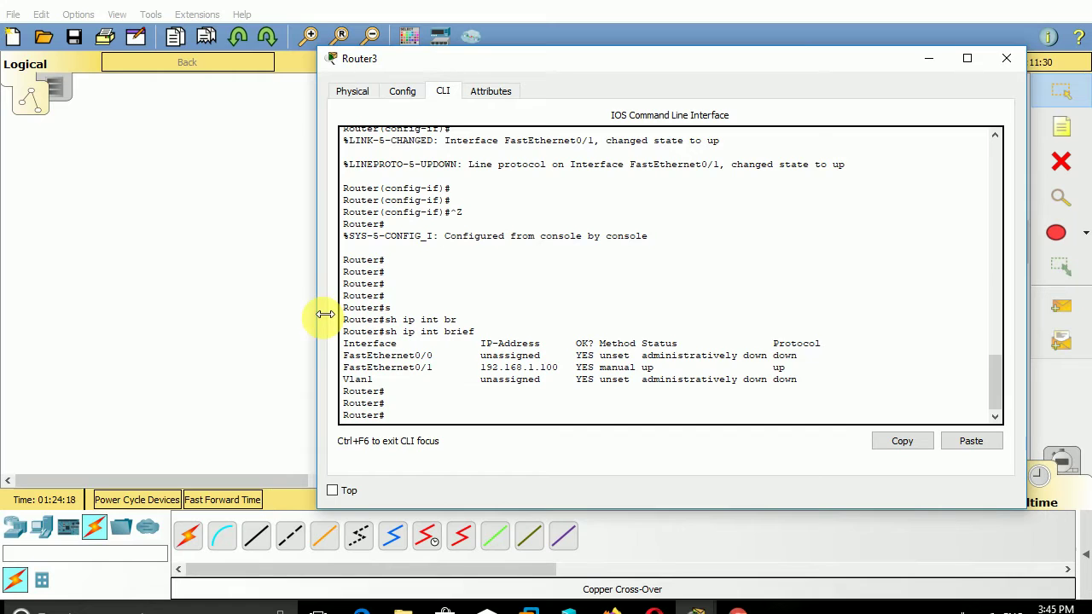
{"action": "left_click_drag", "start_coordinate": [317, 312], "coordinate": [214, 310]}
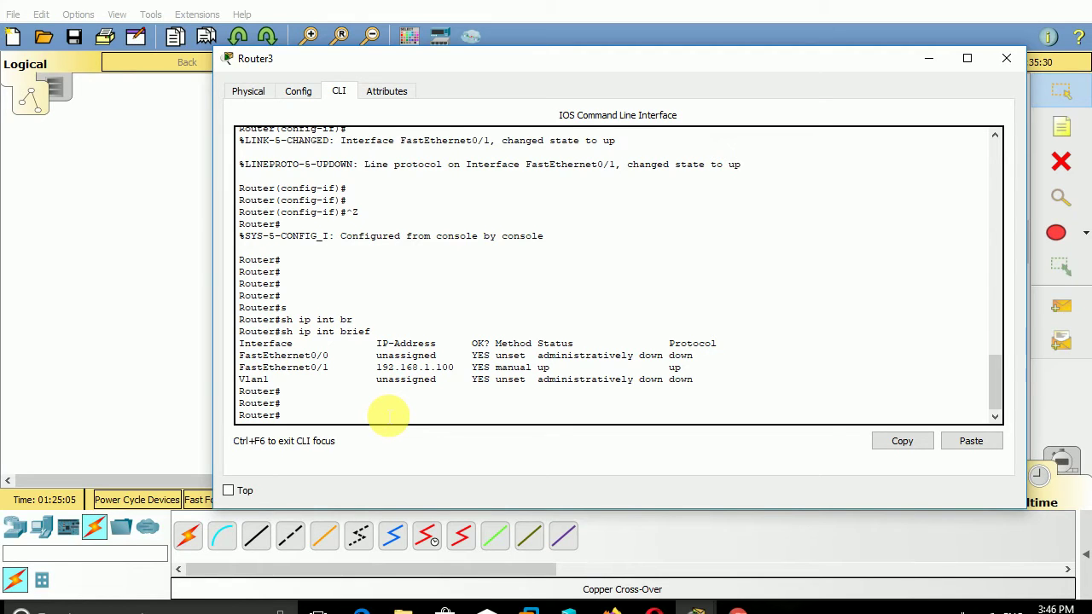
- Run the mistyped command configt in the router's privileged mode and highlight the domain server translation line
{"action": "type", "text": "configt"}
{"action": "key", "text": "Return"}
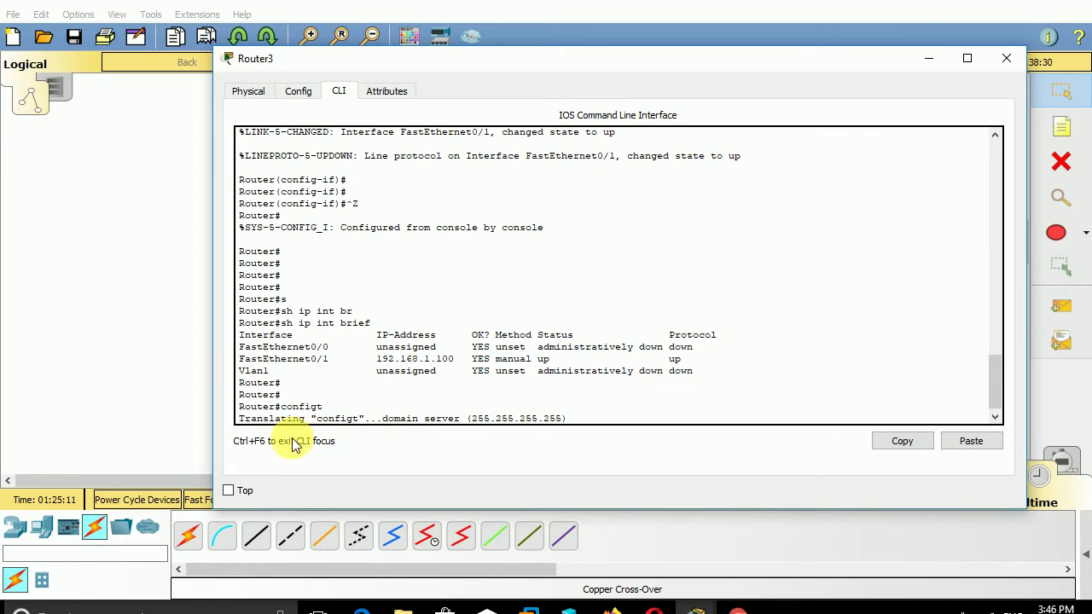
{"action": "left_click_drag", "start_coordinate": [328, 418], "coordinate": [488, 435]}
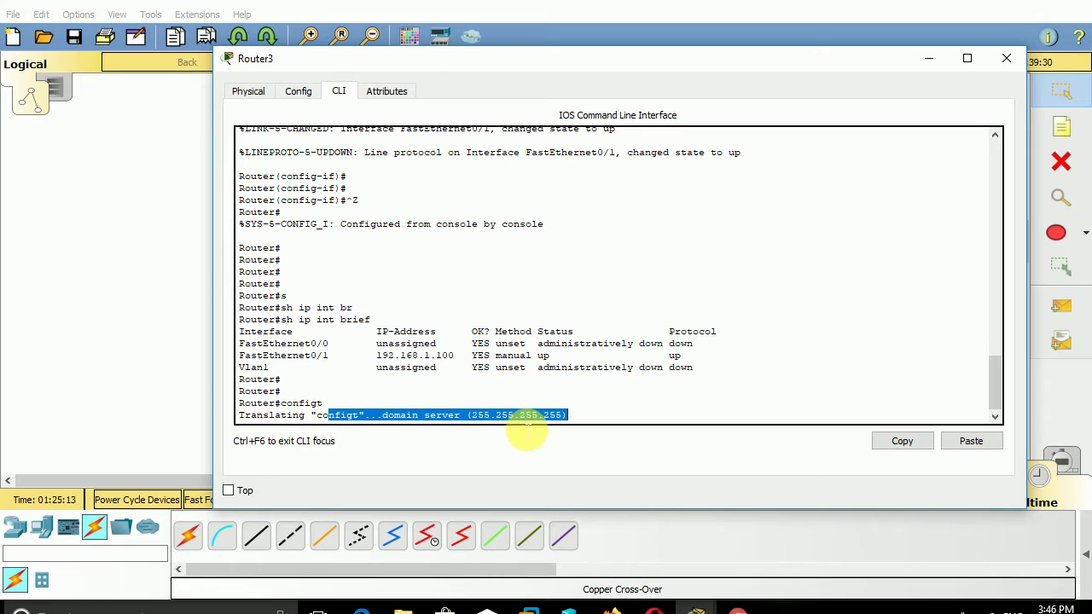
{"action": "left_click", "coordinate": [585, 418]}
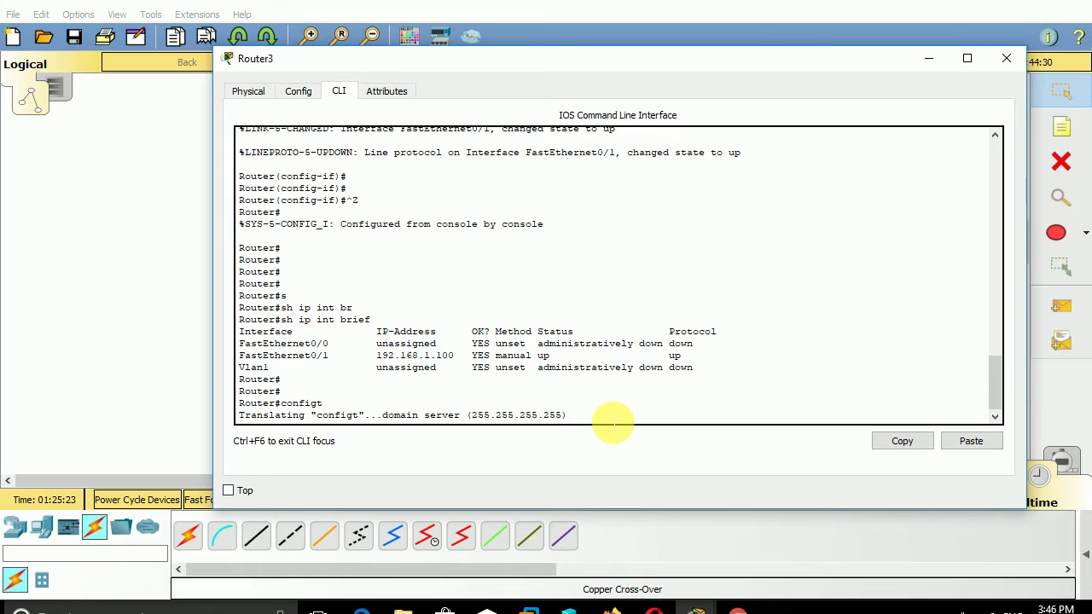
{"action": "left_click_drag", "start_coordinate": [240, 415], "coordinate": [585, 419]}
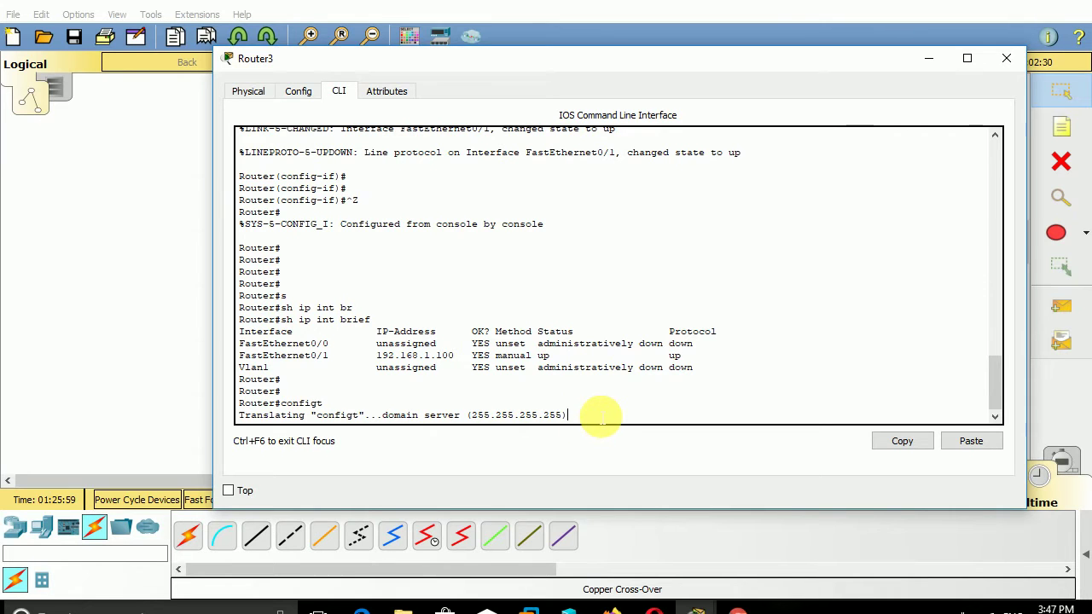
- Abort the router's running domain name lookup and bring up several fresh privileged mode prompts
{"action": "key", "text": "ctrl+shift+6"}
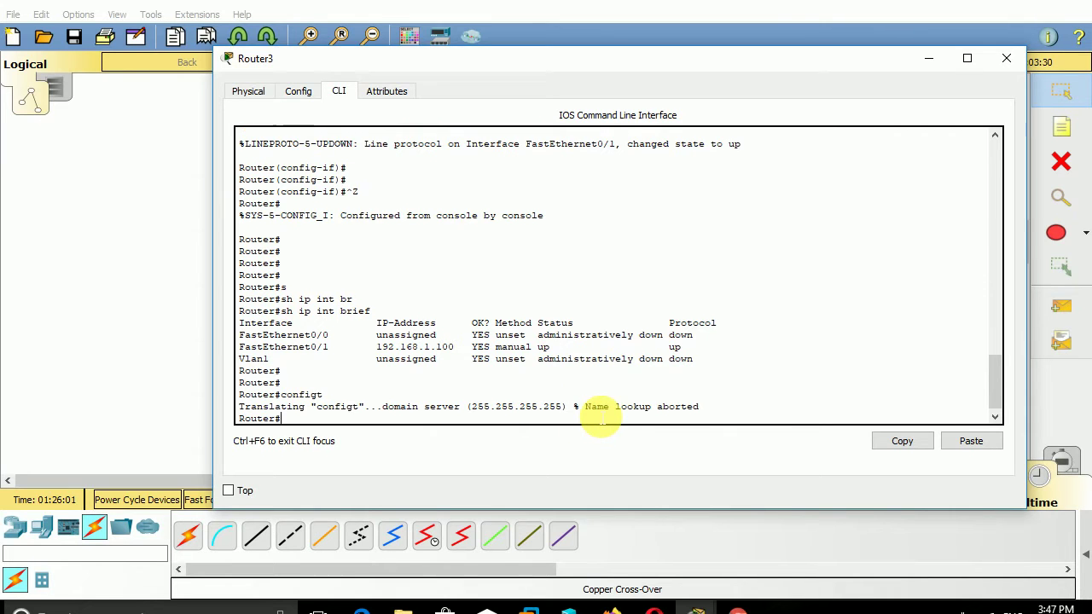
{"action": "key", "text": "Return"}
{"action": "key", "text": "Return"}
{"action": "key", "text": "Return"}
{"action": "key", "text": "Return"}
{"action": "key", "text": "Return"}
{"action": "key", "text": "Return"}
{"action": "key", "text": "Return"}
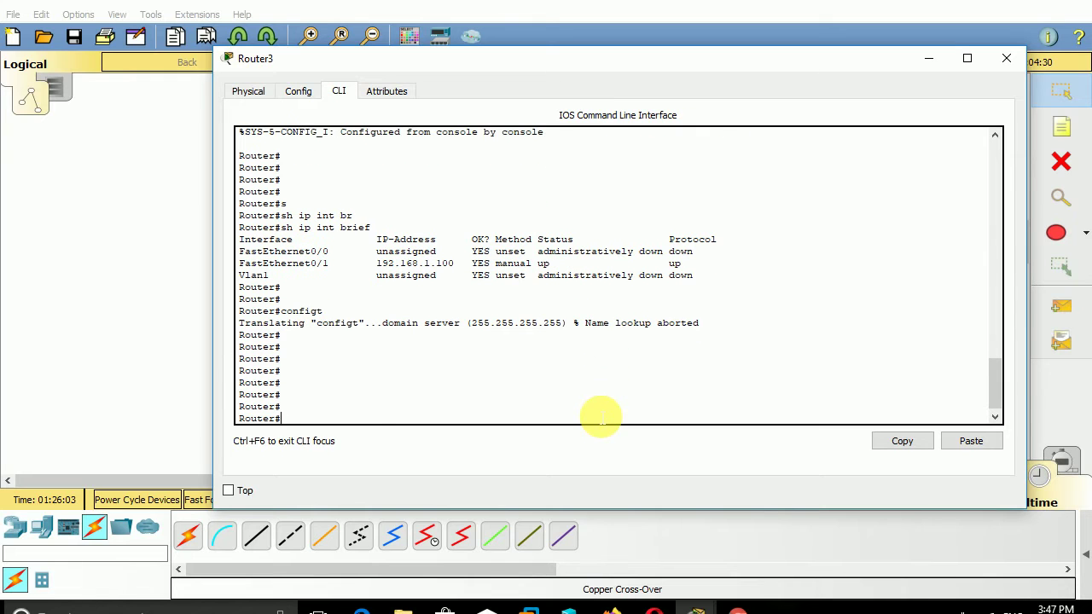
- Enter the router's global configuration mode with config t and bring up several fresh prompts
{"action": "type", "text": "config t"}
{"action": "key", "text": "Return"}
{"action": "key", "text": "Return"}
{"action": "key", "text": "Return"}
{"action": "key", "text": "Return"}
{"action": "key", "text": "Return"}
{"action": "key", "text": "Return"}
{"action": "key", "text": "Return"}
{"action": "key", "text": "Return"}
{"action": "key", "text": "Return"}
{"action": "key", "text": "Return"}
{"action": "key", "text": "Return"}
{"action": "key", "text": "Return"}
{"action": "key", "text": "Return"}
{"action": "key", "text": "Return"}
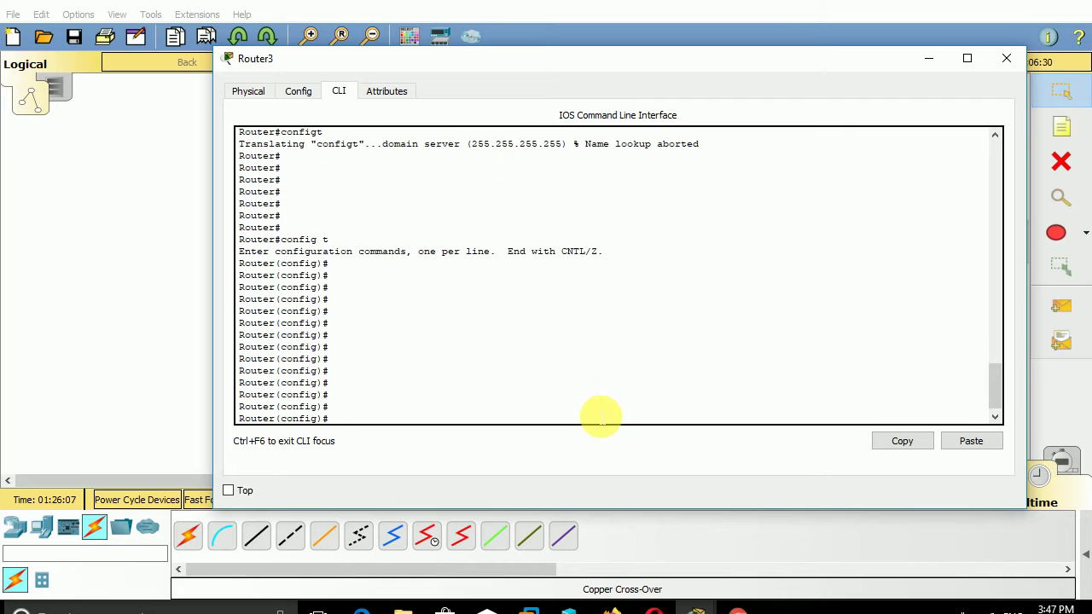
- Disable domain lookup on the router with no ip domain-lookup and return to privileged mode
{"action": "type", "text": "no ip domain-lo"}
{"action": "key", "text": "Tab"}
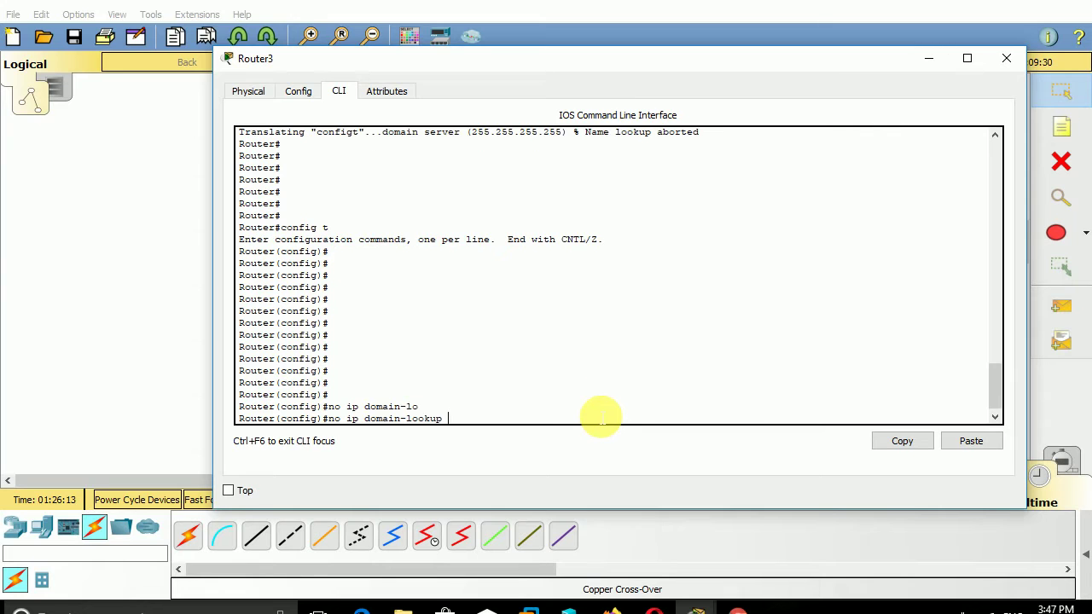
{"action": "key", "text": "Return"}
{"action": "key", "text": "Return"}
{"action": "key", "text": "Return"}
{"action": "key", "text": "Return"}
{"action": "key", "text": "Return"}
{"action": "key", "text": "Return"}
{"action": "key", "text": "Return"}
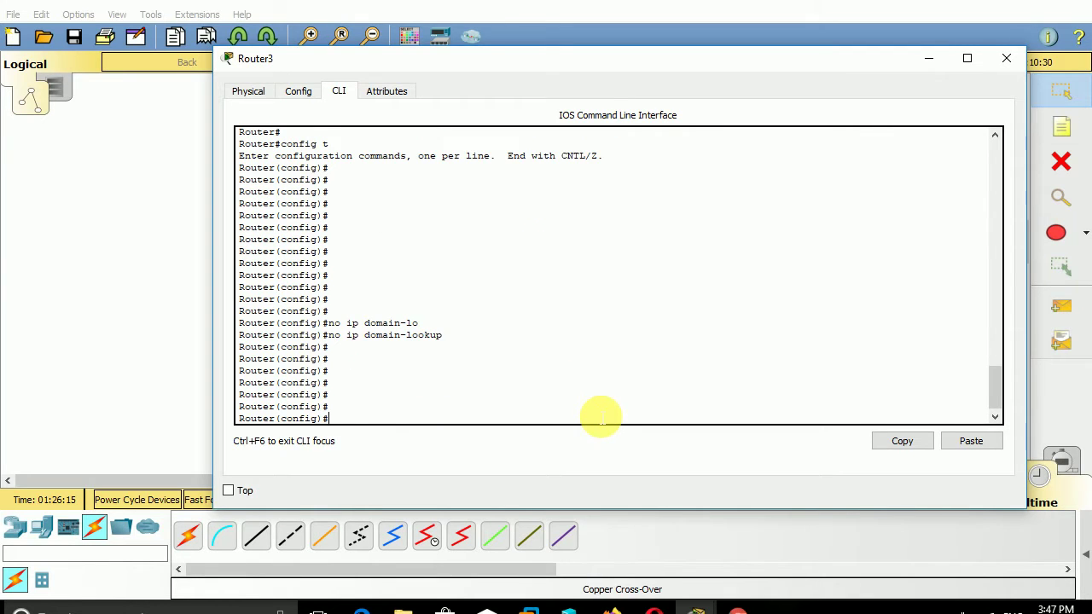
{"action": "key", "text": "ctrl+z"}
{"action": "key", "text": "Return"}
{"action": "key", "text": "Return"}
{"action": "key", "text": "Return"}
{"action": "key", "text": "Return"}
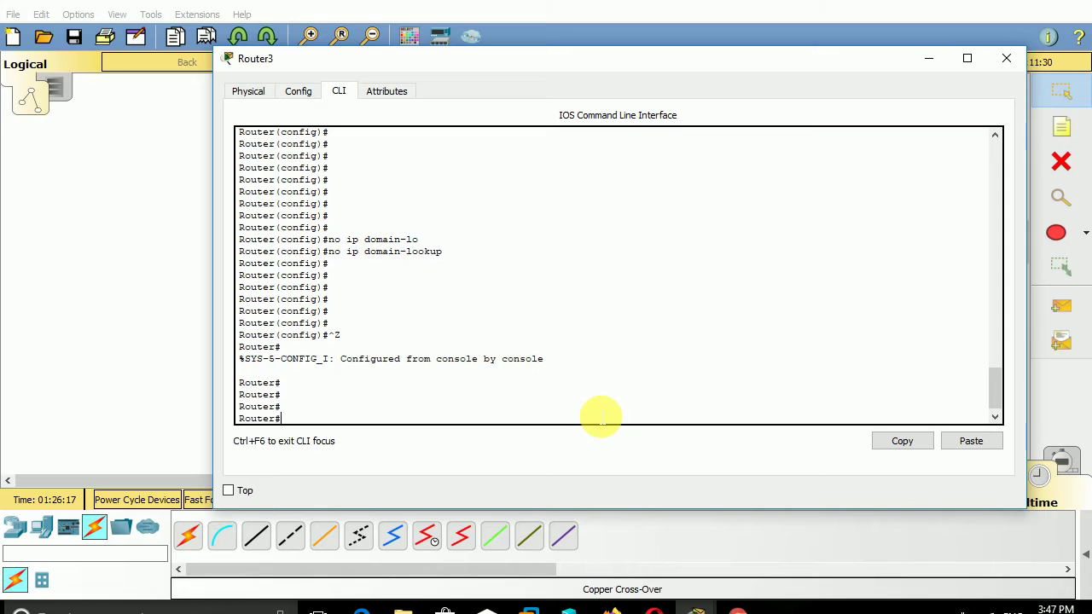
- Run the mistyped command configt in privileged mode to test the router with domain lookup disabled
{"action": "type", "text": "configt"}
{"action": "key", "text": "Return"}
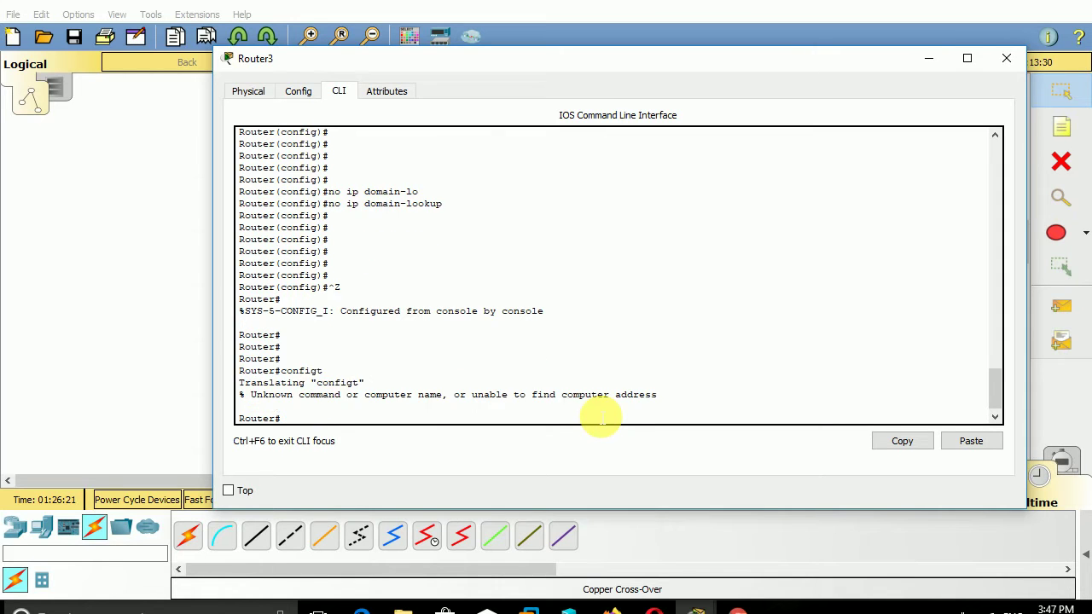
{"action": "key", "text": "Return"}
{"action": "key", "text": "Return"}
{"action": "key", "text": "Return"}
{"action": "key", "text": "Return"}
{"action": "key", "text": "Return"}
{"action": "key", "text": "Return"}
{"action": "key", "text": "Return"}
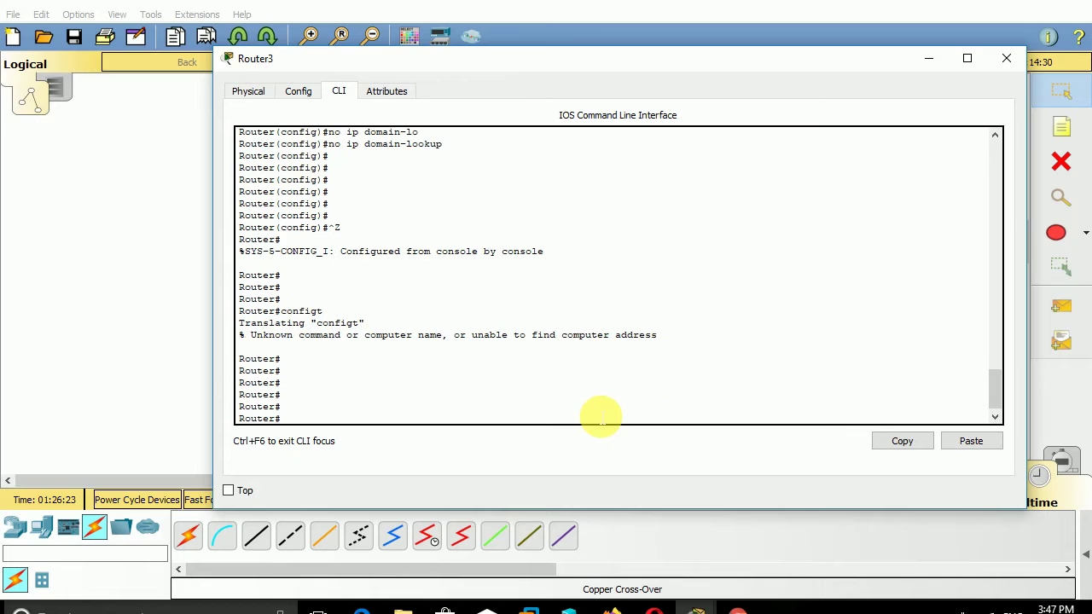
- Switch the router from privileged mode back to global configuration mode with config t
{"action": "type", "text": "config t"}
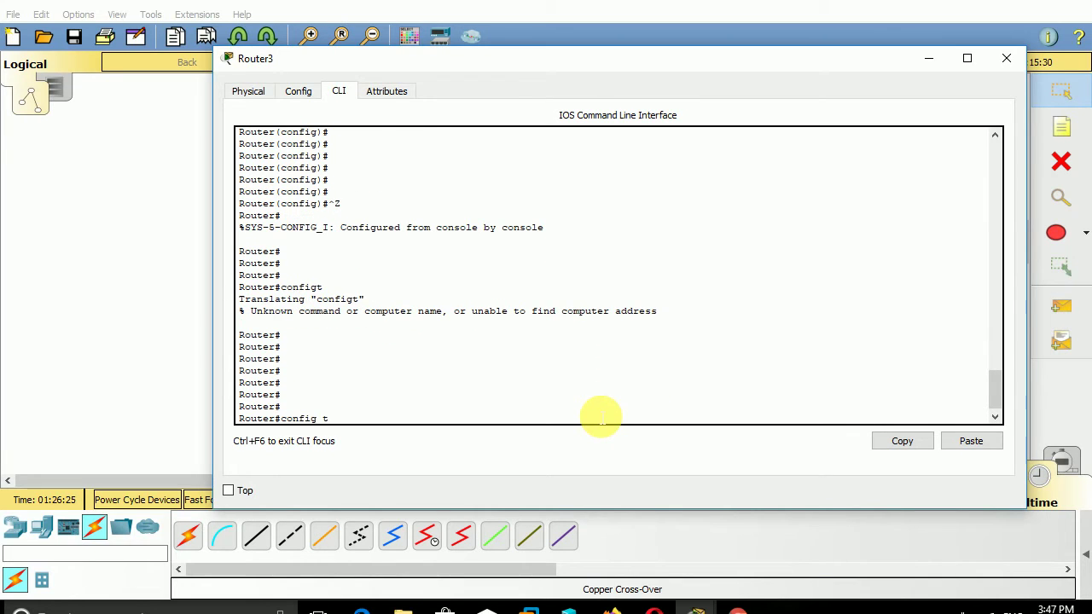
{"action": "key", "text": "Return"}
{"action": "key", "text": "Return"}
{"action": "key", "text": "Return"}
{"action": "key", "text": "Return"}
{"action": "key", "text": "Return"}
{"action": "key", "text": "Return"}
{"action": "key", "text": "Return"}
{"action": "key", "text": "Return"}
{"action": "key", "text": "Return"}
{"action": "key", "text": "Return"}
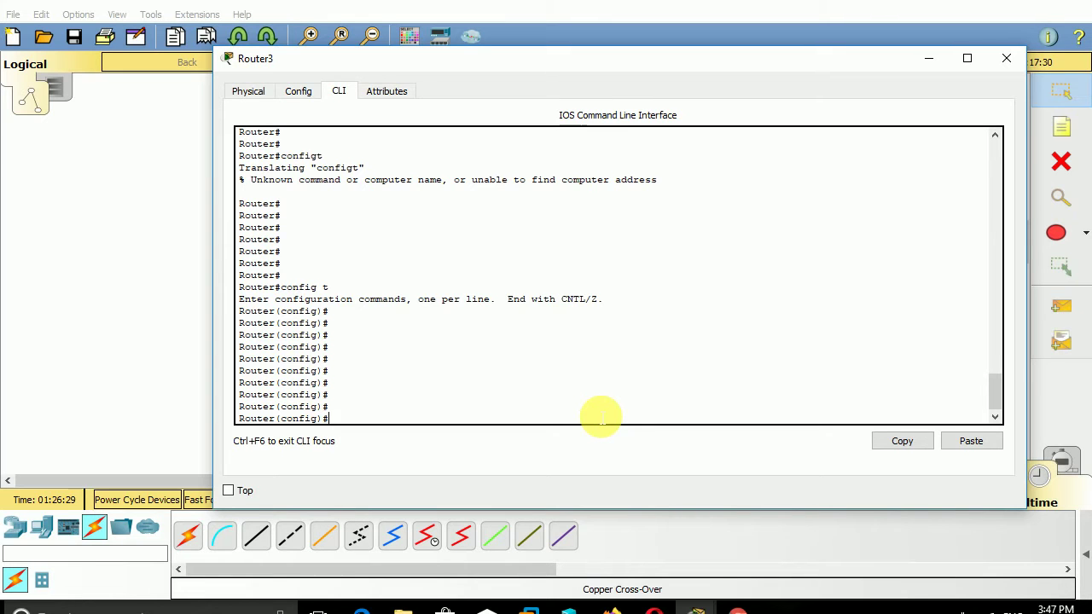
- Re-enable domain lookup on the router with ip domain-lookup and return to privileged mode
{"action": "type", "text": "ip domain-lo"}
{"action": "key", "text": "Tab"}
{"action": "key", "text": "Return"}
{"action": "key", "text": "Return"}
{"action": "key", "text": "Return"}
{"action": "key", "text": "Return"}
{"action": "key", "text": "Return"}
{"action": "key", "text": "Return"}
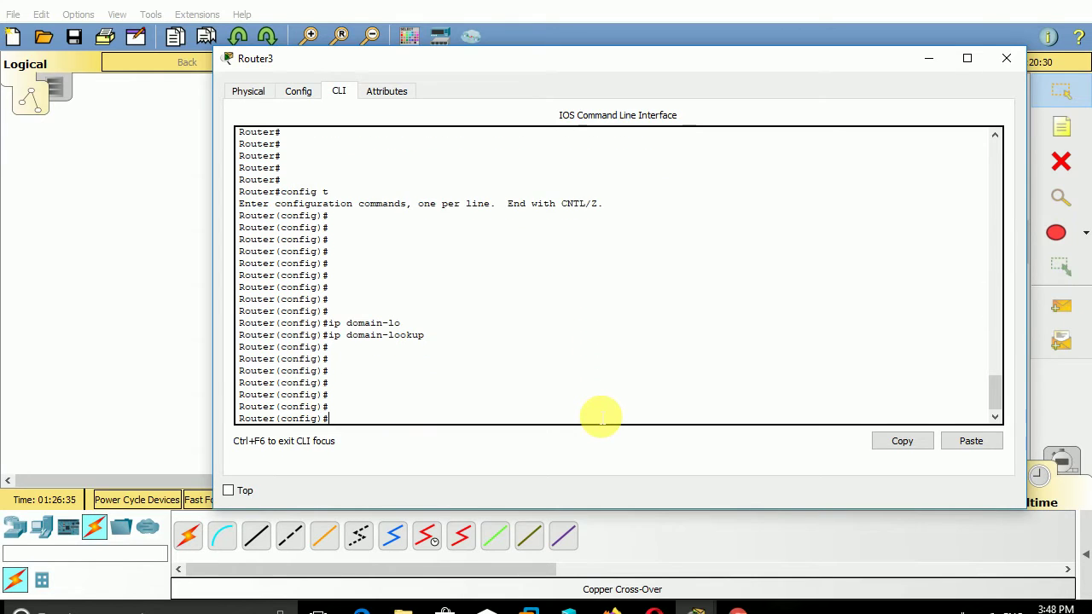
{"action": "key", "text": "ctrl+z"}
{"action": "key", "text": "Return"}
{"action": "key", "text": "Return"}
{"action": "key", "text": "Return"}
{"action": "key", "text": "Return"}
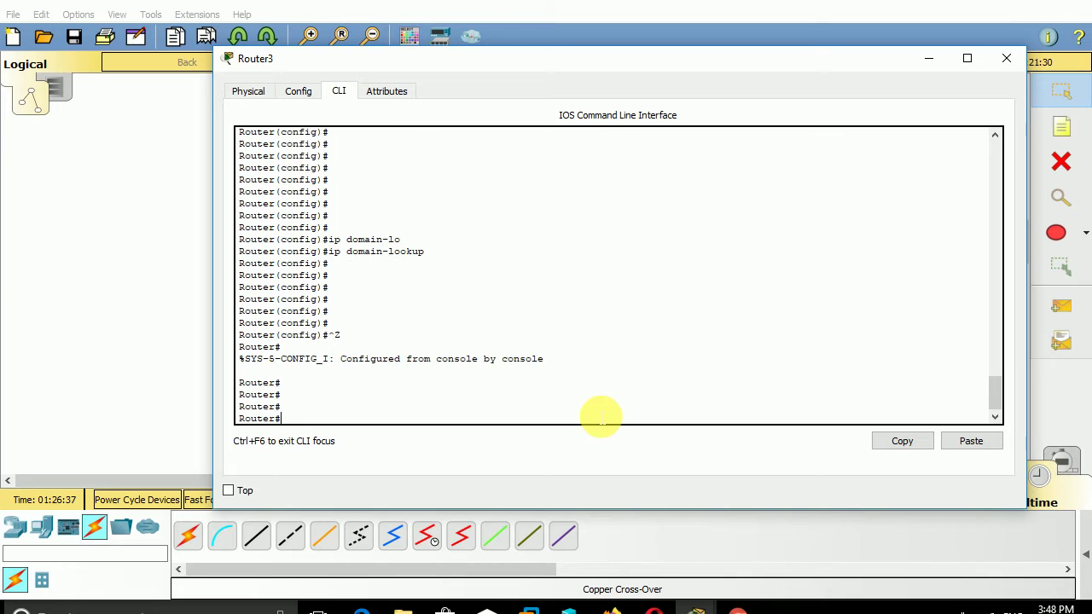
- Run the mistyped command configt with domain lookup enabled and abort the running name lookup
{"action": "type", "text": "configt"}
{"action": "key", "text": "Return"}
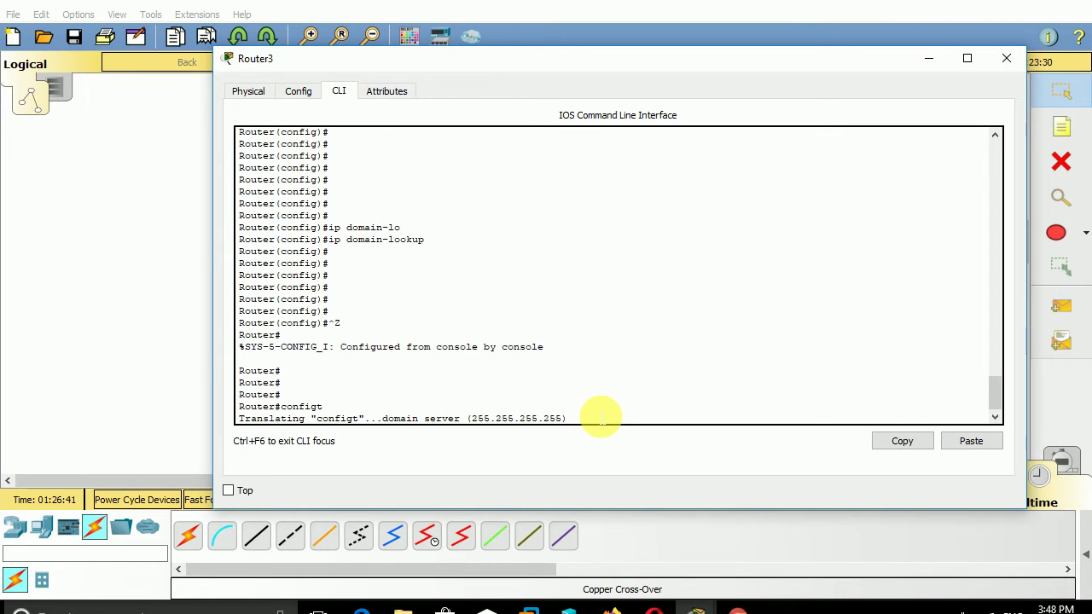
{"action": "key", "text": "ctrl+shift+6"}
{"action": "key", "text": "Return"}
{"action": "key", "text": "Return"}
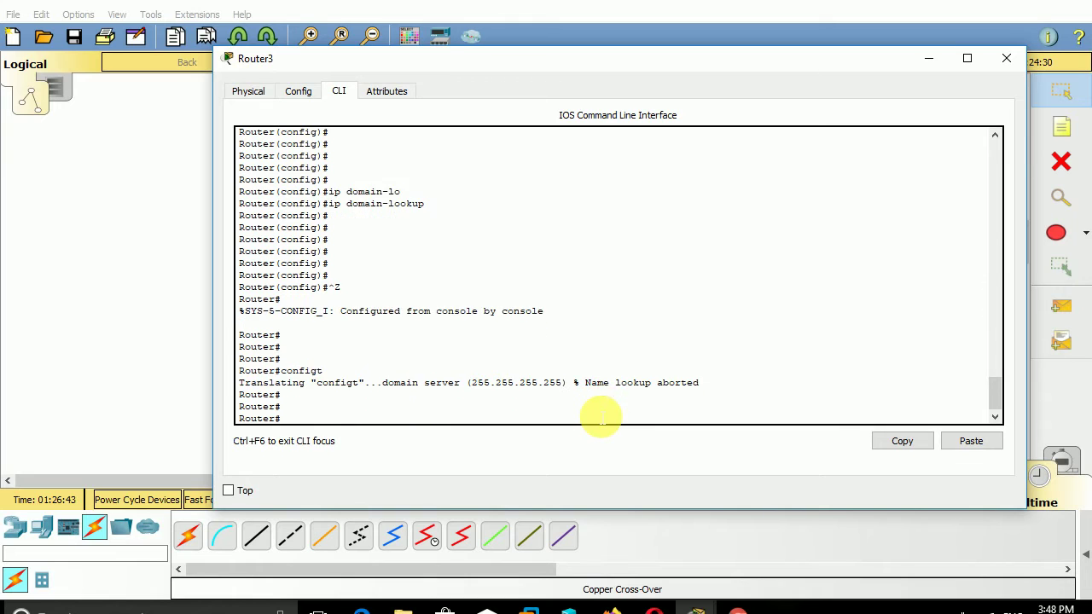
{"action": "key", "text": "Return"}
{"action": "key", "text": "Return"}
{"action": "key", "text": "Return"}
{"action": "key", "text": "Return"}
{"action": "key", "text": "Return"}
{"action": "key", "text": "Return"}
- Enter global configuration mode with config t and turn domain lookup off again using no ip domain-lookup
{"action": "type", "text": "config t"}
{"action": "key", "text": "Return"}
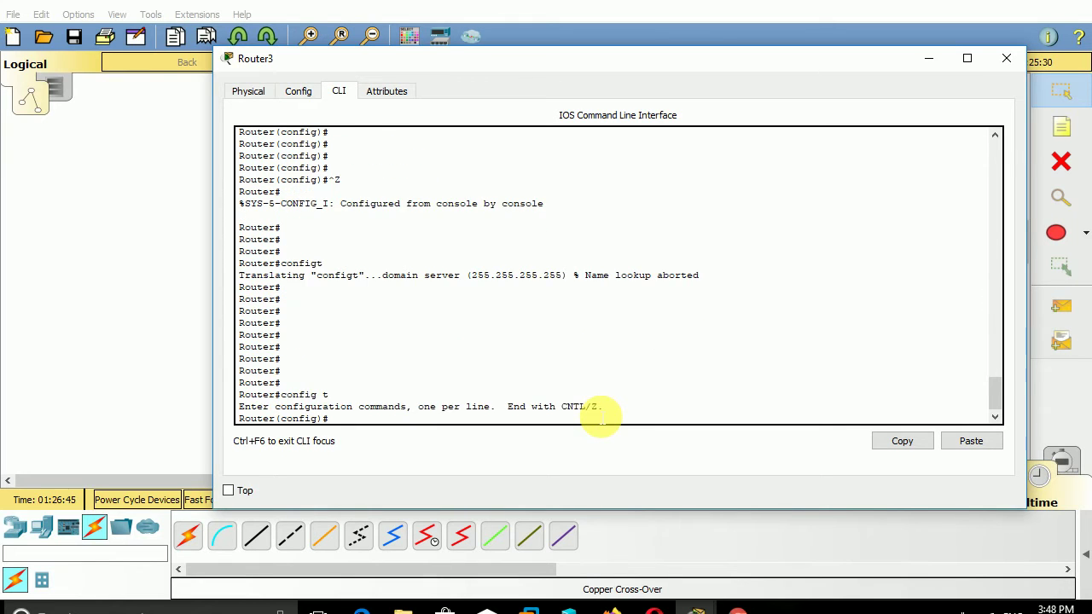
{"action": "key", "text": "Return"}
{"action": "key", "text": "Return"}
{"action": "key", "text": "Return"}
{"action": "key", "text": "Return"}
{"action": "key", "text": "Return"}
{"action": "type", "text": "no ip d"}
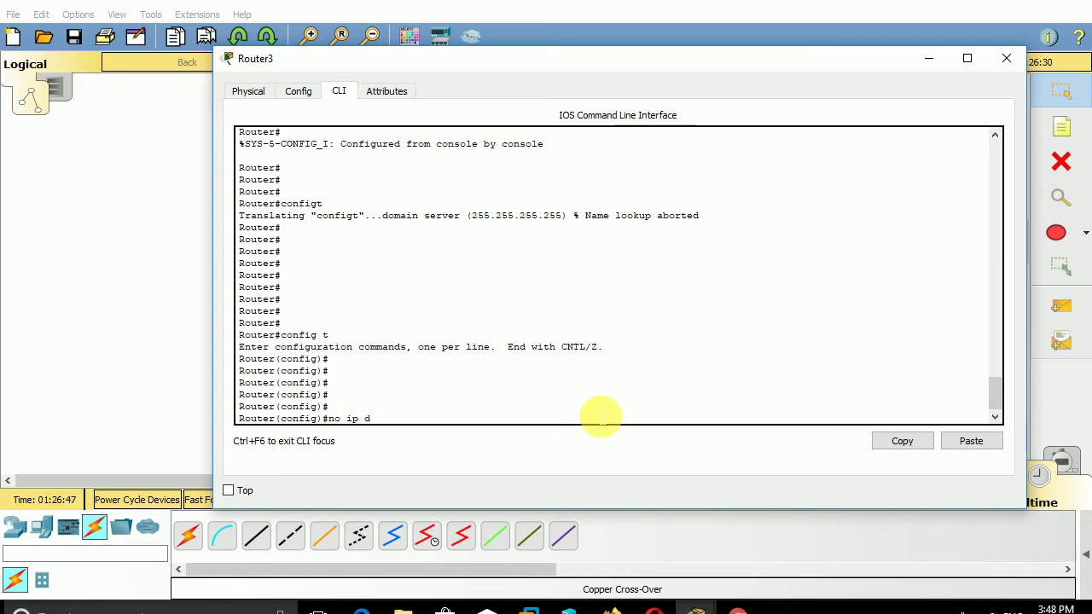
{"action": "type", "text": "omain"}
{"action": "key", "text": "Tab"}
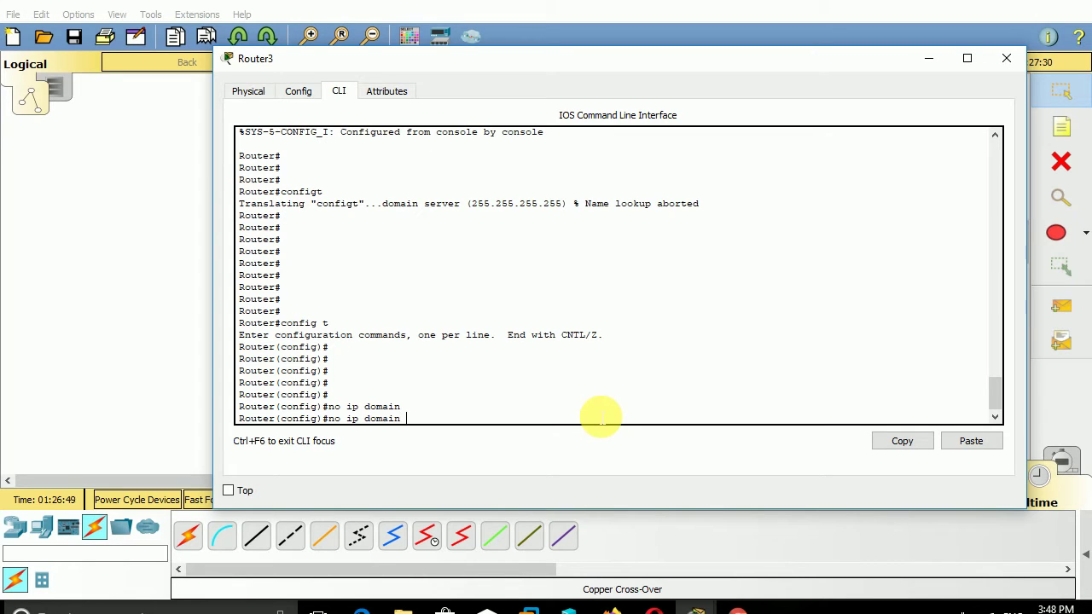
{"action": "key", "text": "BackSpace"}
{"action": "type", "text": "-lo"}
{"action": "key", "text": "Tab"}
{"action": "key", "text": "Return"}
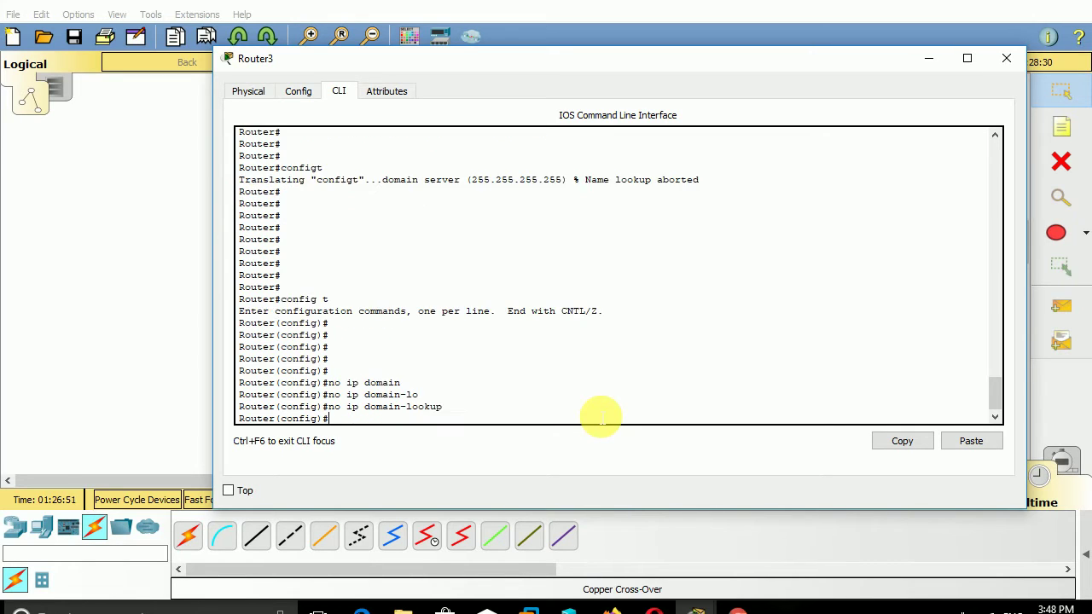
- Leave global configuration mode and bring up fresh privileged mode prompts on the router
{"action": "key", "text": "Return"}
{"action": "key", "text": "Return"}
{"action": "key", "text": "Return"}
{"action": "key", "text": "Return"}
{"action": "key", "text": "Return"}
{"action": "key", "text": "Return"}
{"action": "key", "text": "Return"}
{"action": "key", "text": "Return"}
{"action": "key", "text": "Return"}
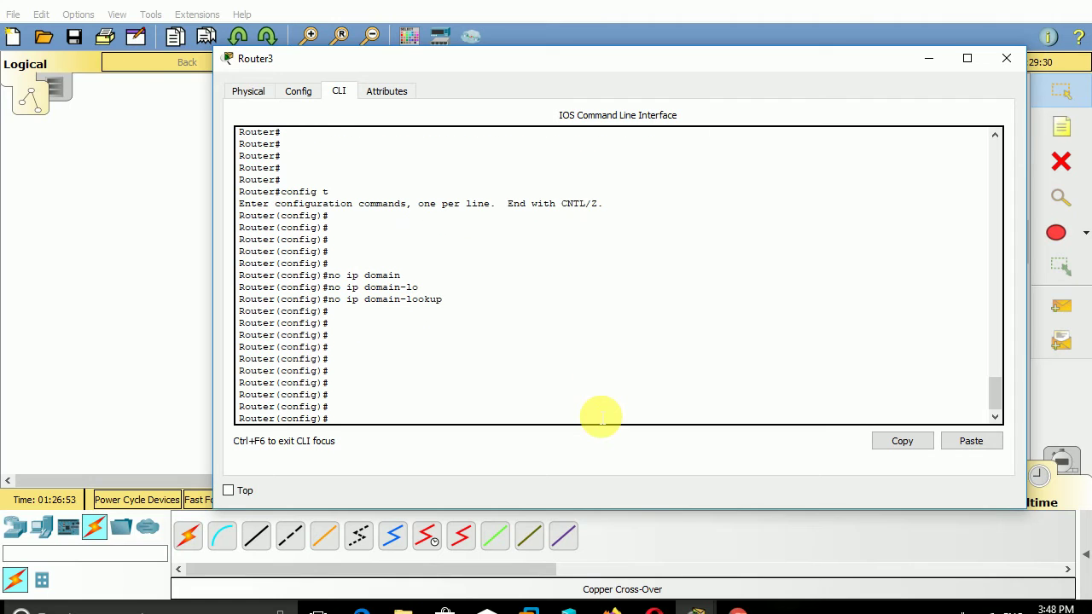
{"action": "key", "text": "ctrl+z"}
{"action": "key", "text": "Return"}
{"action": "key", "text": "Return"}
{"action": "key", "text": "Return"}
{"action": "key", "text": "Return"}
{"action": "key", "text": "Return"}
{"action": "key", "text": "Return"}
{"action": "key", "text": "Return"}
{"action": "key", "text": "Return"}
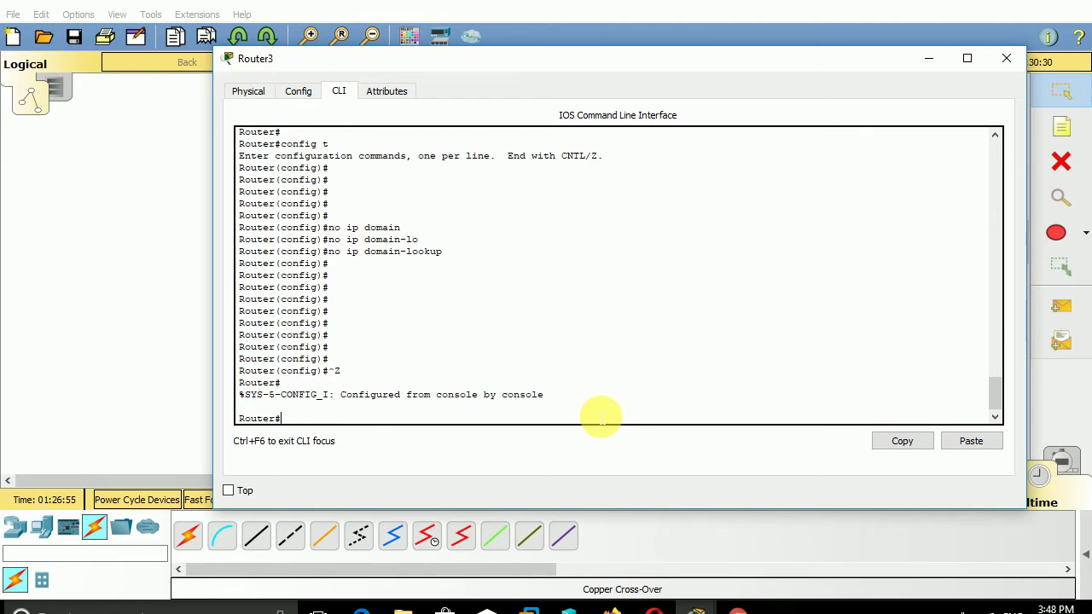
- Display the router's host table and name lookup settings with show hosts
{"action": "type", "text": "s"}
{"action": "key", "text": "Tab"}
{"action": "type", "text": "h"}
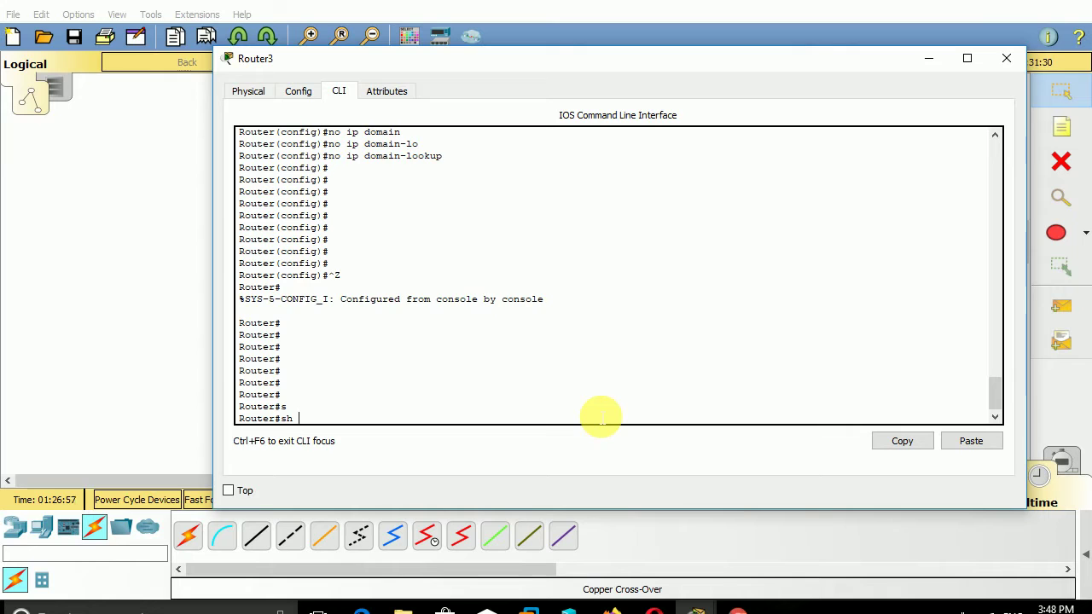
{"action": "type", "text": " jos"}
{"action": "key", "text": "Tab"}
{"action": "key", "text": "BackSpace"}
{"action": "key", "text": "BackSpace"}
{"action": "key", "text": "BackSpace"}
{"action": "key", "text": "BackSpace"}
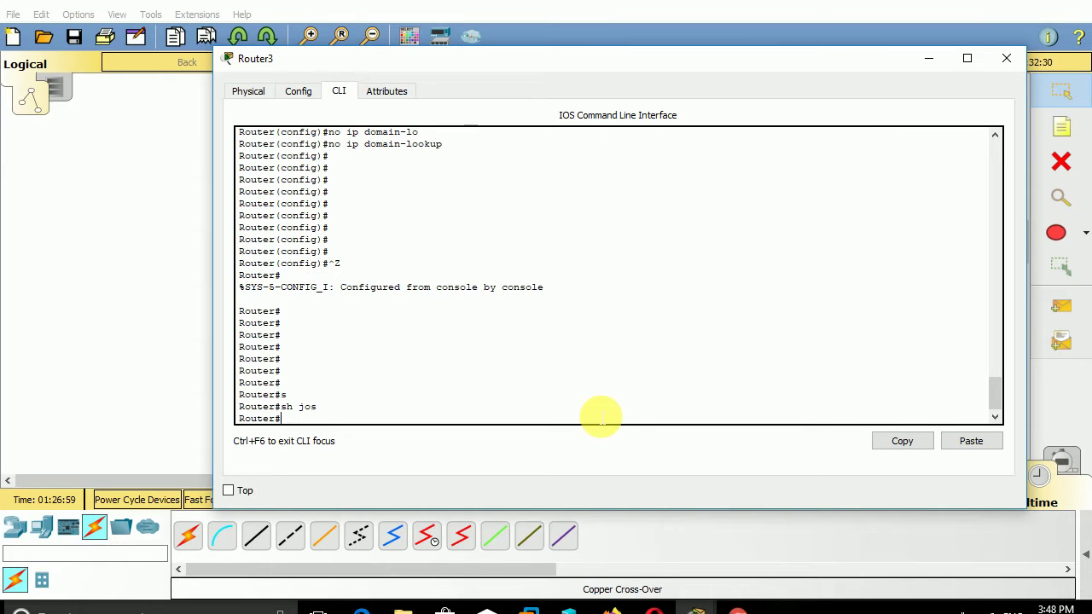
{"action": "key", "text": "Tab"}
{"action": "type", "text": "hos"}
{"action": "key", "text": "Tab"}
{"action": "key", "text": "Return"}
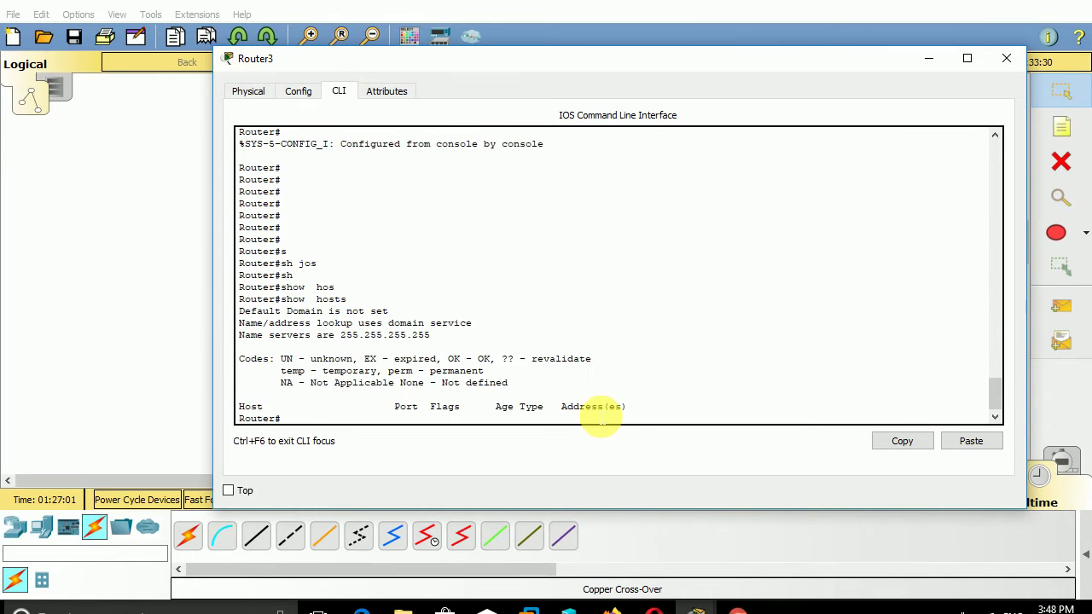
{"action": "key", "text": "Return"}
{"action": "key", "text": "Return"}
{"action": "key", "text": "Return"}
{"action": "key", "text": "Return"}
{"action": "key", "text": "Return"}
{"action": "key", "text": "Return"}
{"action": "key", "text": "Return"}
{"action": "key", "text": "Return"}
{"action": "key", "text": "Return"}
{"action": "key", "text": "Return"}
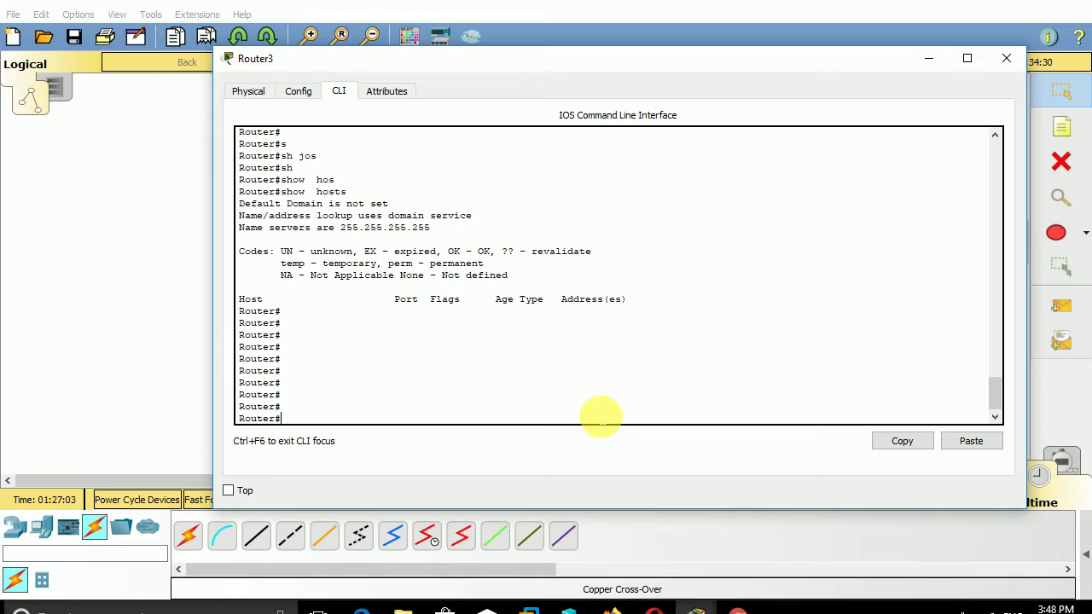
{"action": "key", "text": "Return"}
{"action": "key", "text": "Return"}
{"action": "type", "text": "config t"}
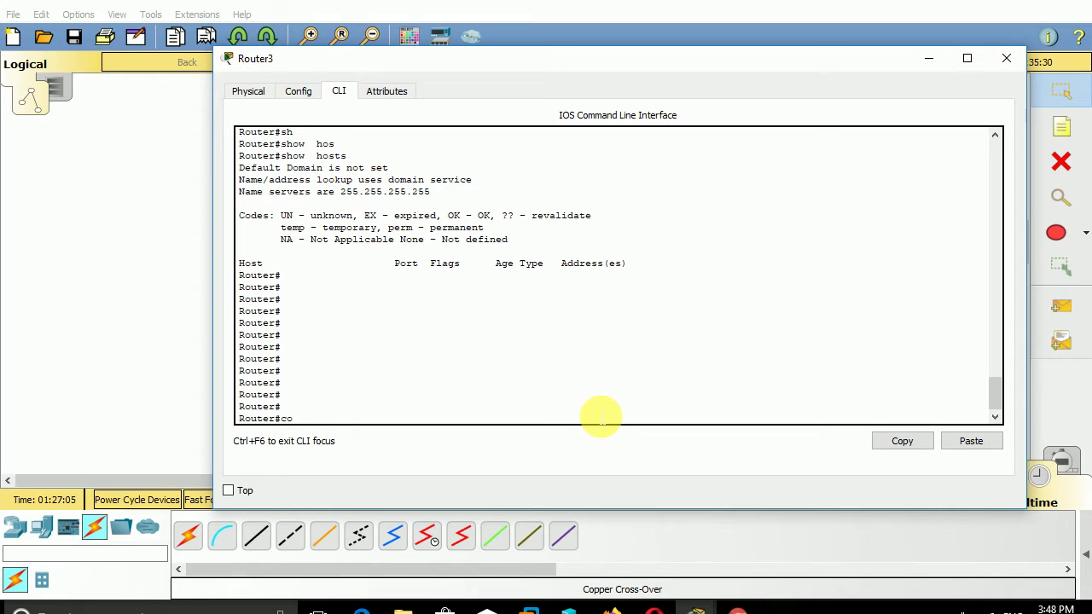
{"action": "key", "text": "Return"}
{"action": "key", "text": "Return"}
{"action": "key", "text": "Return"}
{"action": "key", "text": "Return"}
{"action": "key", "text": "Return"}
{"action": "key", "text": "Return"}
{"action": "key", "text": "Return"}
{"action": "key", "text": "Return"}
{"action": "key", "text": "Return"}
{"action": "key", "text": "Return"}
{"action": "key", "text": "Return"}
{"action": "key", "text": "Return"}
{"action": "key", "text": "Return"}
{"action": "key", "text": "Return"}
{"action": "key", "text": "Return"}
{"action": "key", "text": "Return"}
{"action": "key", "text": "Return"}
{"action": "key", "text": "Return"}
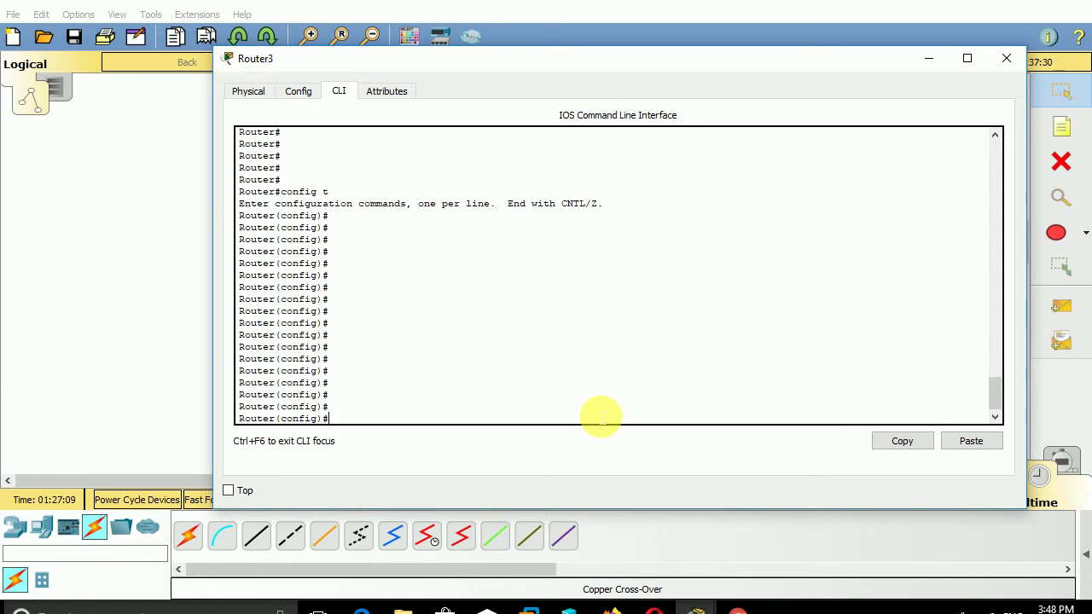
{"action": "key", "text": "ctrl+z"}
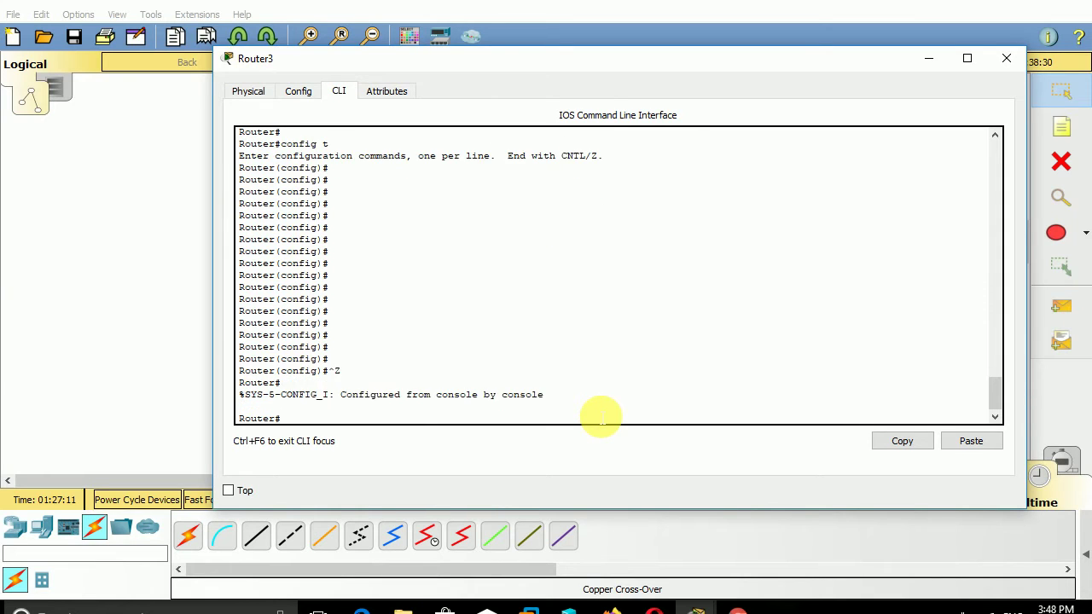
- Ping 192.168.1.10 from the router's privileged mode to test connectivity
{"action": "key", "text": "Return"}
{"action": "key", "text": "Return"}
{"action": "key", "text": "Return"}
{"action": "key", "text": "Return"}
{"action": "key", "text": "Return"}
{"action": "key", "text": "Return"}
{"action": "type", "text": "ping "}
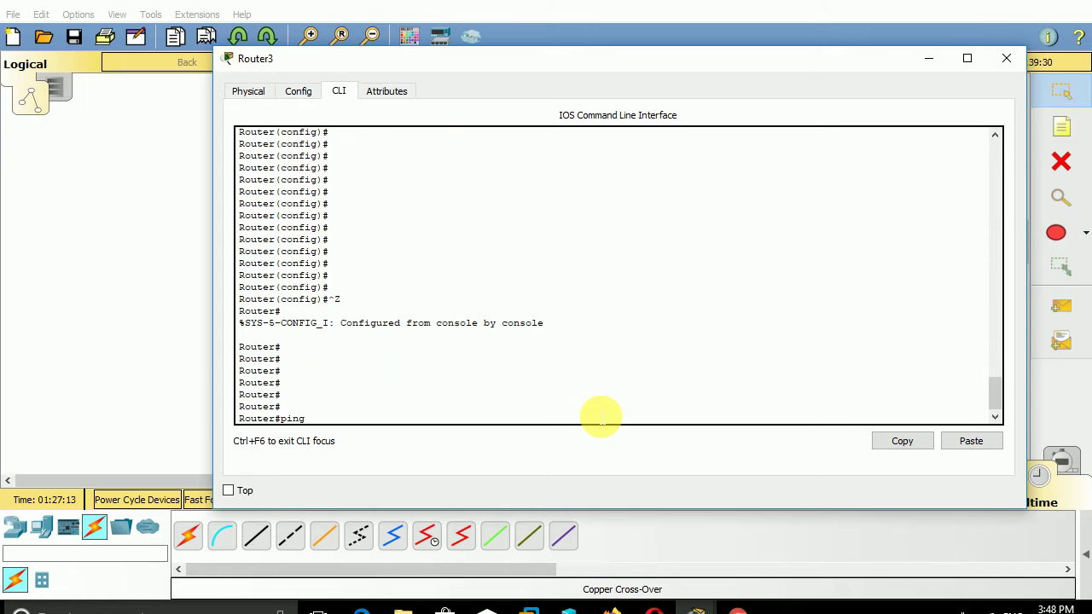
{"action": "type", "text": "192.168.1.10"}
{"action": "key", "text": "Return"}
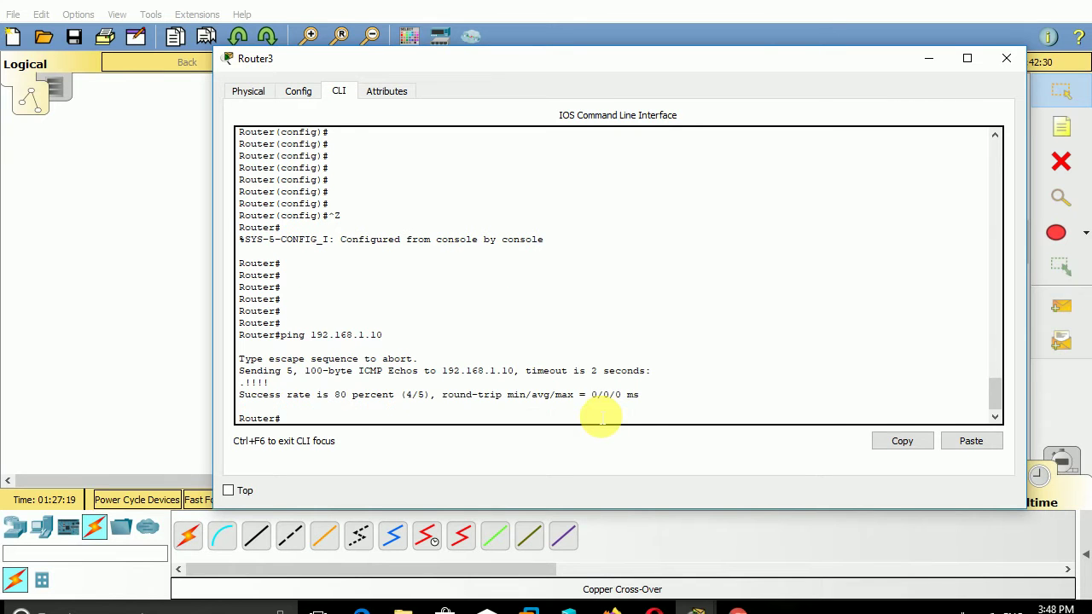
- Ping 192.168.1.10 from the router again and examine the ping's success rate
{"action": "key", "text": "Up"}
{"action": "key", "text": "Return"}
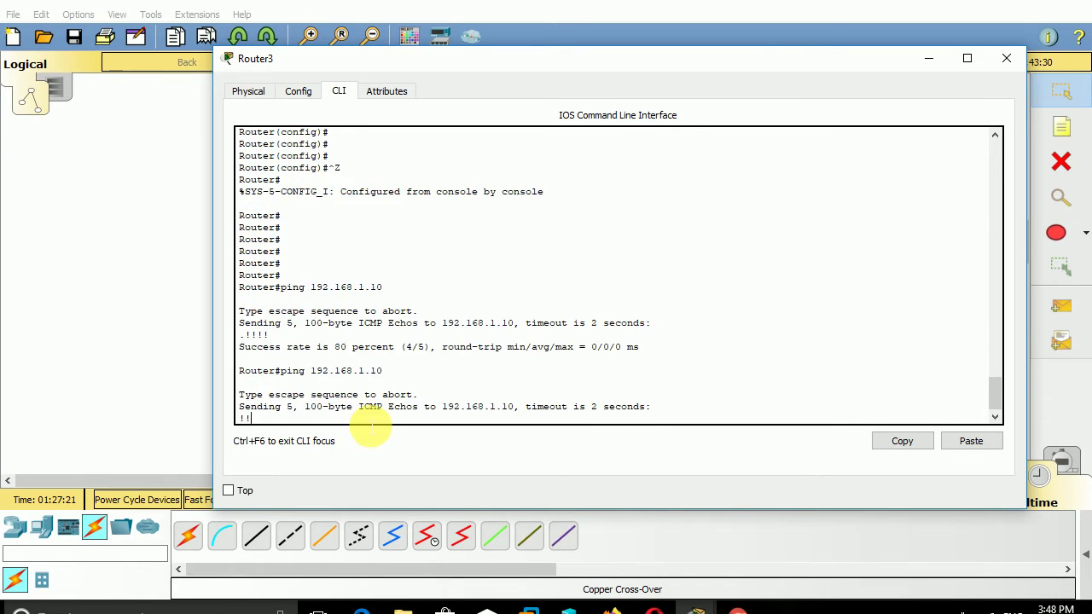
{"action": "double_click", "coordinate": [346, 397]}
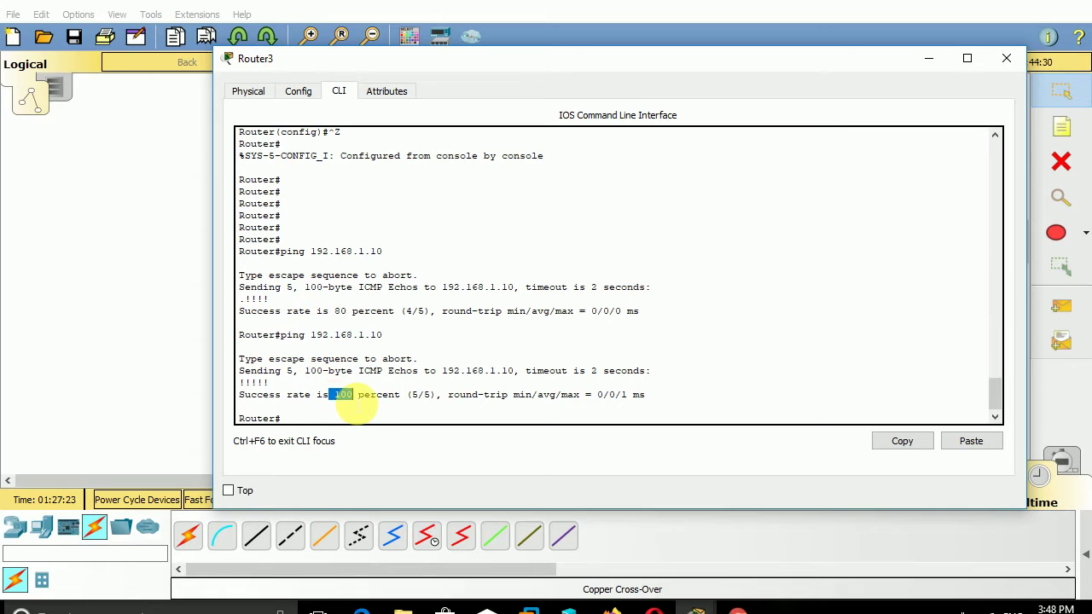
{"action": "left_click", "coordinate": [356, 414]}
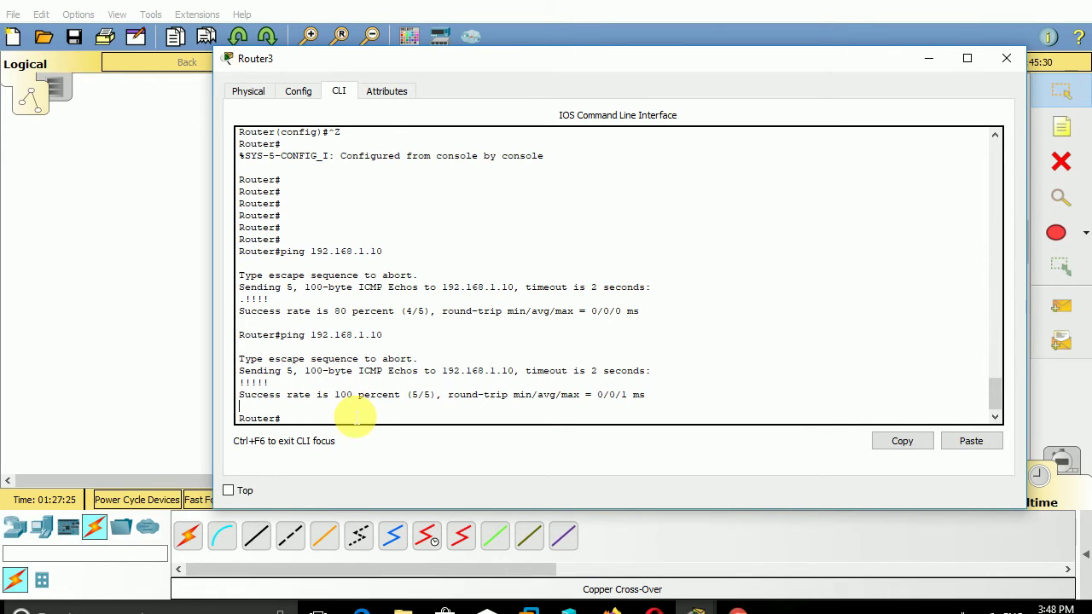
- Ping 192.168.1.20 twice from the router's privileged mode to test connectivity to the second PC
{"action": "key", "text": "Return"}
{"action": "key", "text": "Return"}
{"action": "key", "text": "Return"}
{"action": "key", "text": "Up"}
{"action": "key", "text": "BackSpace"}
{"action": "key", "text": "BackSpace"}
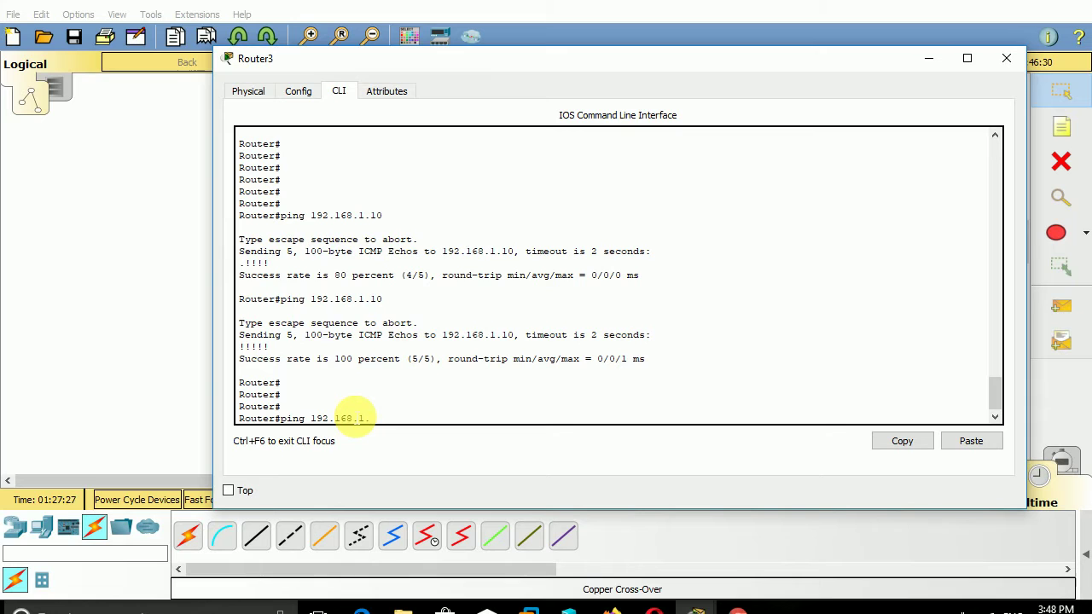
{"action": "type", "text": "20"}
{"action": "key", "text": "Return"}
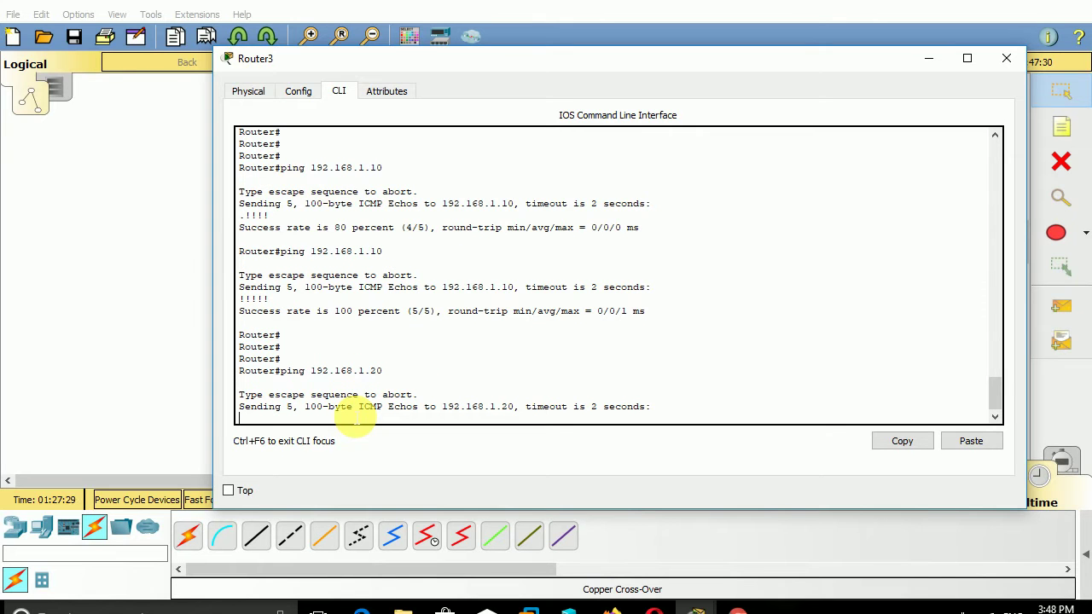
{"action": "key", "text": "Up"}
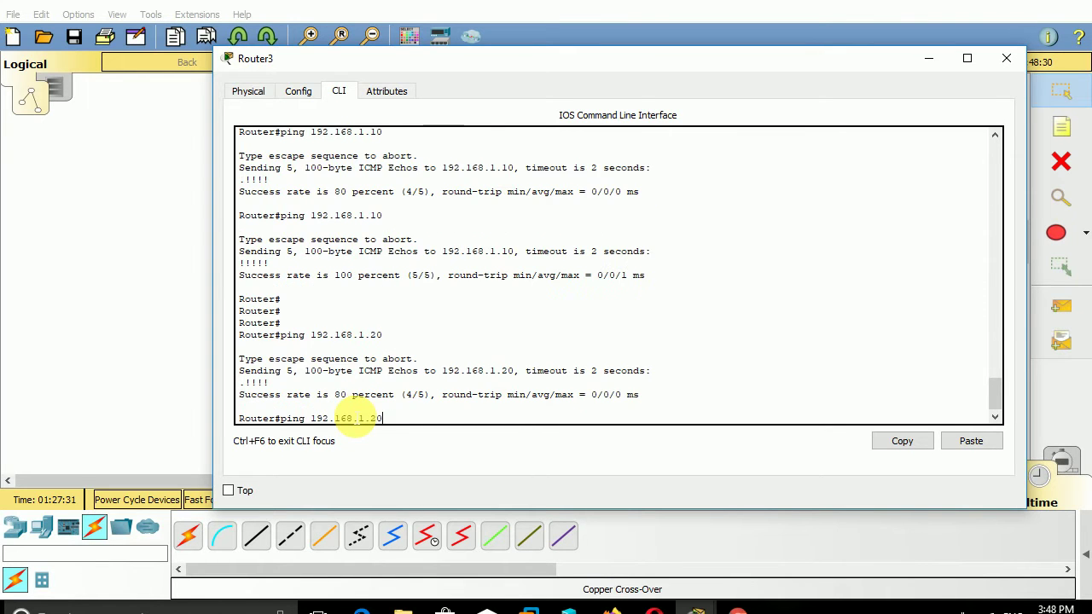
{"action": "key", "text": "Return"}
- Ping 192.168.1.30 from the router's privileged mode and bring up fresh prompts
{"action": "key", "text": "Up"}
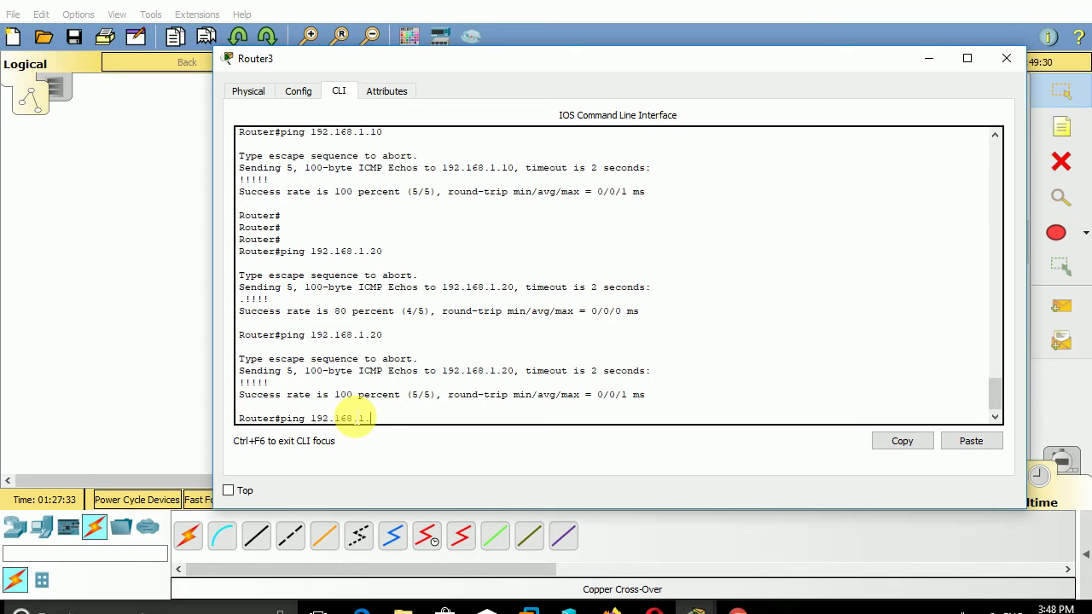
{"action": "type", "text": "30"}
{"action": "key", "text": "Return"}
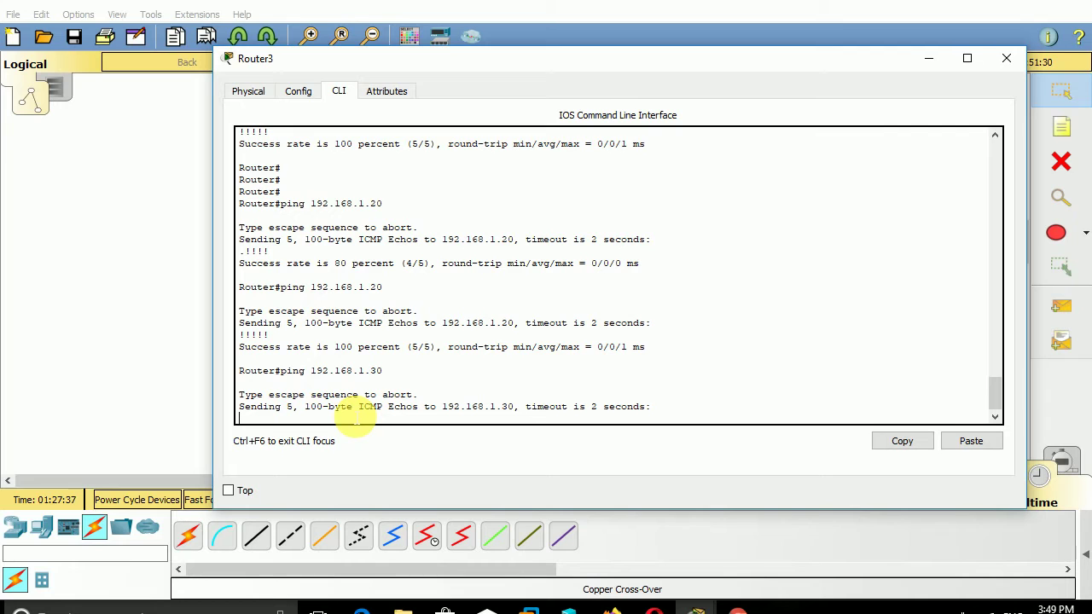
{"action": "key", "text": "Return"}
{"action": "key", "text": "Return"}
{"action": "key", "text": "Return"}
{"action": "key", "text": "Return"}
{"action": "key", "text": "Return"}
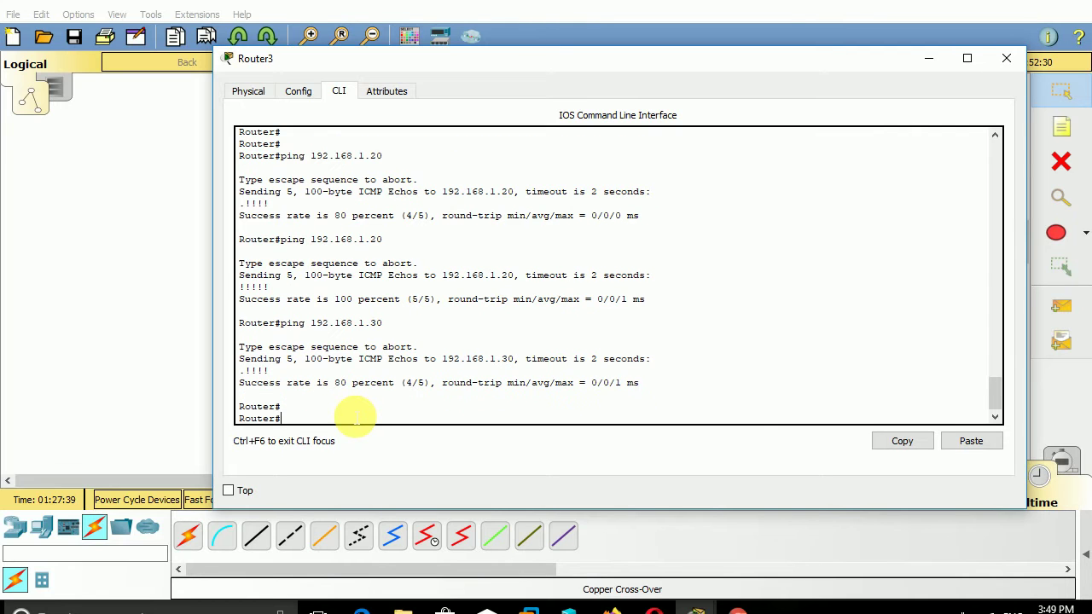
- Enter global configuration mode on the router with config t and bring up fresh configuration prompts
{"action": "key", "text": "Return"}
{"action": "type", "text": "config t"}
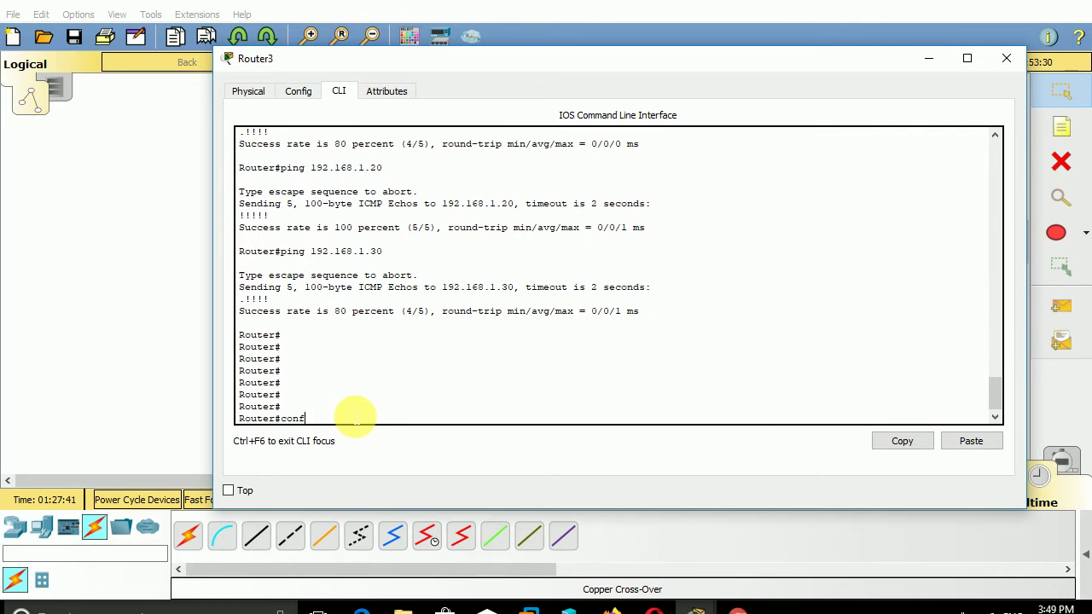
{"action": "key", "text": "Return"}
{"action": "key", "text": "Return"}
{"action": "key", "text": "Return"}
{"action": "key", "text": "Return"}
{"action": "key", "text": "Return"}
{"action": "key", "text": "Return"}
{"action": "key", "text": "Return"}
{"action": "key", "text": "Return"}
{"action": "key", "text": "Return"}
{"action": "key", "text": "Return"}
{"action": "key", "text": "Return"}
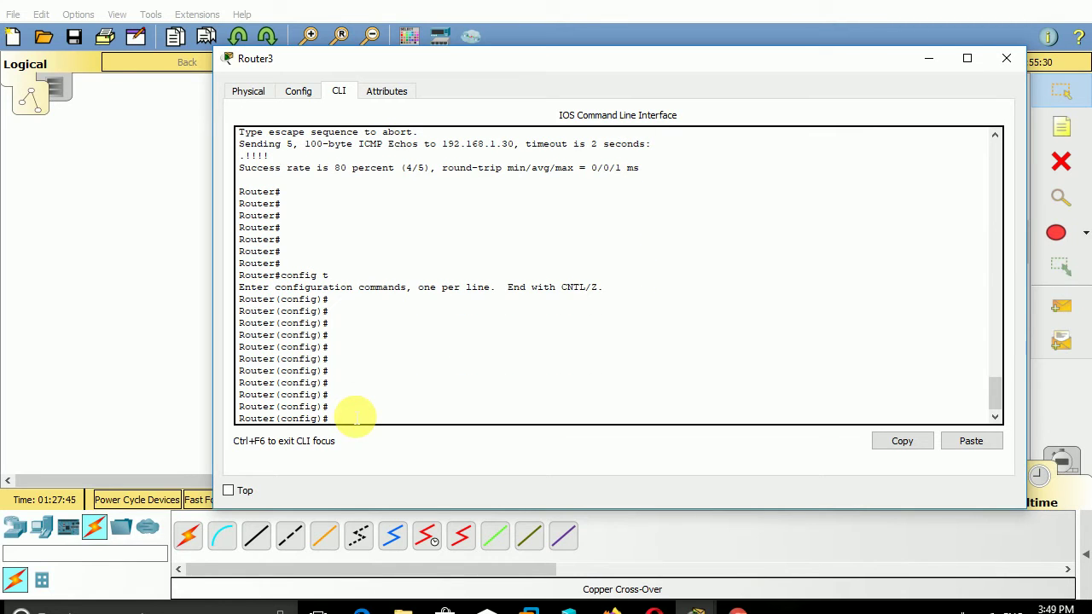
{"action": "type", "text": "ip"}
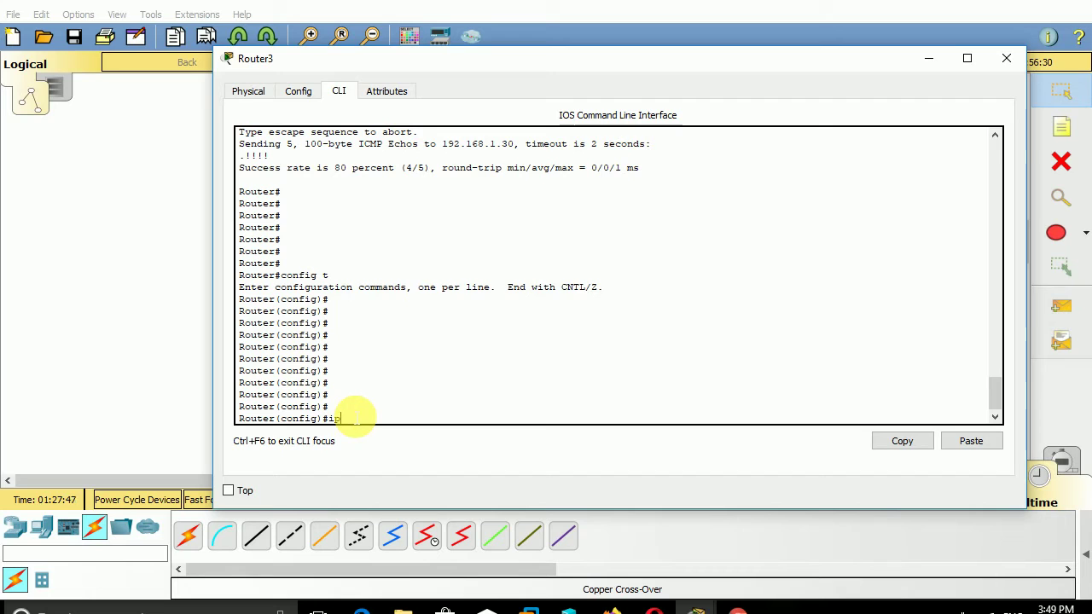
{"action": "key", "text": "BackSpace"}
{"action": "key", "text": "BackSpace"}
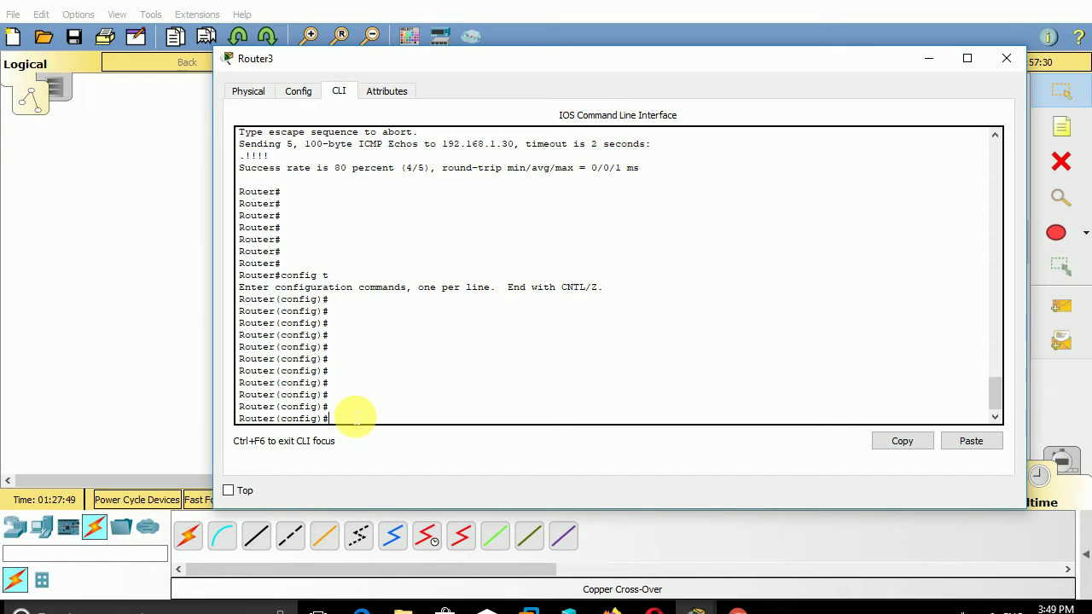
{"action": "type", "text": "ip dom"}
{"action": "key", "text": "Tab"}
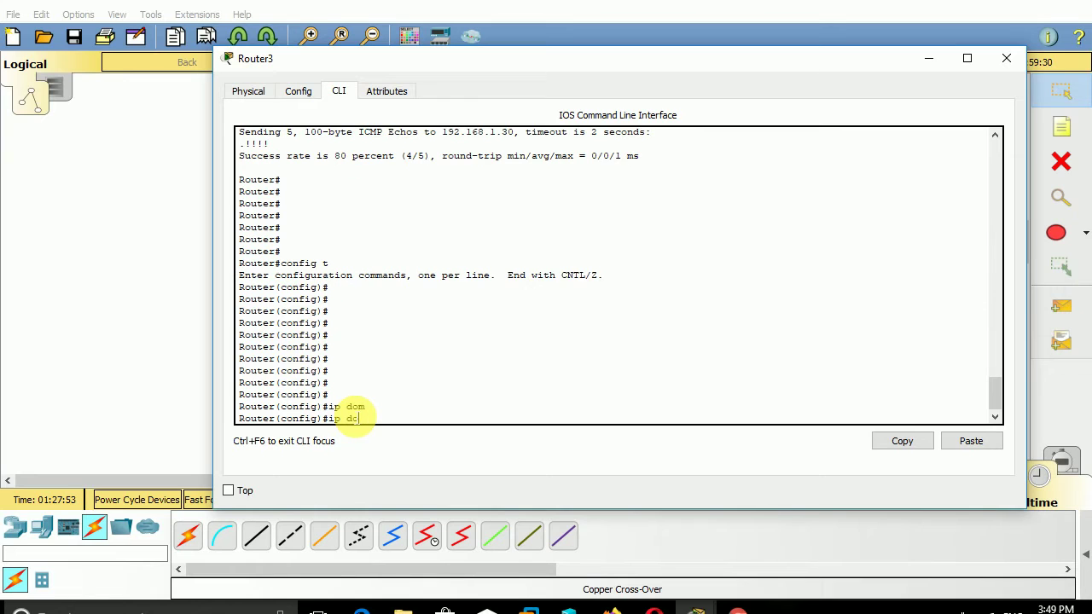
{"action": "key", "text": "BackSpace"}
{"action": "key", "text": "BackSpace"}
{"action": "type", "text": "d"}
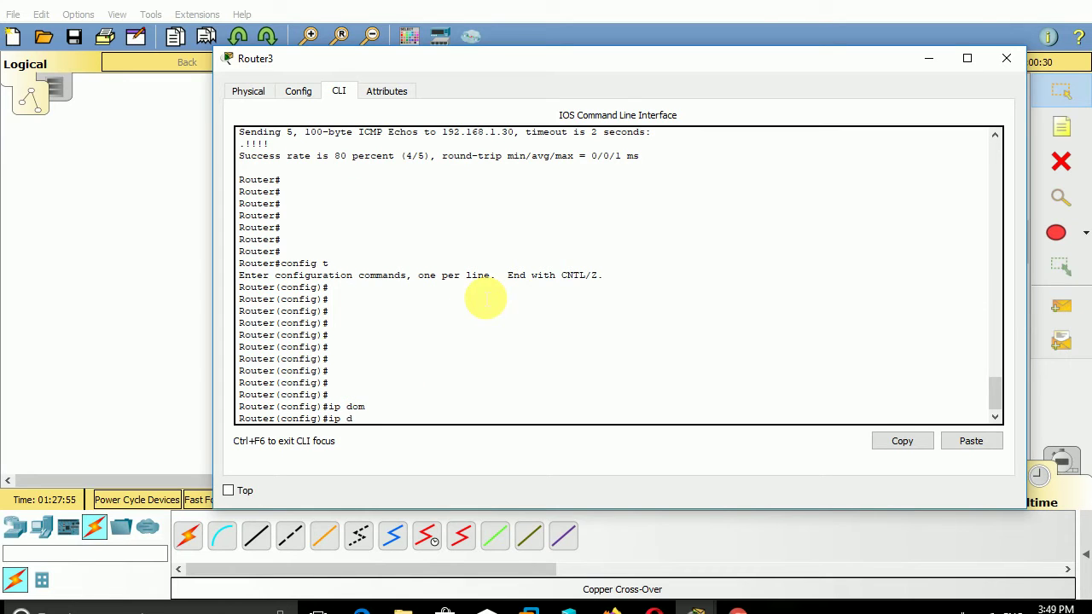
{"action": "type", "text": "oma"}
{"action": "key", "text": "Tab"}
{"action": "type", "text": "i"}
{"action": "key", "text": "BackSpace"}
{"action": "key", "text": "BackSpace"}
{"action": "key", "text": "BackSpace"}
{"action": "key", "text": "BackSpace"}
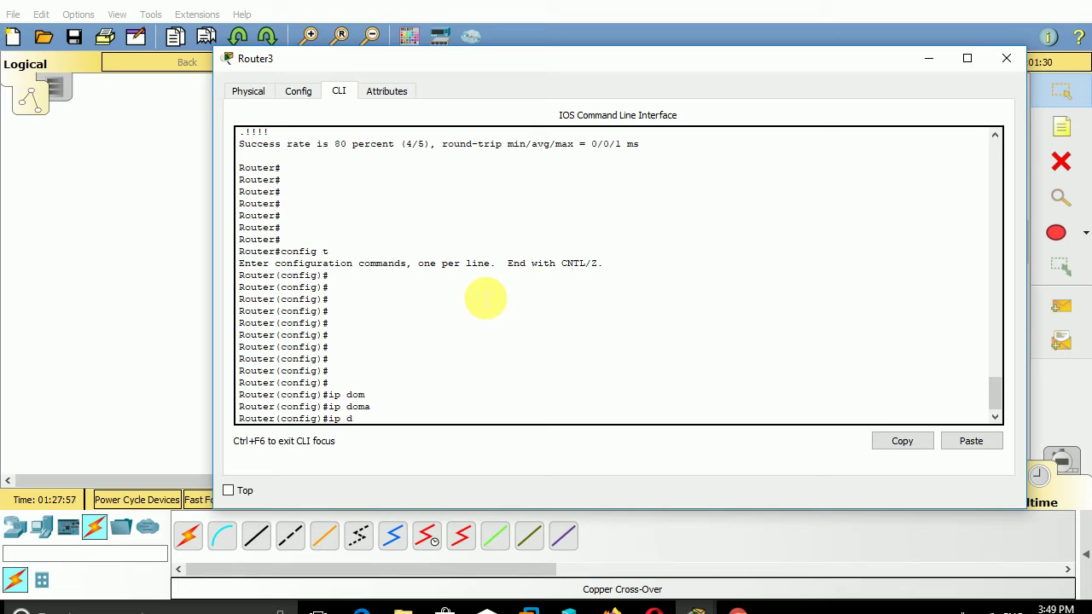
{"action": "key", "text": "BackSpace"}
{"action": "key", "text": "BackSpace"}
{"action": "key", "text": "BackSpace"}
{"action": "key", "text": "BackSpace"}
- Try to set the router's name server to training with the ip name-server command
{"action": "type", "text": "ip na"}
{"action": "key", "text": "Tab"}
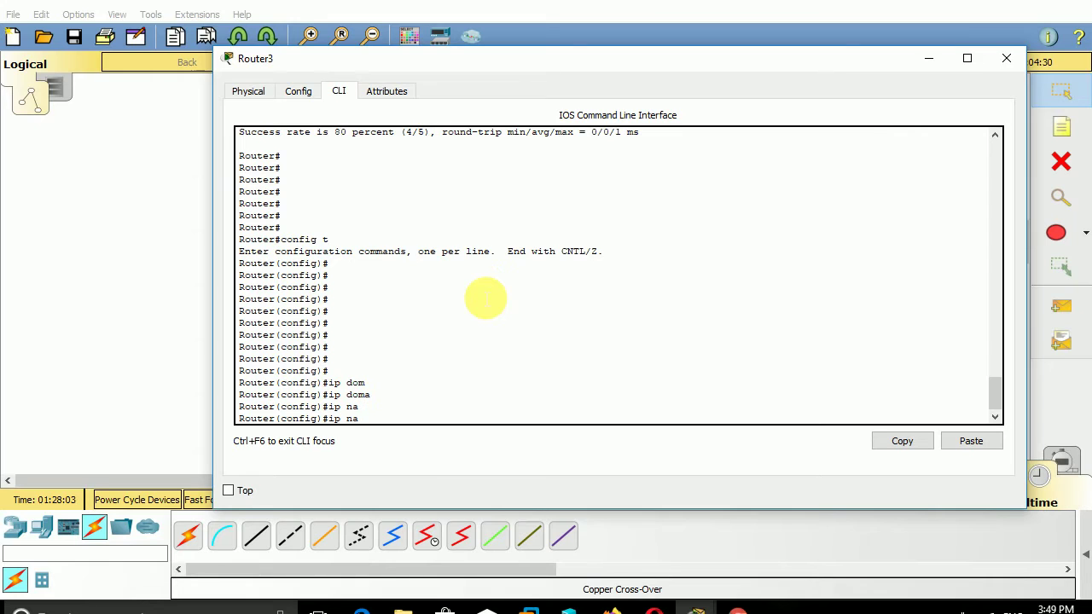
{"action": "type", "text": "m"}
{"action": "key", "text": "Tab"}
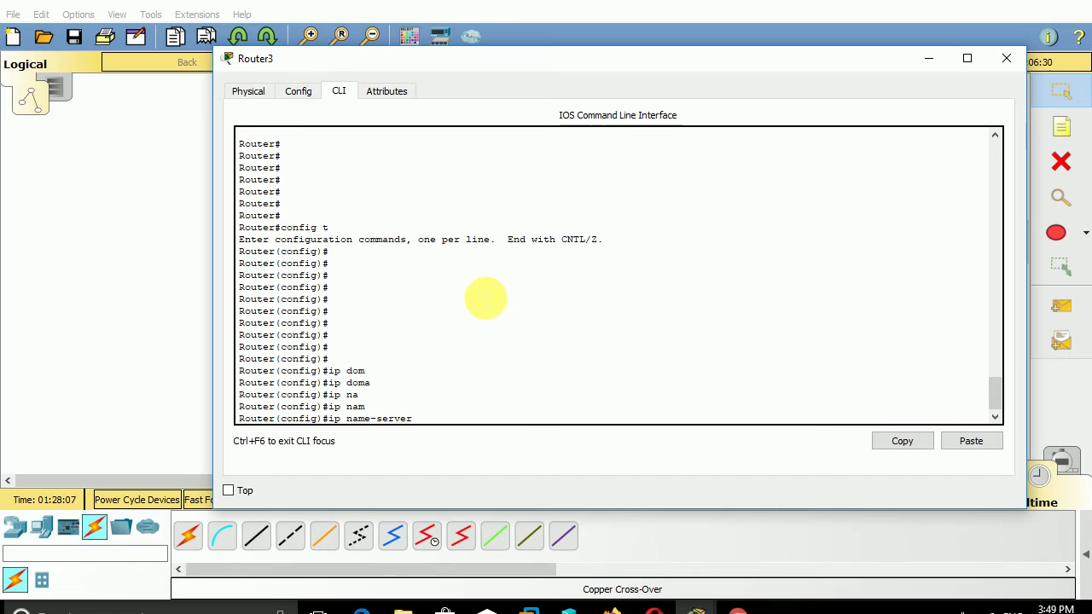
{"action": "type", "text": "training"}
{"action": "key", "text": "Return"}
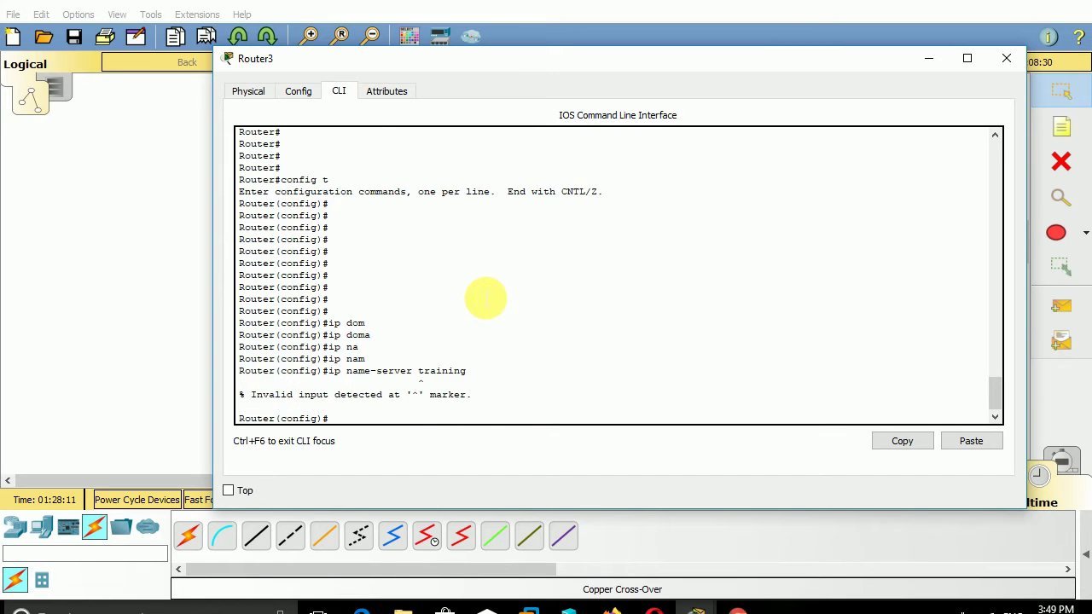
- Set the router's name server to 192.168.1.100 with the ip name-server command
{"action": "key", "text": "Up"}
{"action": "key", "text": "BackSpace"}
{"action": "key", "text": "BackSpace"}
{"action": "key", "text": "BackSpace"}
{"action": "key", "text": "BackSpace"}
{"action": "key", "text": "BackSpace"}
{"action": "key", "text": "BackSpace"}
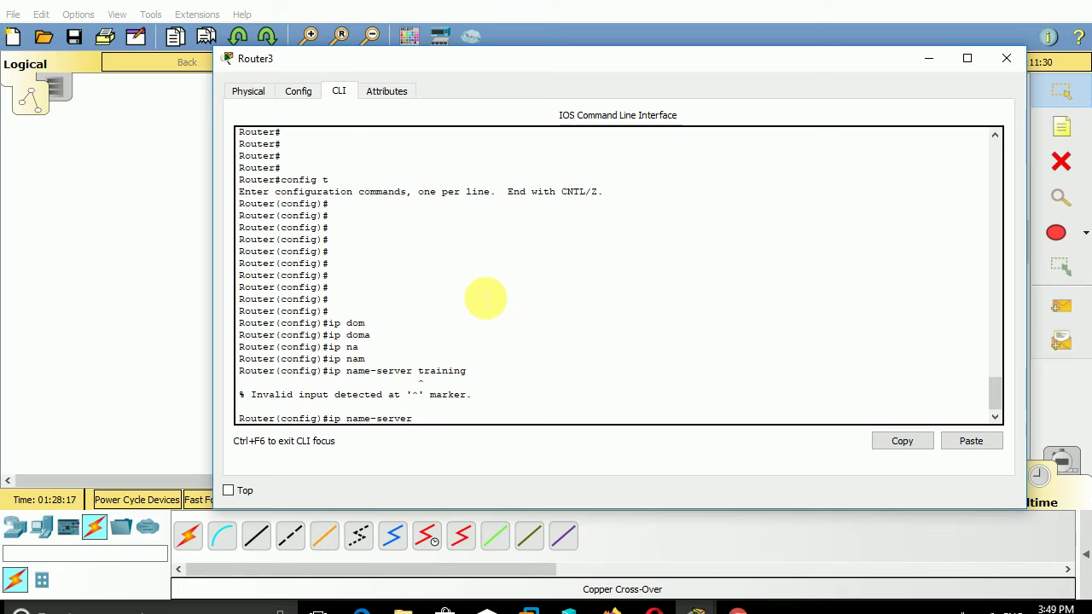
{"action": "type", "text": "192.168.1.100"}
{"action": "key", "text": "Return"}
{"action": "key", "text": "Return"}
{"action": "key", "text": "Return"}
{"action": "key", "text": "Return"}
{"action": "key", "text": "Return"}
{"action": "key", "text": "Return"}
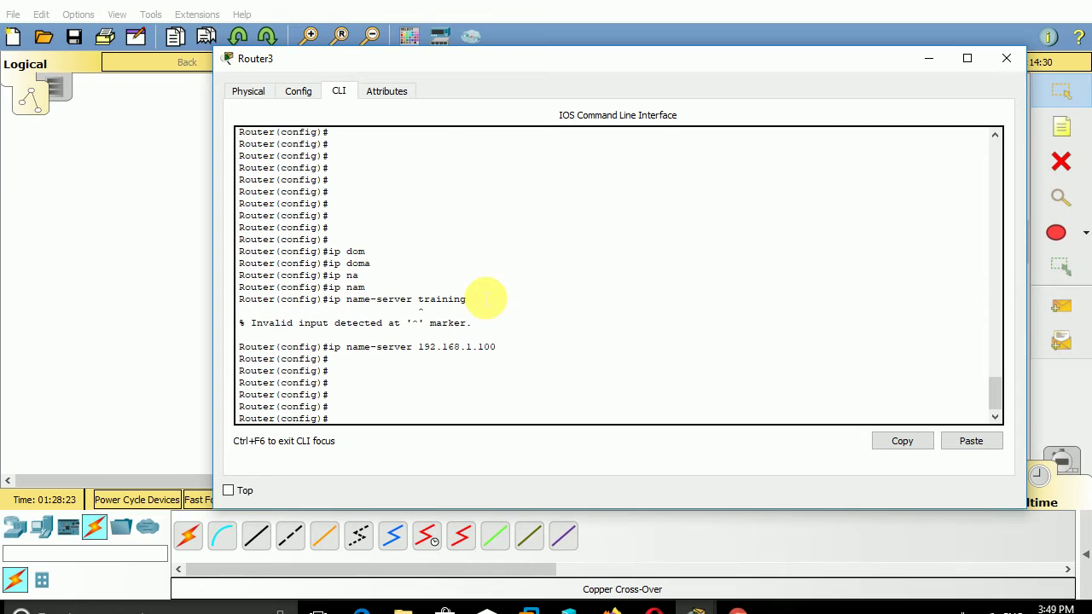
{"action": "key", "text": "Return"}
{"action": "key", "text": "Return"}
{"action": "key", "text": "Return"}
{"action": "key", "text": "Return"}
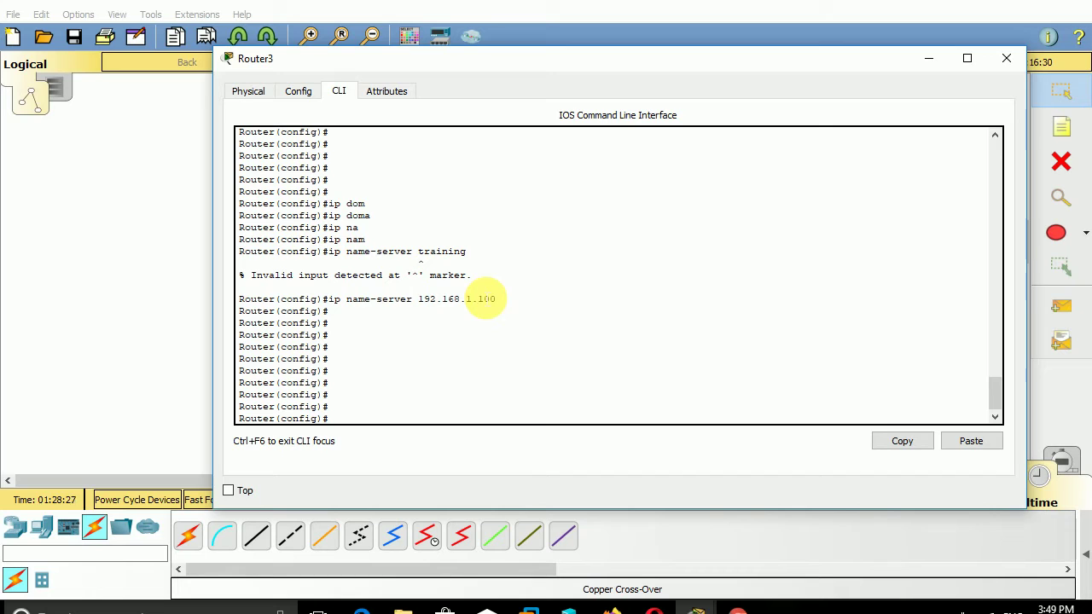
- Map a person's first name as a static host name to 192.168.1.10 with the ip host command
{"action": "type", "text": "ip ho"}
{"action": "key", "text": "Tab"}
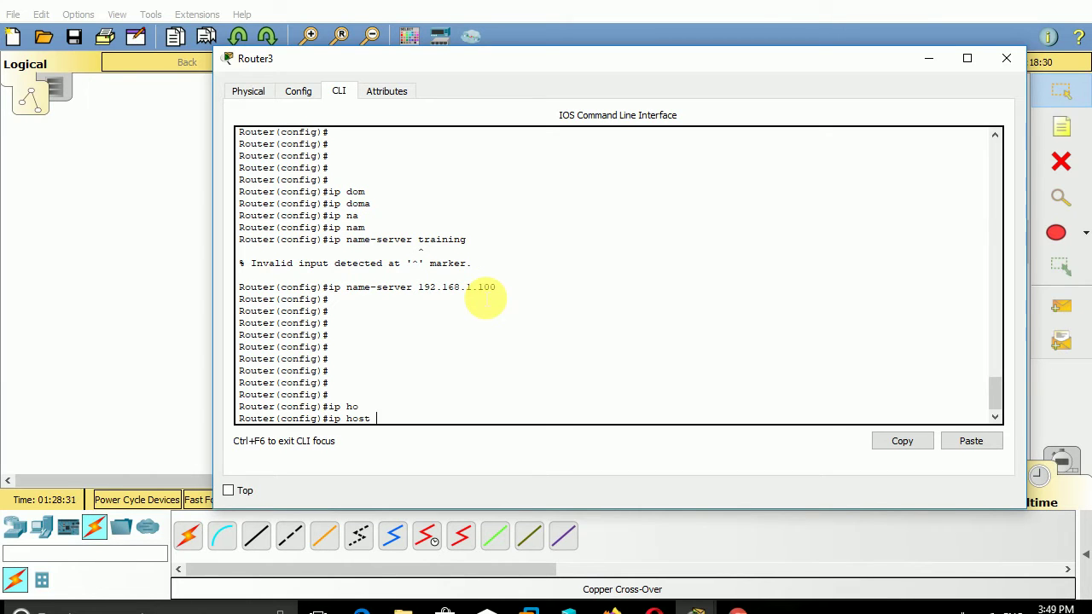
{"action": "type", "text": "abeer 192.168.1.10"}
{"action": "key", "text": "Return"}
{"action": "key", "text": "Return"}
{"action": "key", "text": "Return"}
{"action": "key", "text": "Return"}
{"action": "key", "text": "Return"}
{"action": "key", "text": "Return"}
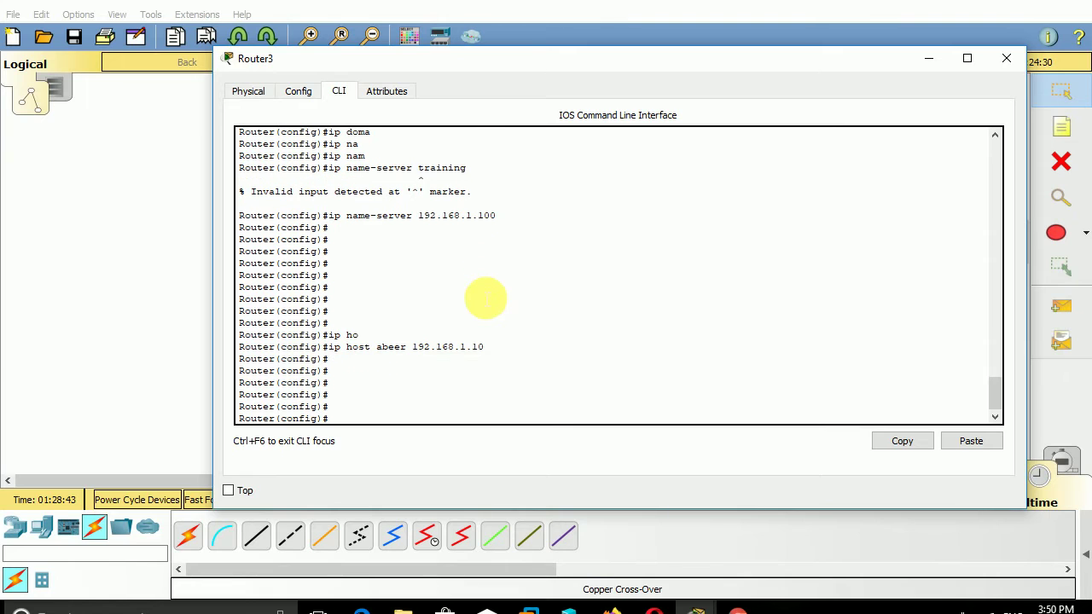
- Map a second person's first name as a static host name to 192.168.1.20 with ip host
{"action": "type", "text": "ip hos"}
{"action": "key", "text": "Tab"}
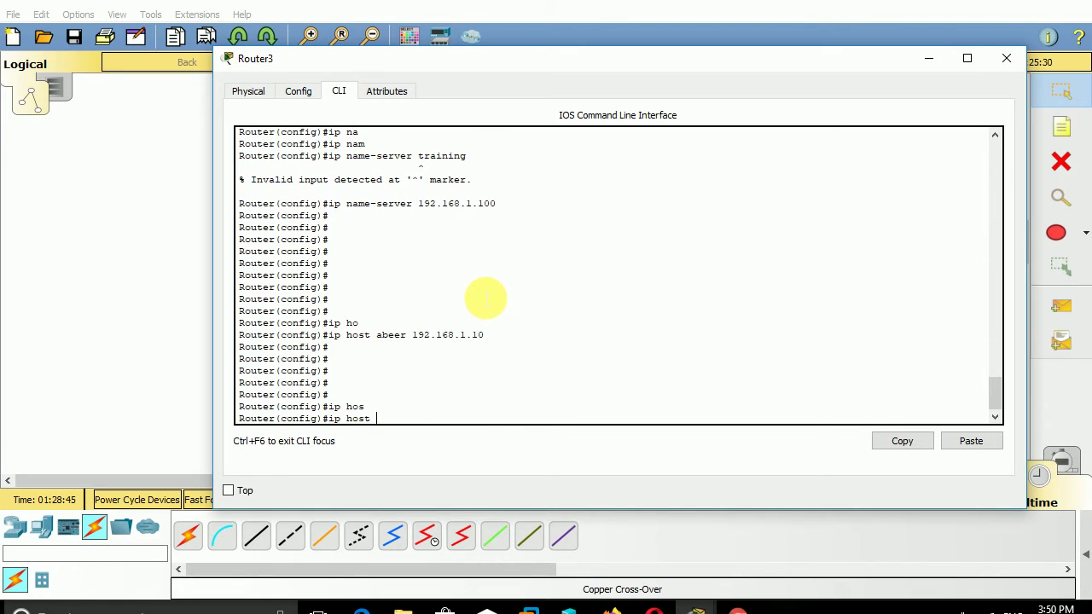
{"action": "type", "text": "umar 192.168.1.20"}
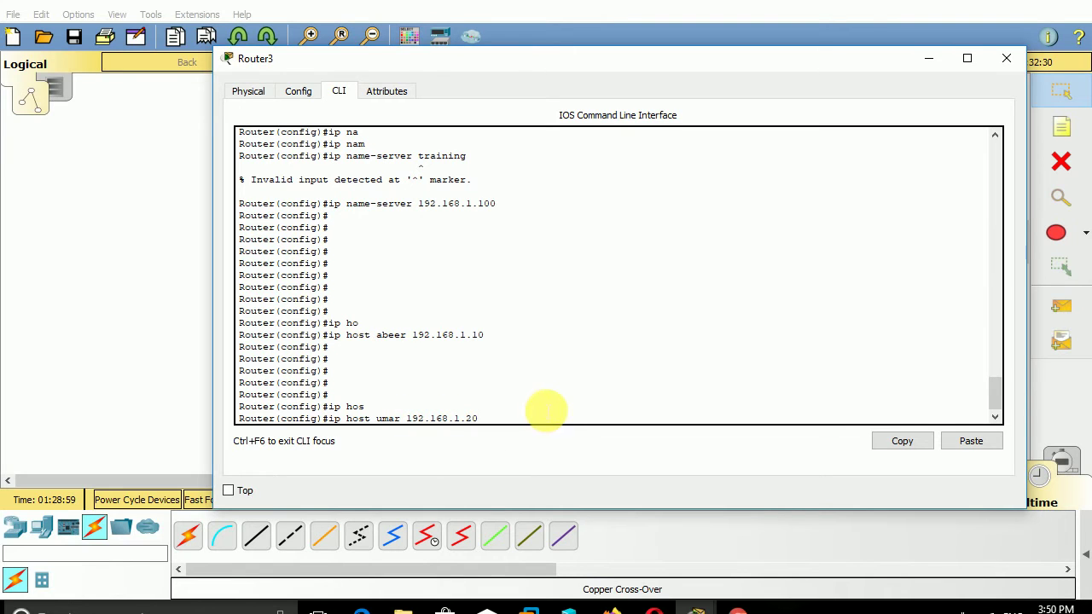
{"action": "key", "text": "Return"}
{"action": "key", "text": "Return"}
{"action": "key", "text": "Return"}
{"action": "key", "text": "Return"}
{"action": "key", "text": "Return"}
- Map a third person's first name as a static host name to 192.16.1.30 with ip host
{"action": "type", "text": "ip ho"}
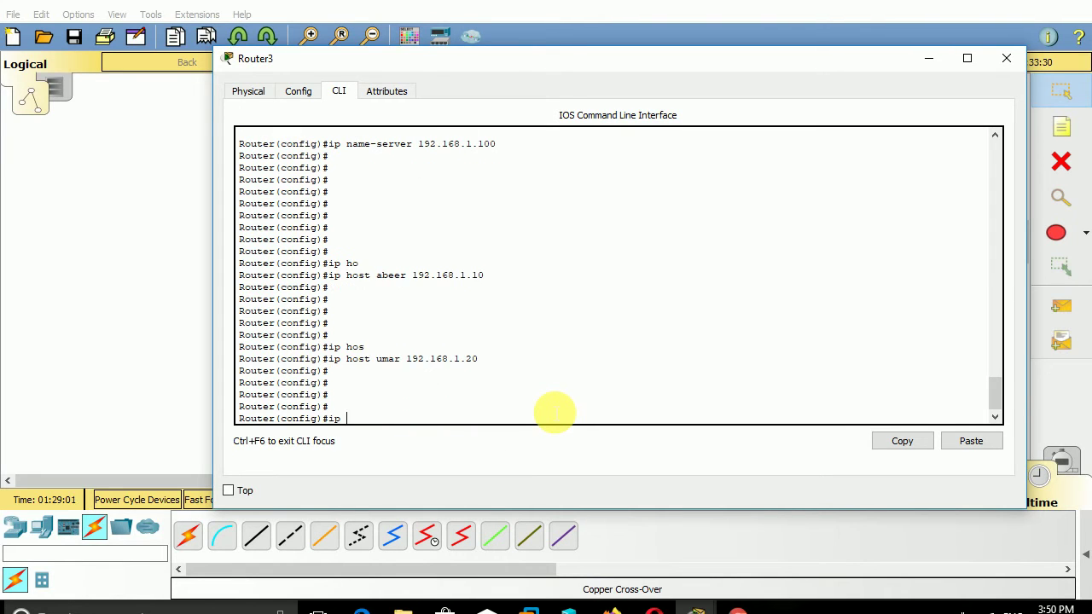
{"action": "key", "text": "Tab"}
{"action": "type", "text": "1"}
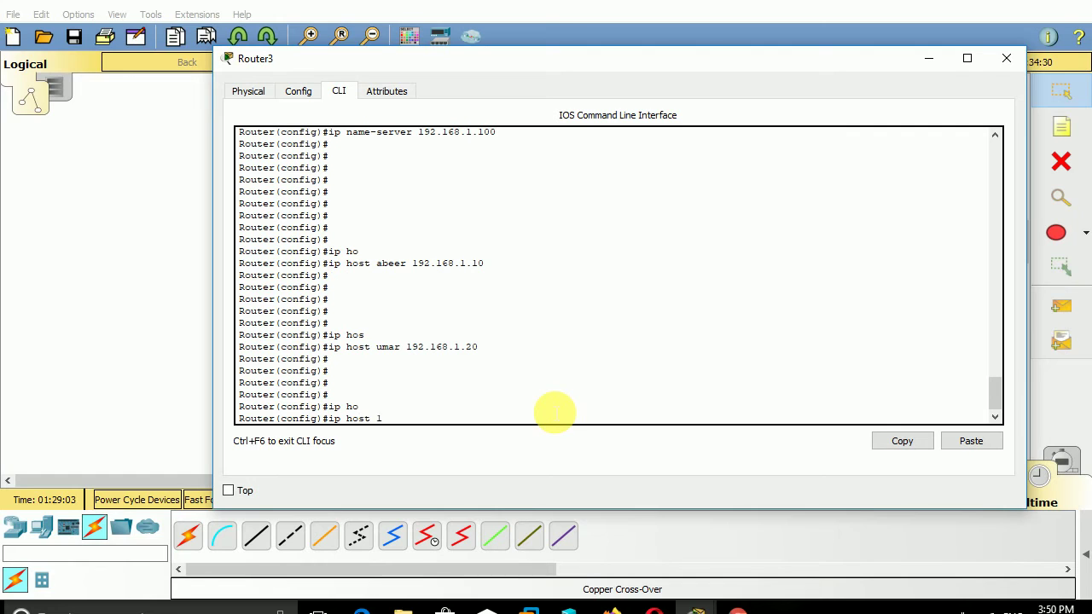
{"action": "type", "text": "ali 192.16.1.30"}
{"action": "key", "text": "Return"}
{"action": "key", "text": "Return"}
{"action": "key", "text": "Return"}
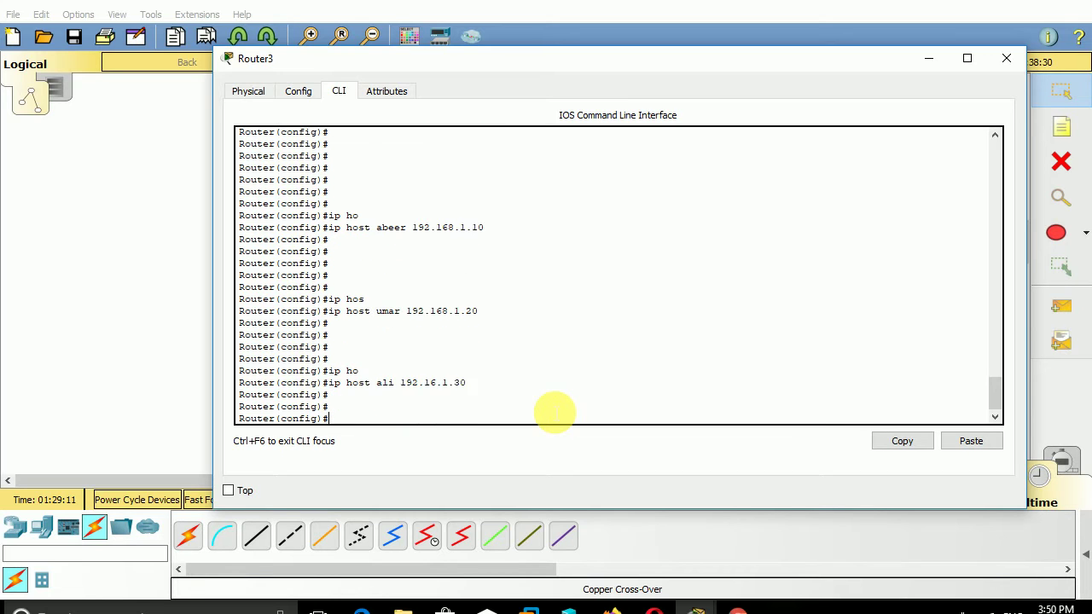
{"action": "key", "text": "Return"}
{"action": "key", "text": "Return"}
{"action": "key", "text": "Return"}
{"action": "key", "text": "Return"}
{"action": "key", "text": "Return"}
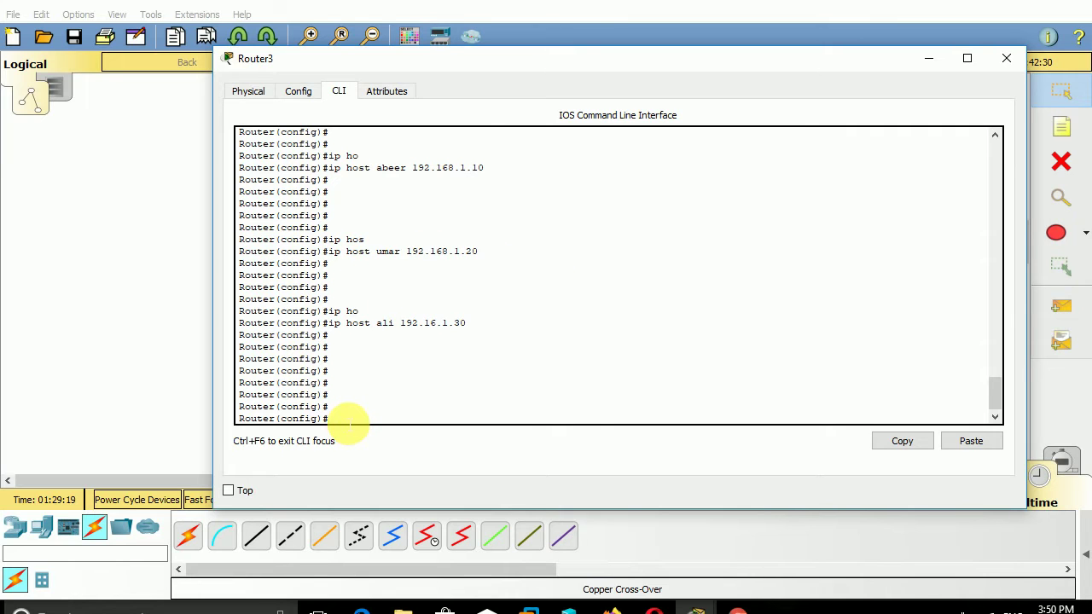
- Leave global configuration mode and return to the router's privileged mode prompt
{"action": "key", "text": "Return"}
{"action": "key", "text": "Return"}
{"action": "key", "text": "Return"}
{"action": "key", "text": "Return"}
{"action": "key", "text": "ctrl+z"}
{"action": "key", "text": "Return"}
{"action": "key", "text": "Return"}
{"action": "key", "text": "Return"}
{"action": "key", "text": "Return"}
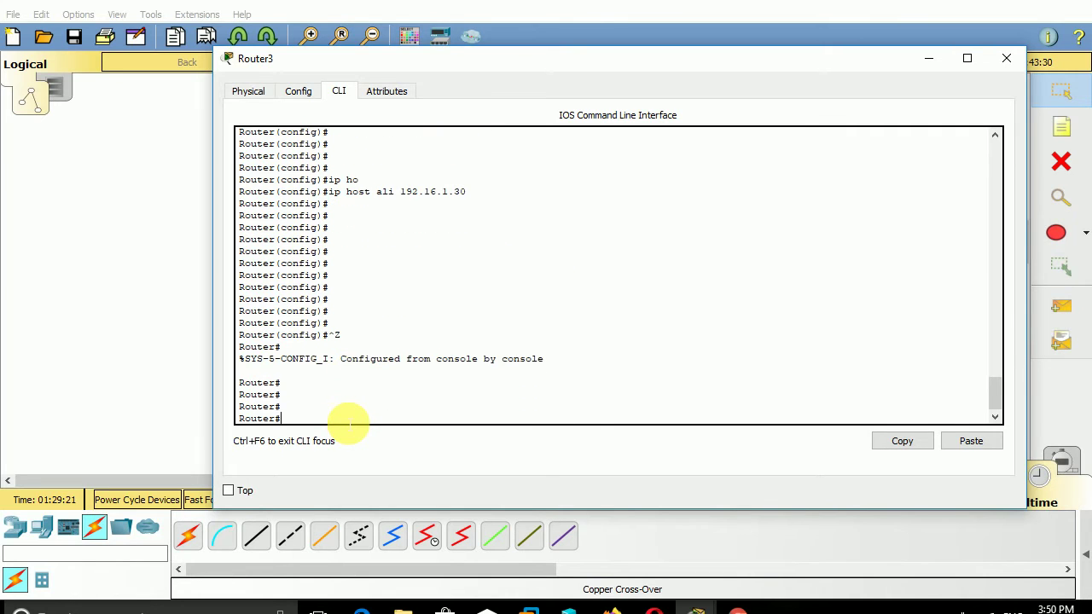
- Display the router's host table with sh hosts and examine the listed host names and addresses
{"action": "type", "text": "s"}
{"action": "key", "text": "Tab"}
{"action": "type", "text": "h ho"}
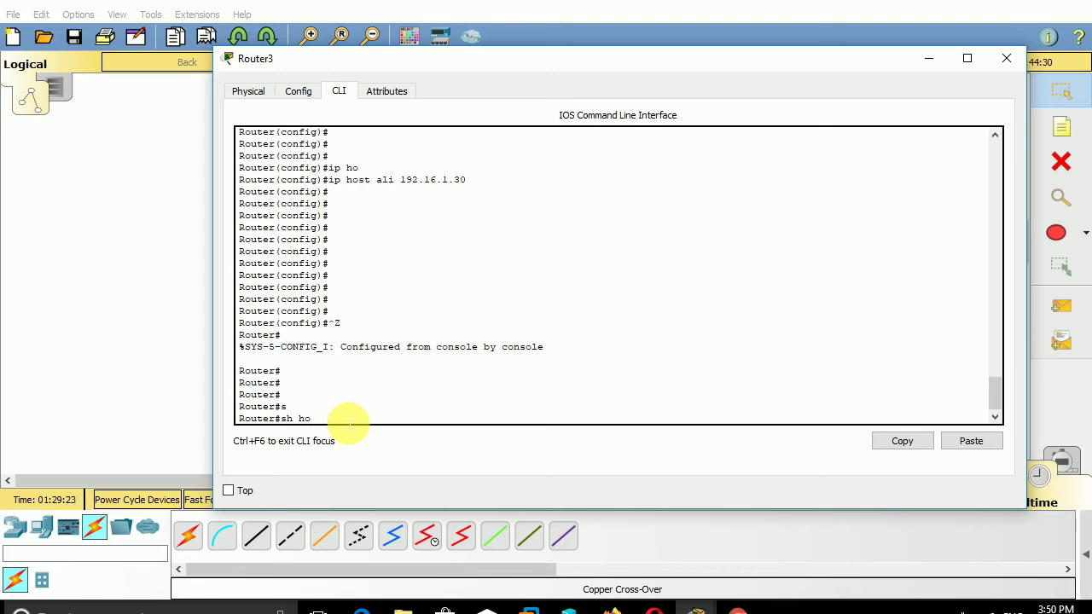
{"action": "type", "text": "s"}
{"action": "key", "text": "Tab"}
{"action": "key", "text": "Return"}
{"action": "key", "text": "Return"}
{"action": "key", "text": "Return"}
{"action": "key", "text": "Return"}
{"action": "key", "text": "Return"}
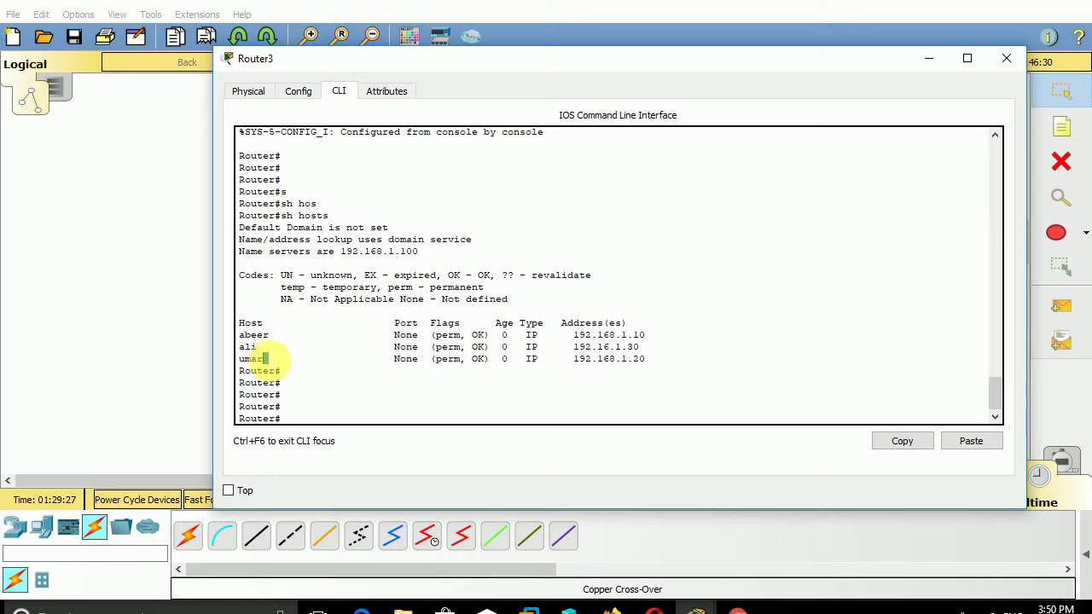
{"action": "left_click_drag", "start_coordinate": [267, 358], "coordinate": [642, 333]}
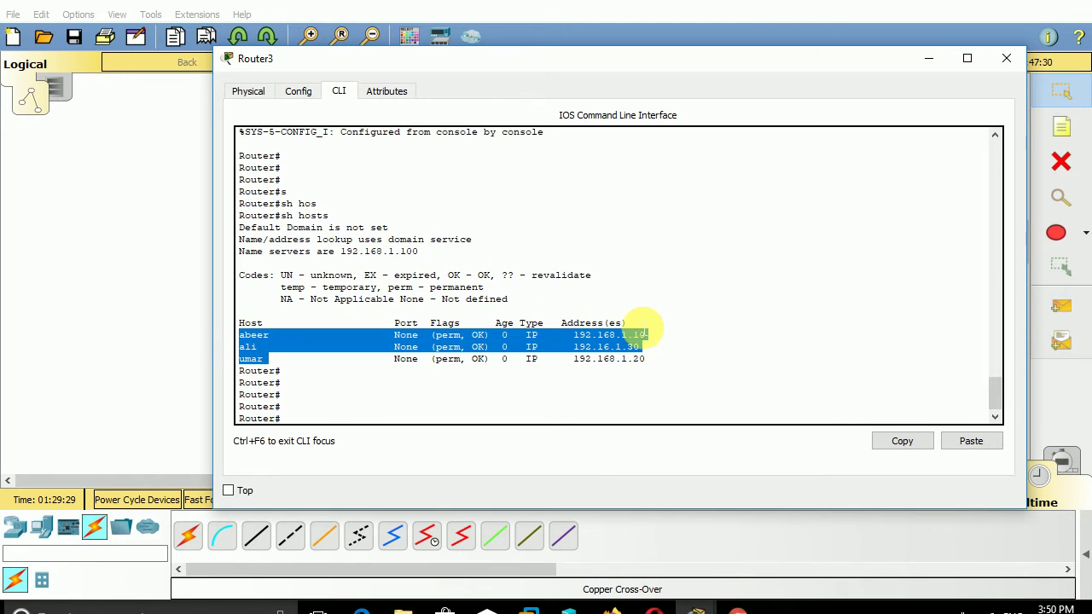
{"action": "left_click_drag", "start_coordinate": [654, 370], "coordinate": [572, 342]}
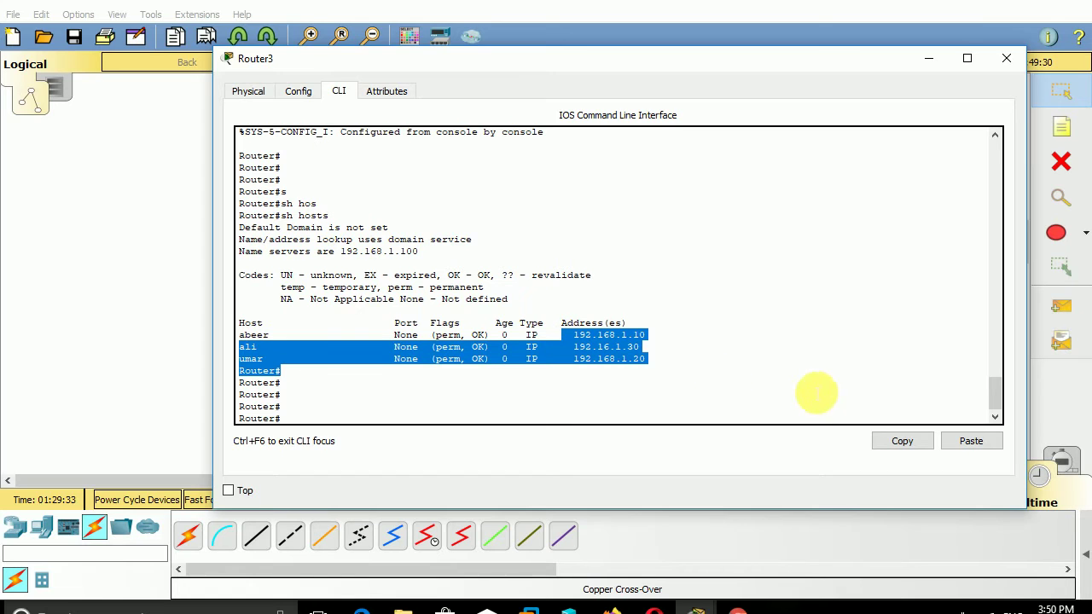
- Try to ping the host mapped to 192.168.1.20 by its name from the router's privileged mode prompt
{"action": "left_click", "coordinate": [291, 349]}
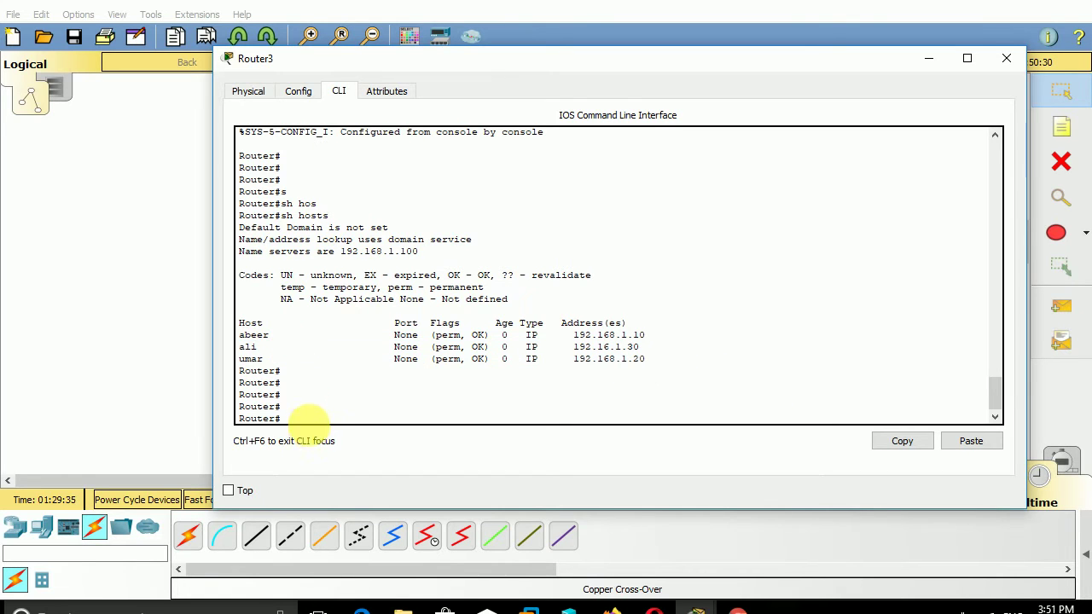
{"action": "key", "text": "Return"}
{"action": "key", "text": "Return"}
{"action": "key", "text": "Return"}
{"action": "key", "text": "Return"}
{"action": "key", "text": "Return"}
{"action": "key", "text": "Return"}
{"action": "key", "text": "Return"}
{"action": "key", "text": "Return"}
{"action": "key", "text": "Return"}
{"action": "key", "text": "Return"}
{"action": "key", "text": "Return"}
{"action": "key", "text": "Return"}
{"action": "key", "text": "Return"}
{"action": "key", "text": "Return"}
{"action": "key", "text": "Return"}
{"action": "key", "text": "Return"}
{"action": "key", "text": "Return"}
{"action": "key", "text": "Return"}
{"action": "key", "text": "Return"}
{"action": "key", "text": "Return"}
{"action": "key", "text": "Return"}
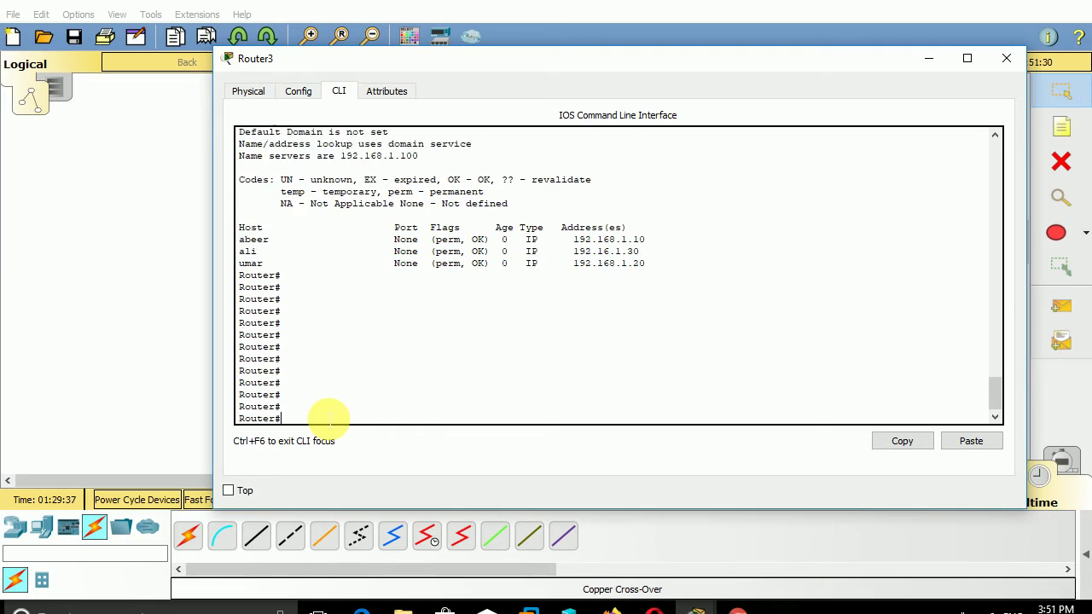
{"action": "type", "text": "ping"}
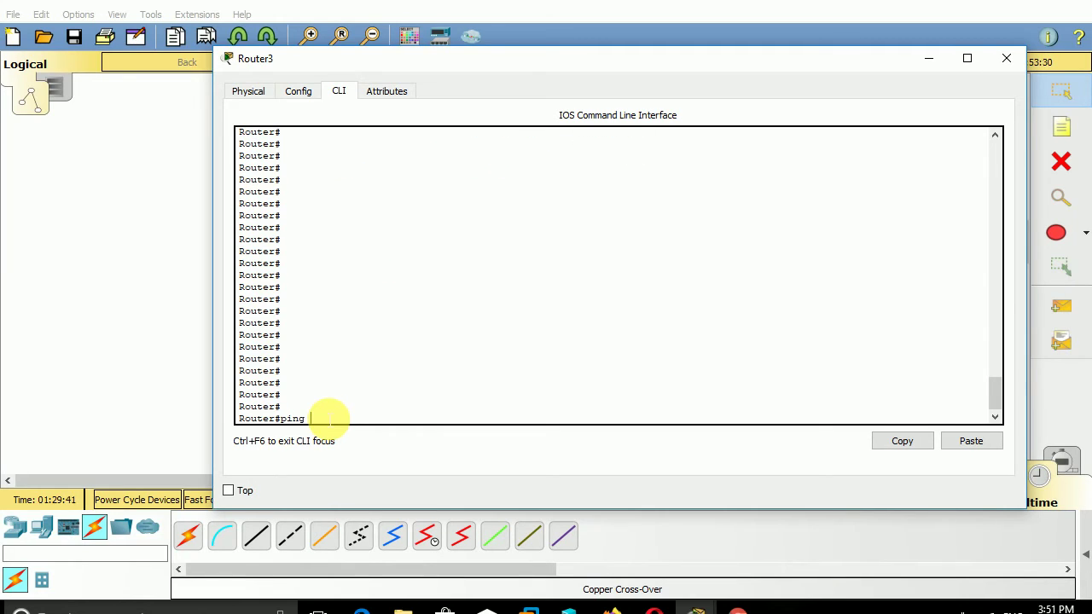
{"action": "type", "text": " uamr"}
{"action": "key", "text": "Return"}
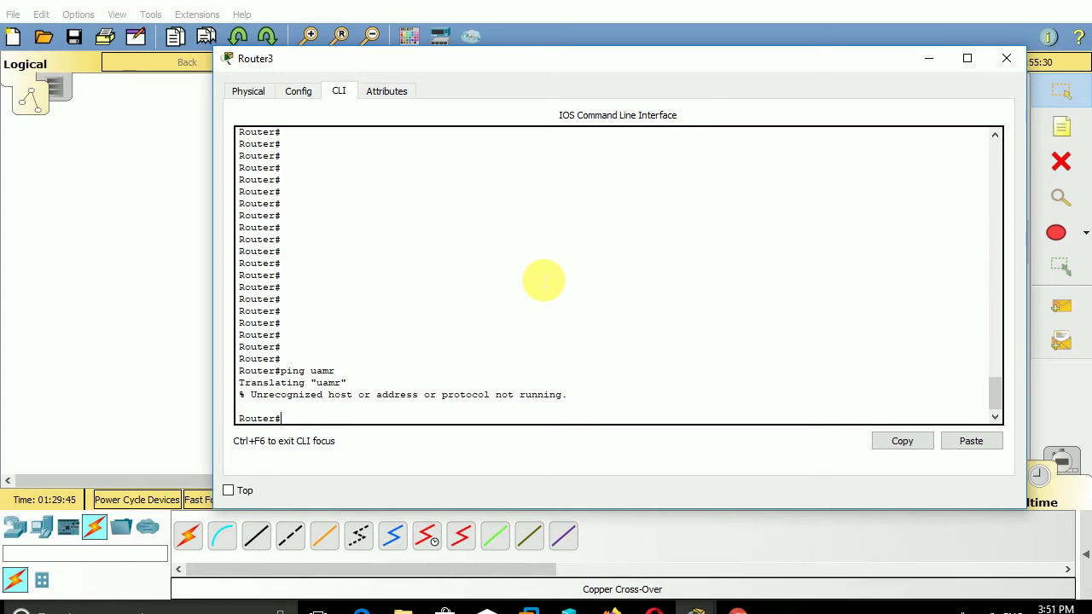
- Ping the host mapped to 192.168.1.10 by its static host name from the router
{"action": "key", "text": "Return"}
{"action": "key", "text": "Return"}
{"action": "key", "text": "Return"}
{"action": "key", "text": "Return"}
{"action": "key", "text": "Return"}
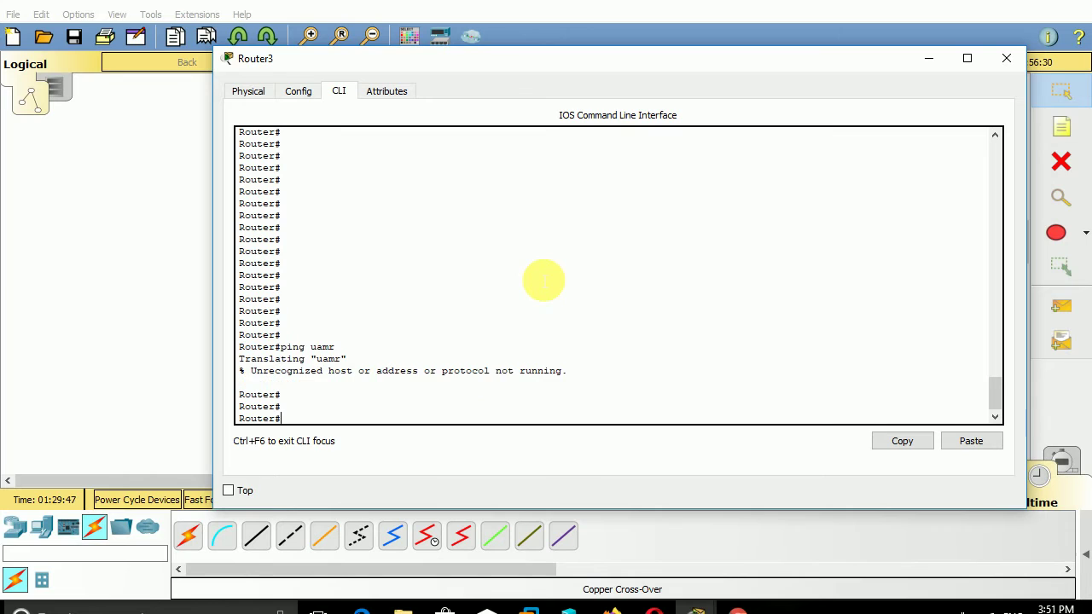
{"action": "key", "text": "ctrl+z"}
{"action": "key", "text": "Return"}
{"action": "key", "text": "Return"}
{"action": "key", "text": "Return"}
{"action": "key", "text": "Return"}
{"action": "type", "text": "ping"}
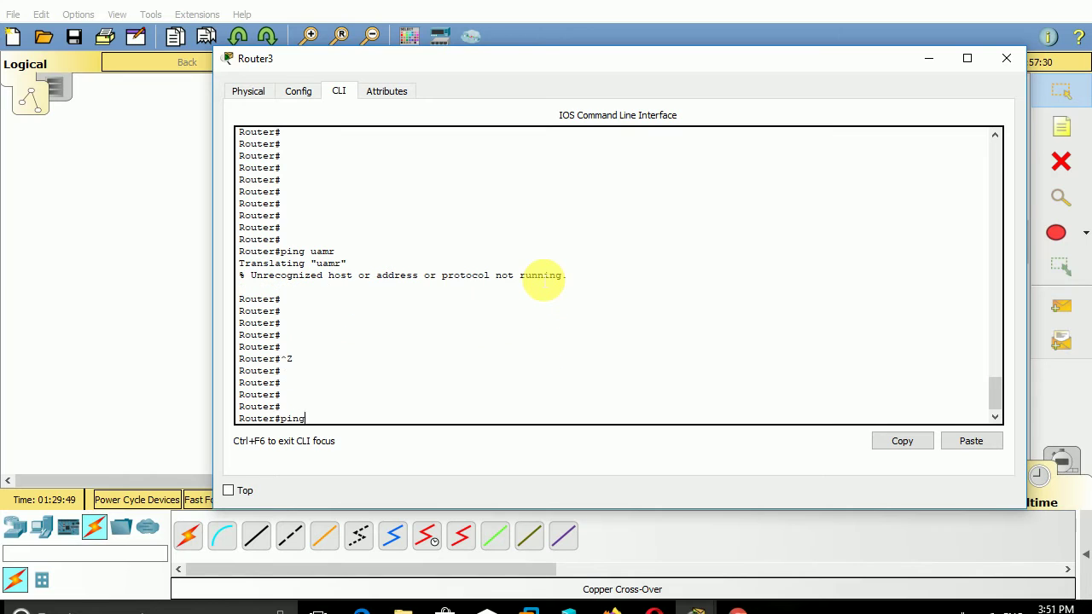
{"action": "type", "text": " abeer"}
{"action": "key", "text": "Return"}
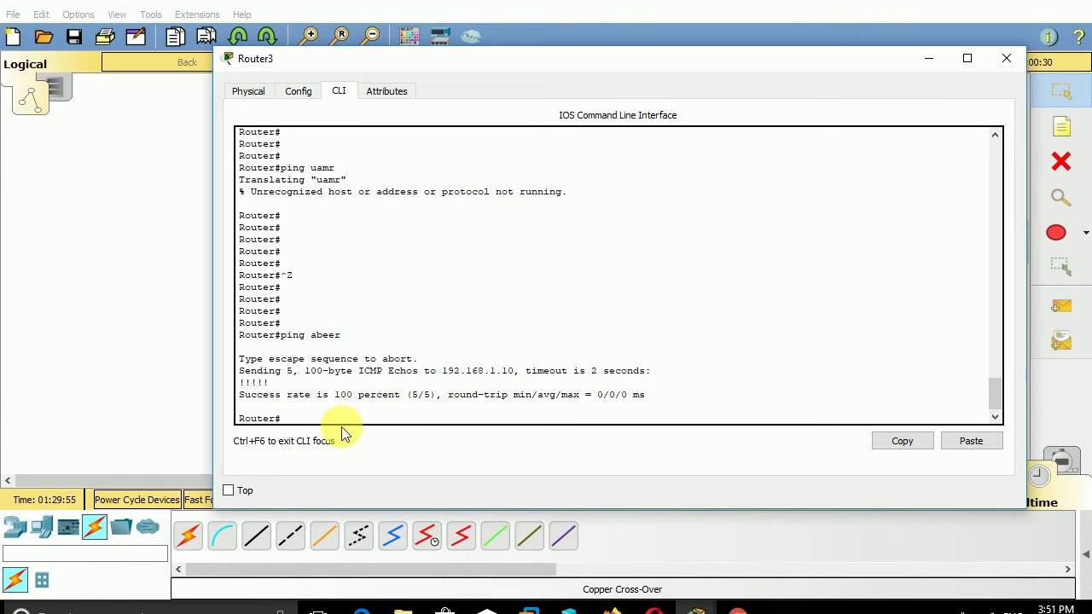
- Ping the host mapped to 192.168.1.20 by its correctly spelled static host name
{"action": "type", "text": "ping "}
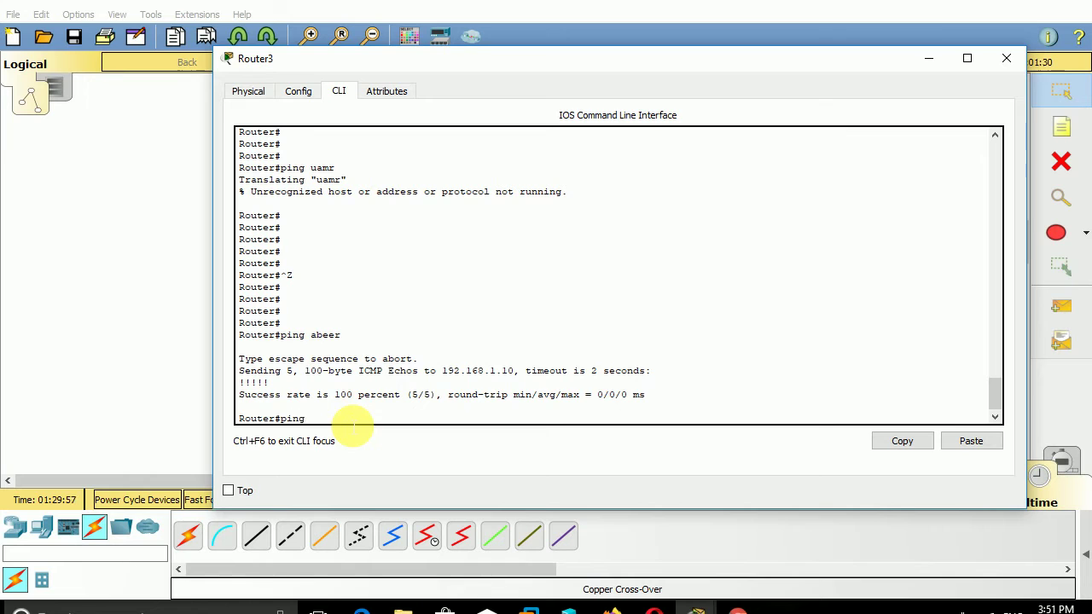
{"action": "type", "text": "umar"}
{"action": "key", "text": "Return"}
{"action": "key", "text": "Return"}
{"action": "key", "text": "Return"}
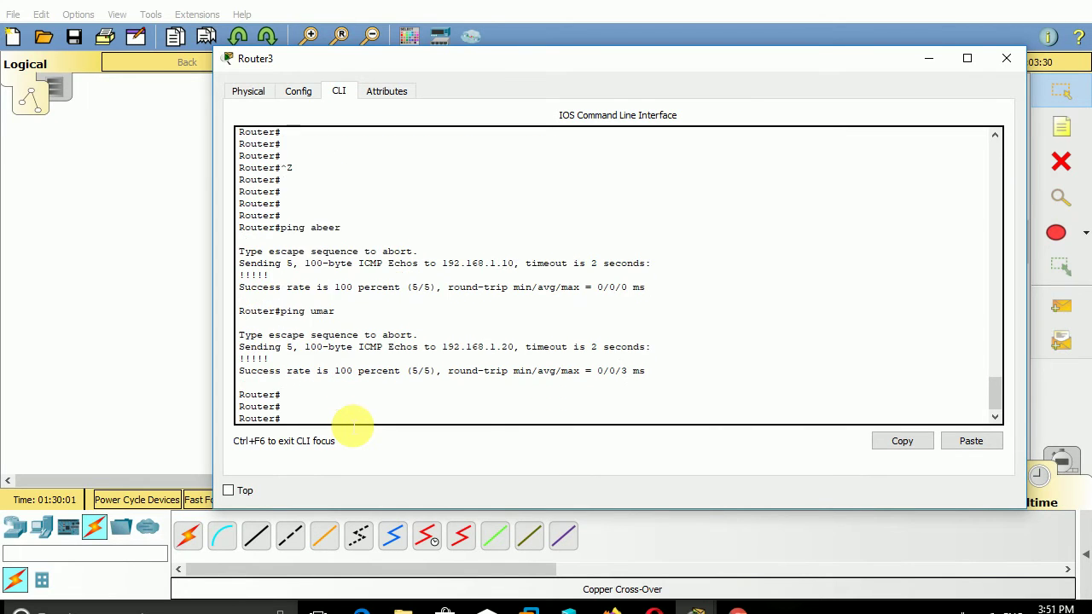
- Ping the first PC by its IP address 192.168.1.10 from the router
{"action": "key", "text": "Return"}
{"action": "key", "text": "Return"}
{"action": "type", "text": "ping "}
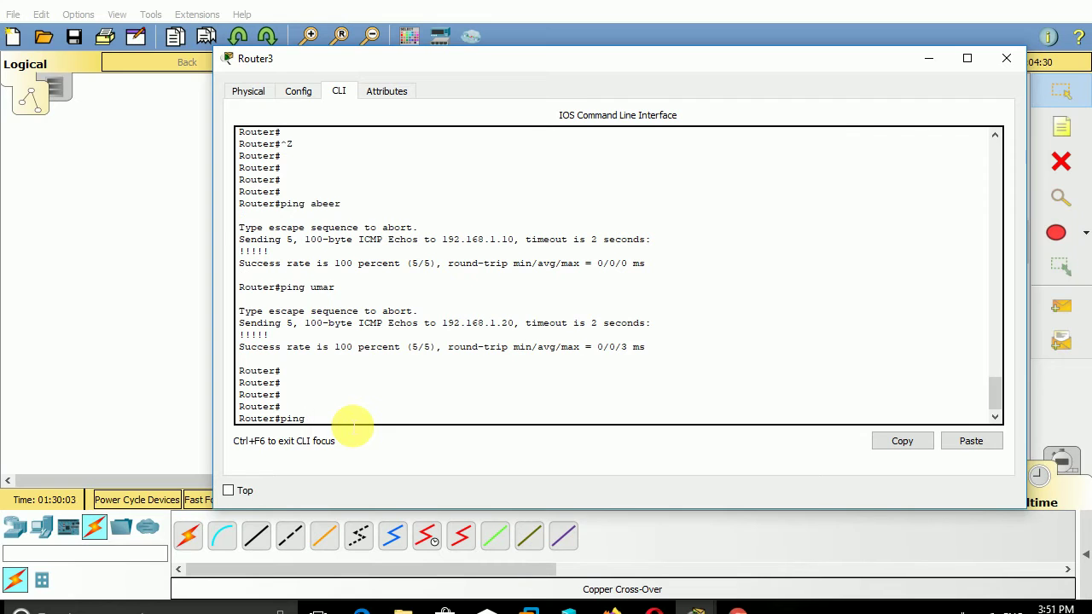
{"action": "type", "text": "192.168.1.10"}
{"action": "key", "text": "Return"}
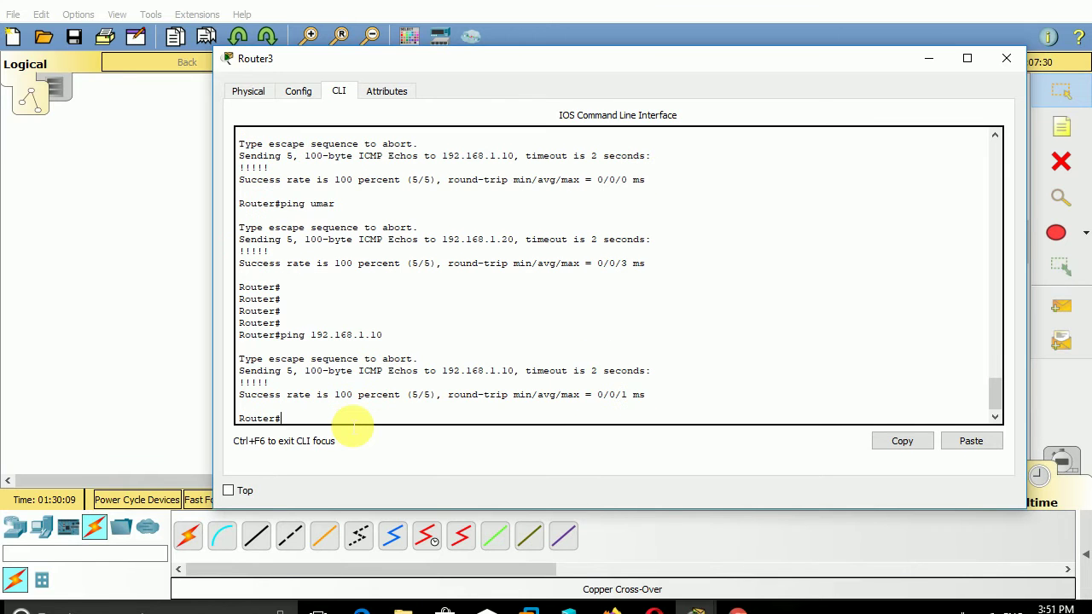
- Ping the host mapped to 192.16.1.30 by its static host name
{"action": "type", "text": "p"}
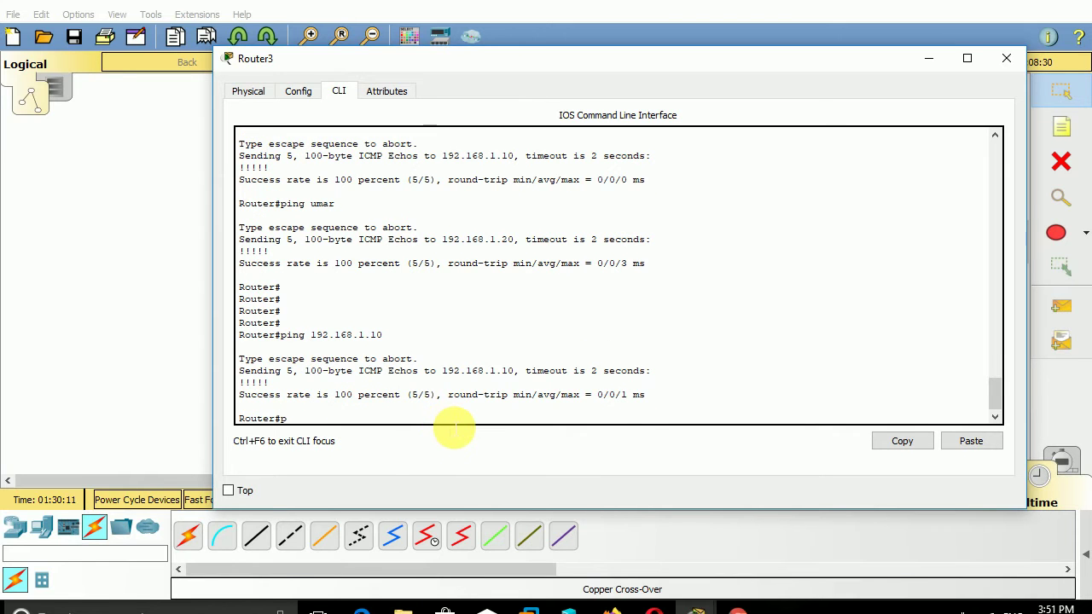
{"action": "type", "text": "ing ali"}
{"action": "key", "text": "Return"}
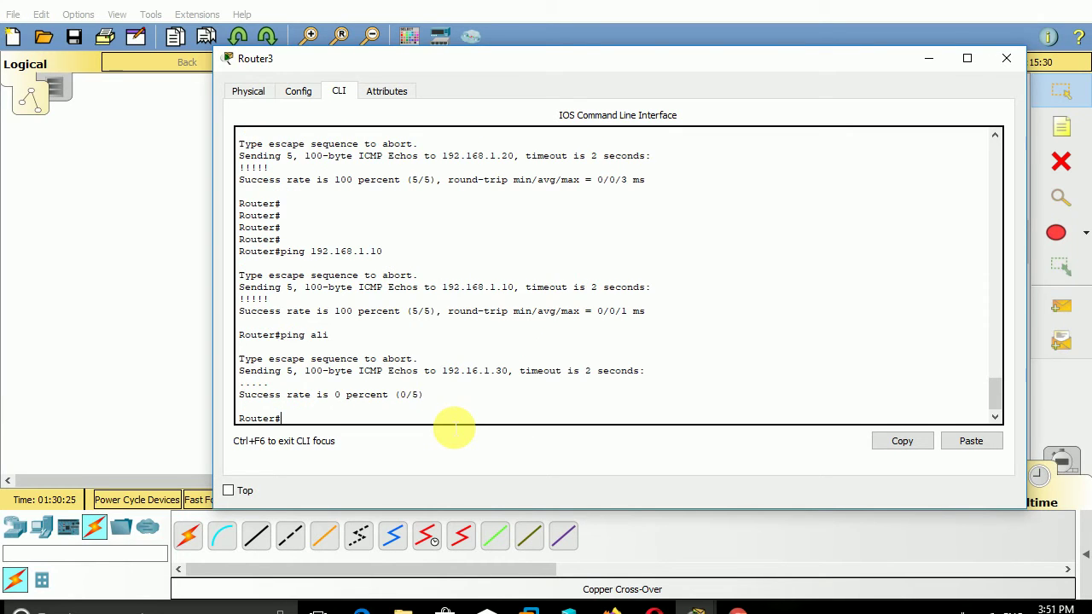
- Ping the third PC directly by its IP address 192.168.1.30
{"action": "key", "text": "Return"}
{"action": "key", "text": "Return"}
{"action": "key", "text": "Return"}
{"action": "key", "text": "Return"}
{"action": "key", "text": "Return"}
{"action": "type", "text": "ping"}
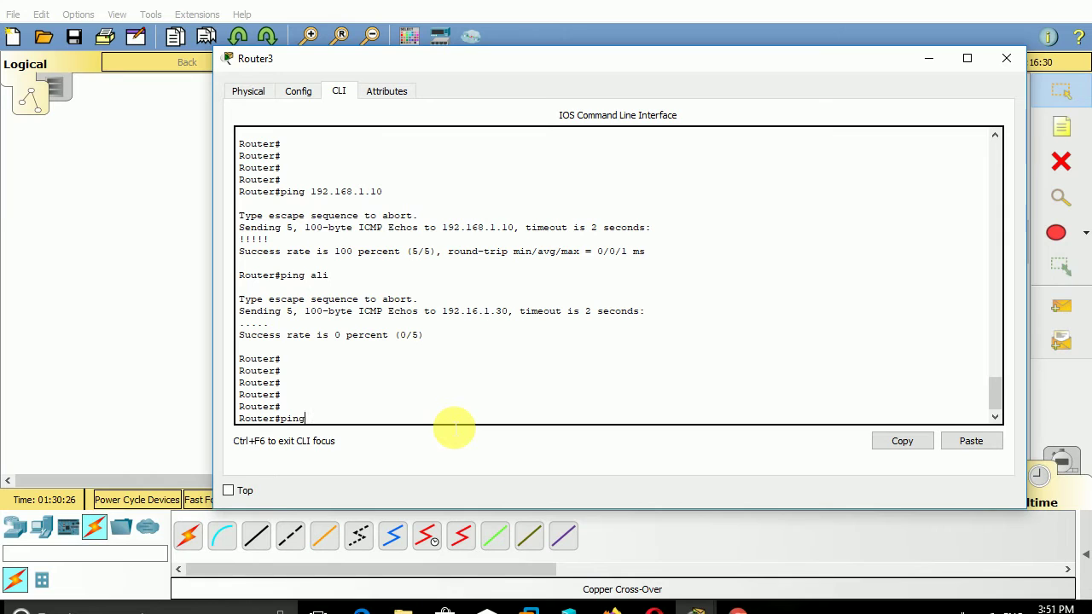
{"action": "type", "text": " 192.168.1.30"}
{"action": "key", "text": "Return"}
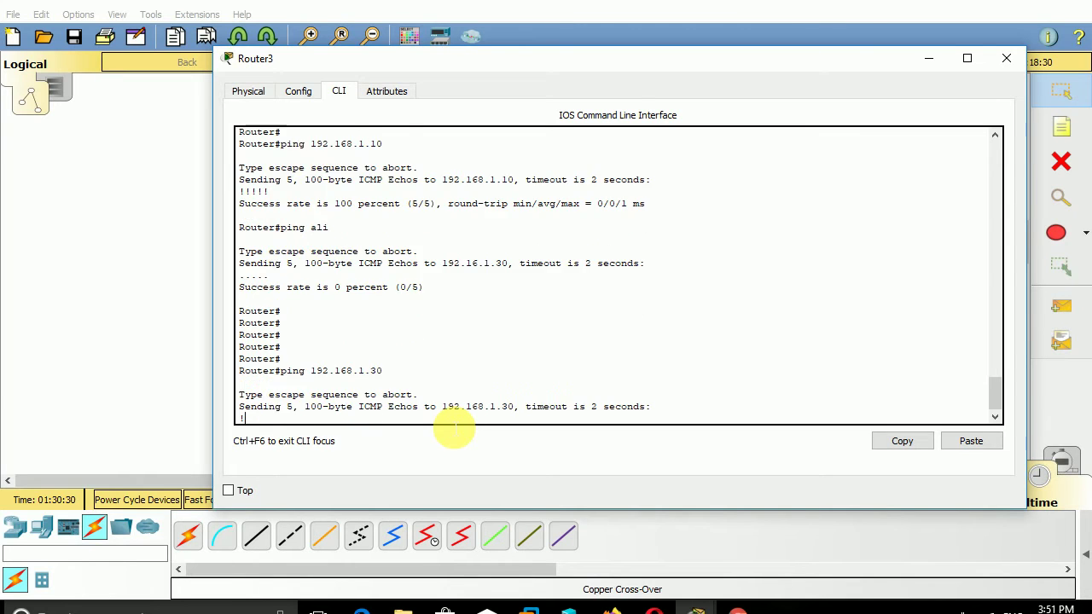
- Display the router's host table again with sh hosts to check the name-to-address mappings
{"action": "key", "text": "Return"}
{"action": "key", "text": "Return"}
{"action": "key", "text": "Return"}
{"action": "key", "text": "Return"}
{"action": "key", "text": "Return"}
{"action": "key", "text": "Return"}
{"action": "key", "text": "Return"}
{"action": "key", "text": "Return"}
{"action": "key", "text": "Return"}
{"action": "key", "text": "Return"}
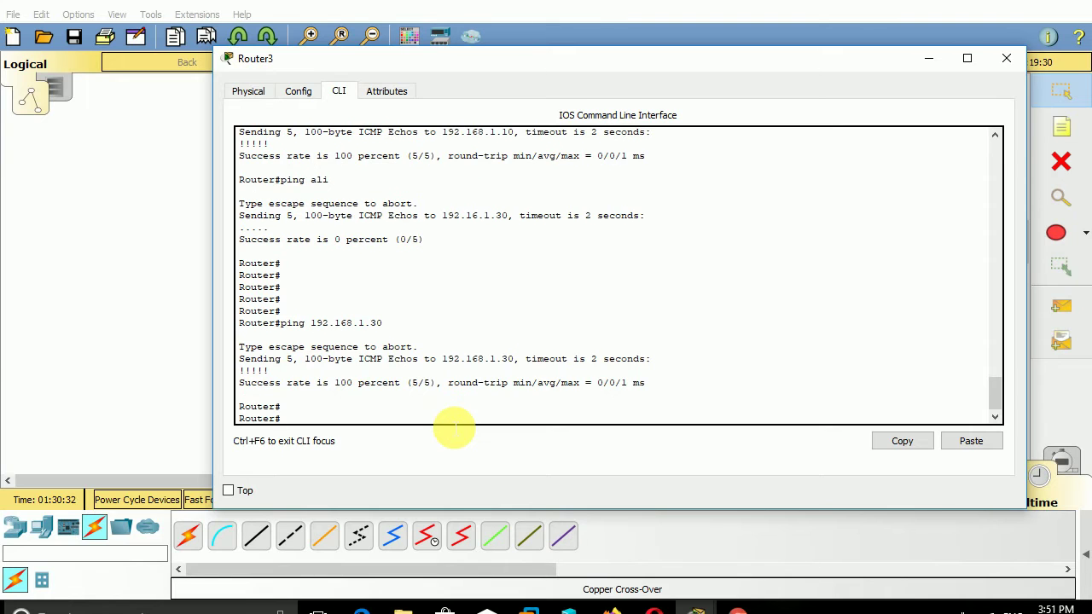
{"action": "key", "text": "Return"}
{"action": "key", "text": "Return"}
{"action": "type", "text": "s"}
{"action": "key", "text": "Tab"}
{"action": "type", "text": "h "}
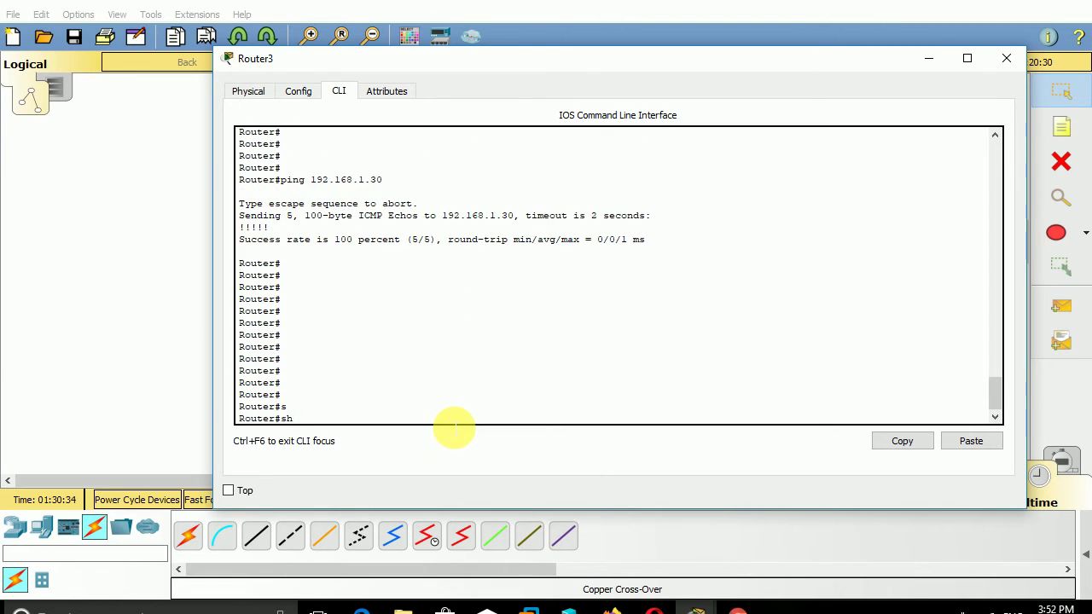
{"action": "type", "text": "hos"}
{"action": "key", "text": "Tab"}
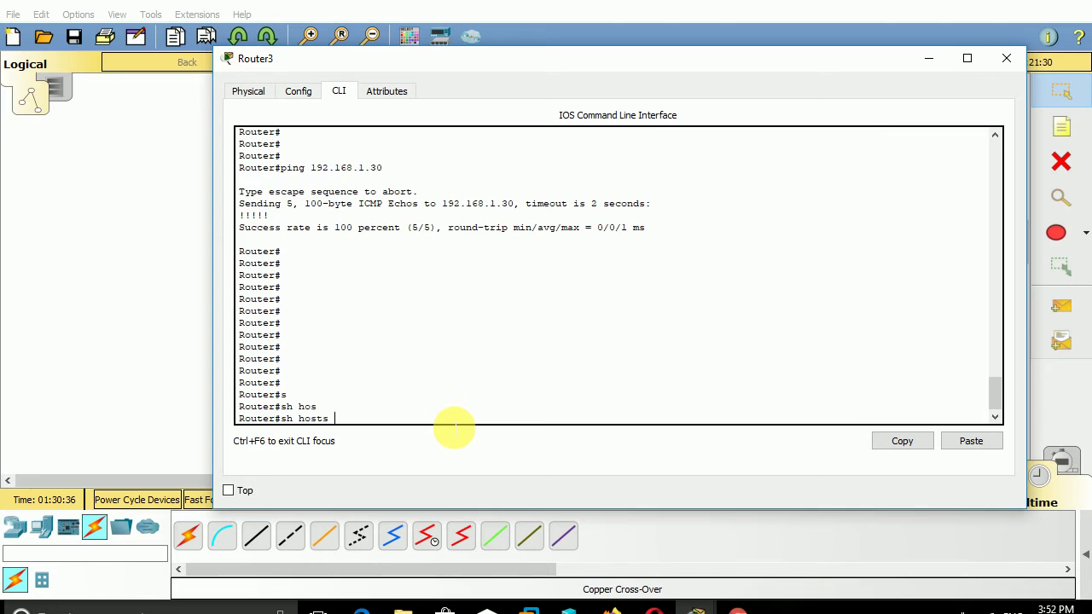
{"action": "key", "text": "Return"}
{"action": "key", "text": "Return"}
{"action": "key", "text": "Return"}
{"action": "key", "text": "Return"}
{"action": "key", "text": "Return"}
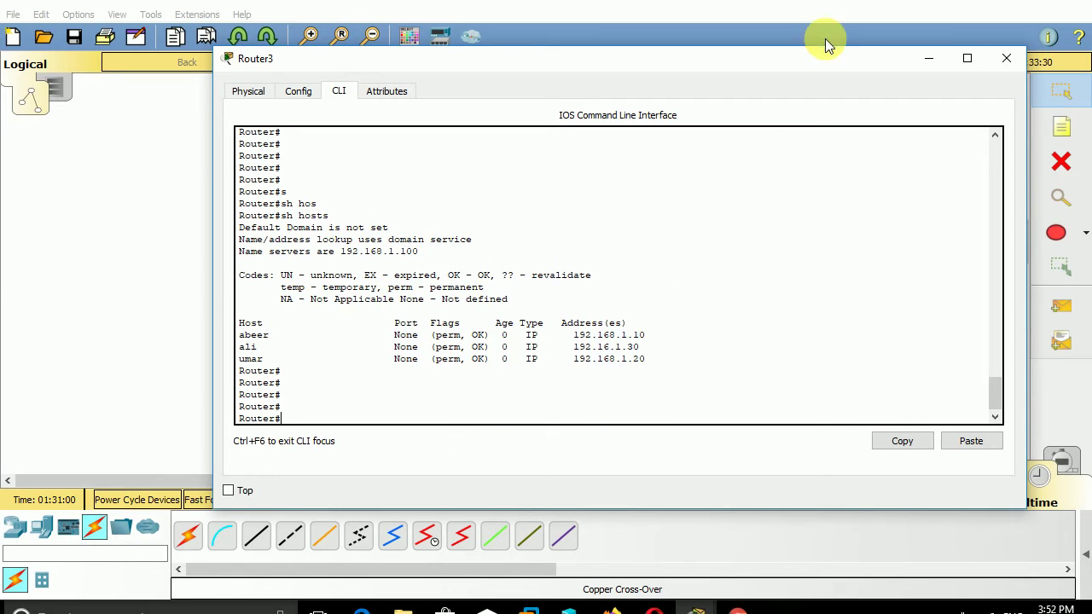
- Close the router's window and place three generic PCs in an empty workspace area: one at upper centre, one far left and one far right
{"action": "left_click", "coordinate": [1005, 58]}
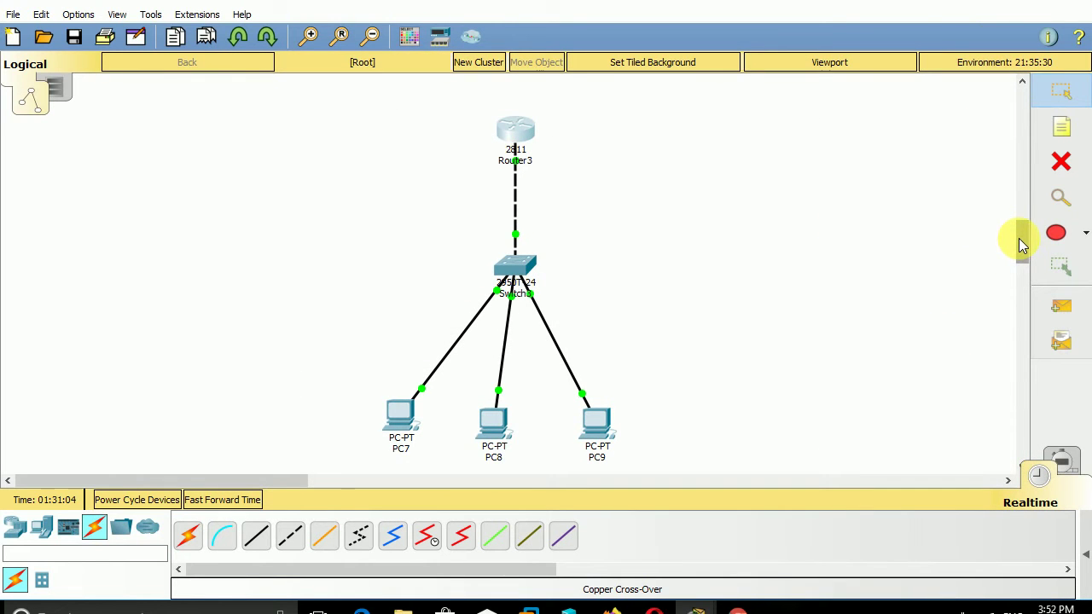
{"action": "left_click_drag", "start_coordinate": [1022, 245], "coordinate": [1024, 297]}
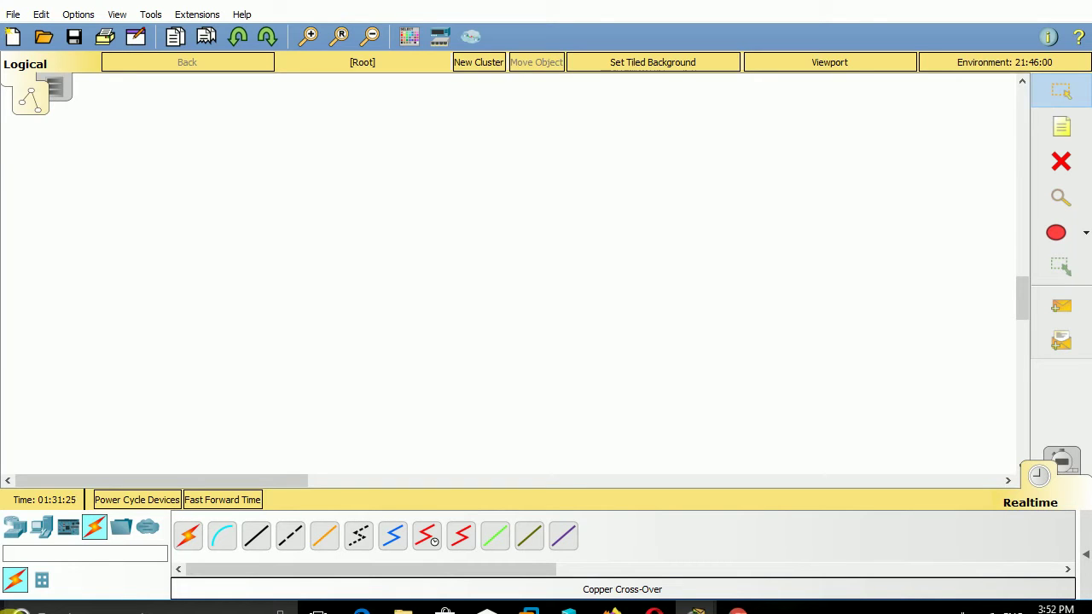
{"action": "left_click", "coordinate": [41, 527]}
{"action": "left_click", "coordinate": [188, 535]}
{"action": "left_click", "coordinate": [539, 166]}
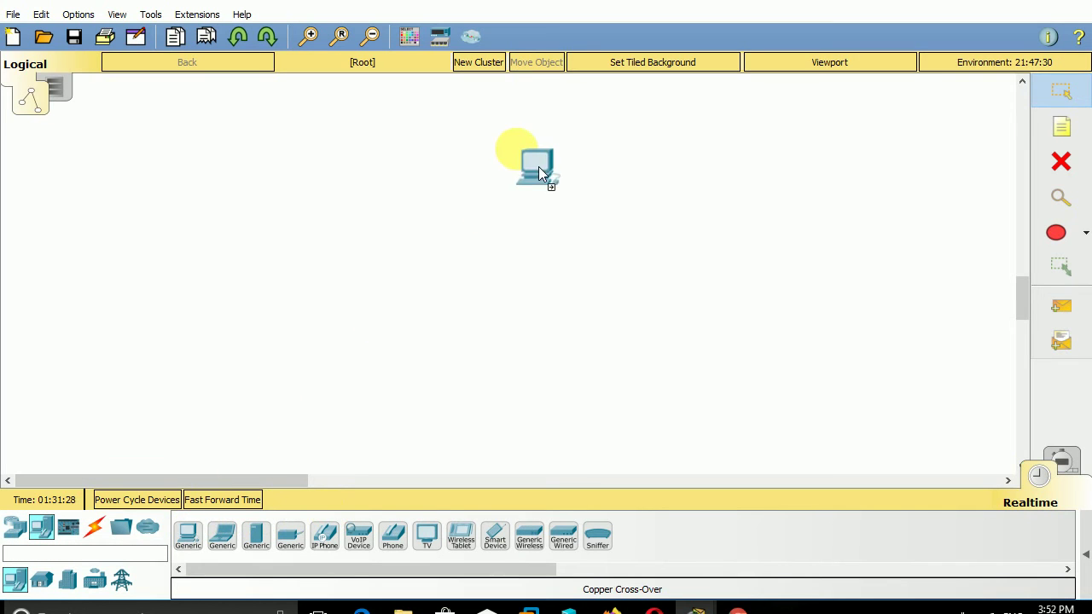
{"action": "left_click", "coordinate": [508, 150]}
{"action": "left_click_drag", "start_coordinate": [188, 535], "coordinate": [201, 248]}
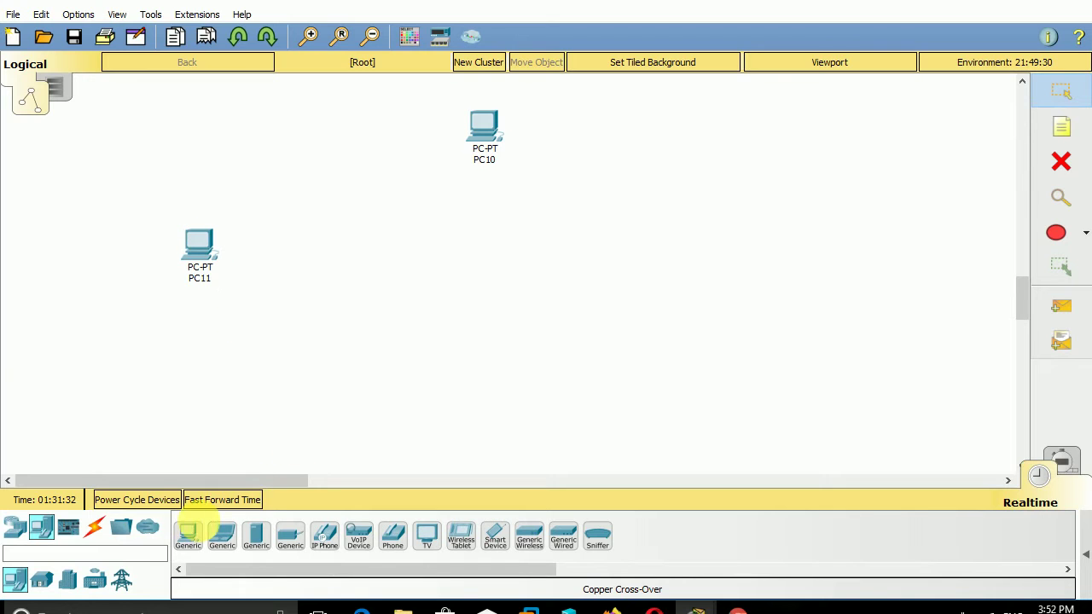
{"action": "left_click", "coordinate": [188, 536]}
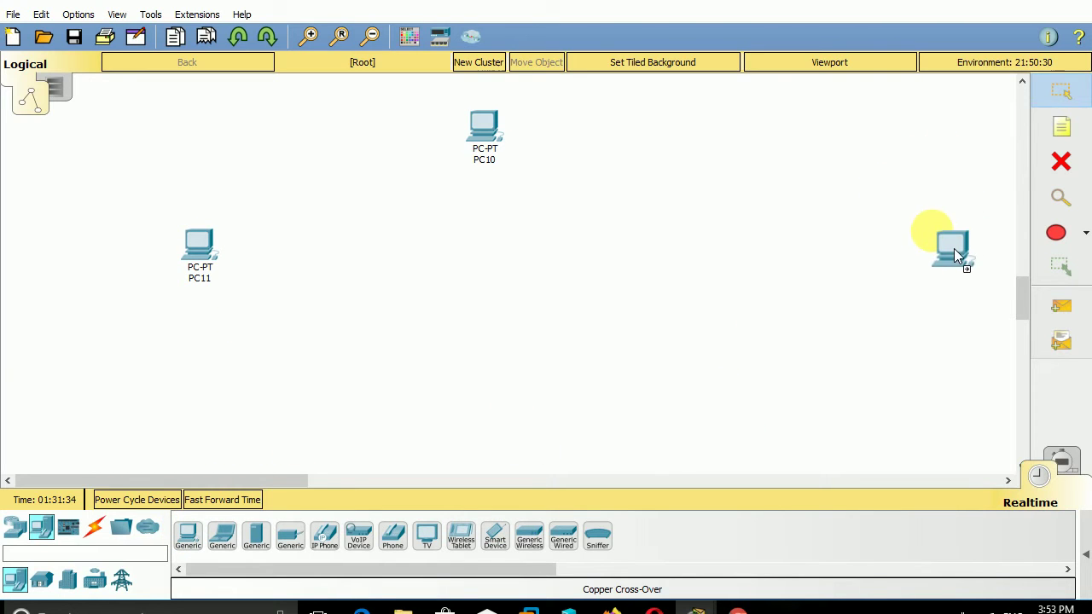
{"action": "left_click", "coordinate": [935, 235]}
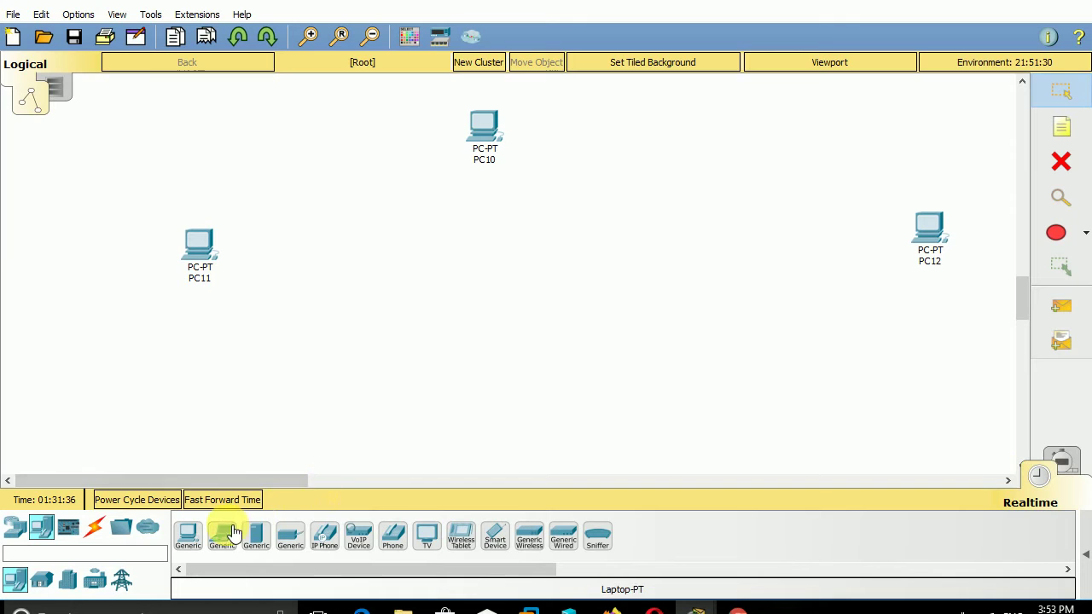
- Place a 2950T switch in the workspace directly below the upper-centre PC
{"action": "left_click", "coordinate": [14, 527]}
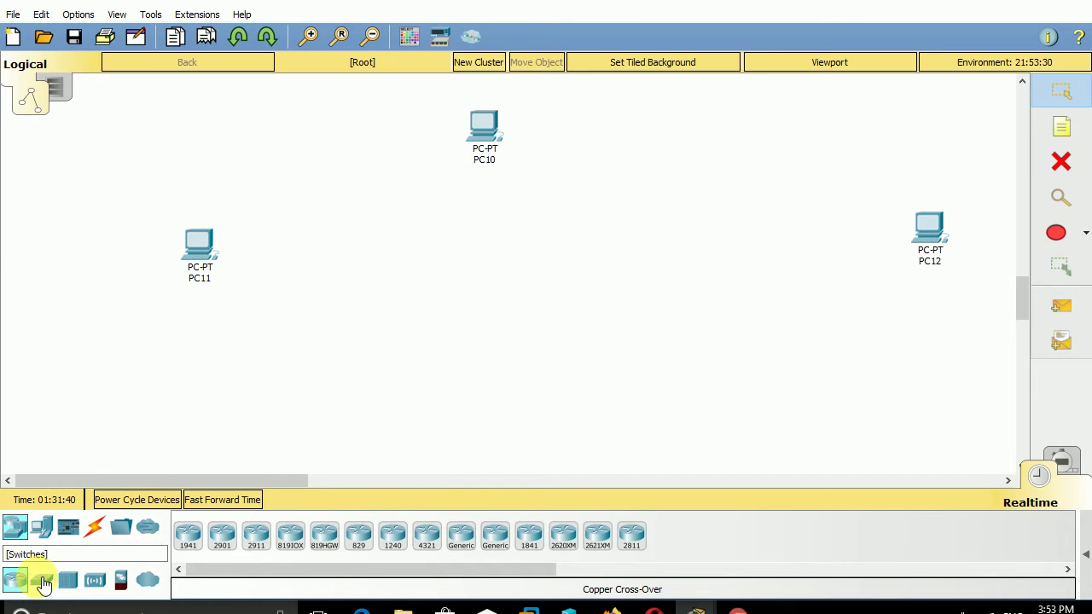
{"action": "left_click", "coordinate": [44, 584]}
{"action": "left_click_drag", "start_coordinate": [460, 535], "coordinate": [495, 252]}
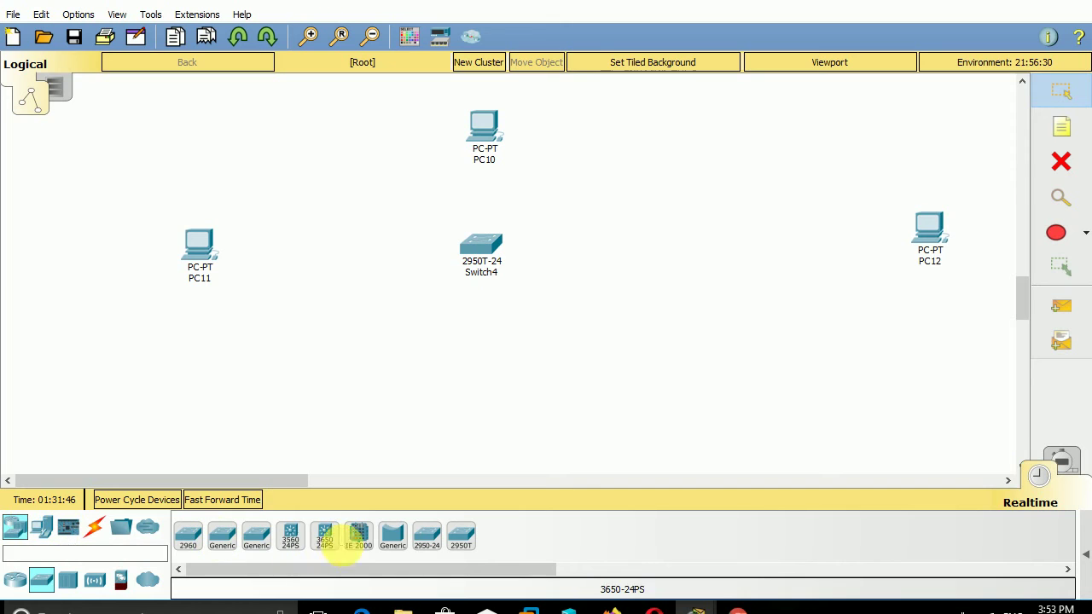
{"action": "left_click", "coordinate": [43, 528]}
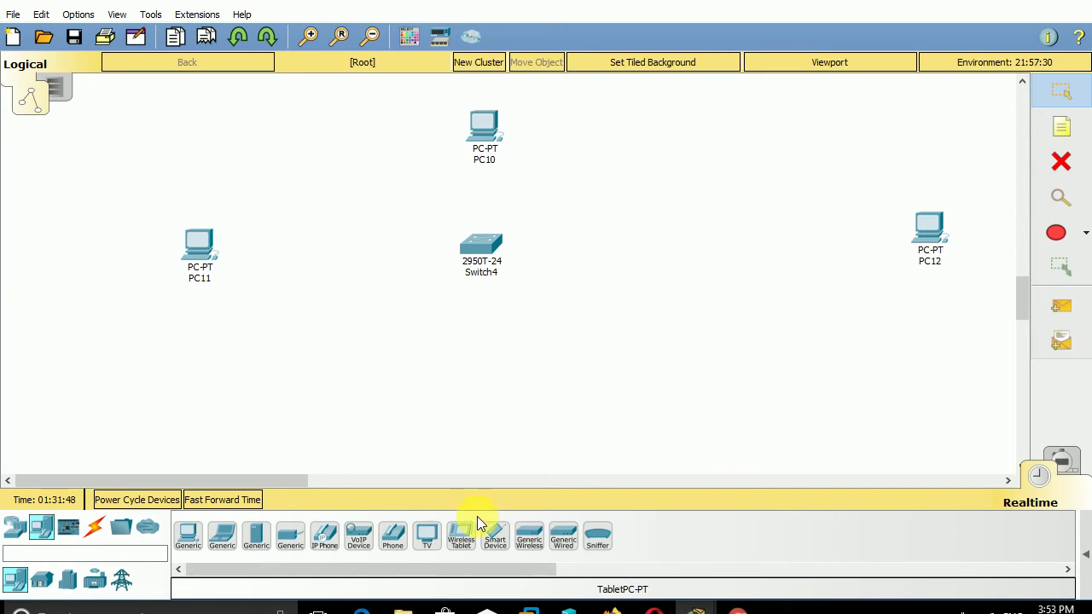
{"action": "left_click", "coordinate": [568, 549]}
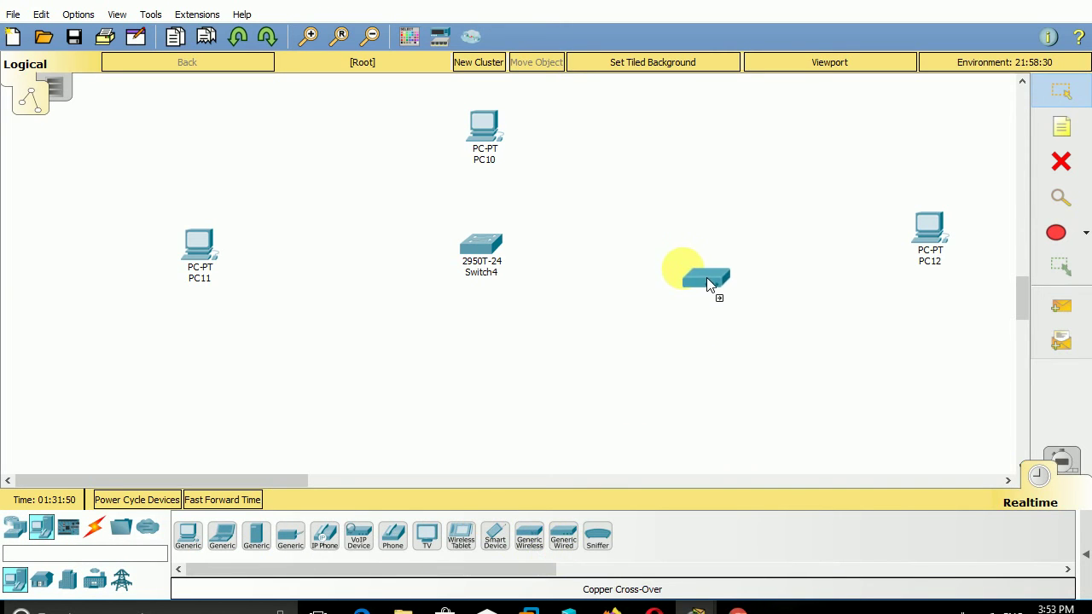
{"action": "left_click", "coordinate": [685, 251]}
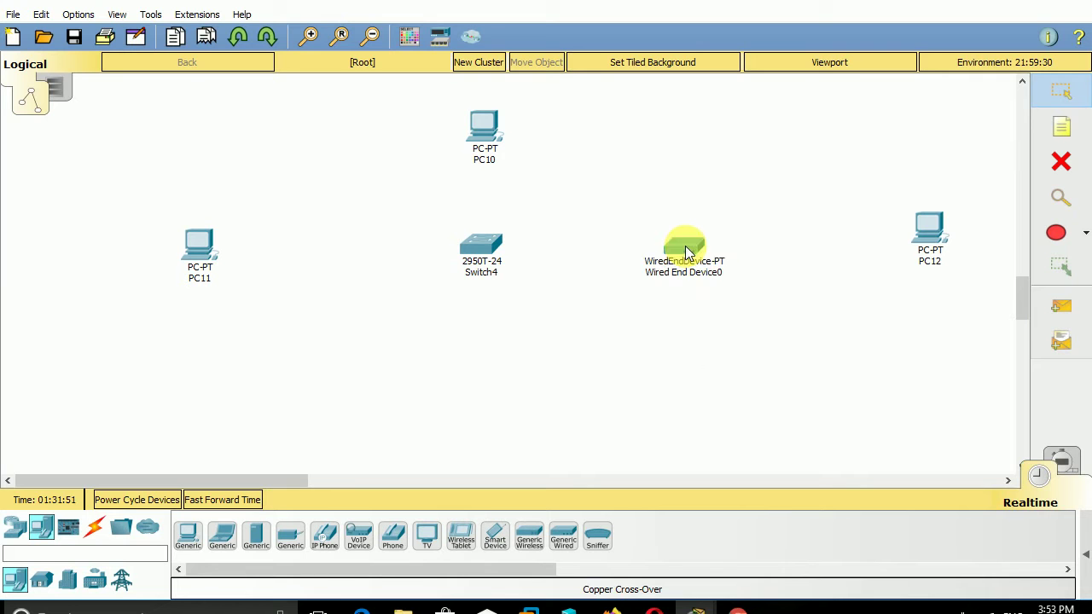
{"action": "left_click", "coordinate": [685, 252]}
{"action": "left_click", "coordinate": [757, 60]}
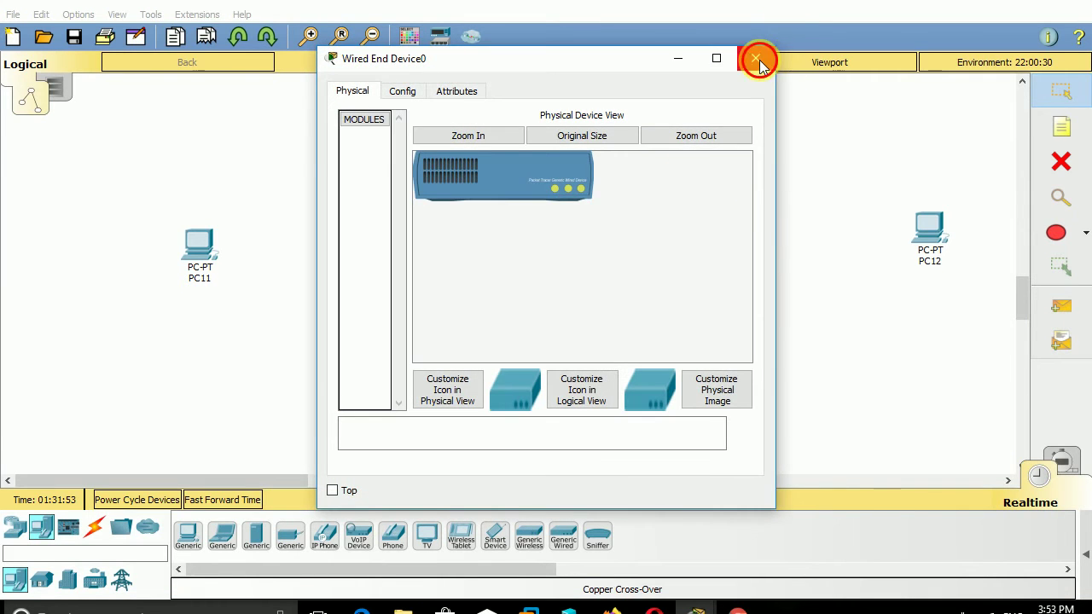
{"action": "left_click", "coordinate": [1077, 162]}
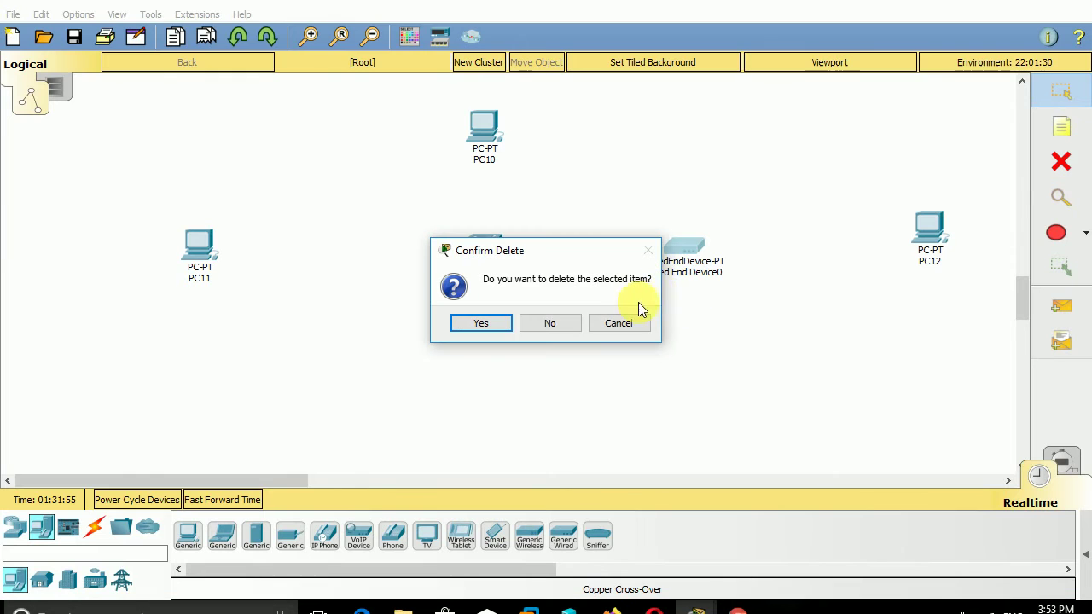
{"action": "left_click", "coordinate": [503, 318]}
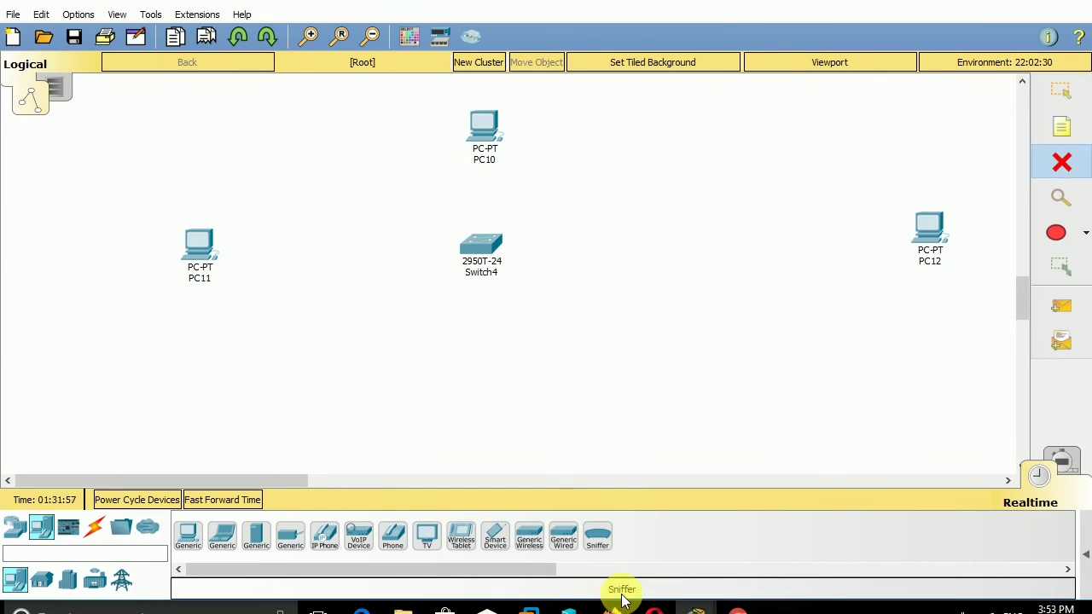
- Place a Sniffer between the 2950T-24 switch and the far-right PC, and return to selection mode
{"action": "left_click", "coordinate": [598, 535]}
{"action": "left_click", "coordinate": [698, 243]}
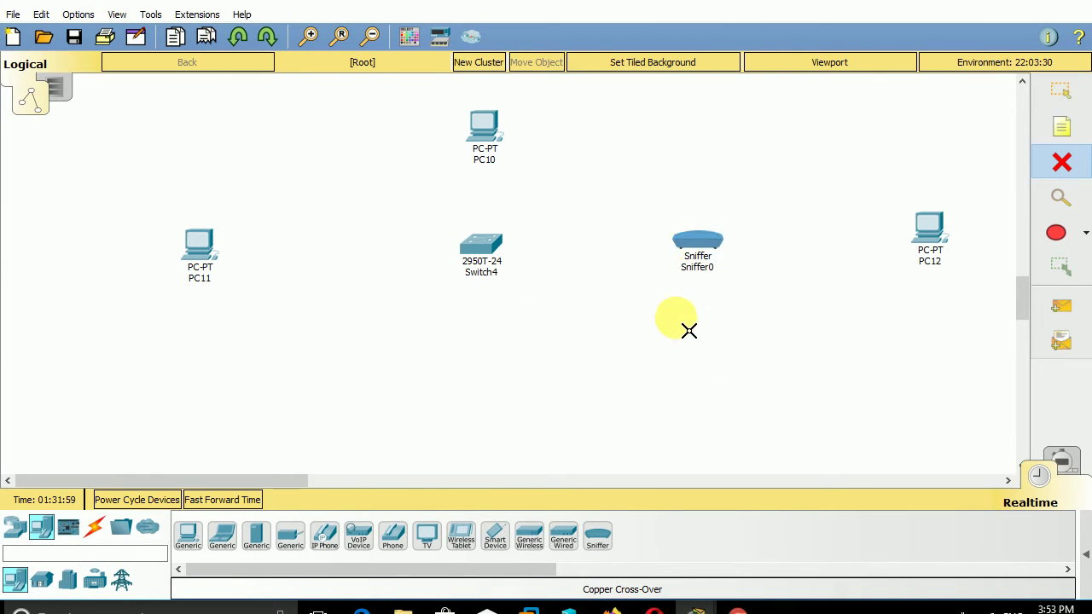
{"action": "left_click", "coordinate": [1064, 93]}
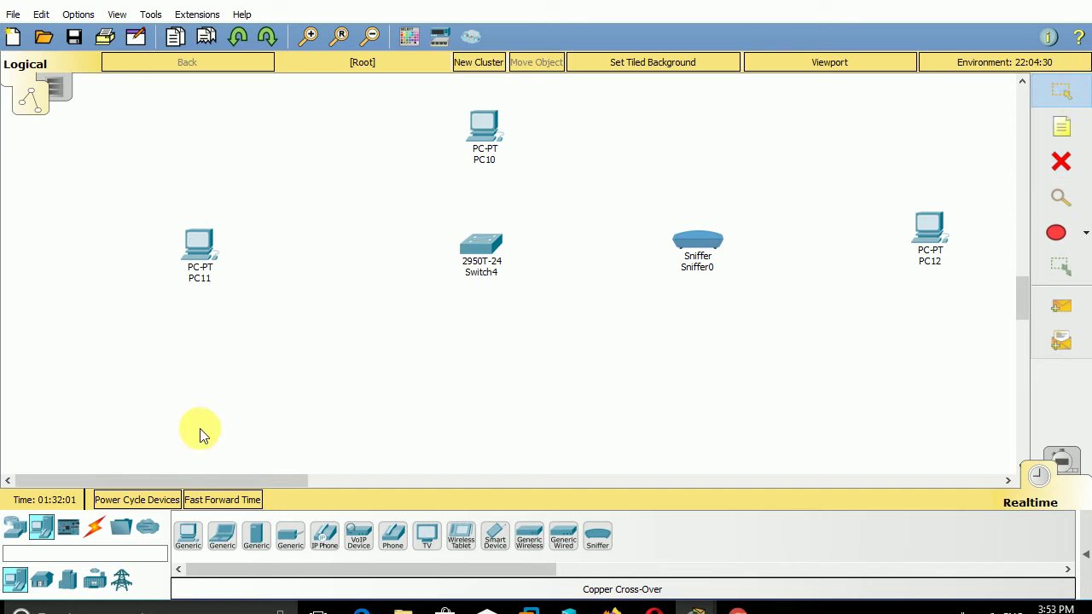
- Connect FastEthernet0/1 of the 2950T-24 switch to FastEthernet0 of PC11 with a Copper Straight-Through cable
{"action": "left_click", "coordinate": [94, 527]}
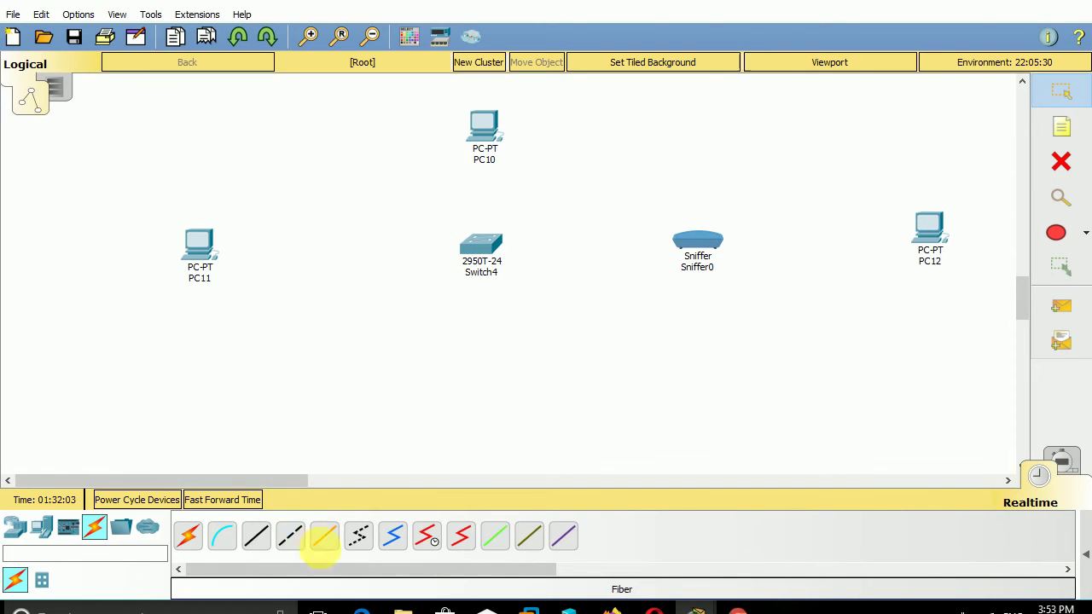
{"action": "left_click", "coordinate": [256, 535]}
{"action": "left_click", "coordinate": [477, 253]}
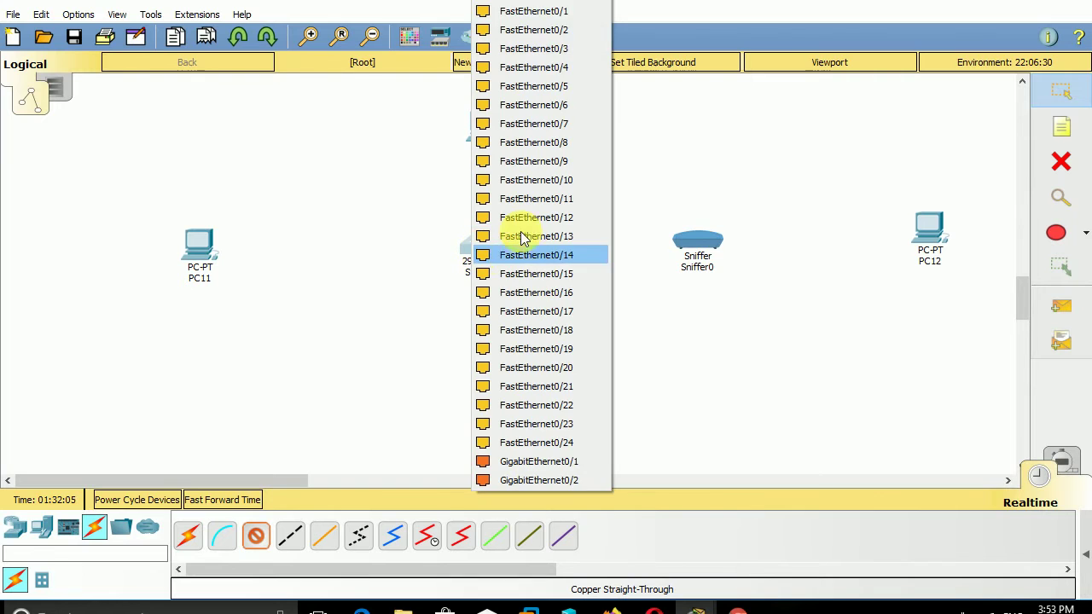
{"action": "left_click", "coordinate": [561, 11]}
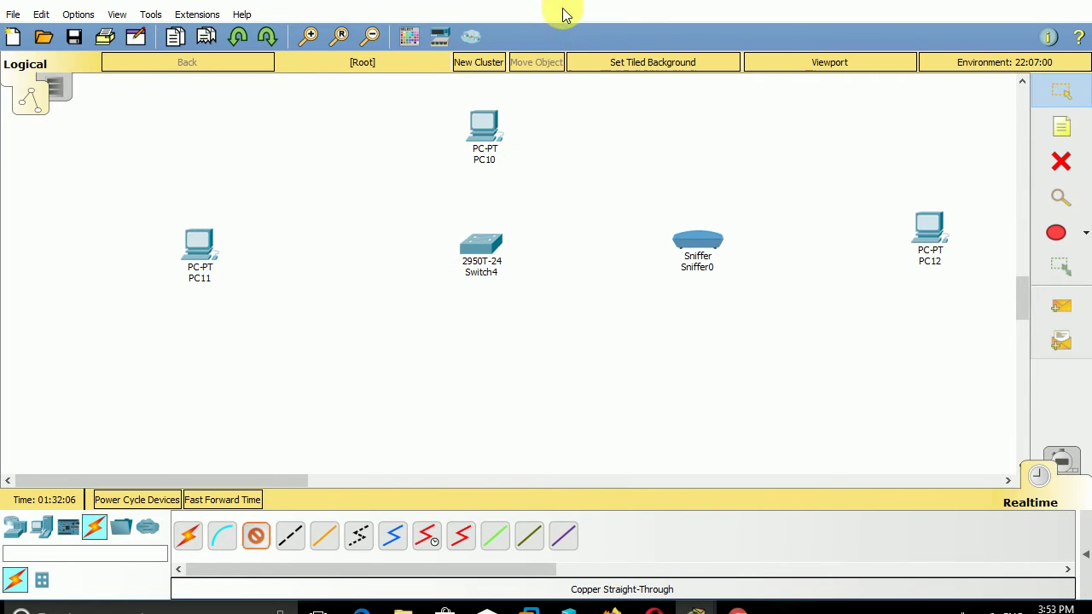
{"action": "left_click", "coordinate": [195, 247]}
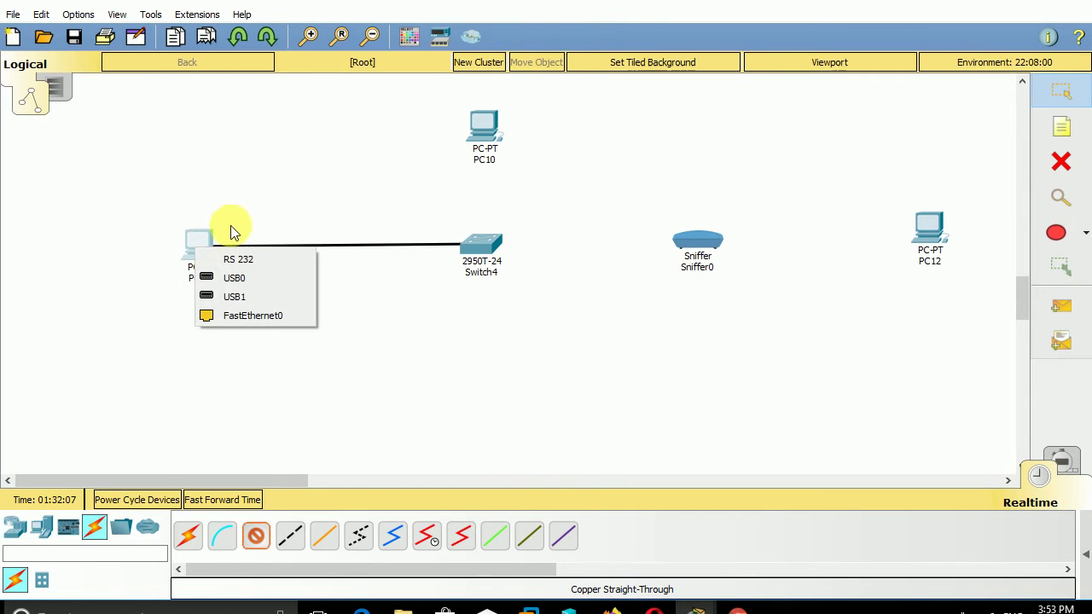
{"action": "left_click", "coordinate": [271, 318]}
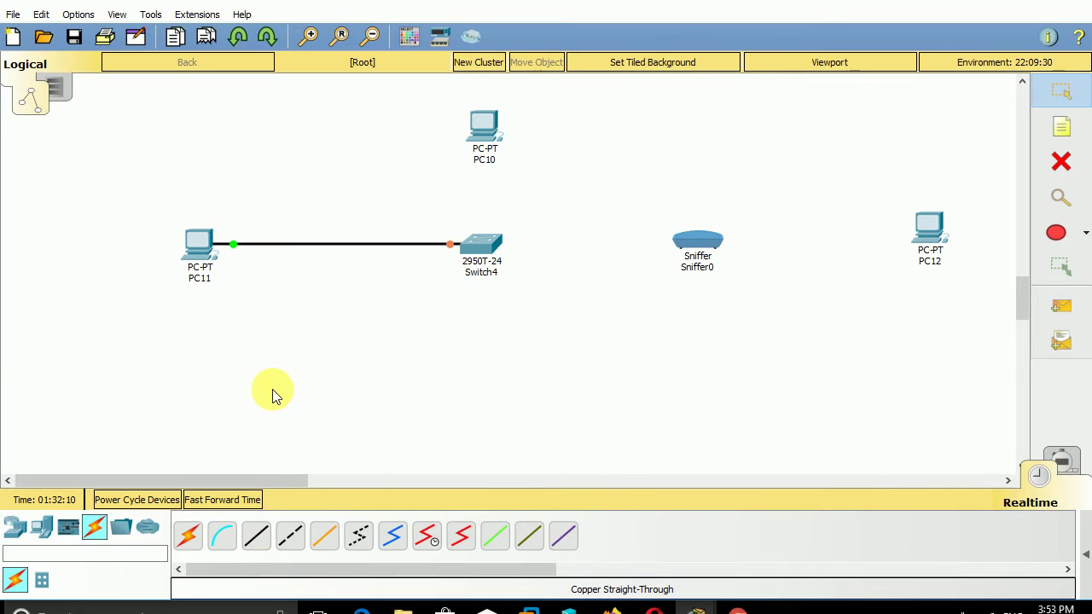
- Connect FastEthernet0/2 of the switch to FastEthernet0 of PC10 with a Copper Straight-Through cable, and align PC10 above the switch
{"action": "left_click", "coordinate": [263, 529]}
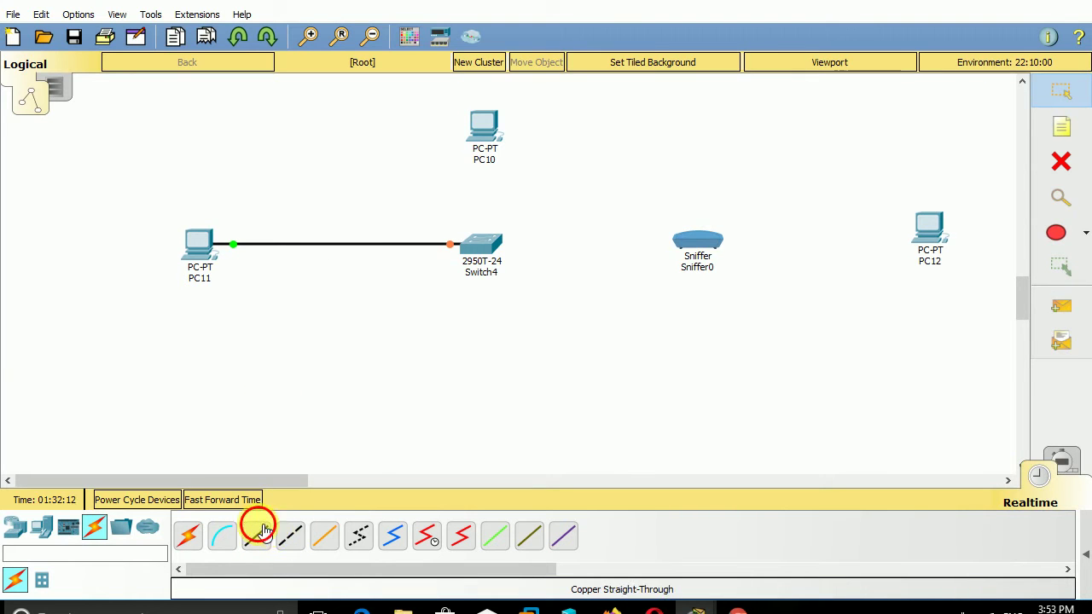
{"action": "left_click", "coordinate": [480, 246]}
{"action": "left_click", "coordinate": [569, 12]}
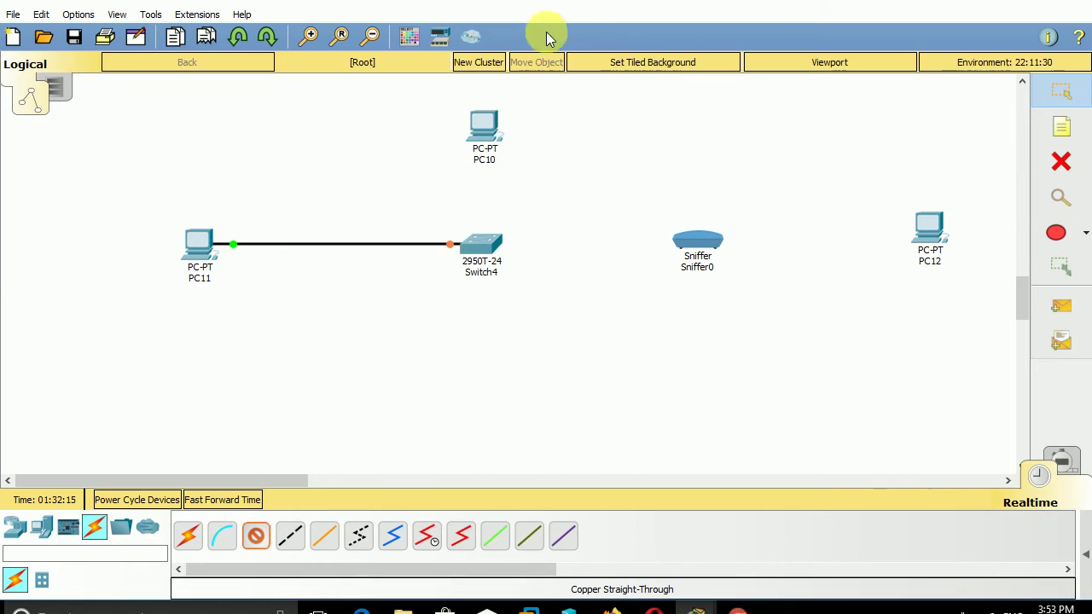
{"action": "left_click", "coordinate": [489, 125]}
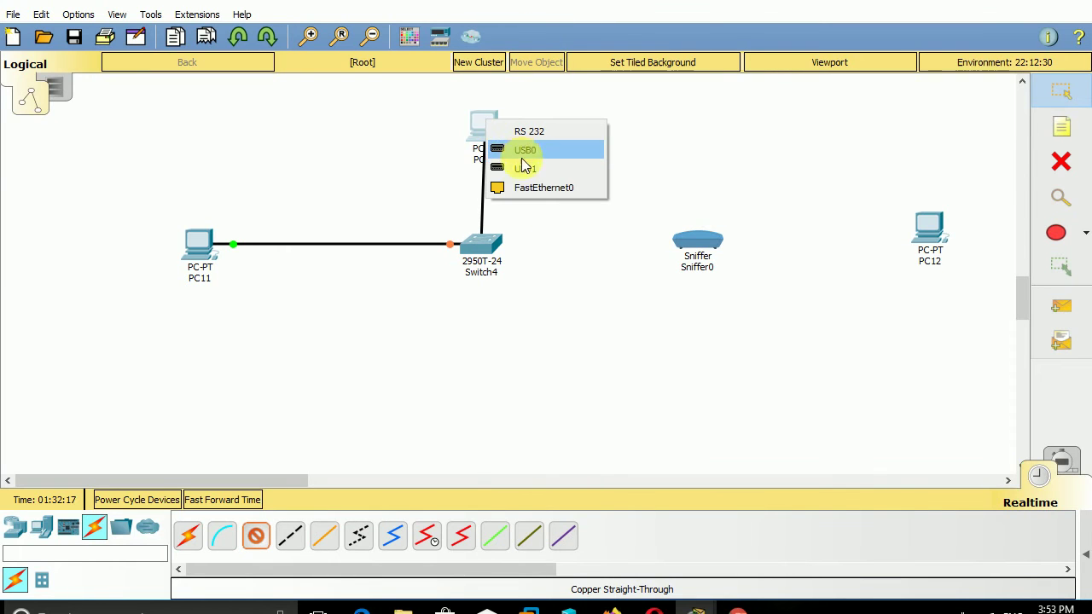
{"action": "left_click", "coordinate": [530, 186]}
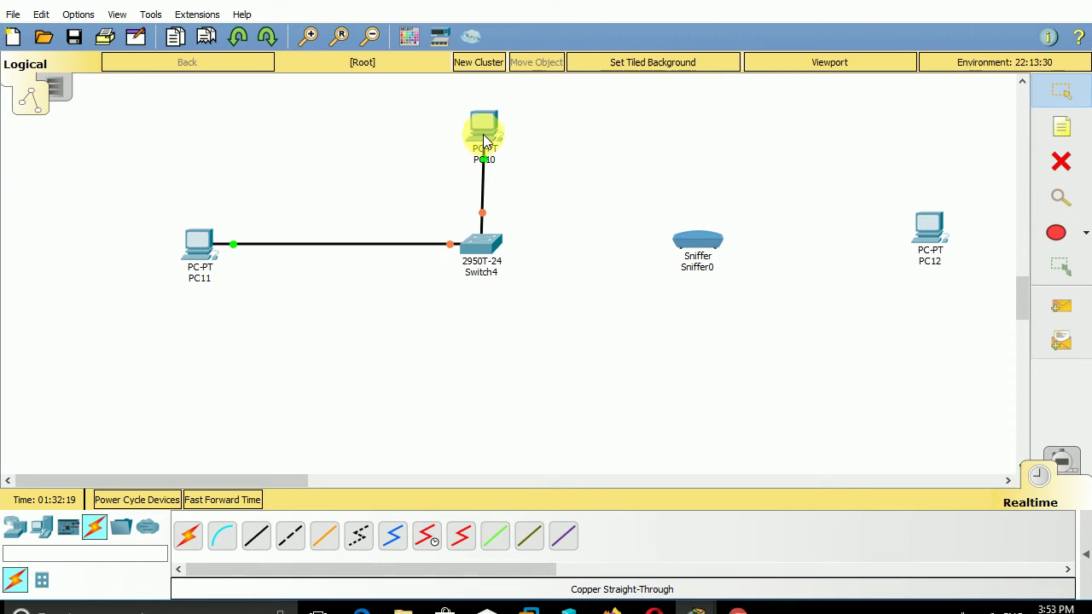
{"action": "left_click_drag", "start_coordinate": [483, 128], "coordinate": [478, 128]}
{"action": "left_click", "coordinate": [256, 535]}
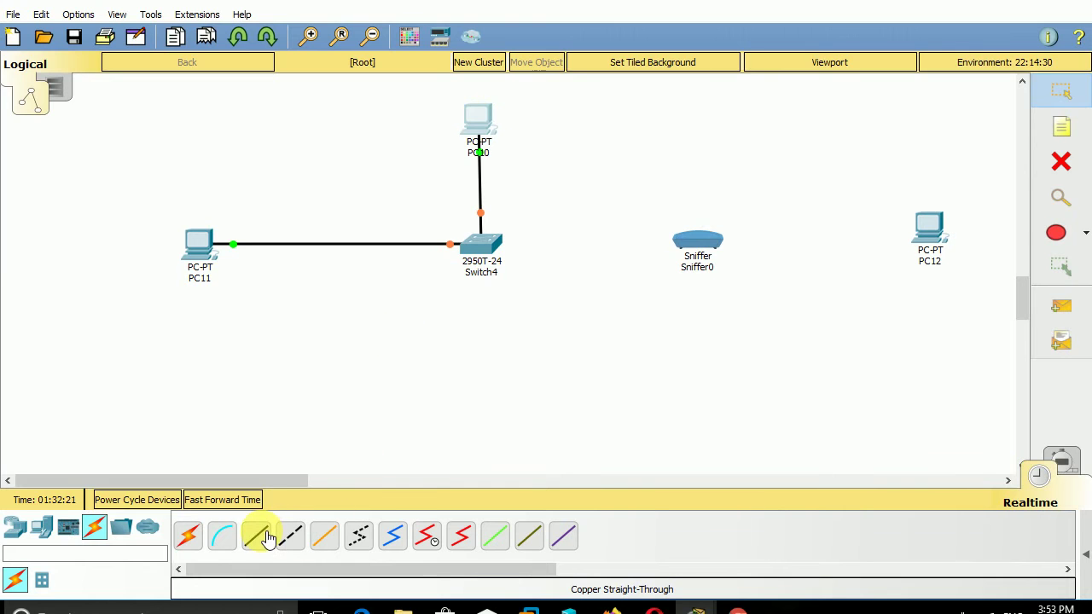
{"action": "left_click", "coordinate": [478, 242]}
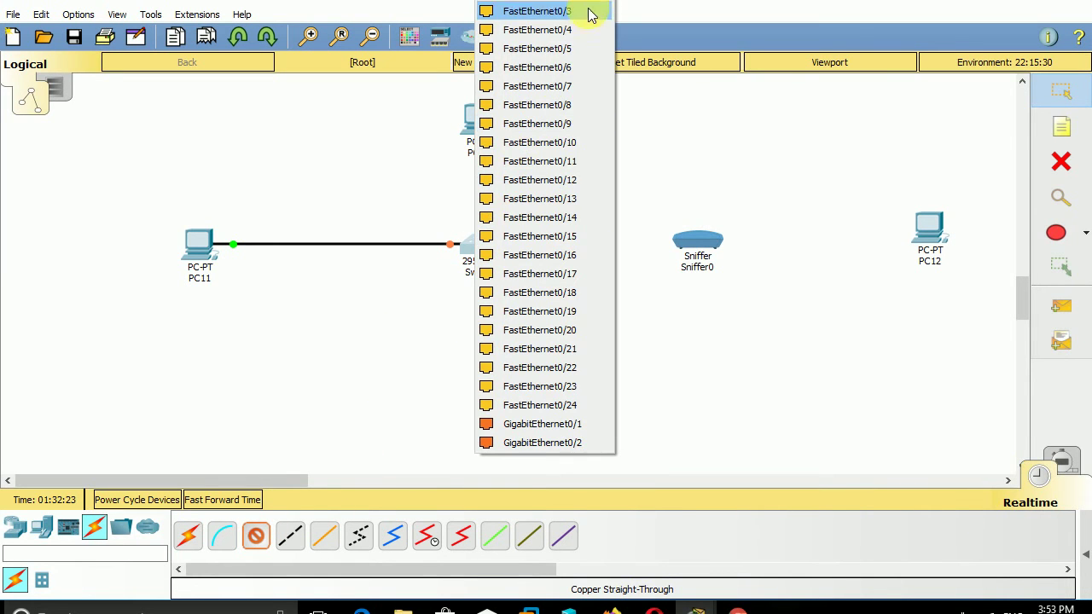
{"action": "left_click", "coordinate": [583, 13]}
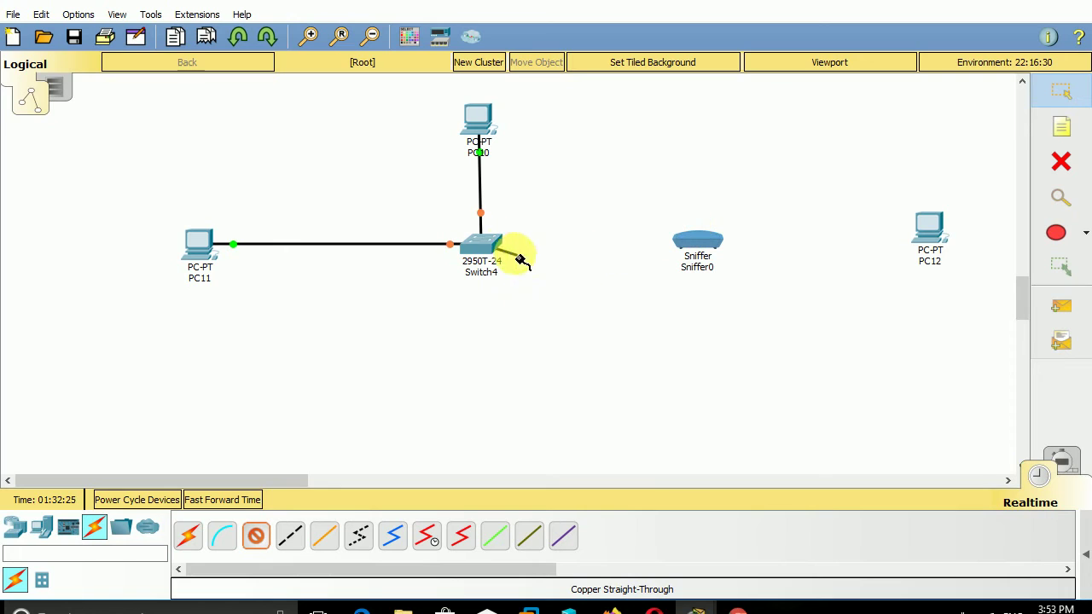
{"action": "left_click", "coordinate": [1074, 96]}
- Connect FastEthernet0/3 of the switch to Ethernet1 of the Sniffer with a Copper Cross-Over cable
{"action": "left_click", "coordinate": [294, 536]}
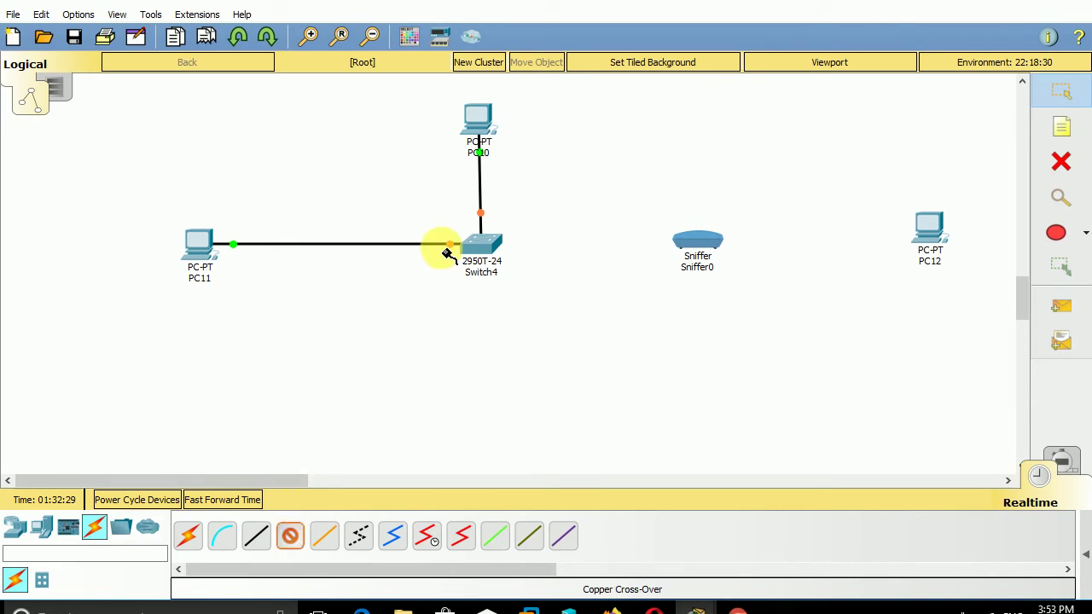
{"action": "left_click", "coordinate": [480, 244]}
{"action": "left_click", "coordinate": [595, 16]}
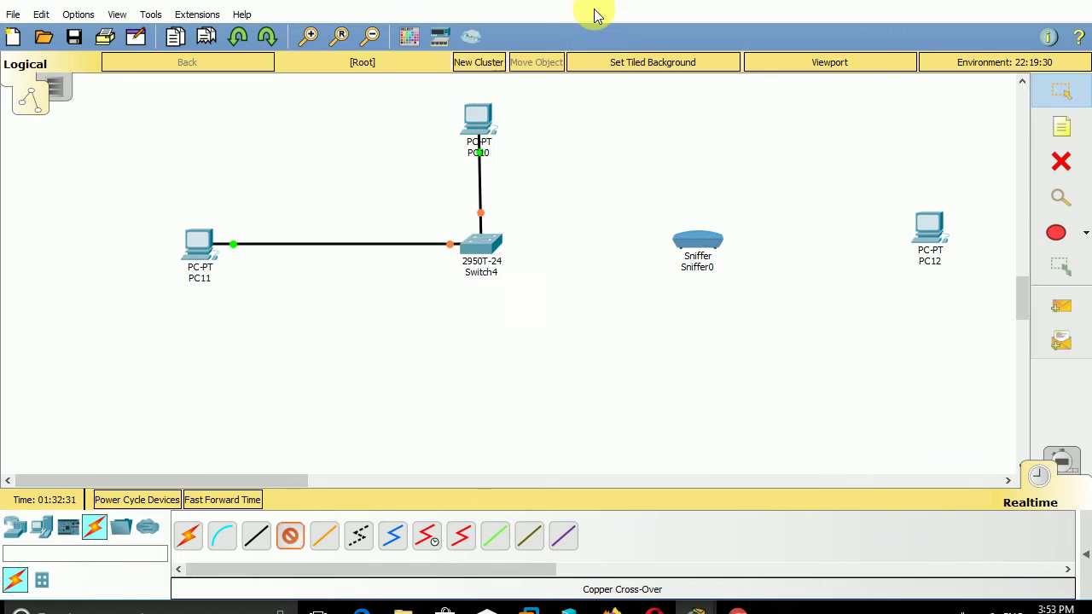
{"action": "left_click", "coordinate": [691, 235]}
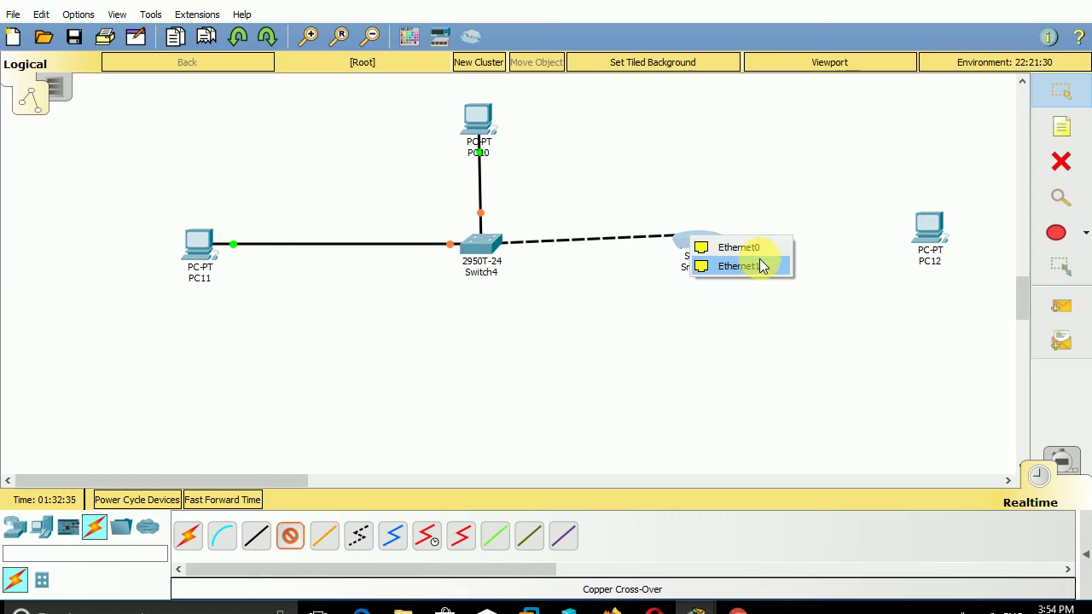
{"action": "left_click", "coordinate": [760, 268]}
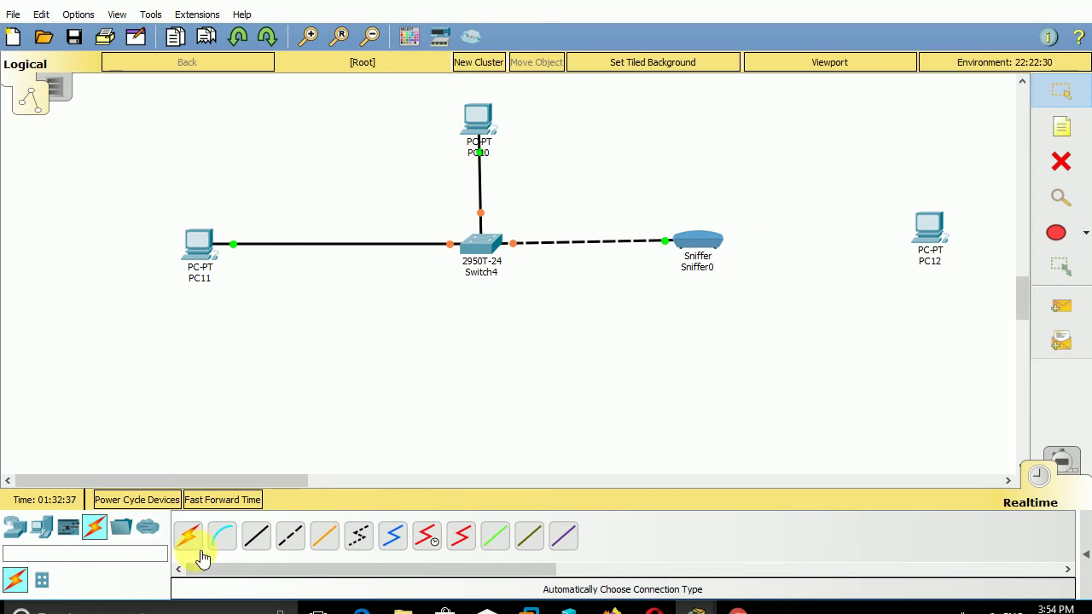
- Connect FastEthernet0 of PC12 to Ethernet0 of the Sniffer with a Copper Straight-Through cable, and align PC12 level with the Sniffer
{"action": "left_click", "coordinate": [267, 546]}
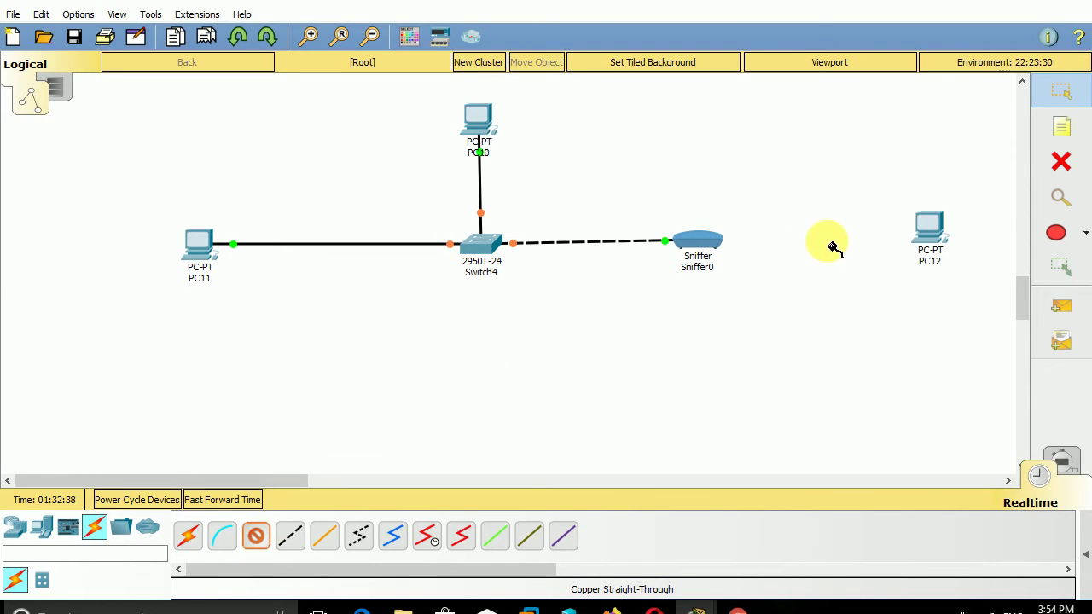
{"action": "left_click", "coordinate": [933, 239]}
{"action": "left_click", "coordinate": [963, 301]}
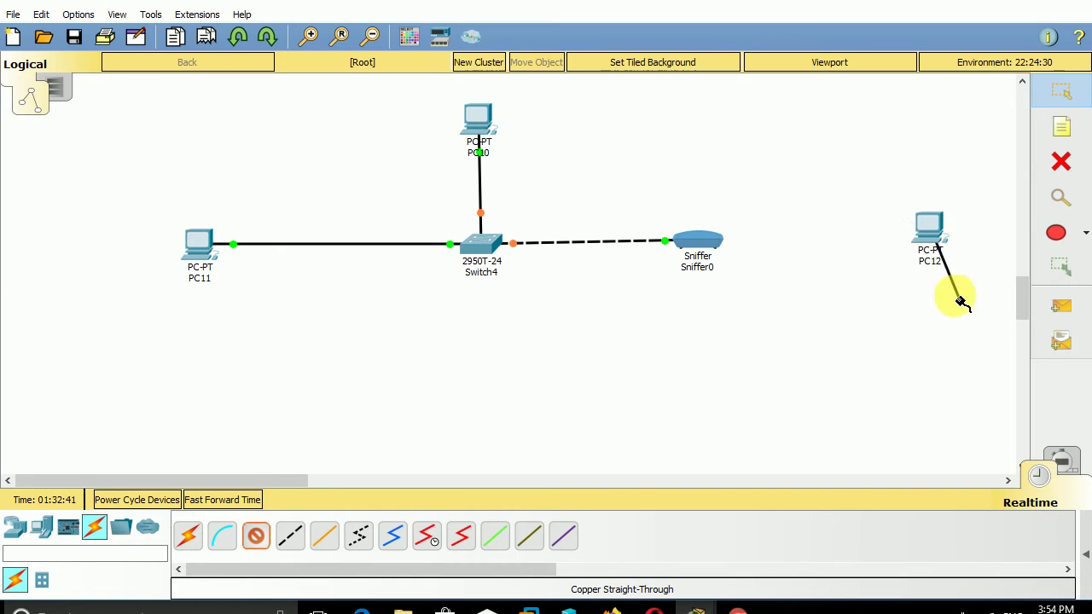
{"action": "left_click", "coordinate": [693, 239]}
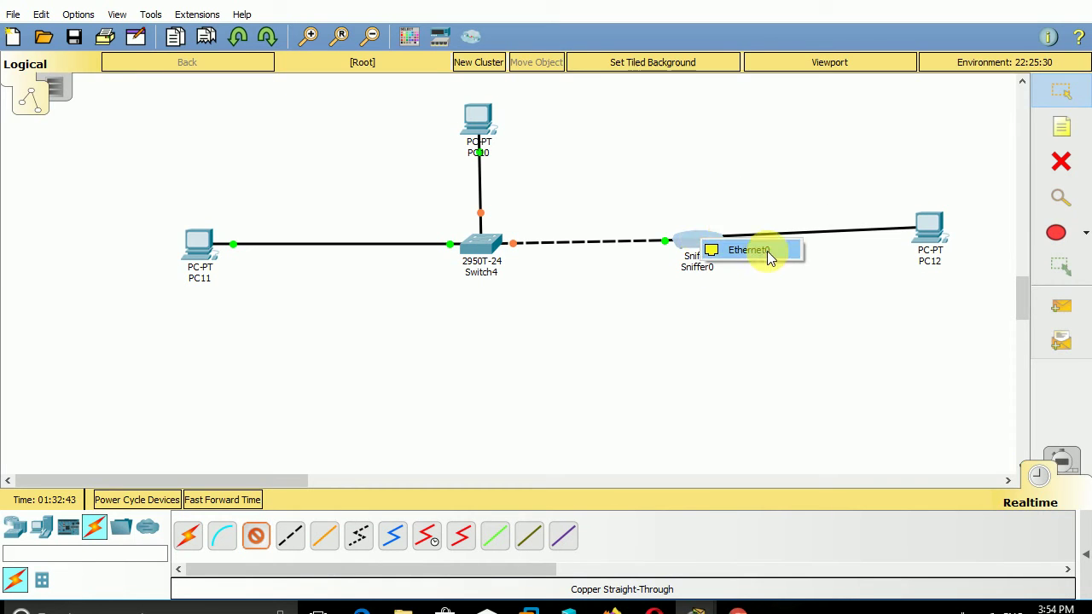
{"action": "left_click", "coordinate": [767, 253]}
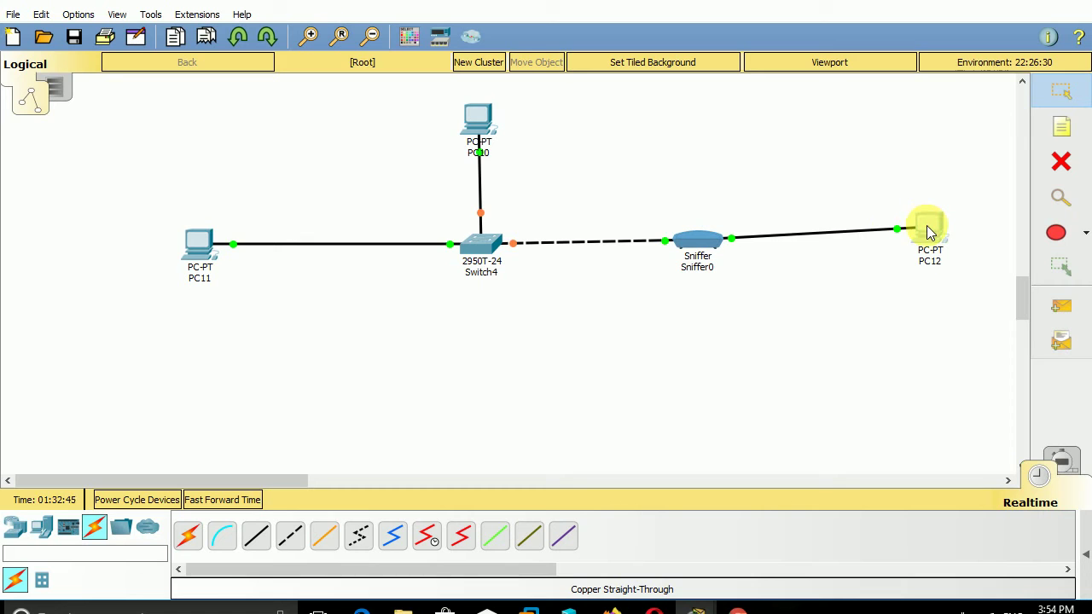
{"action": "left_click_drag", "start_coordinate": [929, 226], "coordinate": [929, 242]}
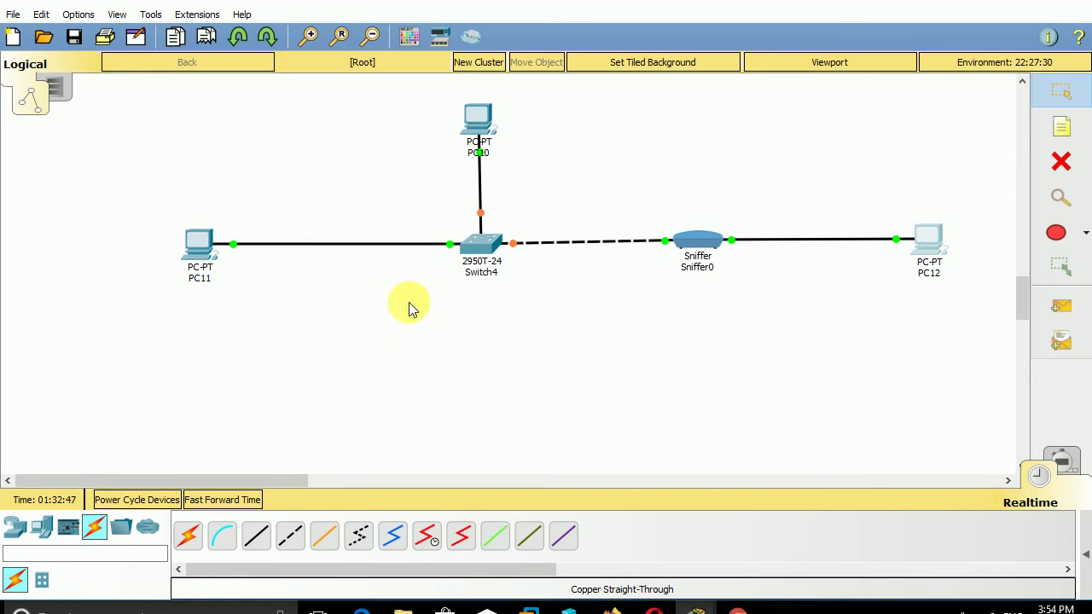
- Give PC11 the static IP address 192.168.1.10 with subnet mask 255.255.255.0, and close its window
{"action": "left_click", "coordinate": [195, 247]}
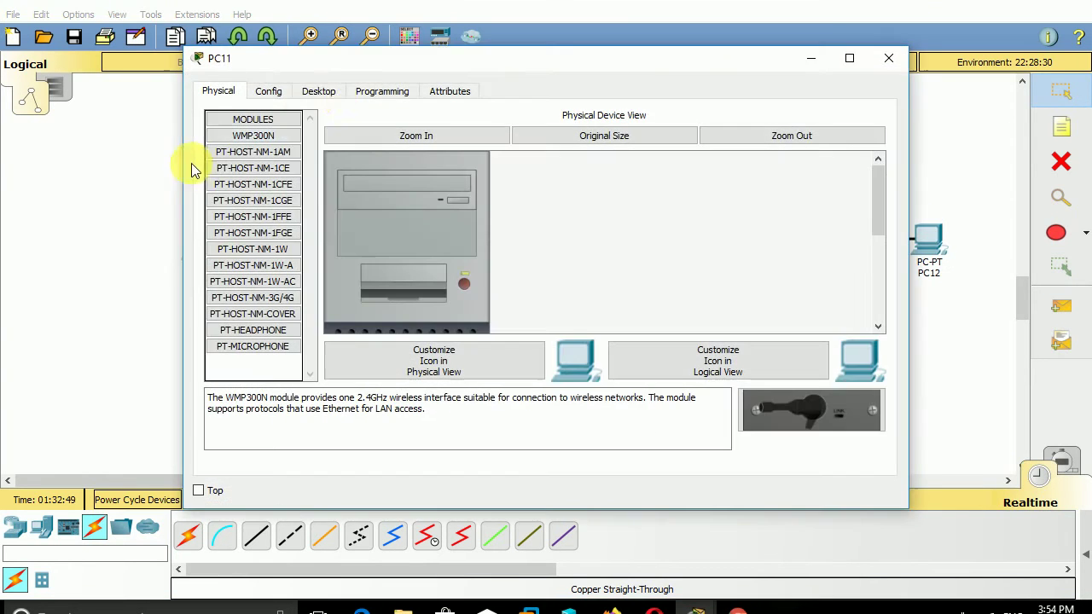
{"action": "left_click", "coordinate": [321, 90]}
{"action": "left_click", "coordinate": [261, 182]}
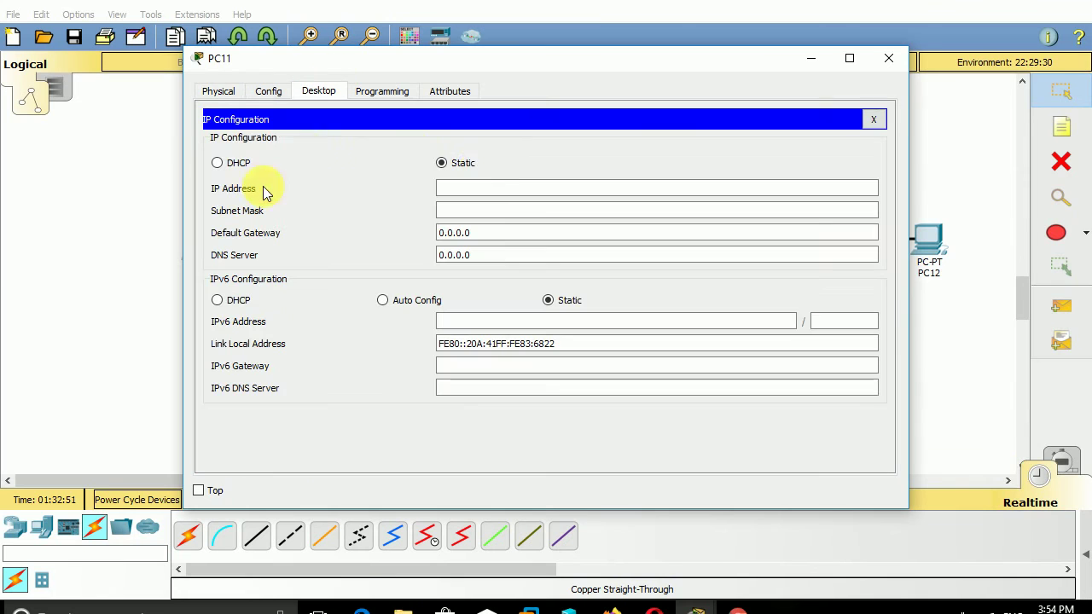
{"action": "left_click", "coordinate": [524, 186]}
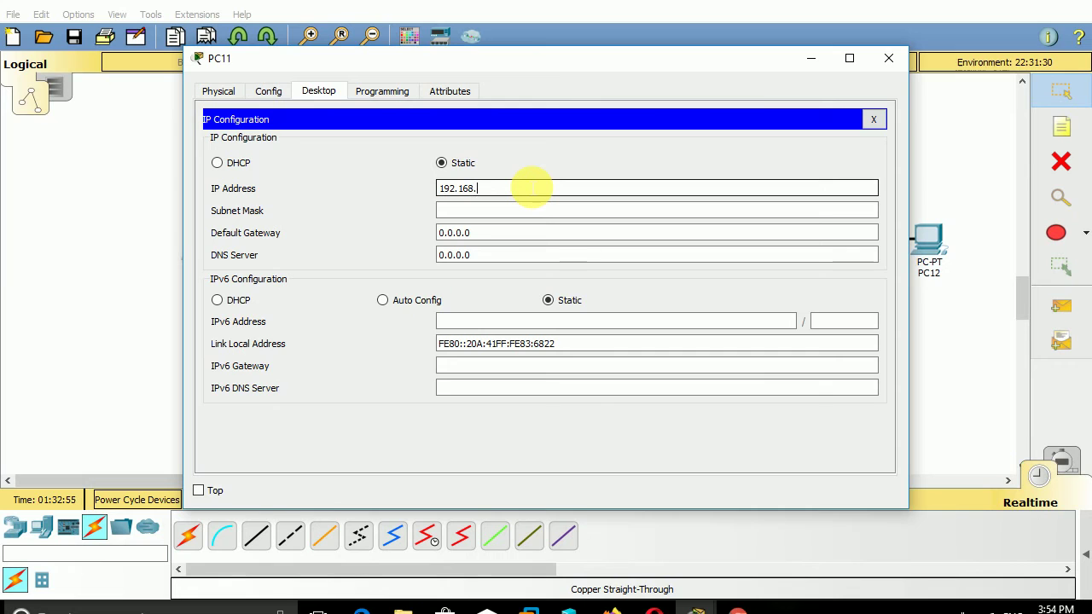
{"action": "type", "text": "192.168.1.10"}
{"action": "key", "text": "Tab"}
{"action": "key", "text": "Tab"}
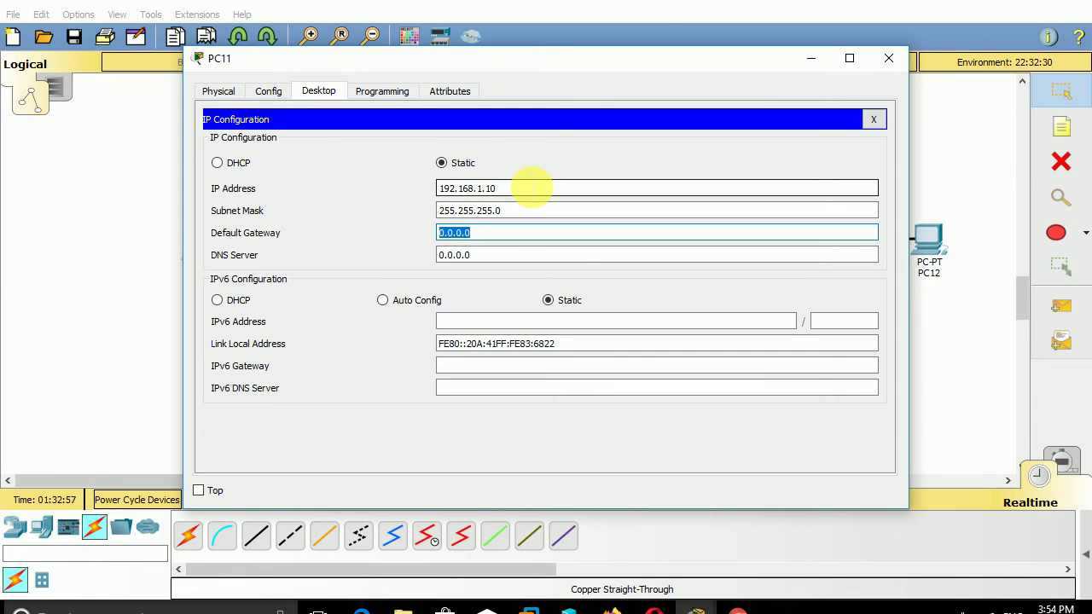
{"action": "left_click", "coordinate": [889, 58]}
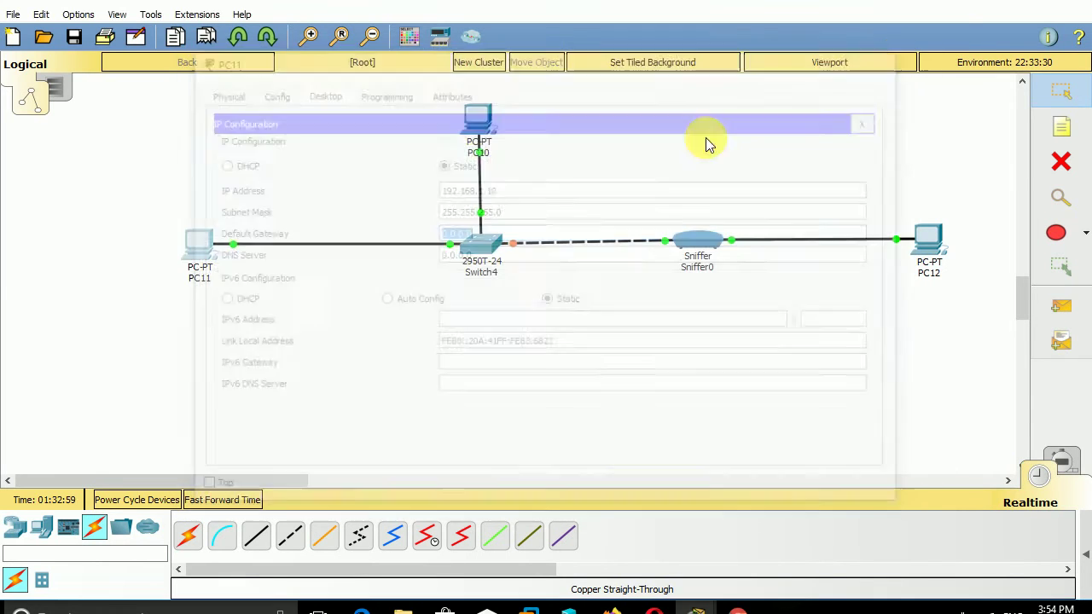
- Give PC10 the static IP address 192.168.1.20 with subnet mask 255.255.255.0, and close its window
{"action": "left_click", "coordinate": [486, 115]}
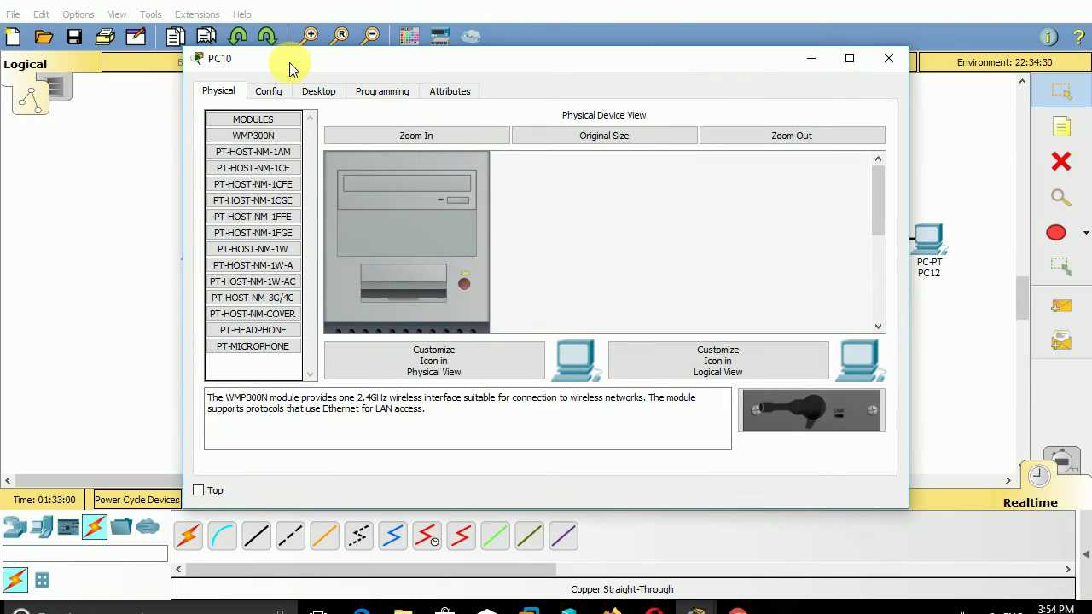
{"action": "left_click", "coordinate": [319, 91]}
{"action": "left_click", "coordinate": [276, 150]}
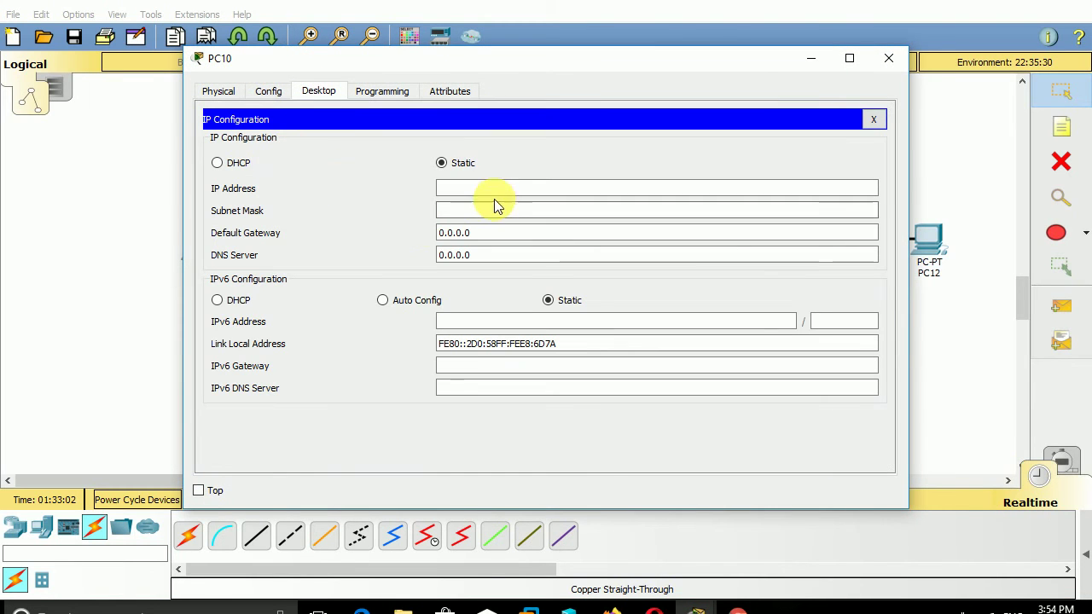
{"action": "left_click", "coordinate": [515, 194]}
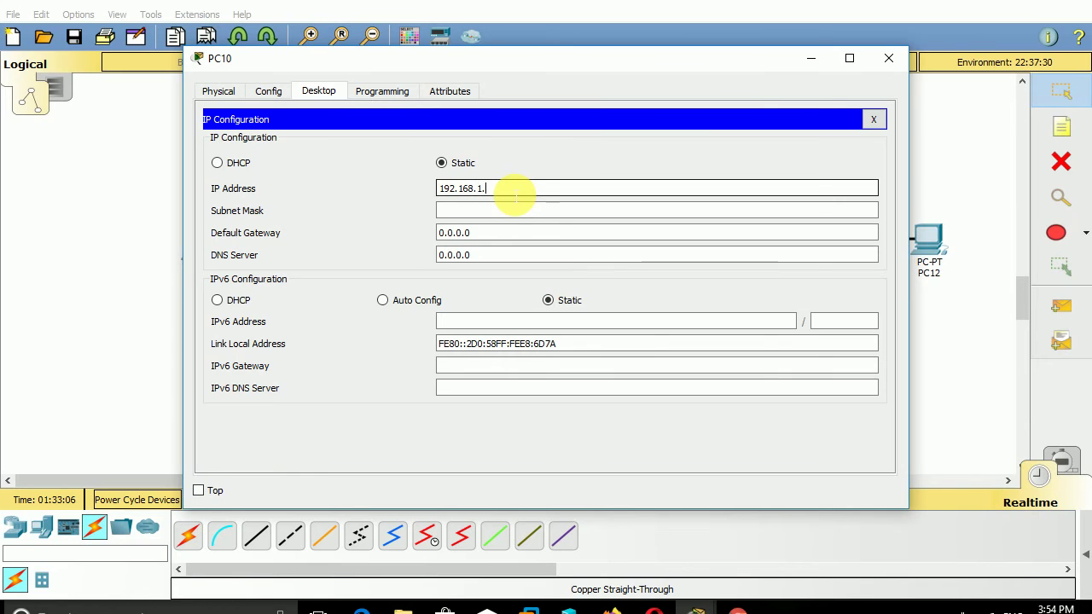
{"action": "key", "text": "Tab"}
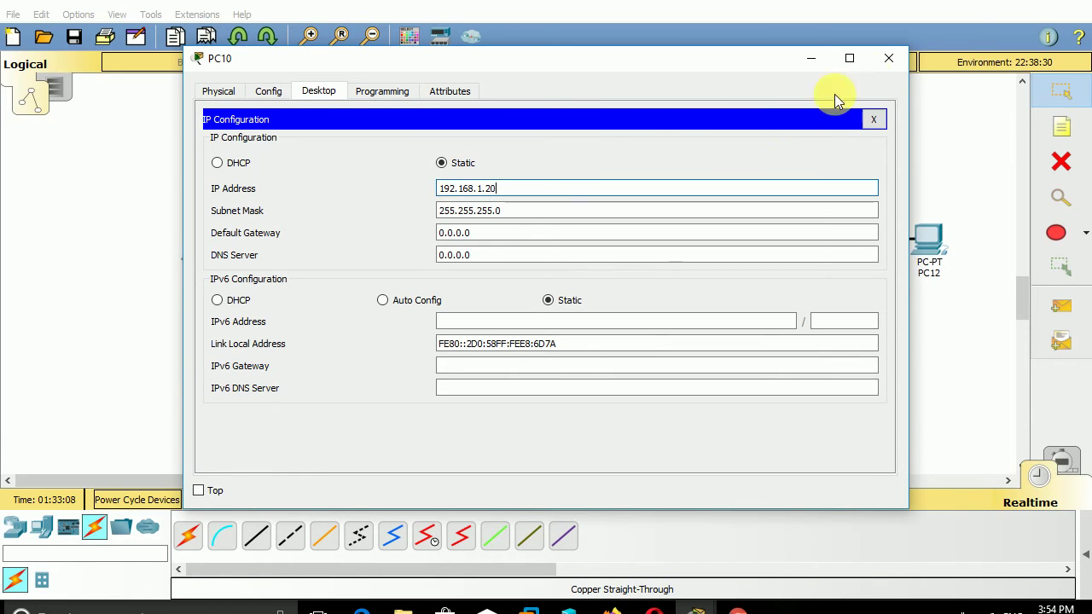
{"action": "left_click", "coordinate": [893, 58]}
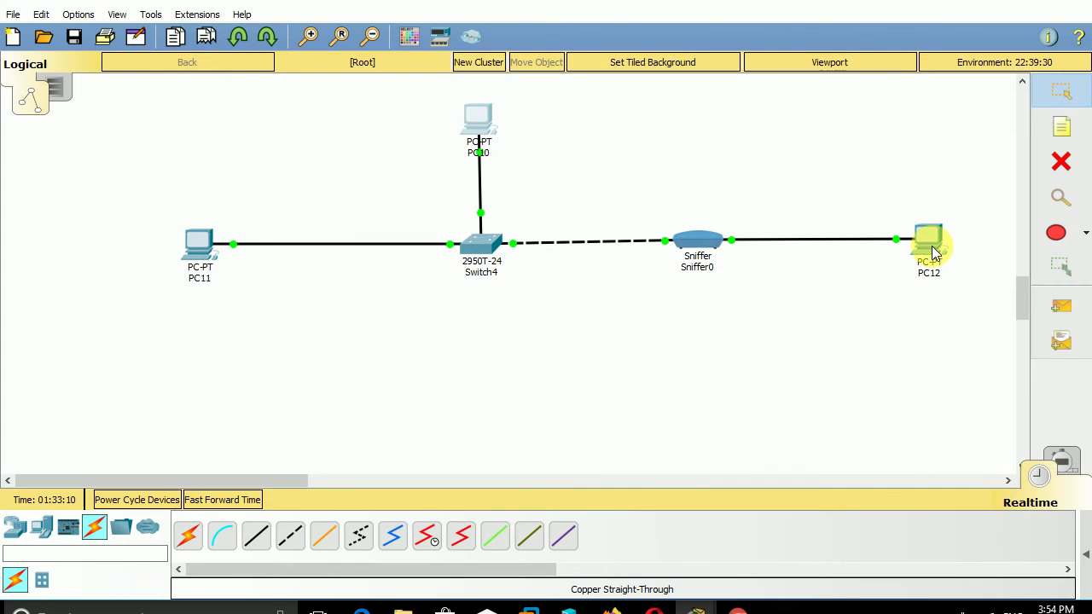
- Give PC12 the static IP address 192.168.1.30 and close its window
{"action": "left_click", "coordinate": [934, 253]}
{"action": "left_click", "coordinate": [317, 91]}
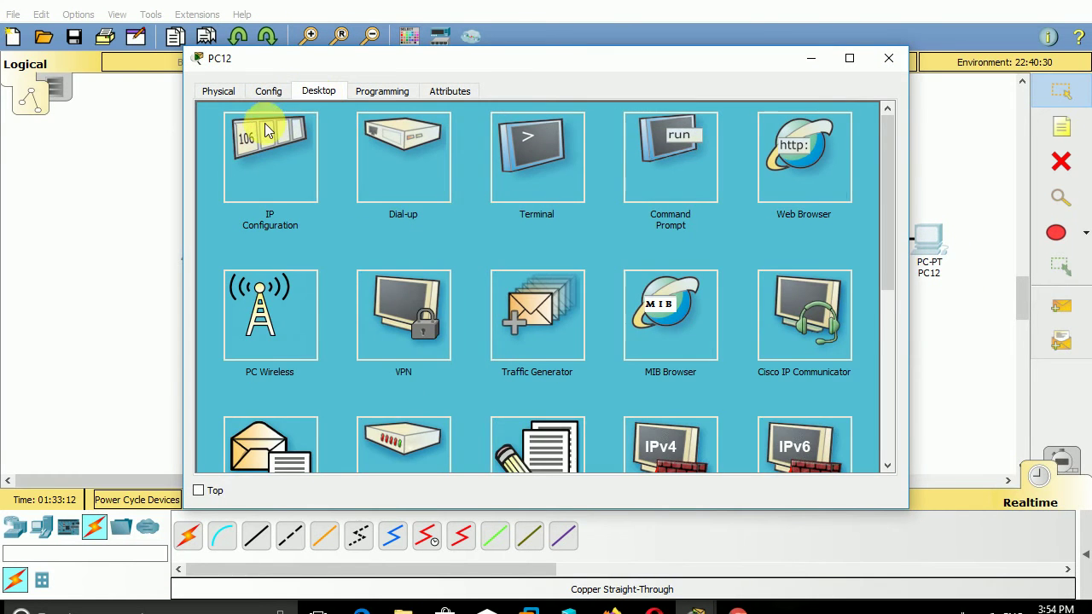
{"action": "left_click", "coordinate": [267, 130]}
{"action": "left_click", "coordinate": [507, 188]}
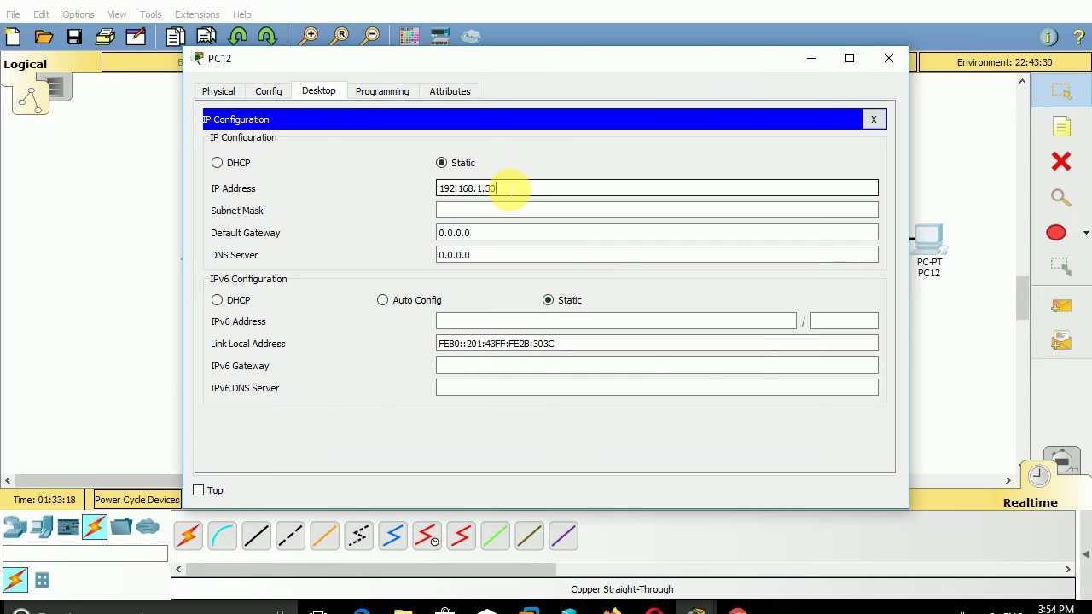
{"action": "left_click", "coordinate": [888, 58]}
- Ping 192.168.1.10, 192.168.1.20 and 192.168.1.30 from PC11's command prompt, and close the PC11 window
{"action": "left_click", "coordinate": [204, 247]}
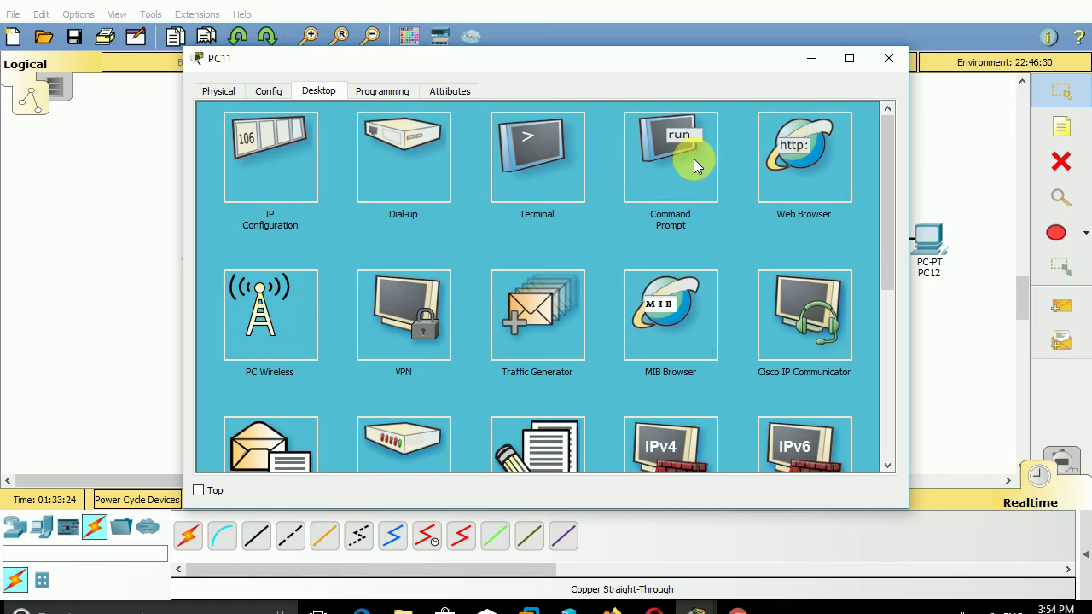
{"action": "left_click", "coordinate": [692, 161]}
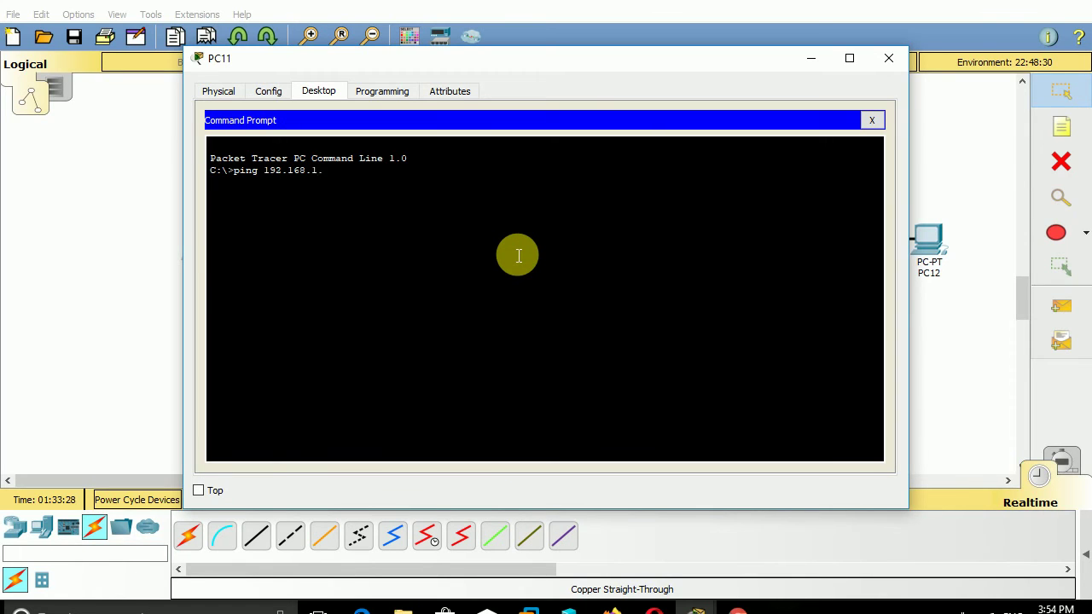
{"action": "type", "text": "ping 192.168.1.10"}
{"action": "key", "text": "Return"}
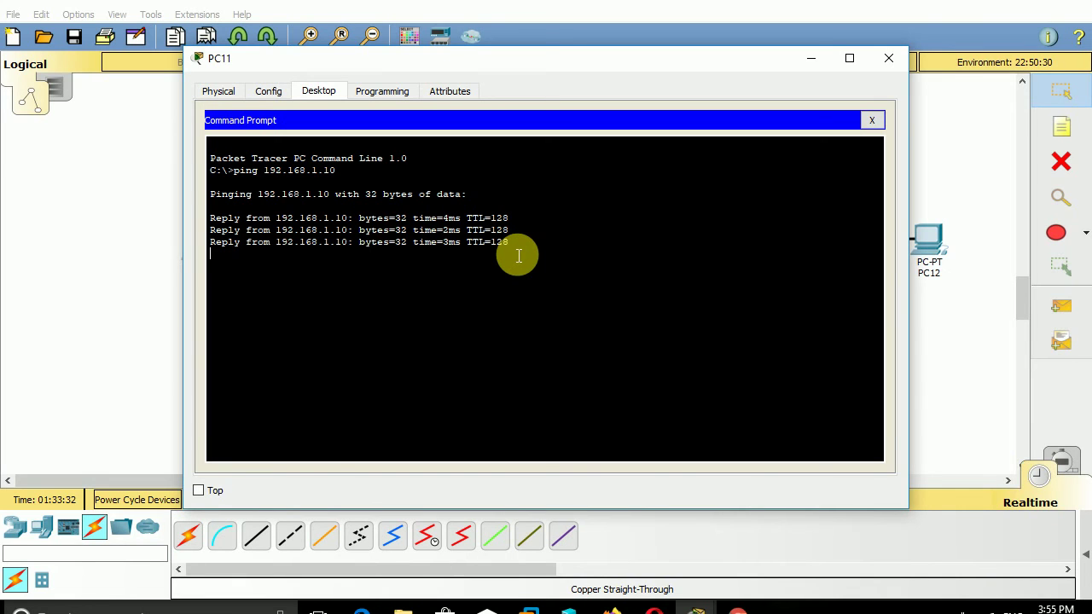
{"action": "key", "text": "Up"}
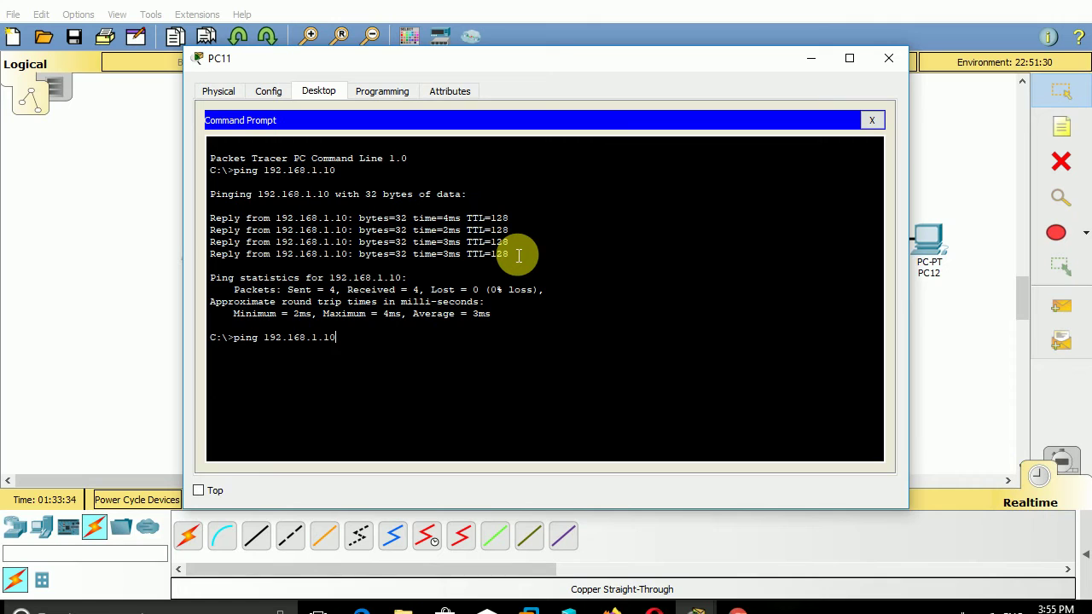
{"action": "key", "text": "Return"}
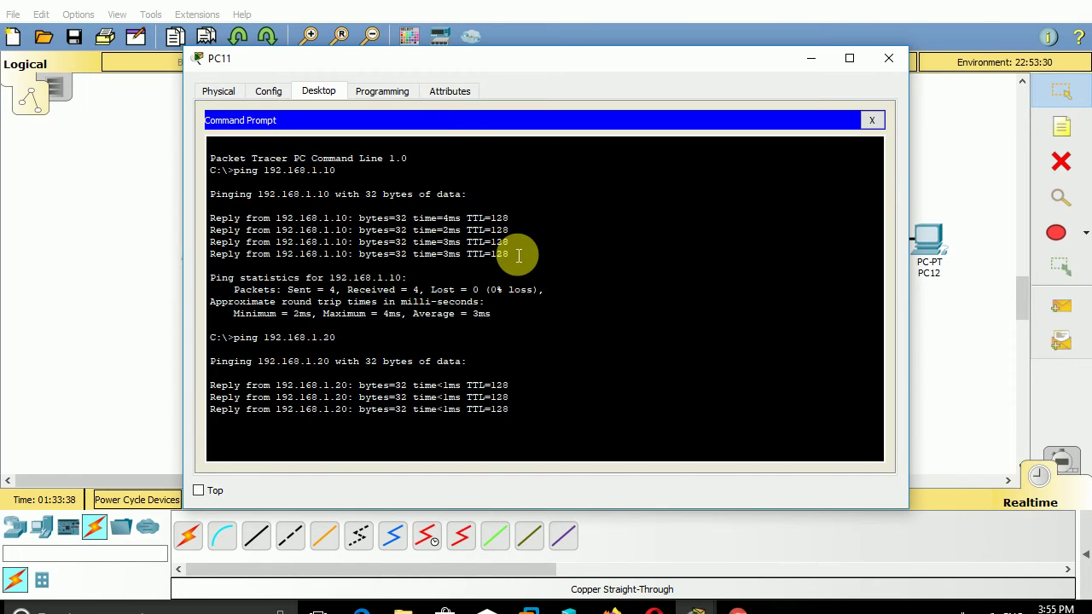
{"action": "key", "text": "Up"}
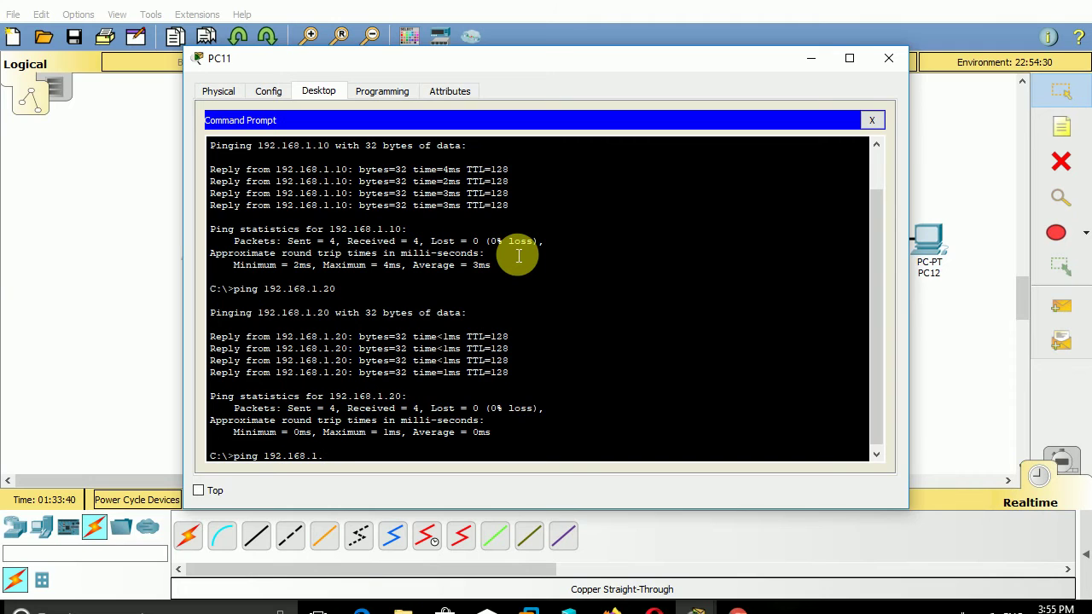
{"action": "key", "text": "Return"}
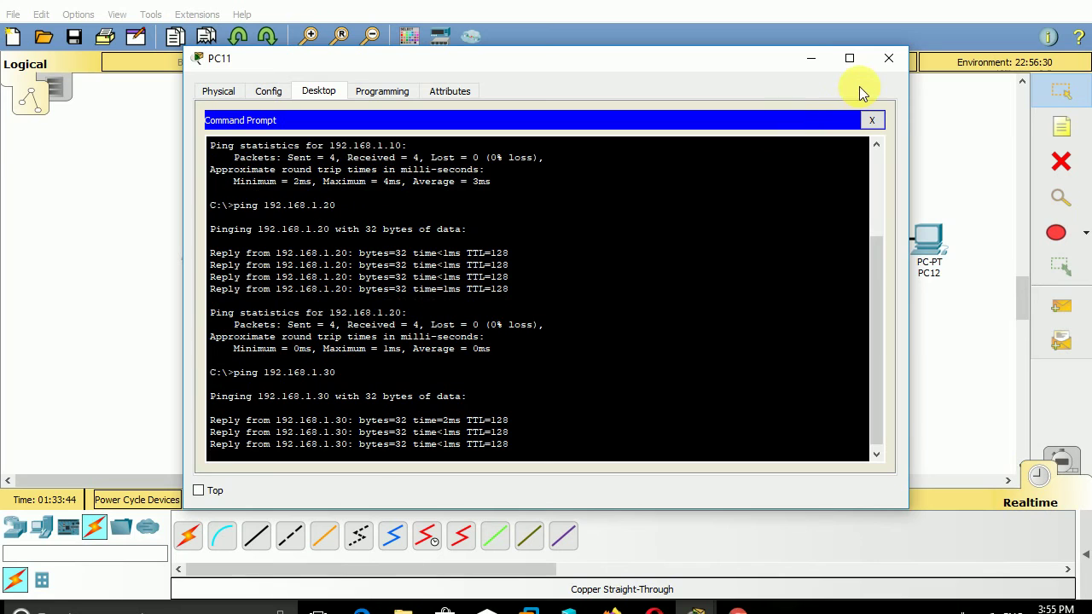
{"action": "left_click", "coordinate": [890, 66]}
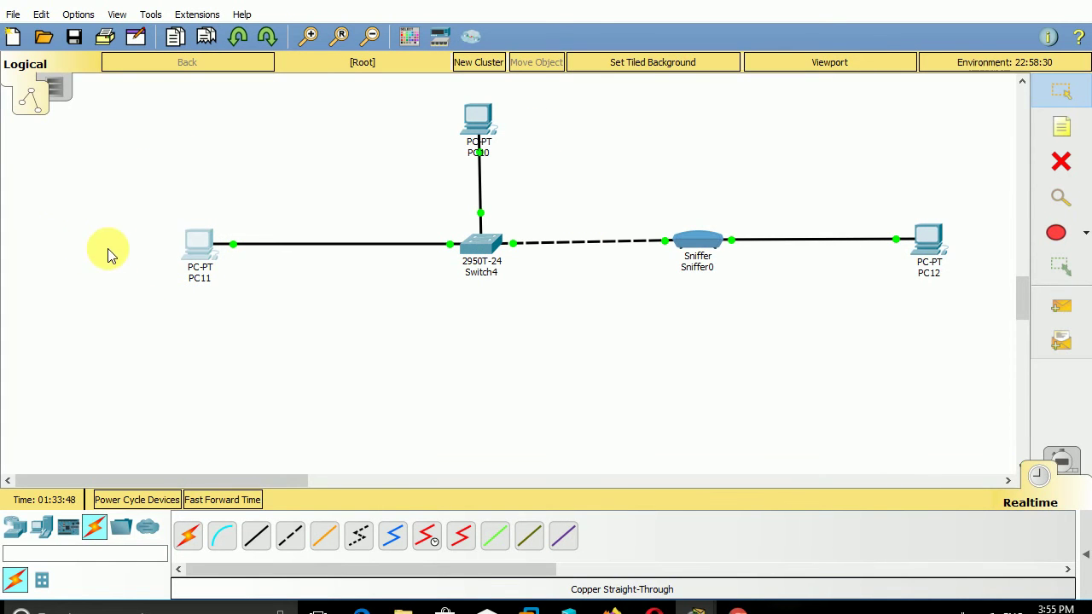
{"action": "left_click_drag", "start_coordinate": [251, 251], "coordinate": [97, 203]}
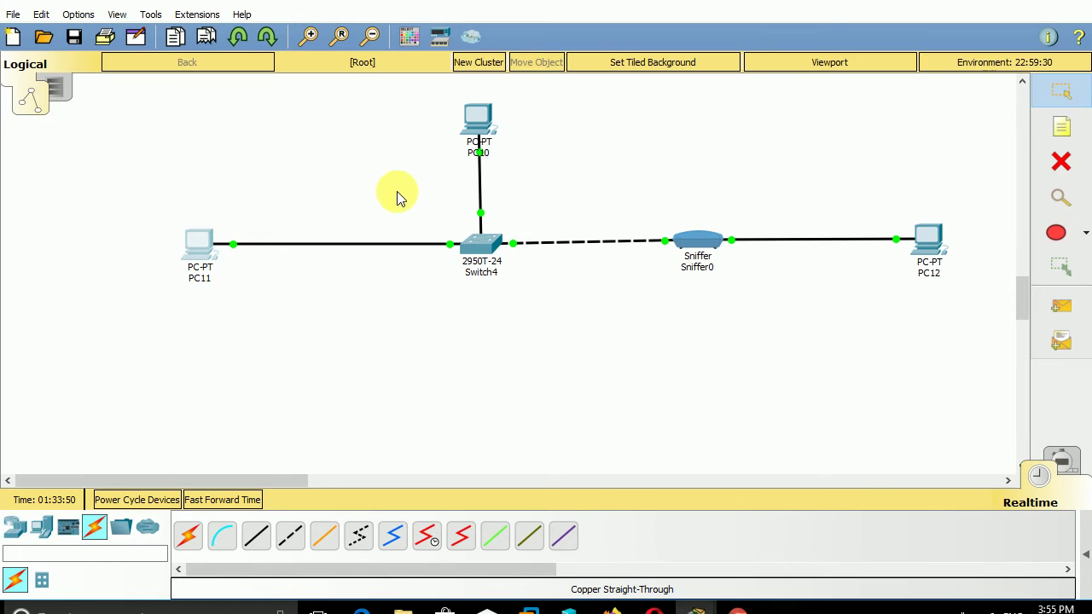
{"action": "left_click_drag", "start_coordinate": [416, 100], "coordinate": [524, 151]}
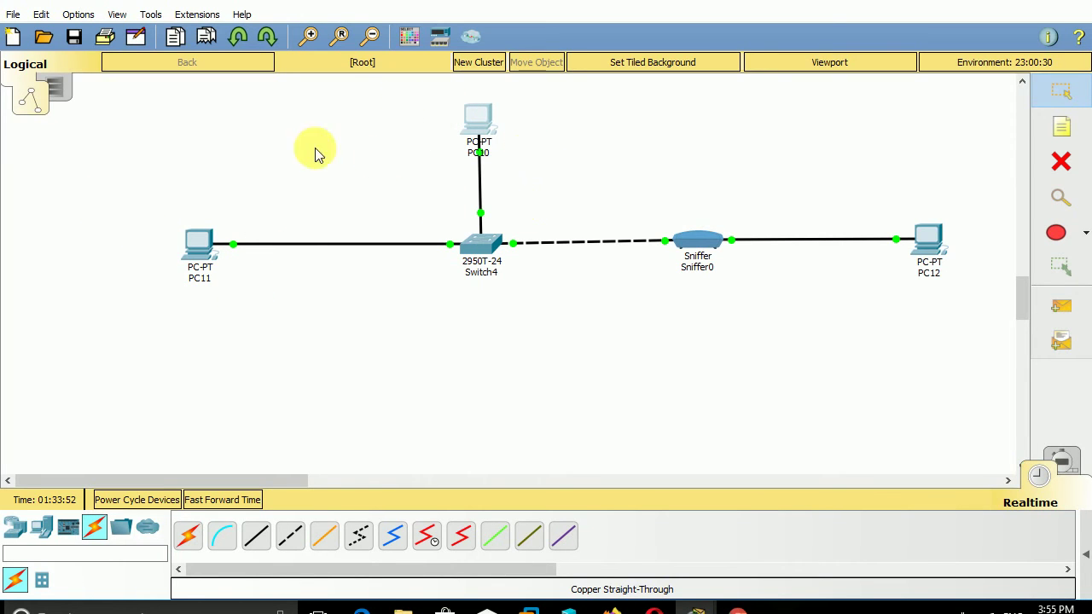
{"action": "left_click_drag", "start_coordinate": [604, 203], "coordinate": [793, 293]}
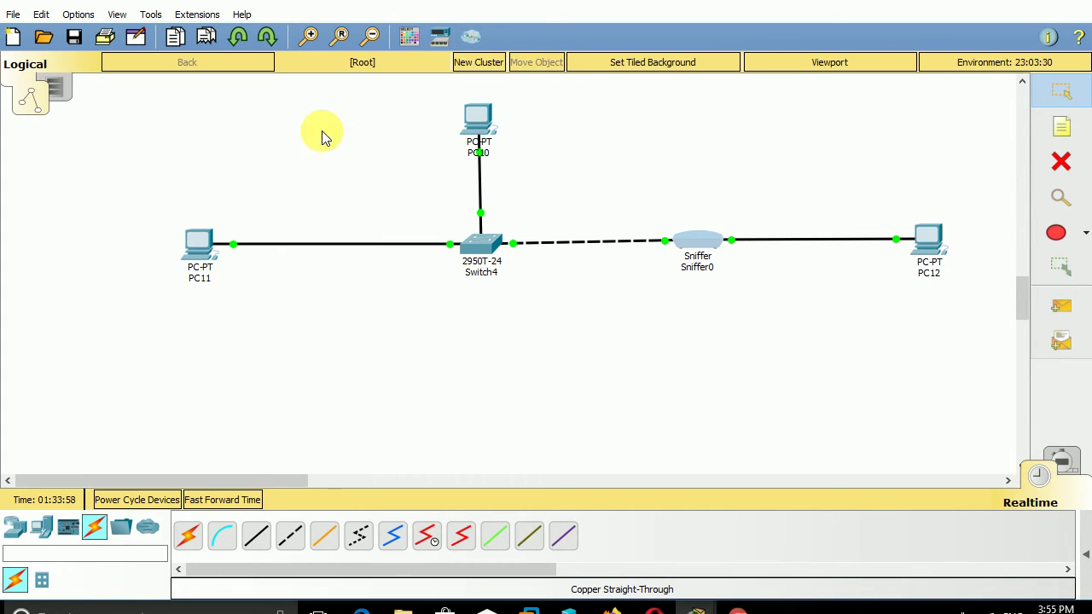
- Move PC11 a little closer to Switch4
{"action": "left_click_drag", "start_coordinate": [198, 243], "coordinate": [258, 246]}
{"action": "left_click", "coordinate": [251, 239]}
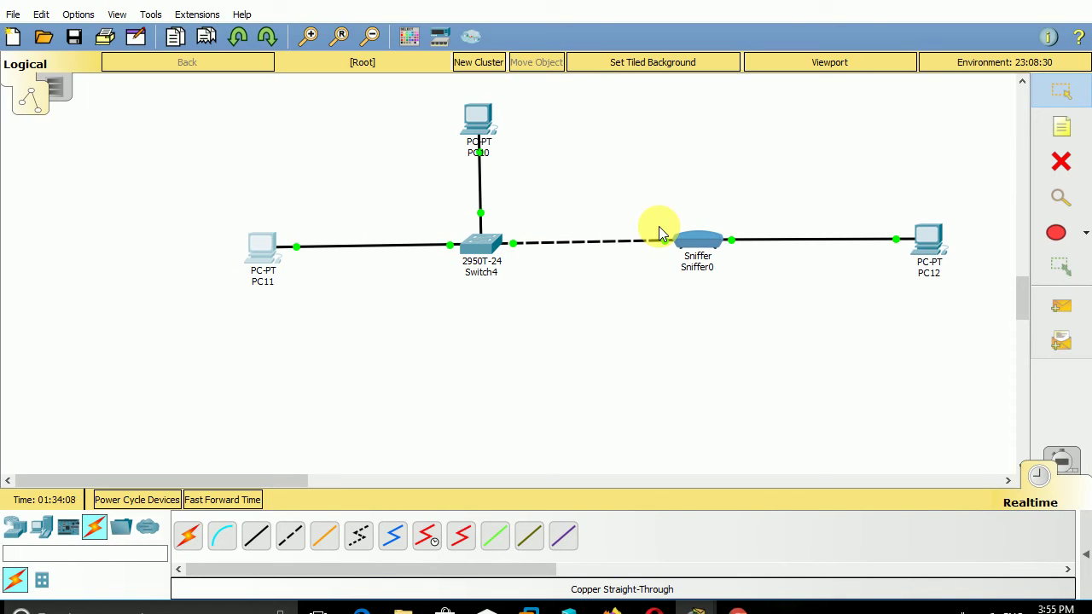
{"action": "left_click_drag", "start_coordinate": [170, 207], "coordinate": [346, 322]}
{"action": "left_click_drag", "start_coordinate": [429, 100], "coordinate": [543, 168]}
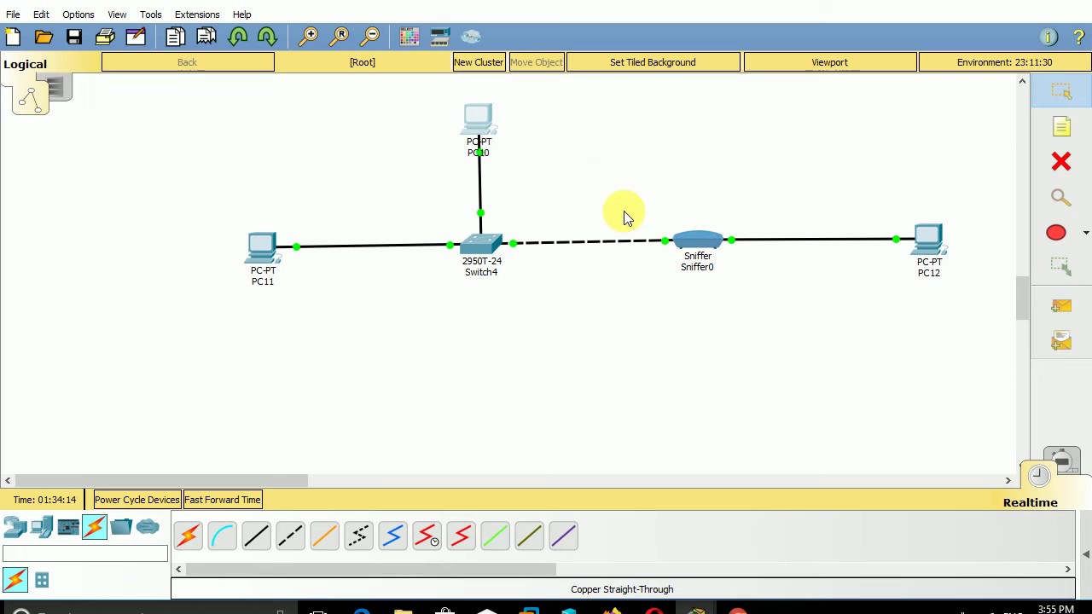
{"action": "left_click_drag", "start_coordinate": [619, 202], "coordinate": [788, 328]}
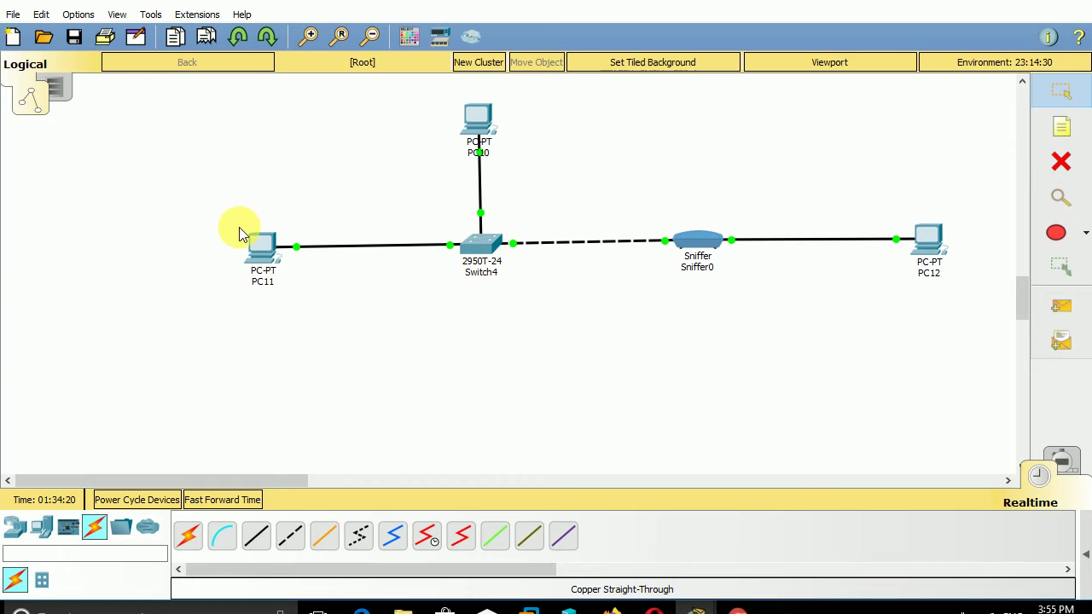
{"action": "left_click_drag", "start_coordinate": [200, 215], "coordinate": [511, 294]}
- Open Switch4's command line interface, enlarge its window and start the console session
{"action": "left_click", "coordinate": [489, 248]}
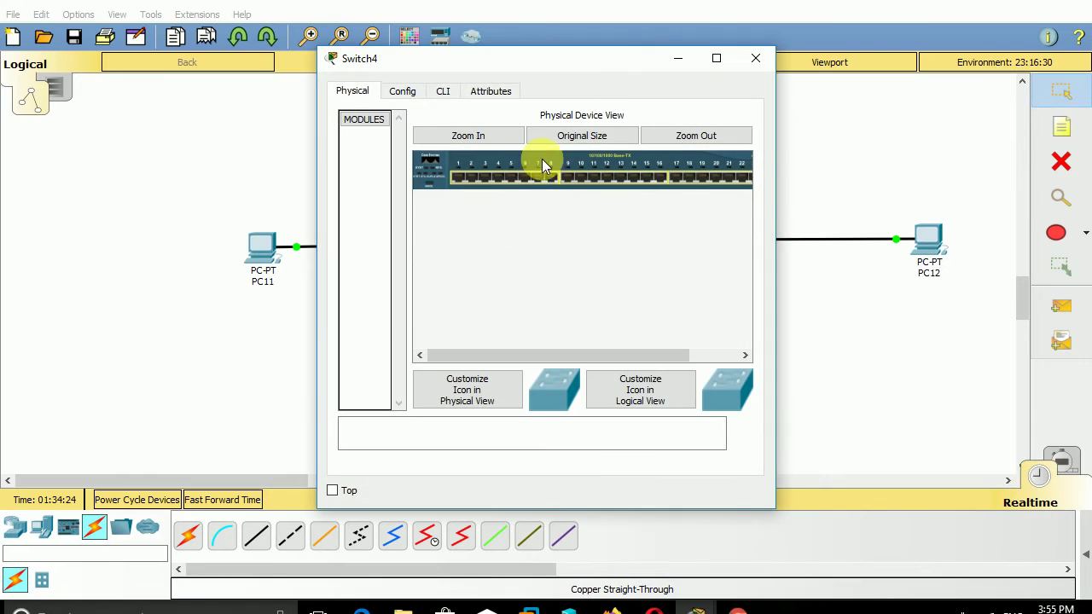
{"action": "left_click", "coordinate": [450, 91]}
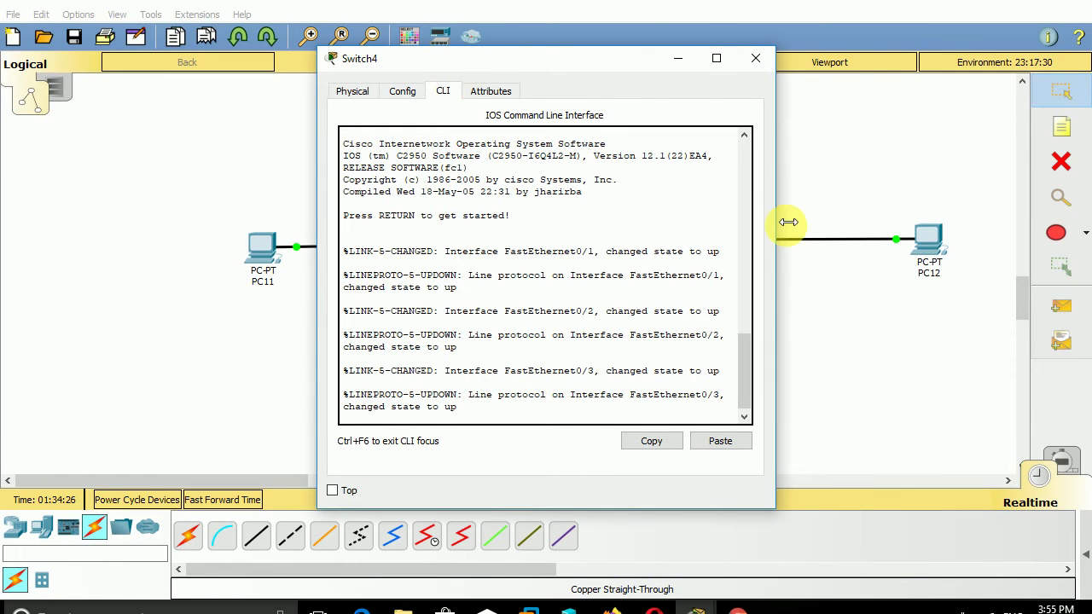
{"action": "left_click_drag", "start_coordinate": [789, 222], "coordinate": [972, 232]}
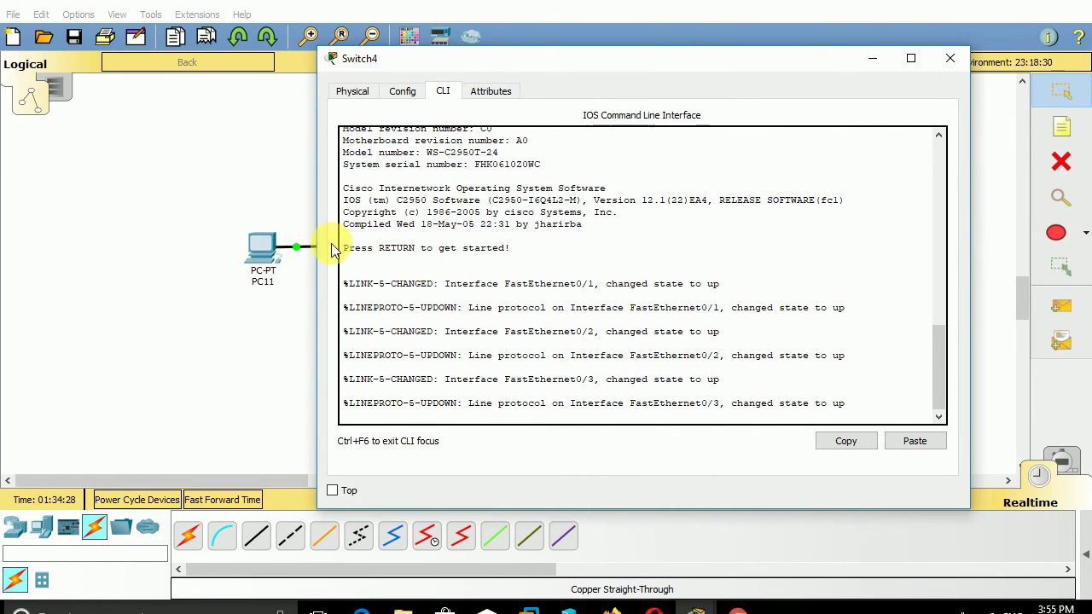
{"action": "left_click_drag", "start_coordinate": [319, 248], "coordinate": [146, 228]}
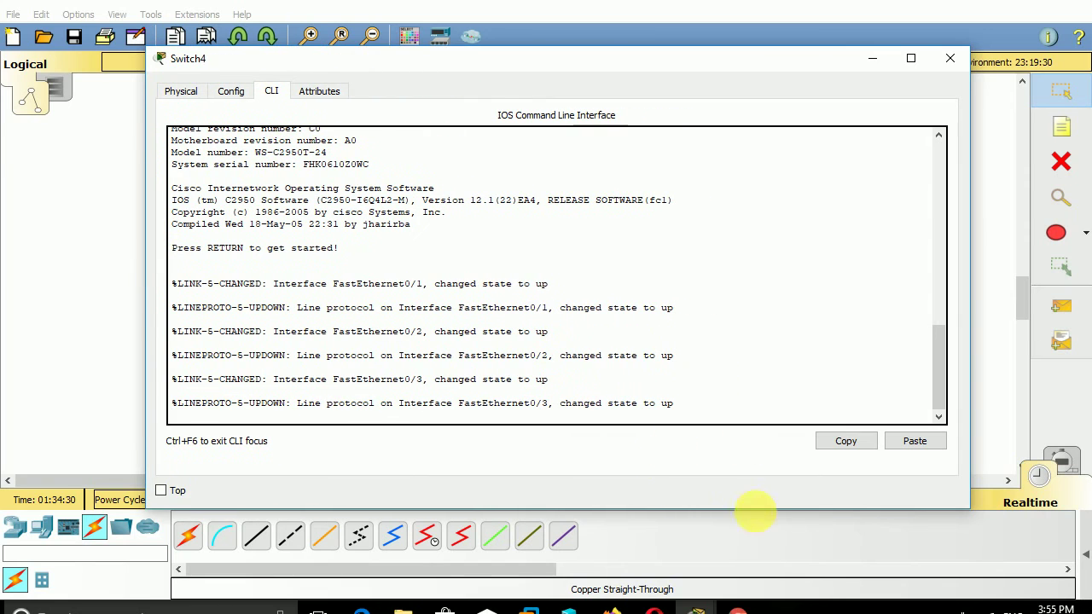
{"action": "left_click_drag", "start_coordinate": [756, 512], "coordinate": [765, 545]}
{"action": "left_click", "coordinate": [785, 441]}
{"action": "key", "text": "Return"}
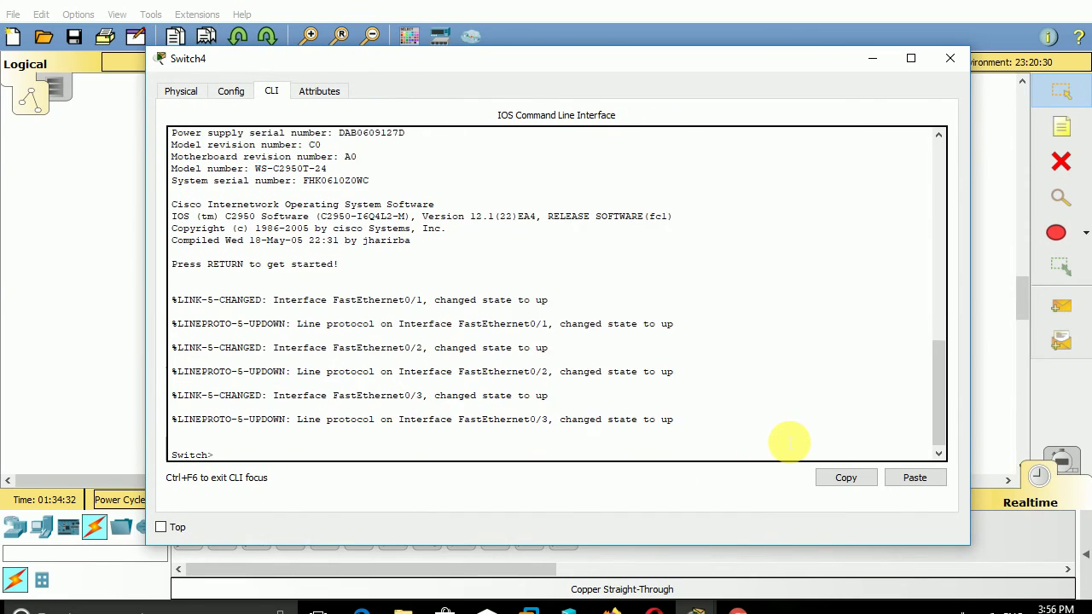
{"action": "key", "text": "Return"}
{"action": "key", "text": "Return"}
{"action": "key", "text": "Return"}
{"action": "key", "text": "Return"}
{"action": "type", "text": "ean"}
{"action": "key", "text": "Return"}
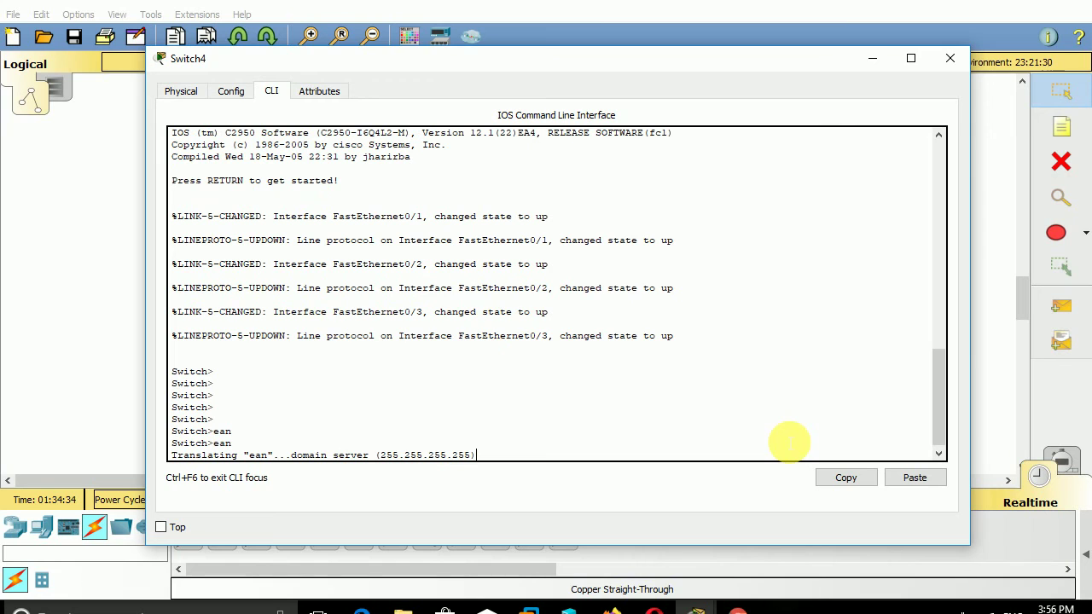
{"action": "key", "text": "ctrl+shift+6"}
{"action": "key", "text": "Return"}
{"action": "key", "text": "Return"}
{"action": "key", "text": "Return"}
- Enter privileged EXEC mode on Switch4 with the enable command
{"action": "type", "text": "ena"}
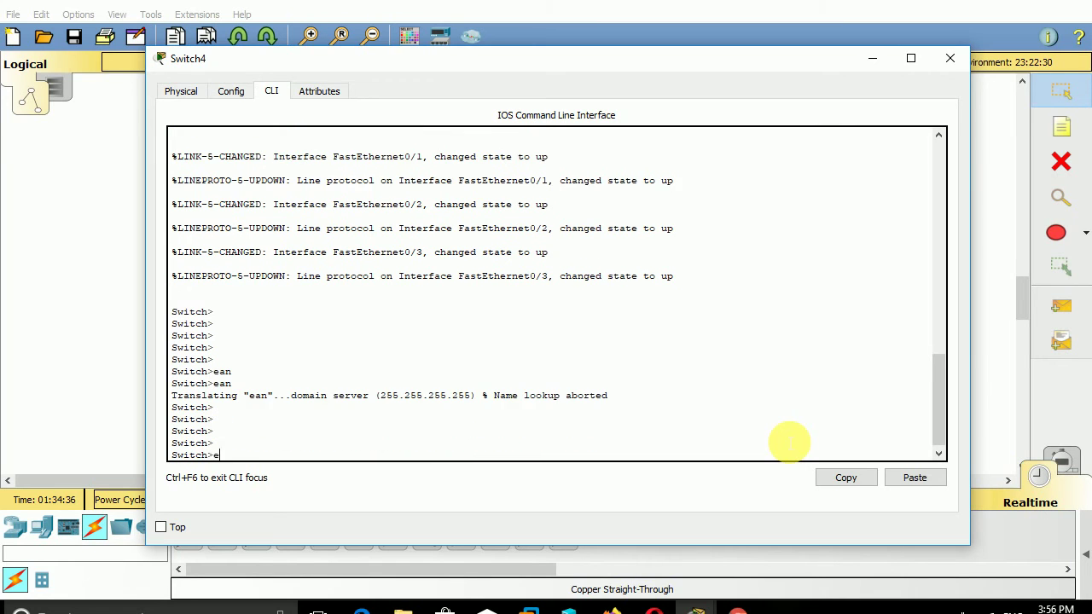
{"action": "key", "text": "Tab"}
{"action": "key", "text": "Return"}
{"action": "key", "text": "Return"}
{"action": "key", "text": "Return"}
{"action": "key", "text": "Return"}
{"action": "key", "text": "Return"}
{"action": "key", "text": "Return"}
- Enter global configuration mode on Switch4 with config t
{"action": "type", "text": "conf"}
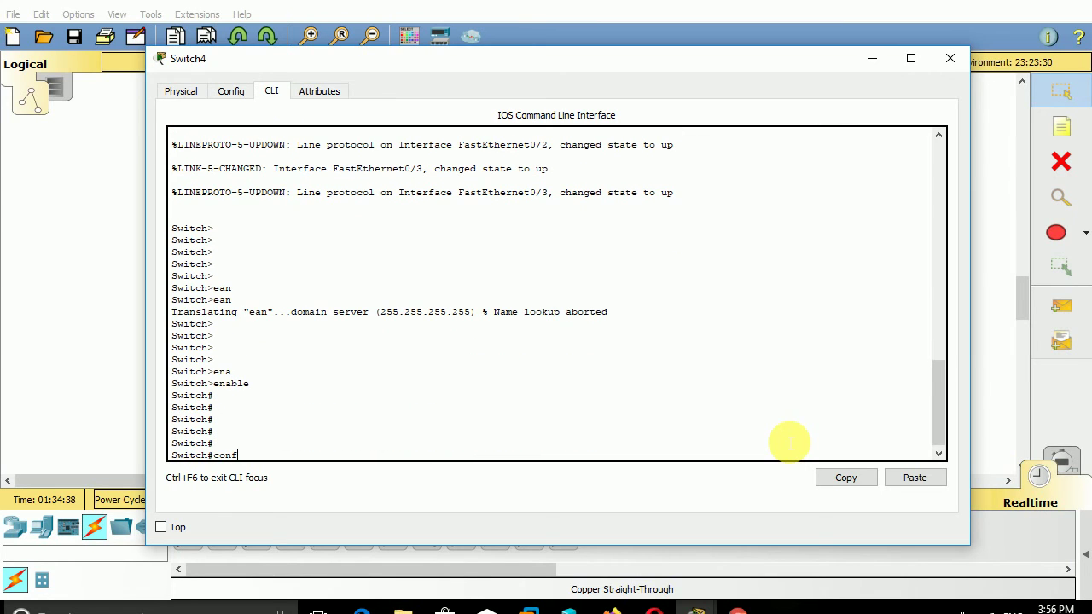
{"action": "type", "text": "ig t"}
{"action": "key", "text": "Return"}
{"action": "key", "text": "Return"}
{"action": "key", "text": "Return"}
{"action": "key", "text": "Return"}
{"action": "key", "text": "Return"}
{"action": "key", "text": "Return"}
{"action": "key", "text": "Return"}
{"action": "key", "text": "Return"}
{"action": "key", "text": "Return"}
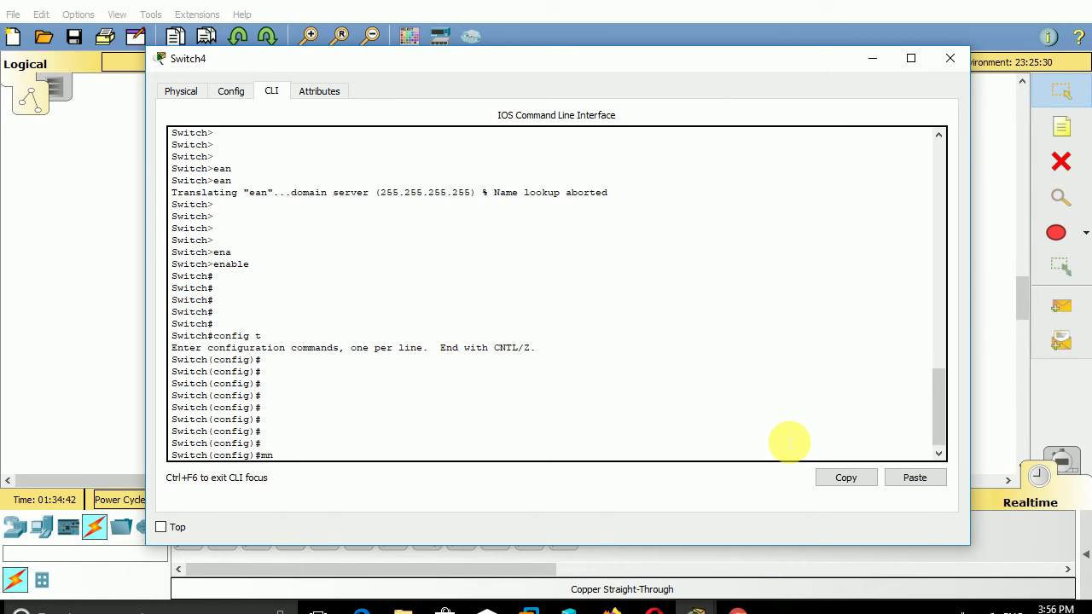
- List the allowed IDs for the monitor session command and the options available for session 10
{"action": "key", "text": "BackSpace"}
{"action": "key", "text": "BackSpace"}
{"action": "type", "text": "mo"}
{"action": "key", "text": "Tab"}
{"action": "type", "text": "se"}
{"action": "key", "text": "Tab"}
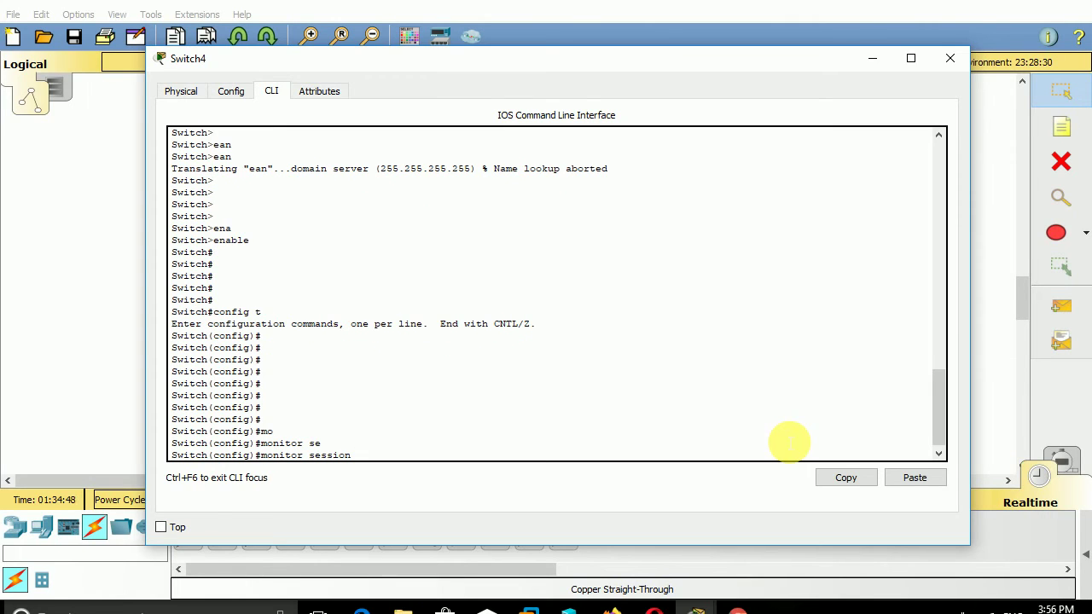
{"action": "type", "text": "?"}
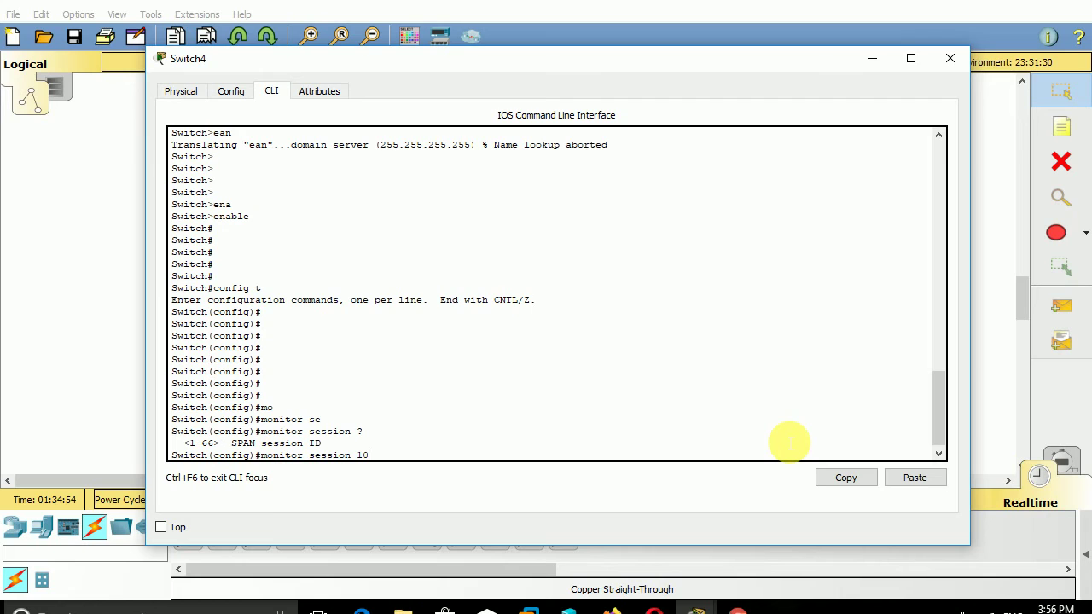
{"action": "type", "text": "10 ?"}
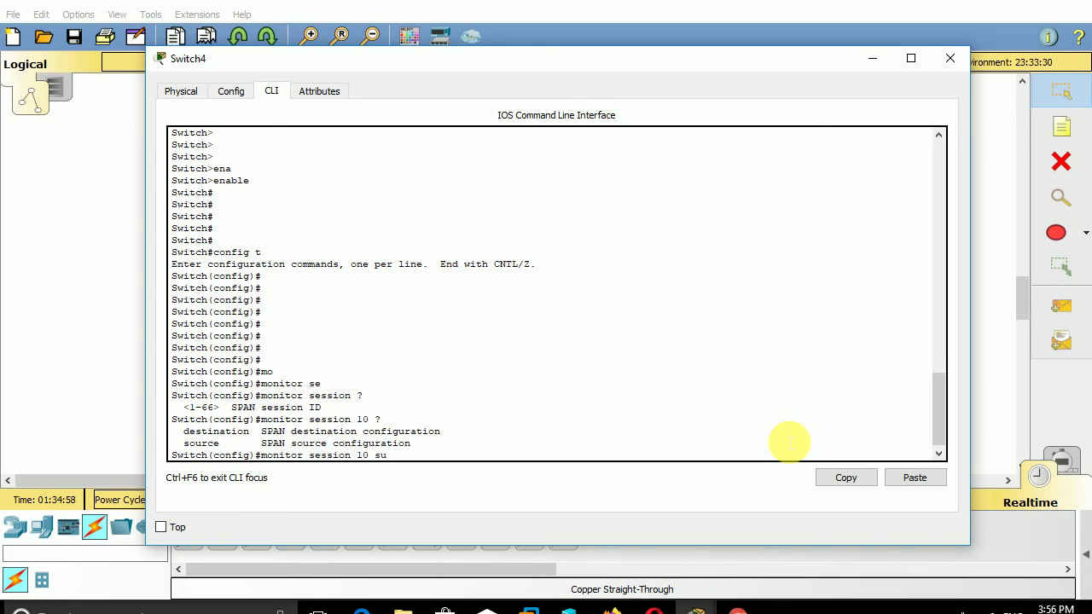
- Try to set 0/1 as the source of monitor session 10
{"action": "key", "text": "Tab"}
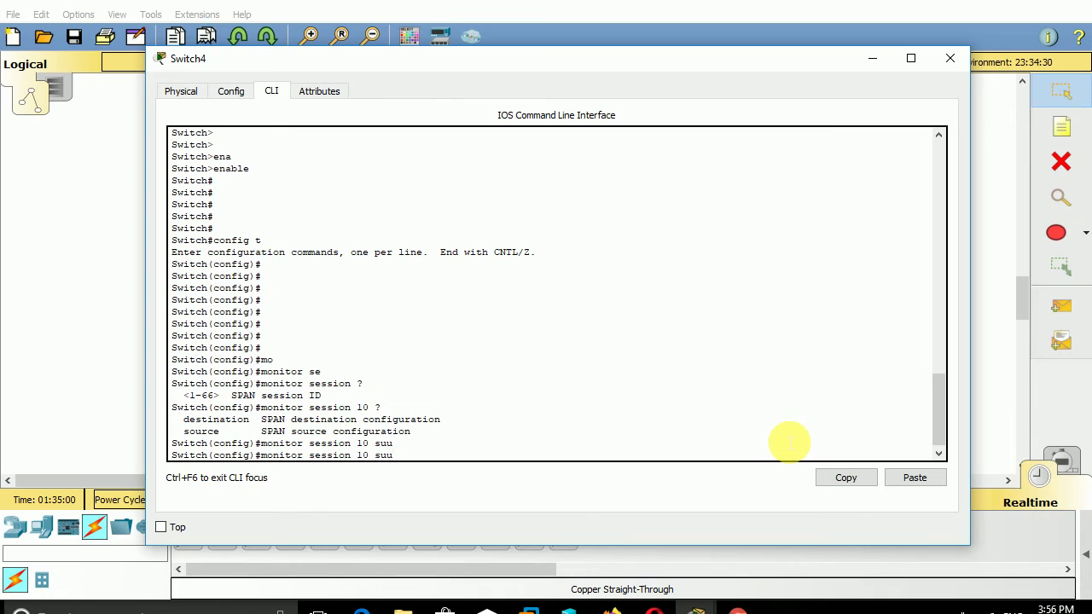
{"action": "type", "text": "ou"}
{"action": "key", "text": "Tab"}
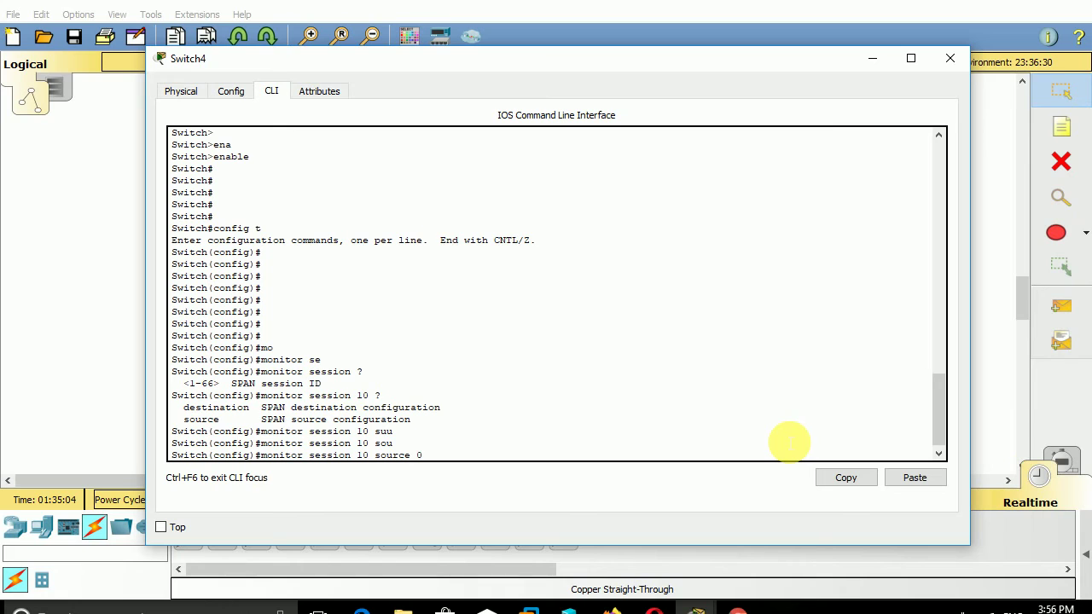
{"action": "type", "text": "0/1"}
{"action": "key", "text": "Return"}
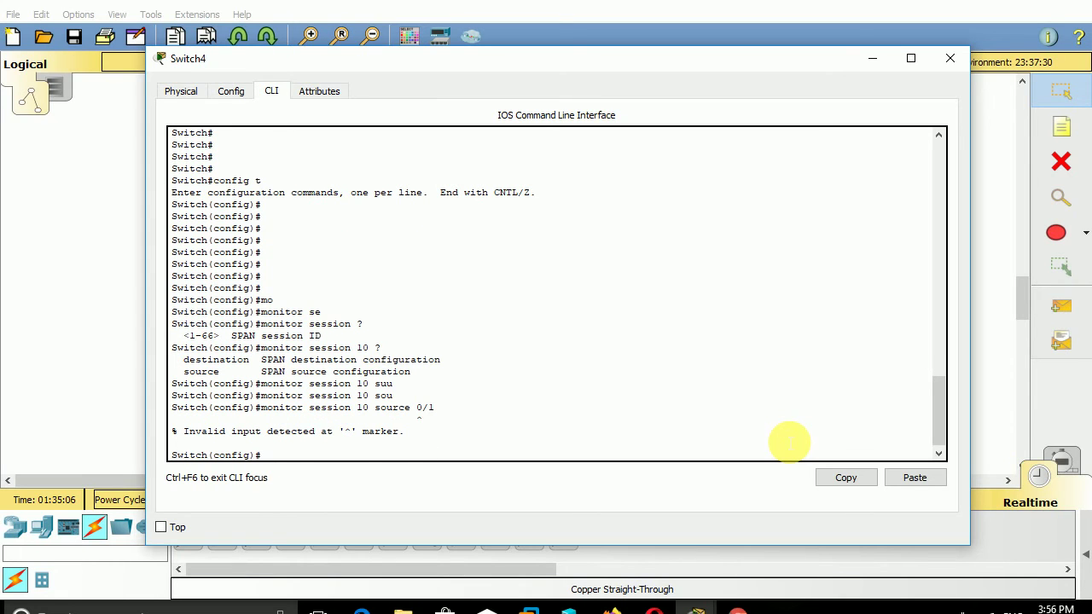
- Look up the source options of monitor session 10 and try to set its source interface to fastEthernet o/1
{"action": "key", "text": "Up"}
{"action": "type", "text": "?"}
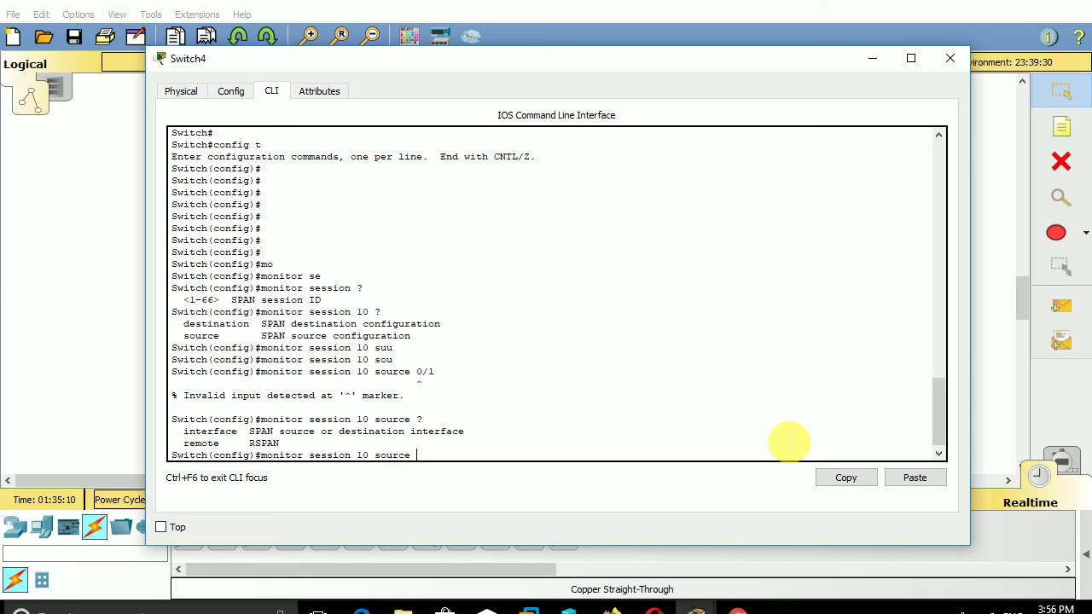
{"action": "type", "text": "int"}
{"action": "key", "text": "Tab"}
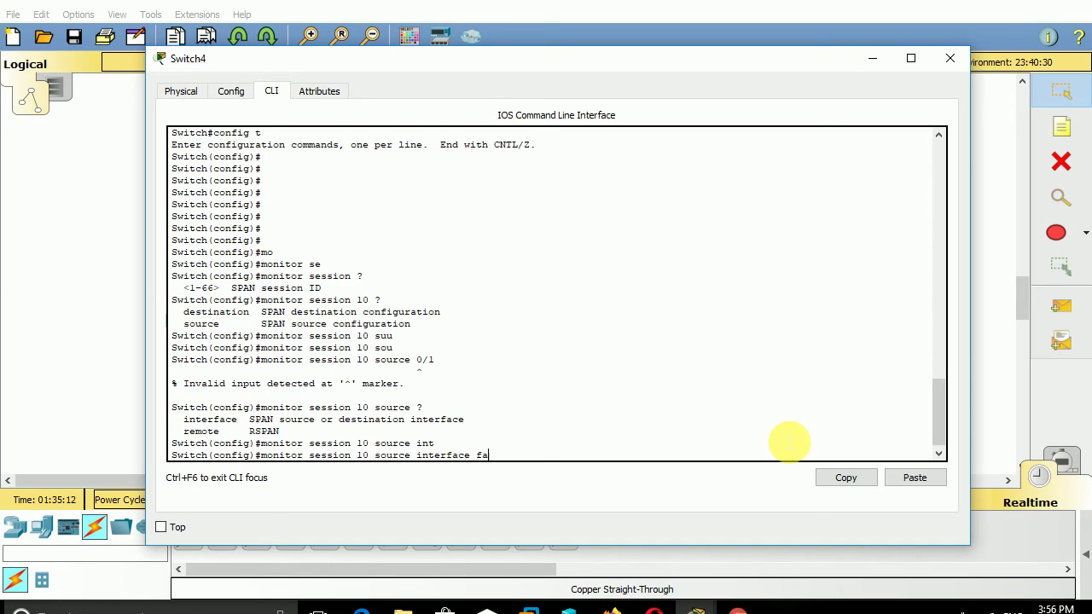
{"action": "type", "text": "fa"}
{"action": "key", "text": "Tab"}
{"action": "type", "text": "0."}
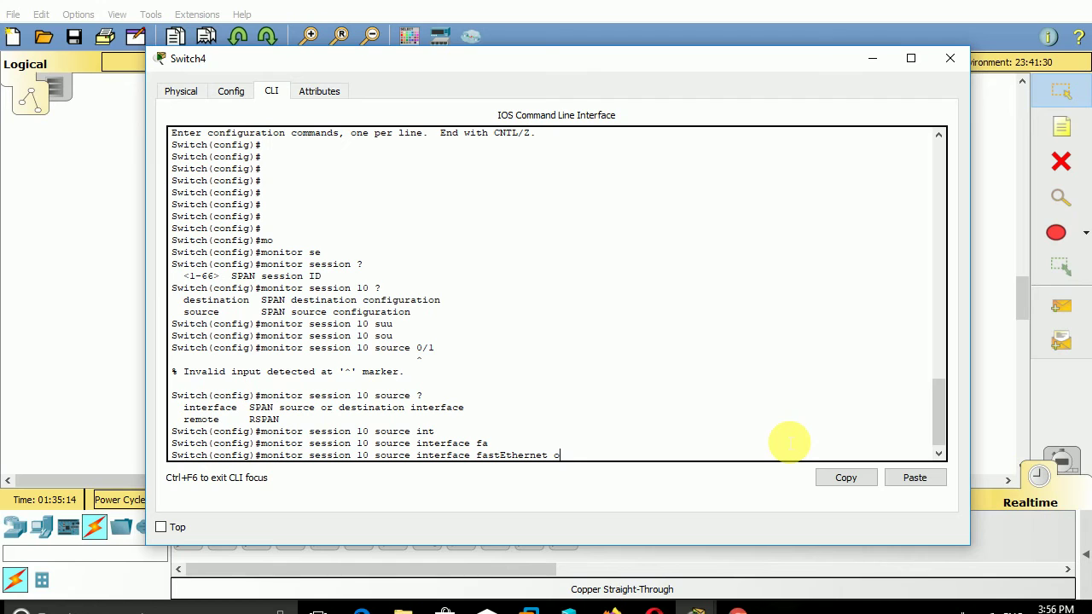
{"action": "type", "text": "1"}
{"action": "key", "text": "Return"}
{"action": "key", "text": "Return"}
{"action": "key", "text": "Return"}
{"action": "key", "text": "Return"}
{"action": "key", "text": "Return"}
{"action": "key", "text": "Return"}
{"action": "key", "text": "Return"}
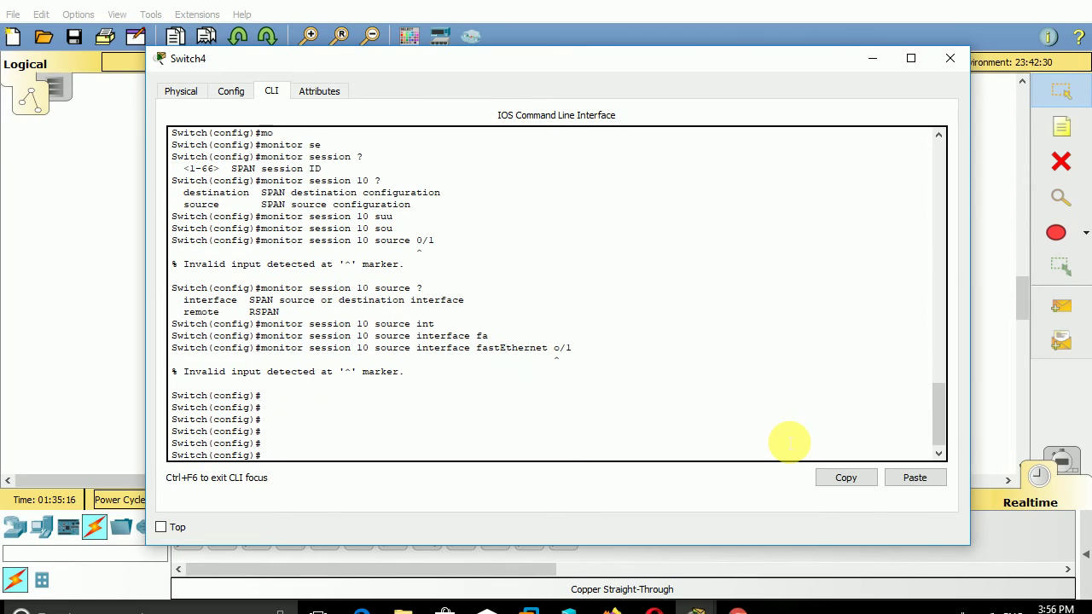
{"action": "key", "text": "Return"}
- Set the source of monitor session 10 on Switch4 to interface fastEthernet 0/1
{"action": "type", "text": "mon"}
{"action": "key", "text": "Tab"}
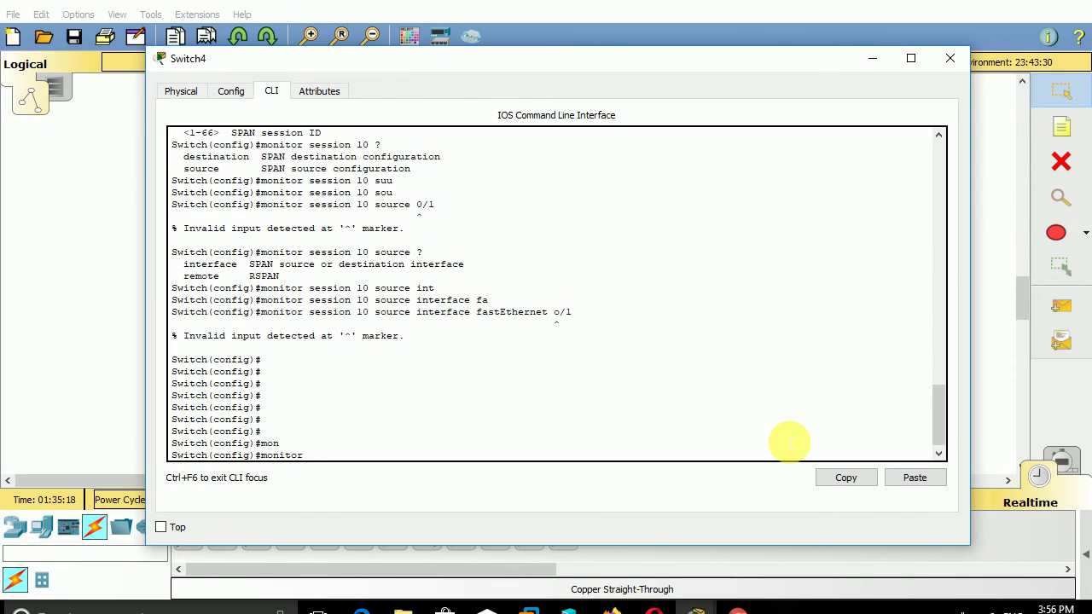
{"action": "type", "text": "se"}
{"action": "key", "text": "Tab"}
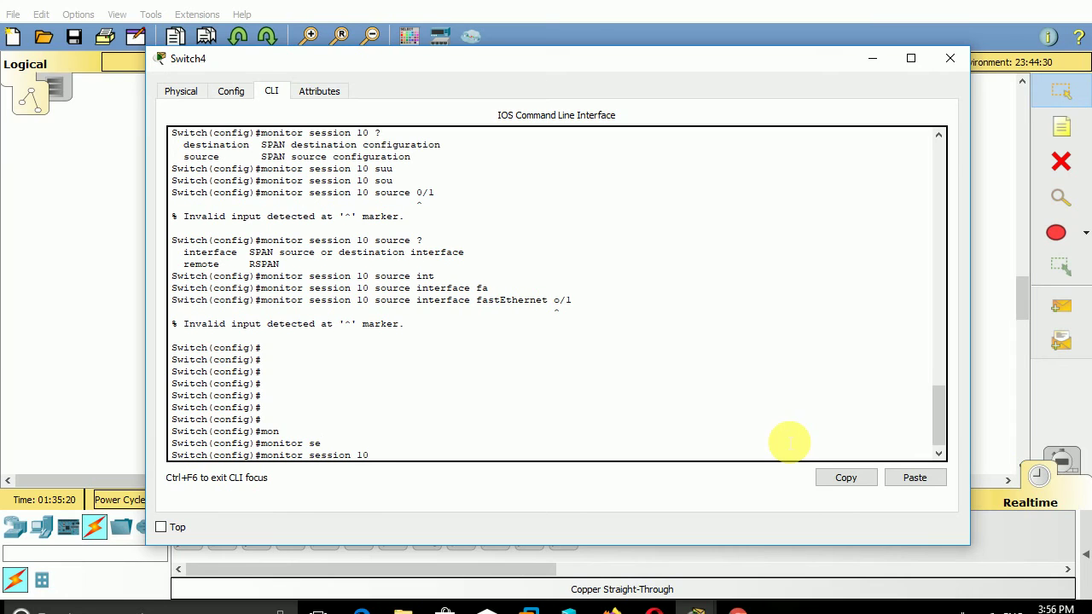
{"action": "type", "text": "10"}
{"action": "key", "text": "Tab"}
{"action": "type", "text": "in"}
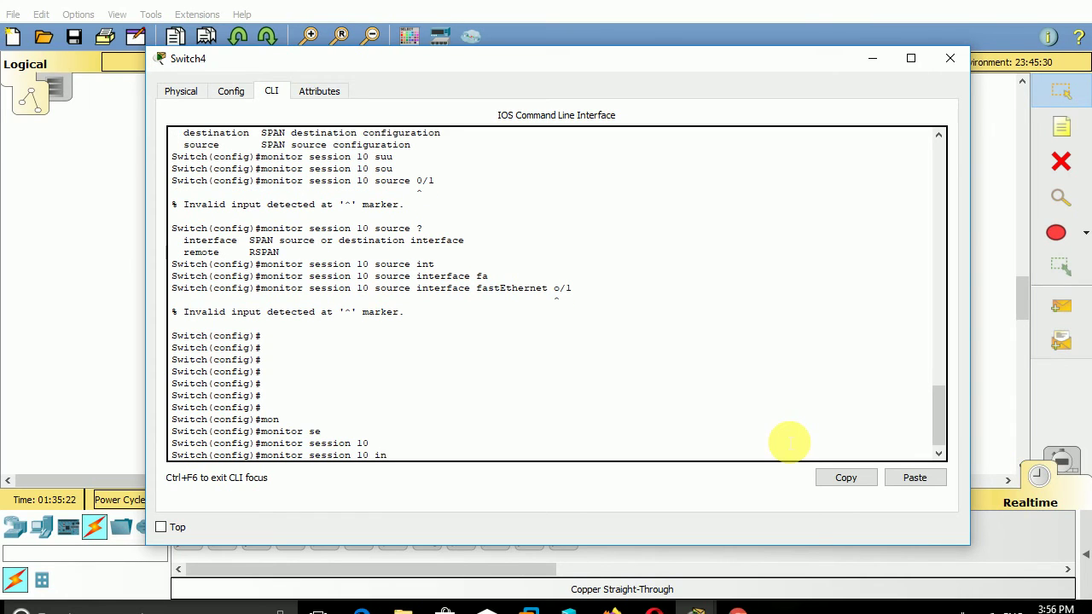
{"action": "type", "text": "t"}
{"action": "key", "text": "Tab"}
{"action": "key", "text": "BackSpace"}
{"action": "key", "text": "BackSpace"}
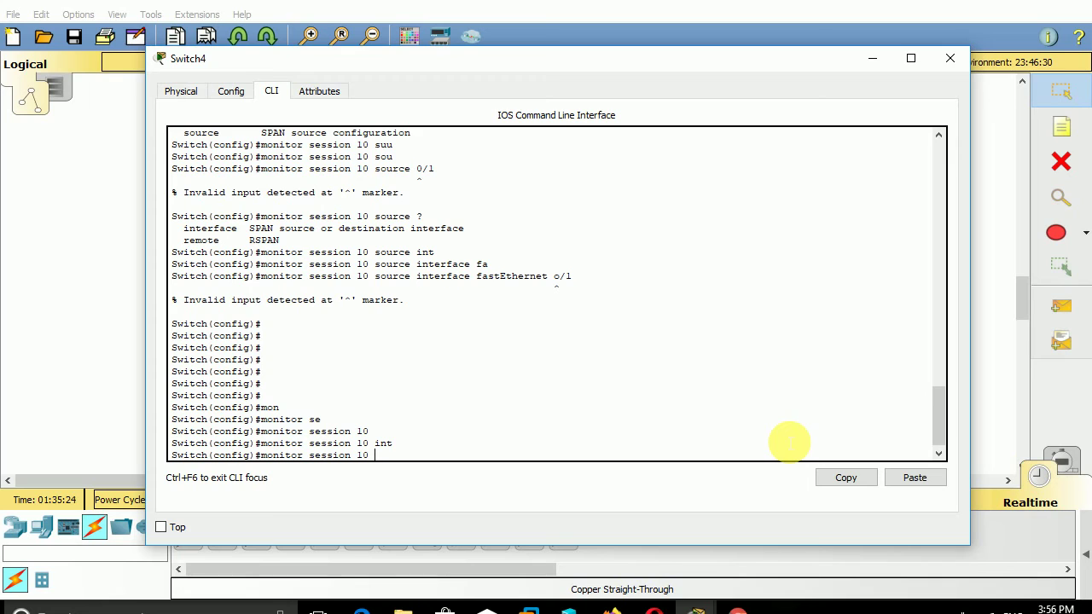
{"action": "type", "text": "sou"}
{"action": "key", "text": "Tab"}
{"action": "type", "text": "int"}
{"action": "key", "text": "Tab"}
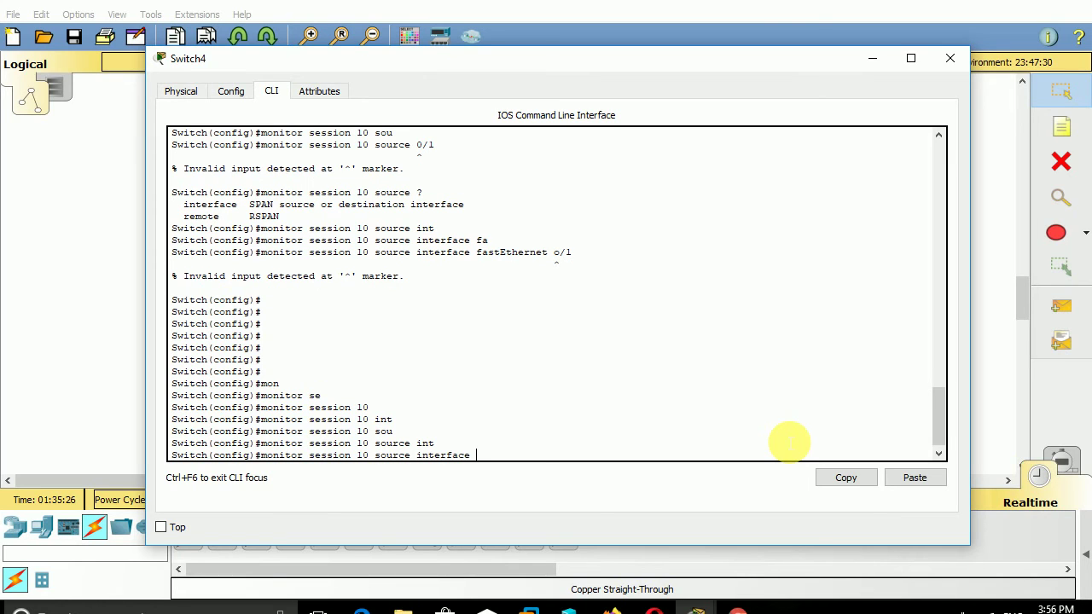
{"action": "type", "text": "fa"}
{"action": "key", "text": "Tab"}
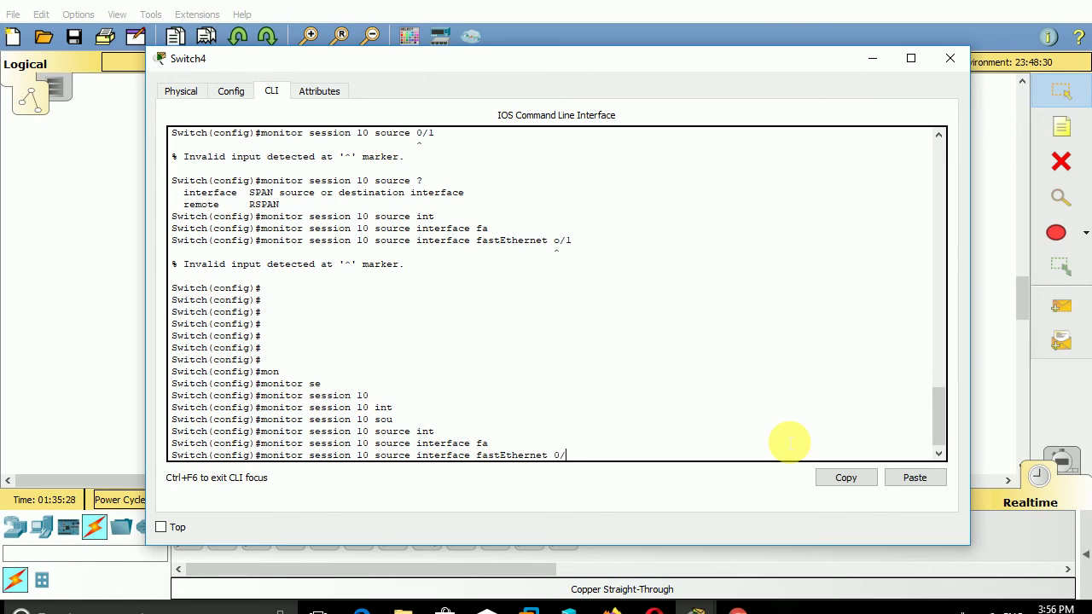
{"action": "type", "text": "1"}
{"action": "key", "text": "Return"}
{"action": "key", "text": "Return"}
{"action": "key", "text": "Return"}
{"action": "key", "text": "Return"}
{"action": "key", "text": "Return"}
{"action": "key", "text": "Return"}
{"action": "key", "text": "Return"}
{"action": "key", "text": "Return"}
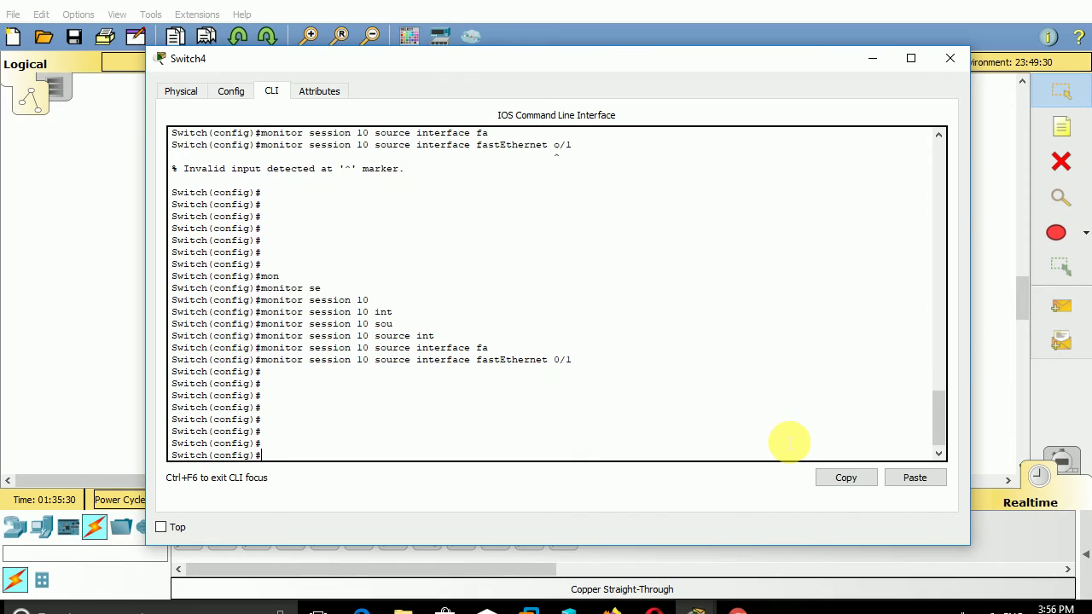
{"action": "key", "text": "Return"}
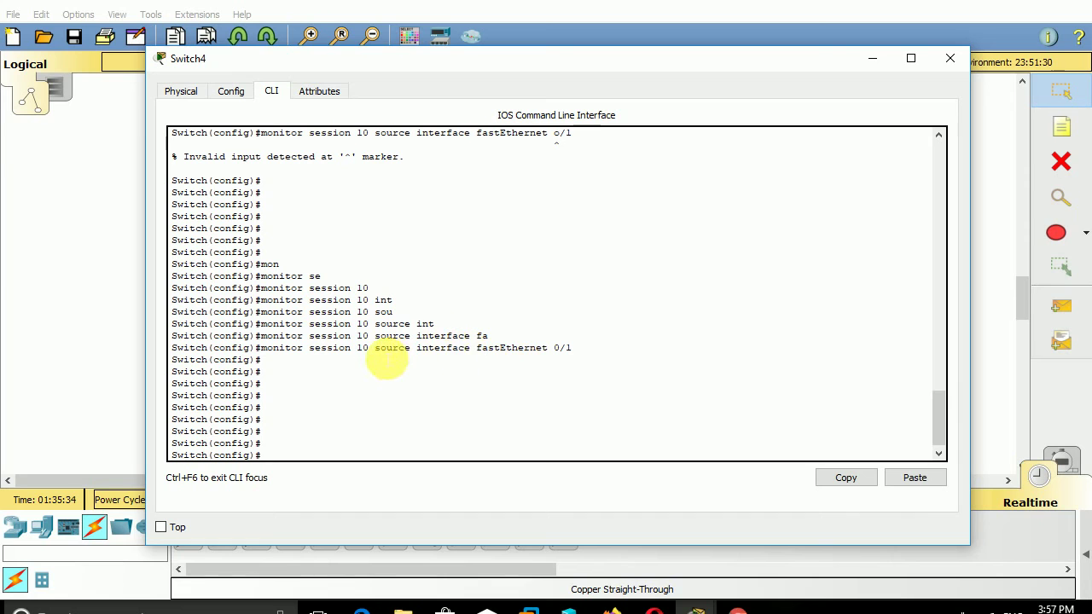
- Compare the entered source interface command with the topology links between PC11, Switch4 and Sniffer0
{"action": "left_click_drag", "start_coordinate": [370, 359], "coordinate": [577, 362]}
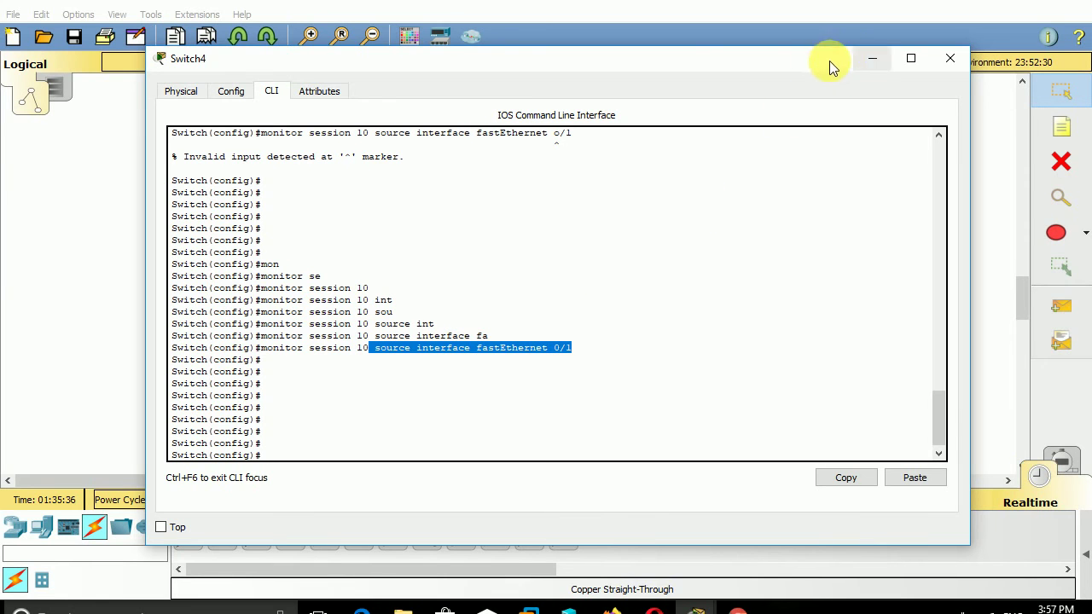
{"action": "left_click_drag", "start_coordinate": [829, 61], "coordinate": [1007, 404]}
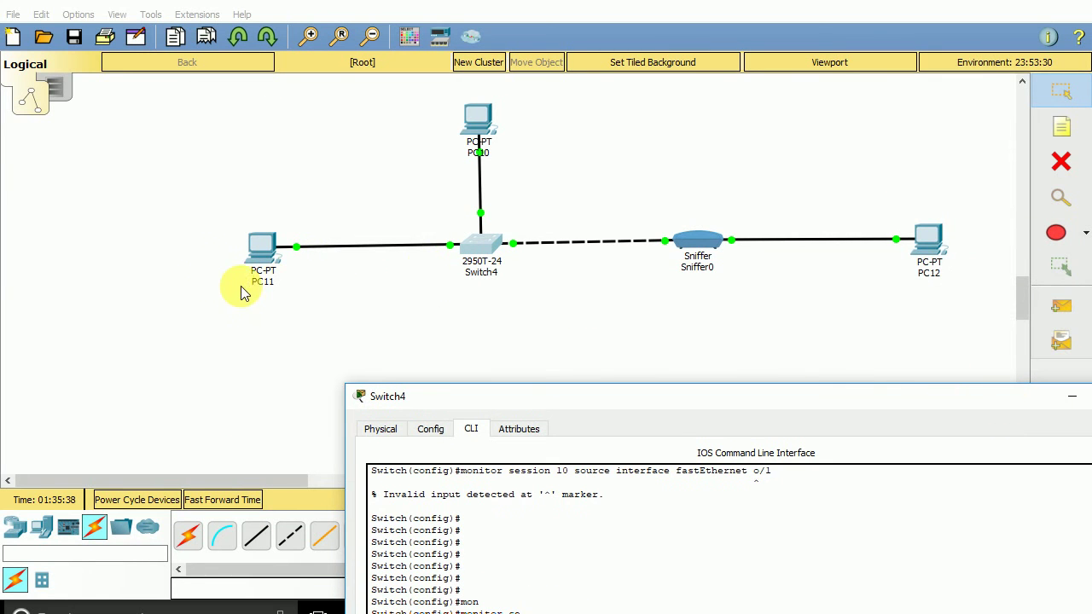
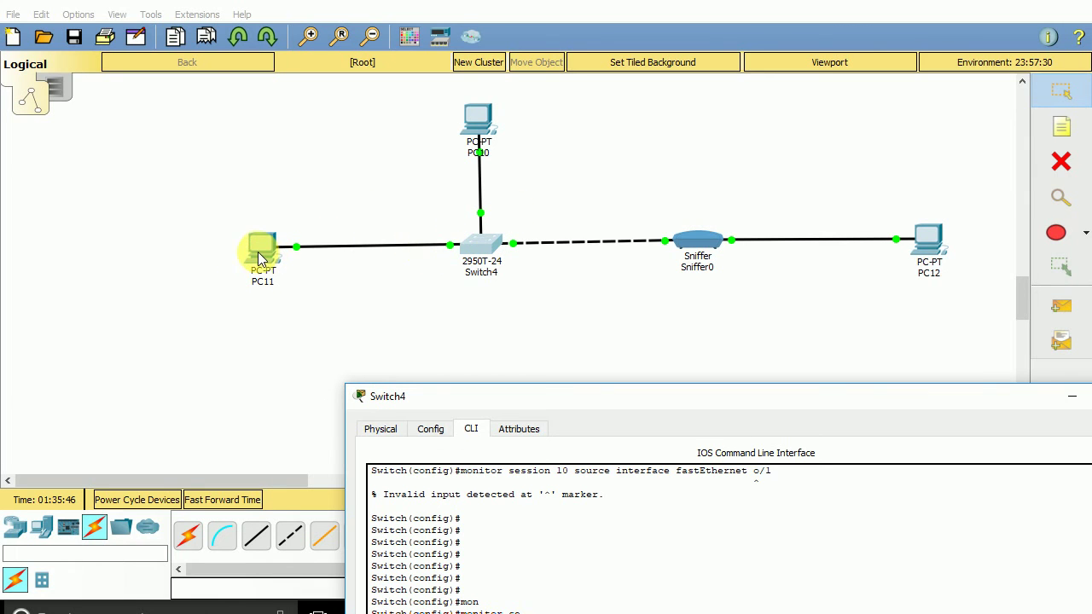
{"action": "left_click_drag", "start_coordinate": [673, 329], "coordinate": [668, 293]}
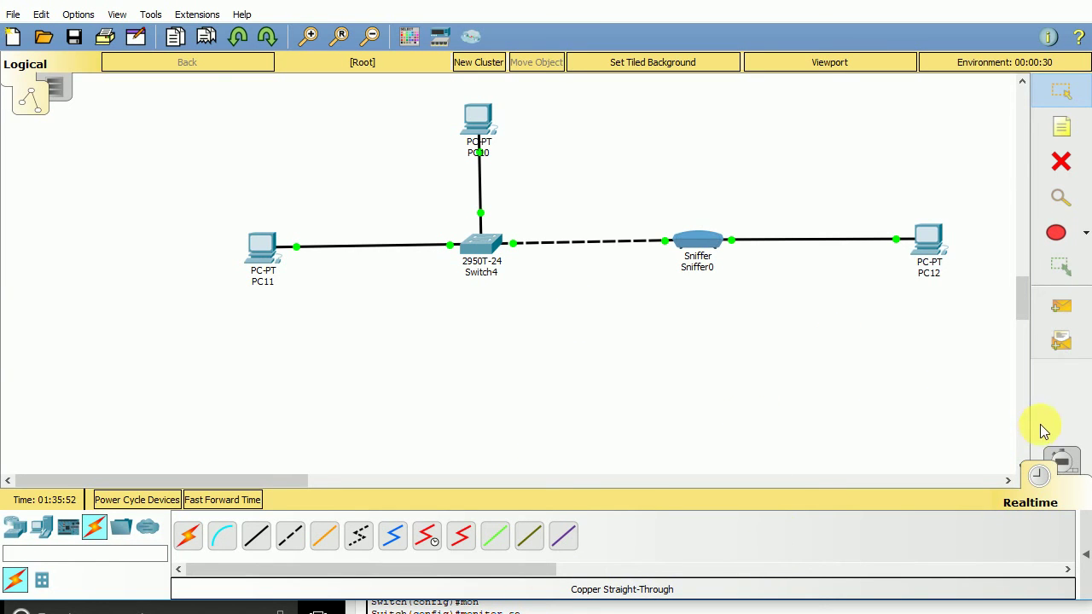
{"action": "key", "text": "alt+Tab"}
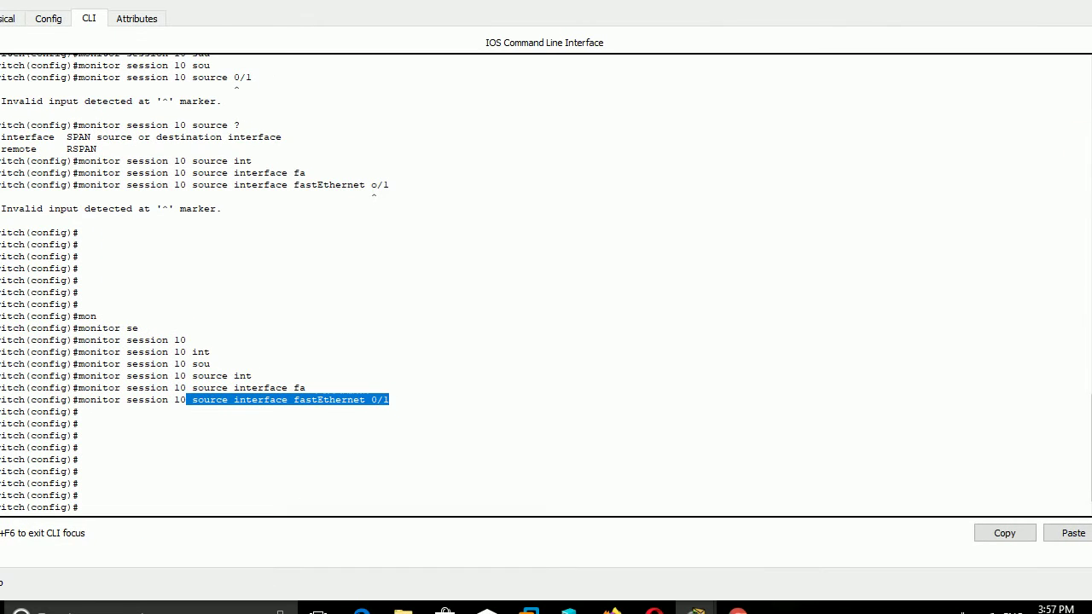
{"action": "key", "text": "alt+Tab"}
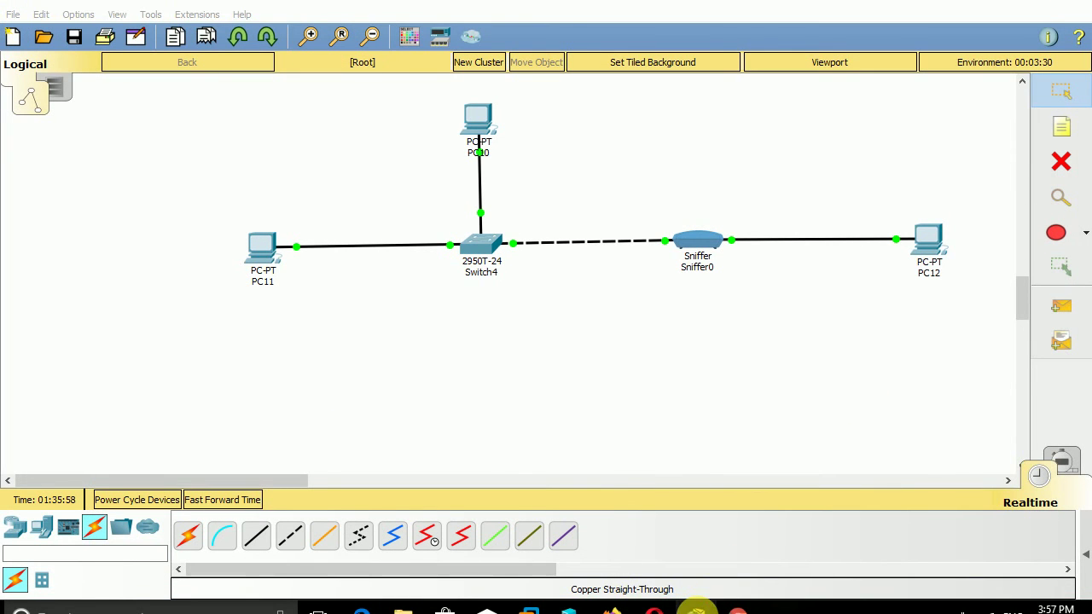
{"action": "mouse_move", "coordinate": [697, 611]}
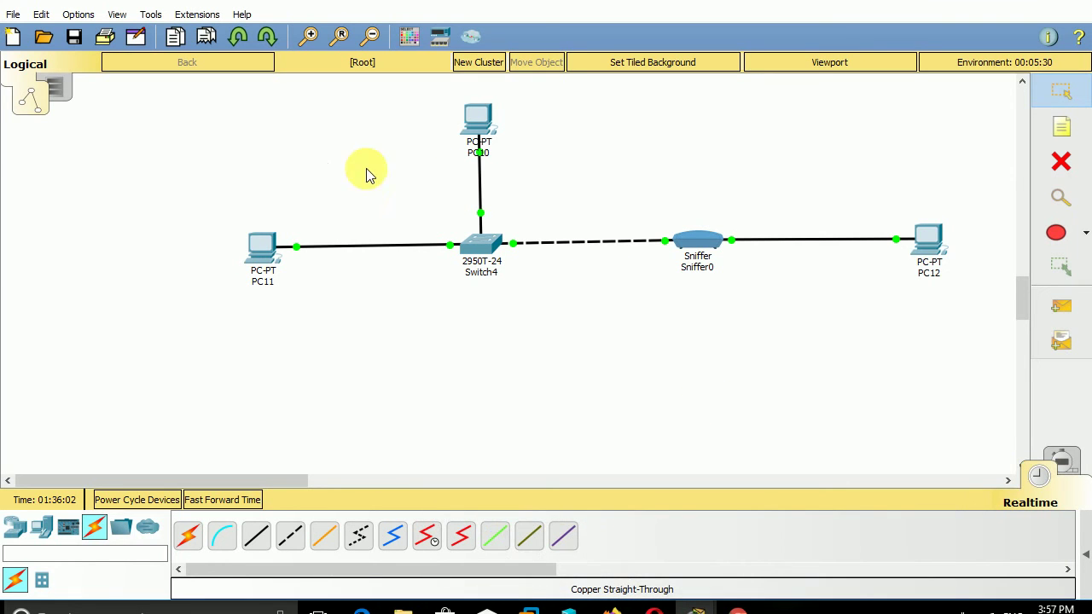
- Reopen Switch4's command line in a wider window and try to set session 10's destination interface to fastEthernet o/3
{"action": "left_click", "coordinate": [483, 241]}
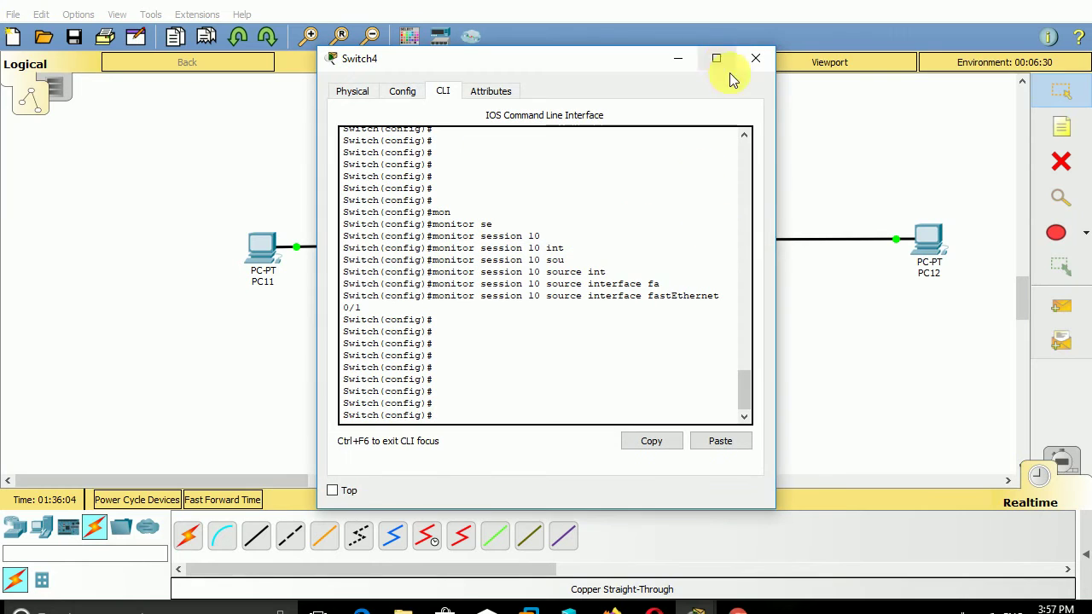
{"action": "left_click_drag", "start_coordinate": [785, 348], "coordinate": [945, 380]}
{"action": "type", "text": "mo"}
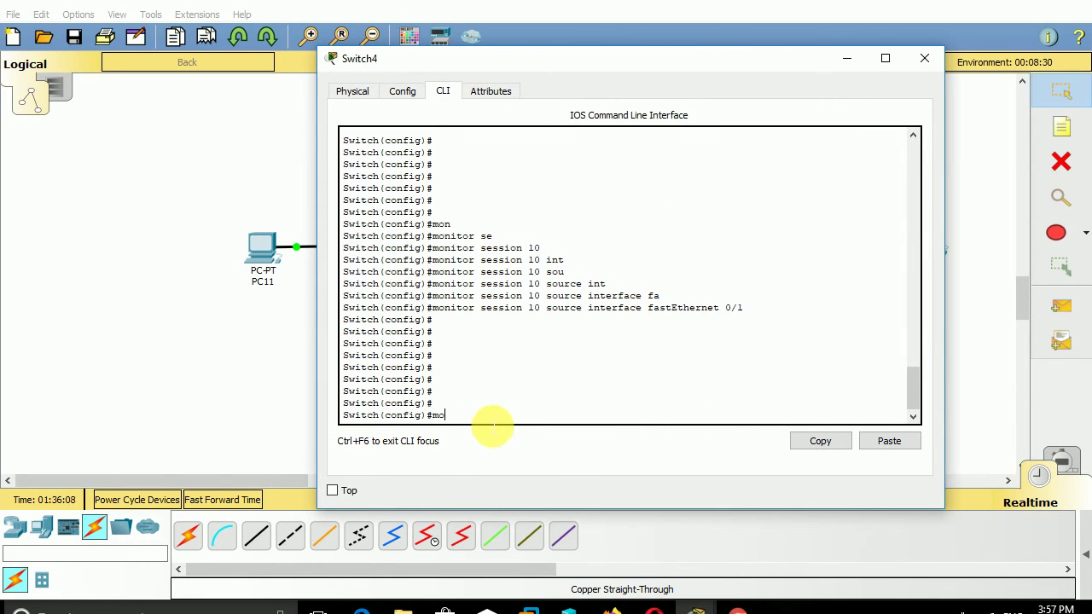
{"action": "type", "text": "n"}
{"action": "key", "text": "Tab"}
{"action": "type", "text": "se"}
{"action": "key", "text": "Tab"}
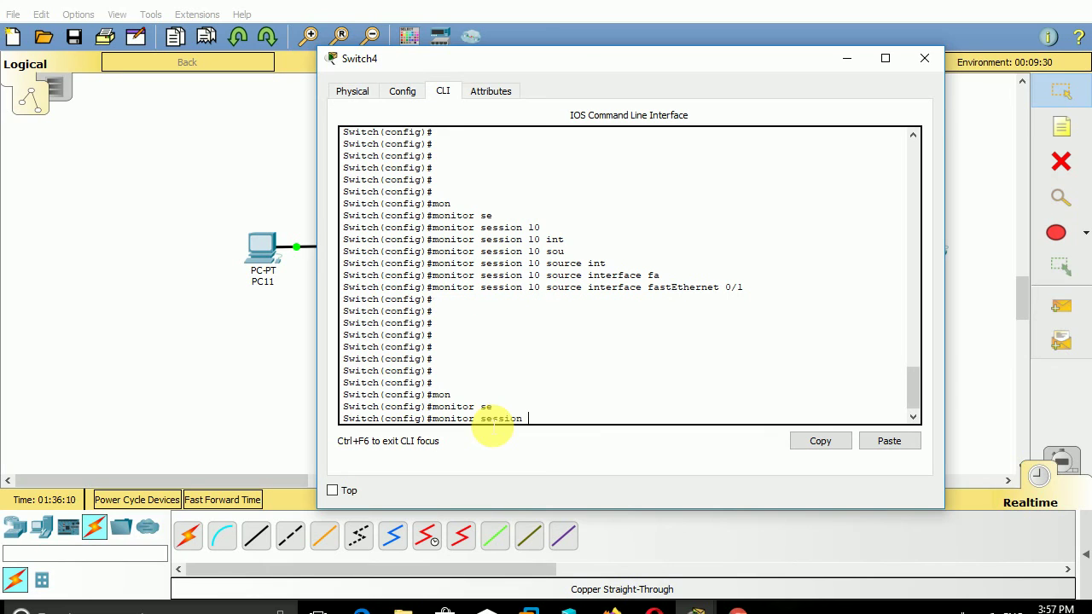
{"action": "type", "text": "10 des"}
{"action": "key", "text": "Tab"}
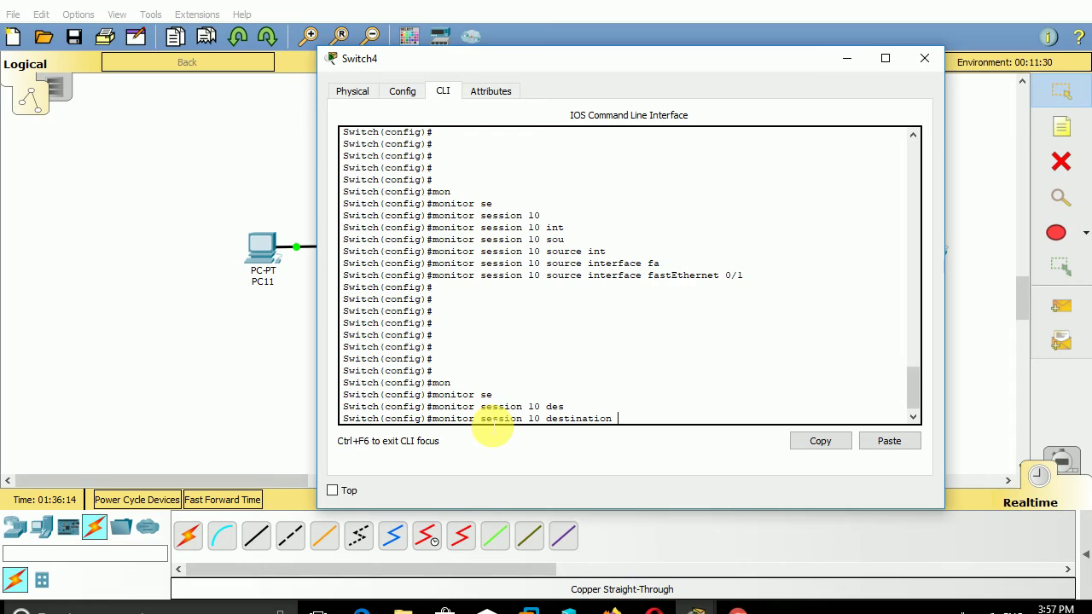
{"action": "type", "text": "inta"}
{"action": "key", "text": "Tab"}
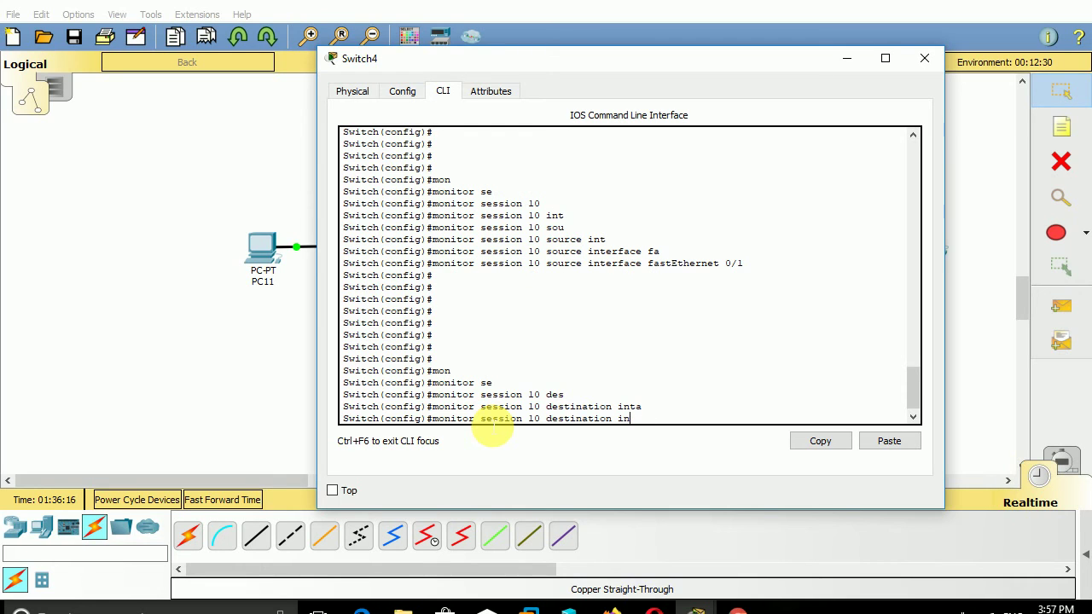
{"action": "type", "text": "t"}
{"action": "key", "text": "Tab"}
{"action": "type", "text": "fa"}
{"action": "key", "text": "Tab"}
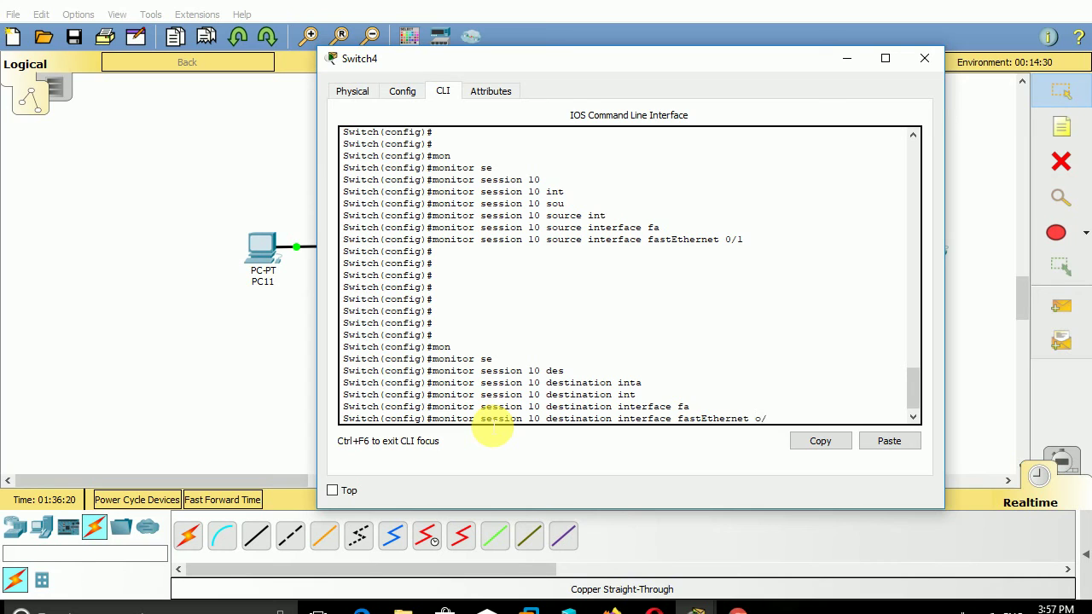
{"action": "key", "text": "Return"}
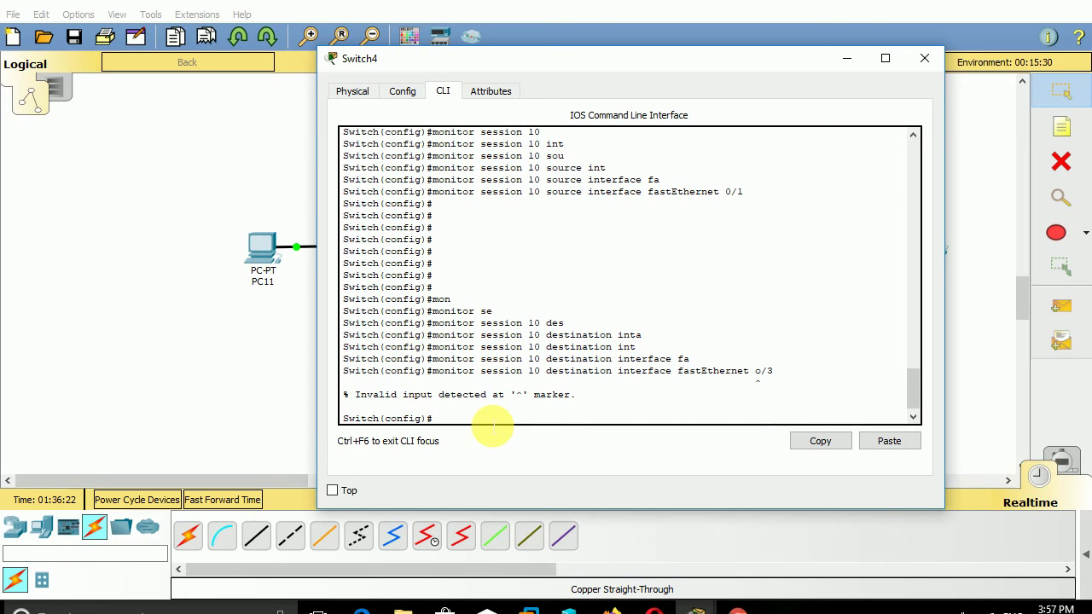
- Correct the recalled command to set session 10's destination interface to fastEthernet 0/3, and leave configuration mode
{"action": "key", "text": "Up"}
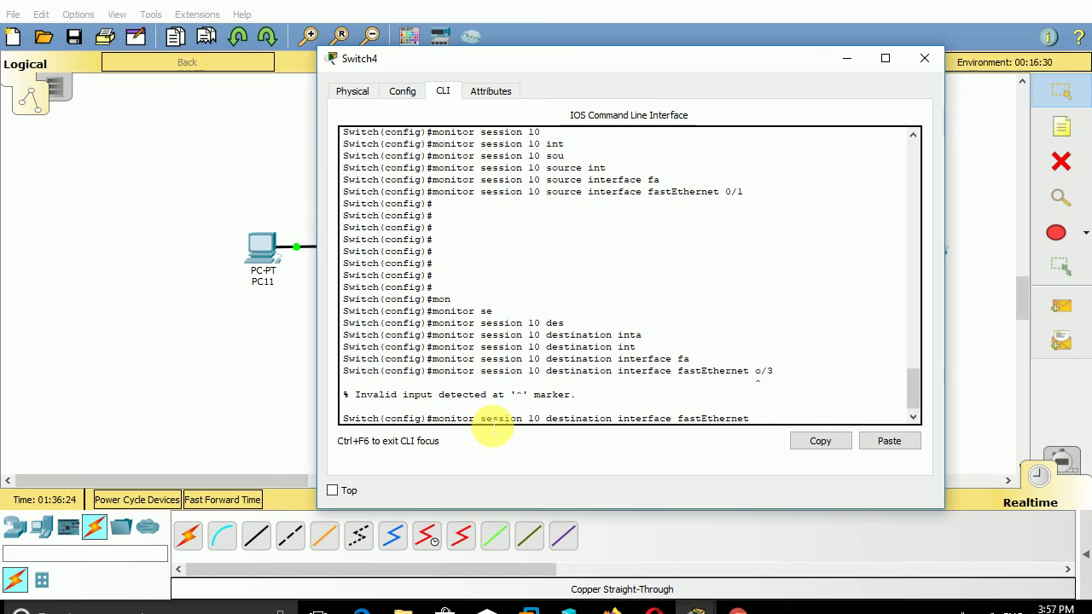
{"action": "type", "text": "0"}
{"action": "key", "text": "Return"}
{"action": "key", "text": "Return"}
{"action": "key", "text": "Return"}
{"action": "key", "text": "Return"}
{"action": "key", "text": "Return"}
{"action": "key", "text": "Return"}
{"action": "key", "text": "Return"}
{"action": "key", "text": "ctrl+z"}
{"action": "key", "text": "Return"}
{"action": "key", "text": "Return"}
{"action": "key", "text": "Return"}
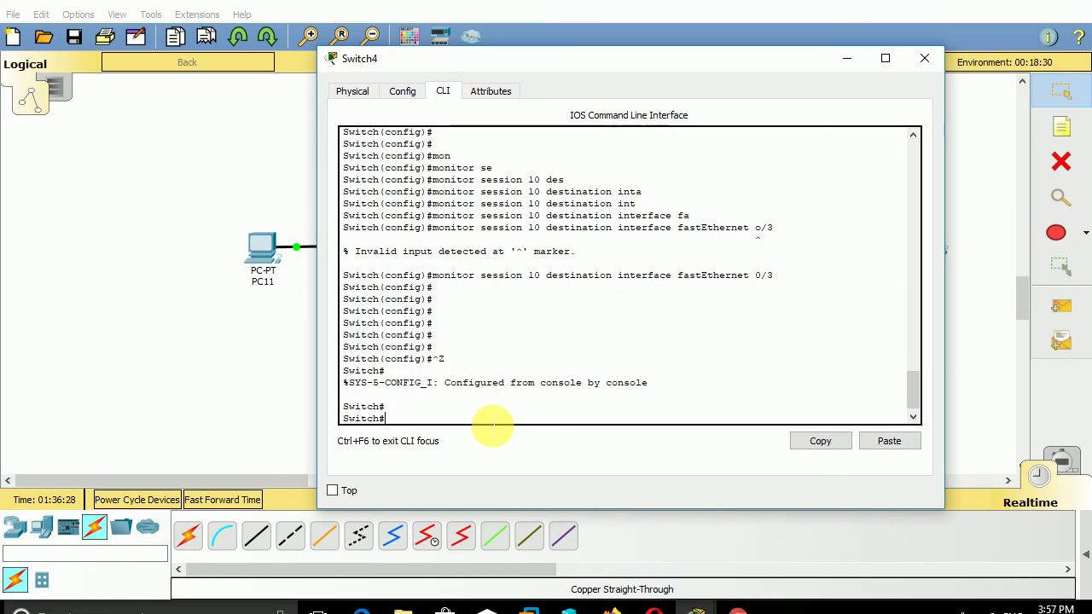
- Minimize the Switch4 window and examine the links from Switch4 to the PCs and Sniffer0 in the topology
{"action": "left_click", "coordinate": [848, 64]}
{"action": "left_click_drag", "start_coordinate": [405, 210], "coordinate": [464, 290]}
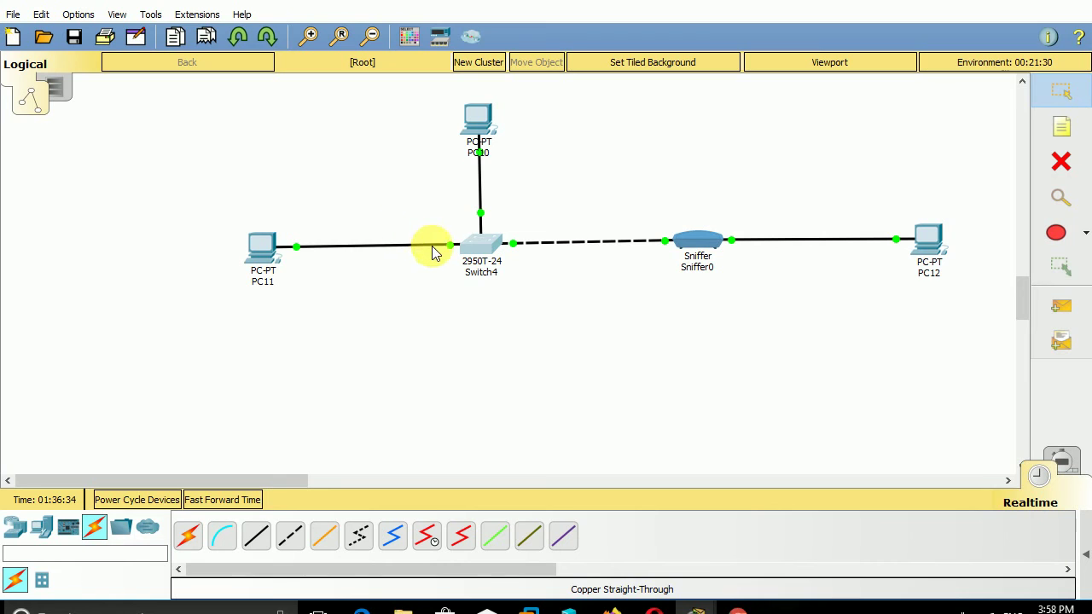
{"action": "left_click_drag", "start_coordinate": [504, 202], "coordinate": [531, 236]}
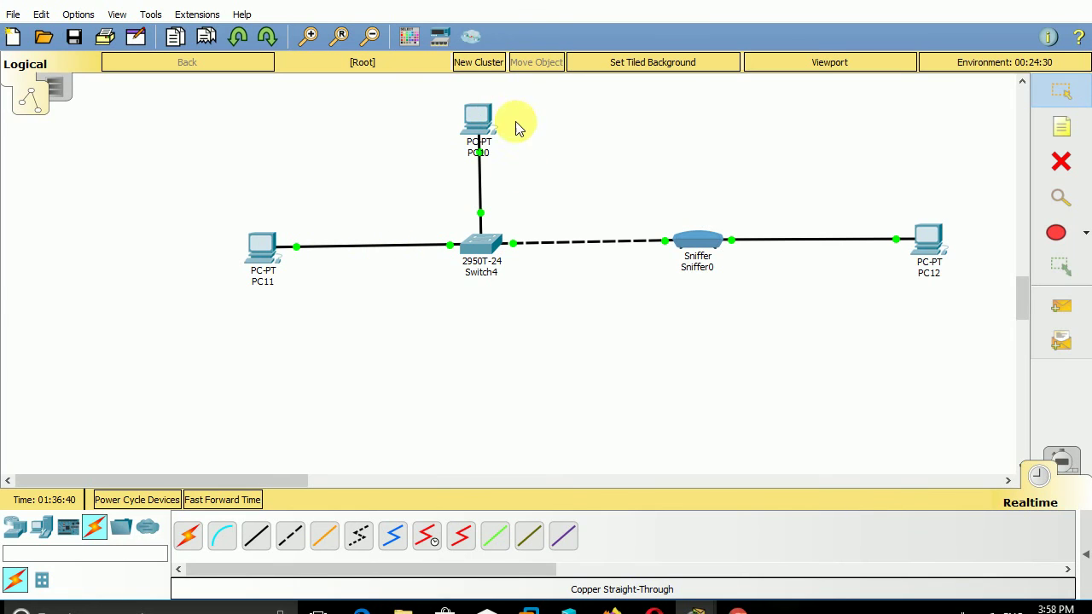
{"action": "left_click_drag", "start_coordinate": [859, 202], "coordinate": [982, 309]}
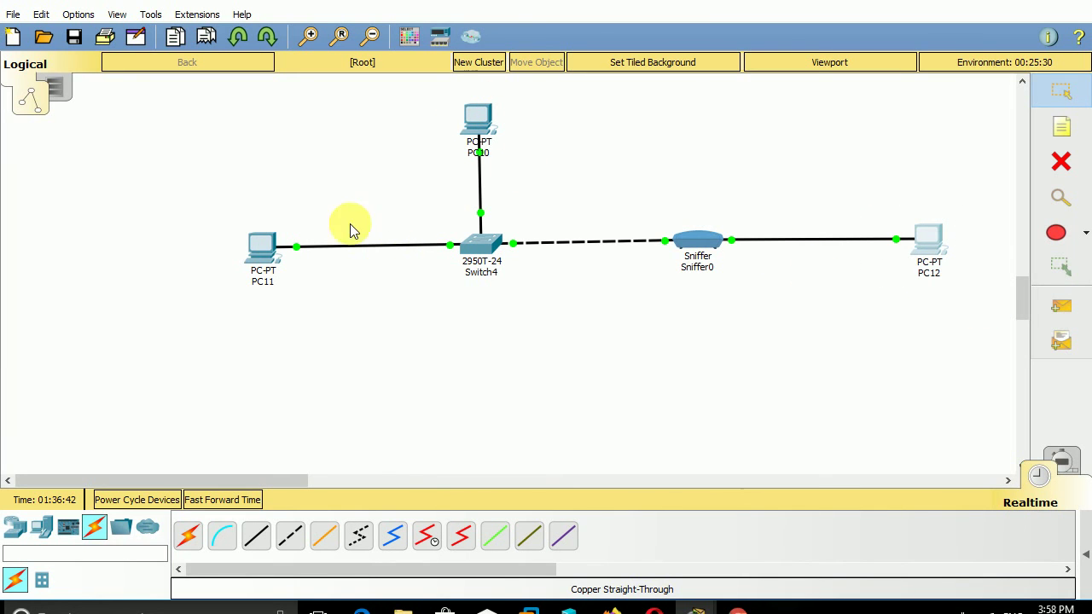
{"action": "left_click_drag", "start_coordinate": [507, 205], "coordinate": [718, 271]}
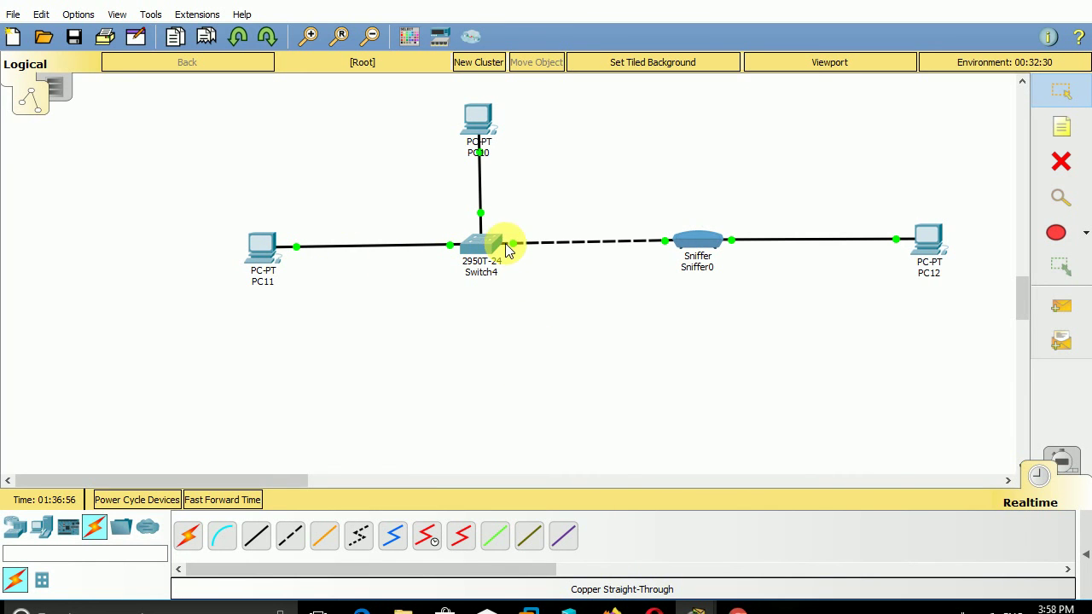
- Reopen Switch4's command line and display the monitor session configuration with show monitor
{"action": "left_click", "coordinate": [476, 249]}
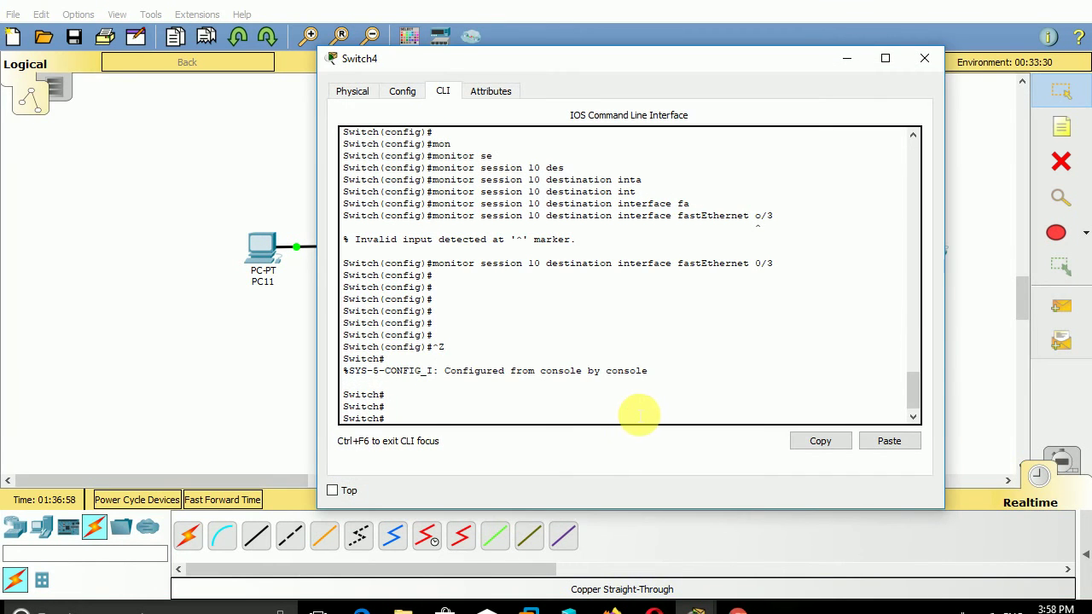
{"action": "key", "text": "Return"}
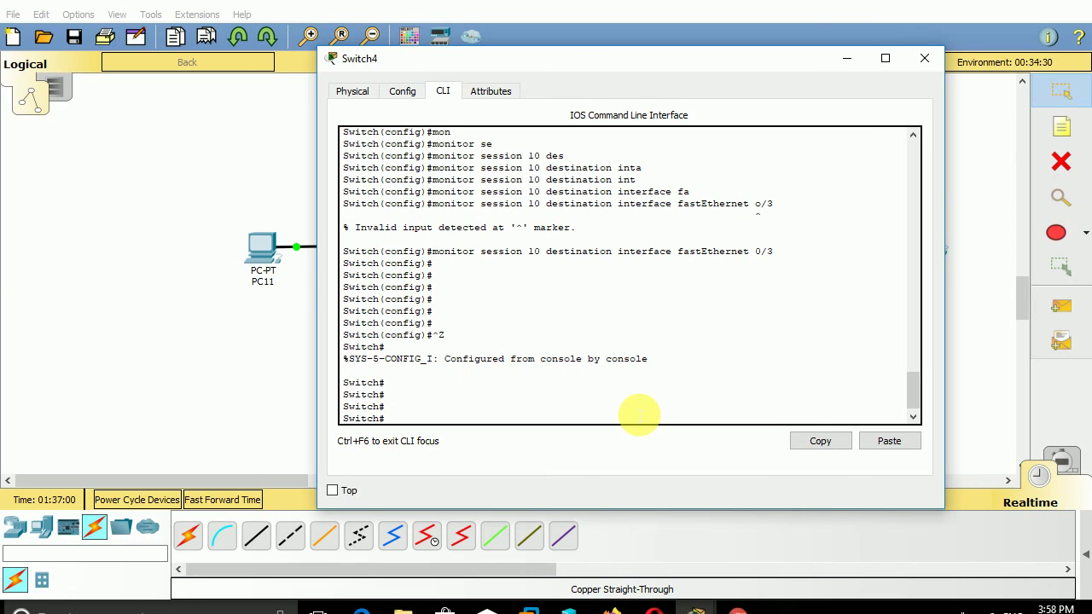
{"action": "type", "text": "sh"}
{"action": "key", "text": "Tab"}
{"action": "type", "text": "mon"}
{"action": "key", "text": "Tab"}
{"action": "key", "text": "Return"}
{"action": "key", "text": "Return"}
{"action": "key", "text": "Return"}
{"action": "key", "text": "Return"}
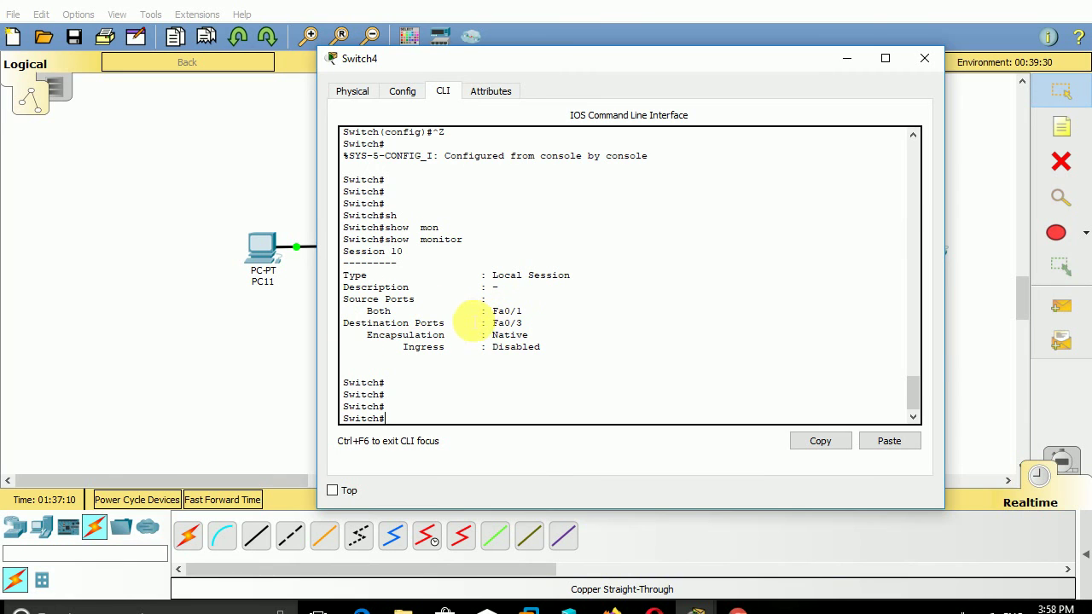
- Check the source and destination ports listed for session 10 and minimize the Switch4 window
{"action": "left_click_drag", "start_coordinate": [345, 299], "coordinate": [519, 311]}
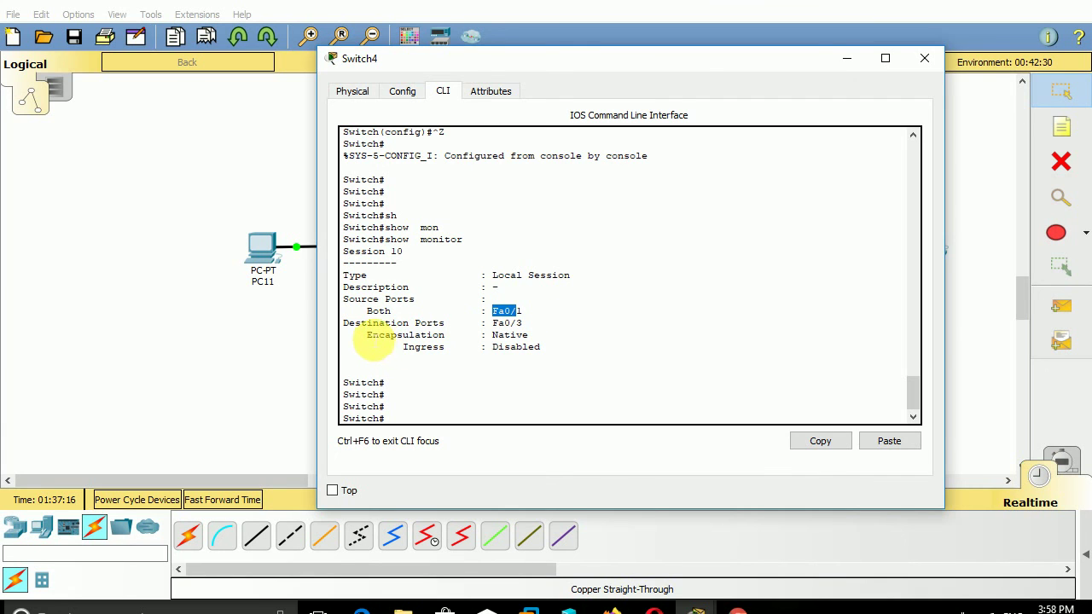
{"action": "left_click_drag", "start_coordinate": [449, 322], "coordinate": [403, 325]}
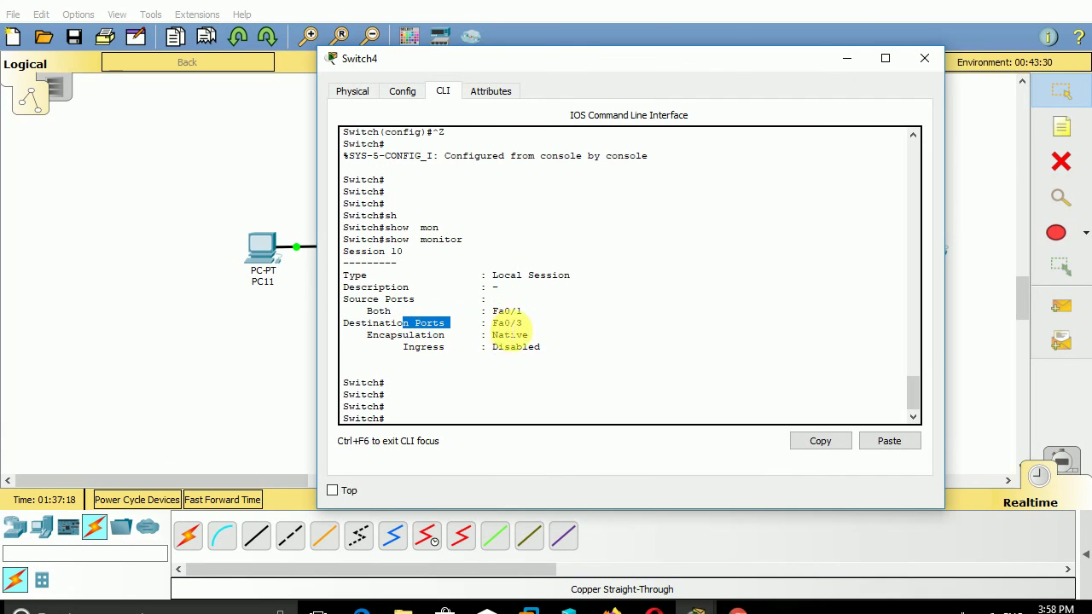
{"action": "left_click_drag", "start_coordinate": [521, 324], "coordinate": [491, 324]}
{"action": "left_click", "coordinate": [490, 393]}
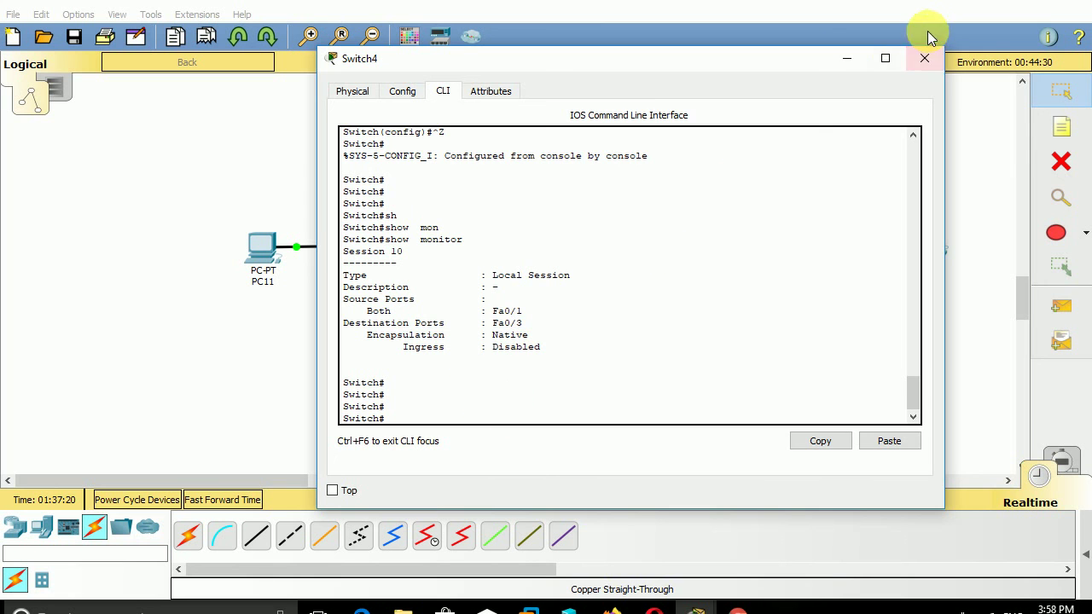
{"action": "left_click", "coordinate": [845, 60]}
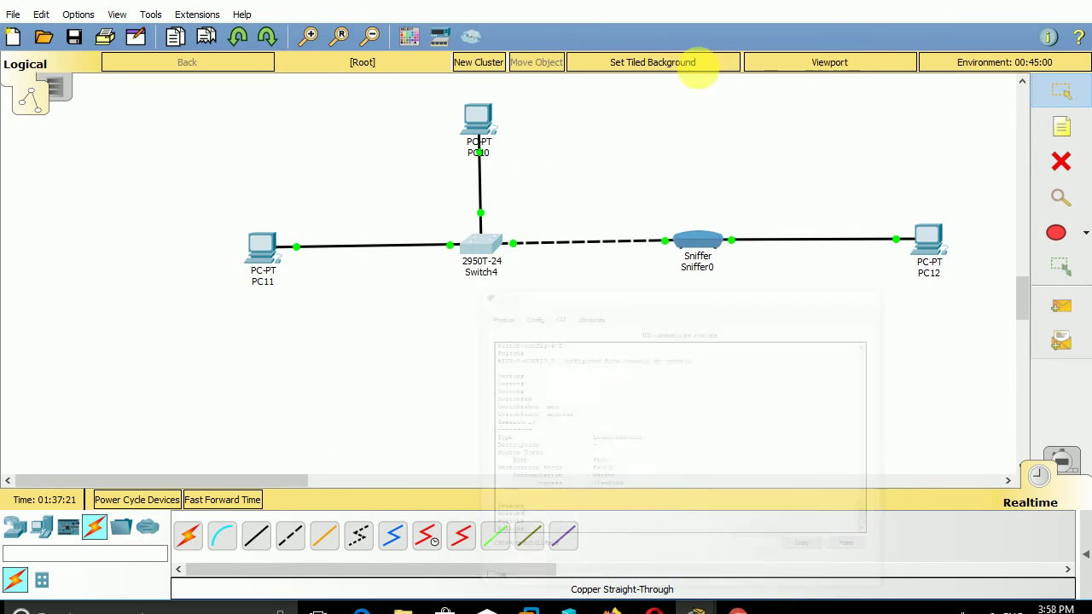
- Start a continuous ping from PC11's command prompt with ping -t 192.168.1.20 and minimize the PC11 window
{"action": "left_click", "coordinate": [253, 277]}
{"action": "left_click", "coordinate": [692, 138]}
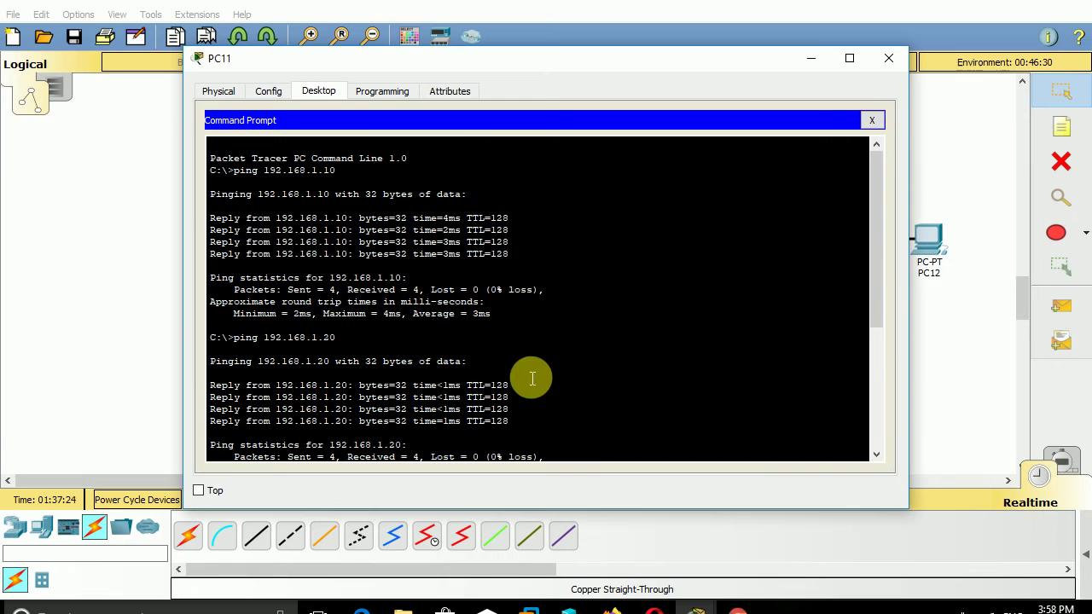
{"action": "key", "text": "Return"}
{"action": "key", "text": "Return"}
{"action": "key", "text": "Return"}
{"action": "key", "text": "Return"}
{"action": "key", "text": "Return"}
{"action": "key", "text": "Return"}
{"action": "key", "text": "Return"}
{"action": "key", "text": "Return"}
{"action": "key", "text": "Return"}
{"action": "key", "text": "Return"}
{"action": "key", "text": "Return"}
{"action": "key", "text": "Return"}
{"action": "key", "text": "Return"}
{"action": "key", "text": "Return"}
{"action": "key", "text": "Return"}
{"action": "key", "text": "Return"}
{"action": "key", "text": "Return"}
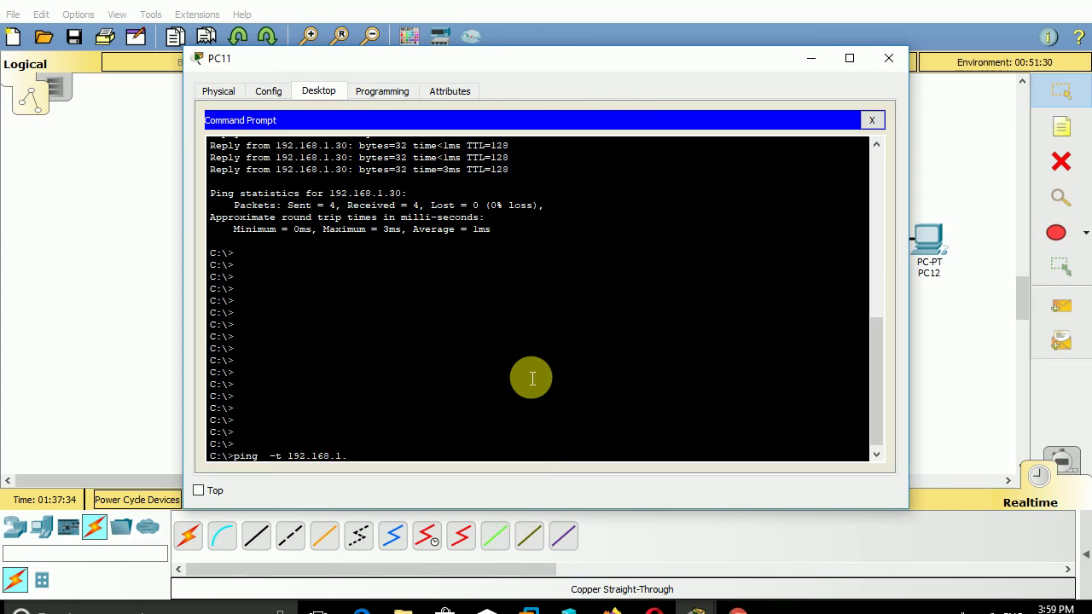
{"action": "key", "text": "Return"}
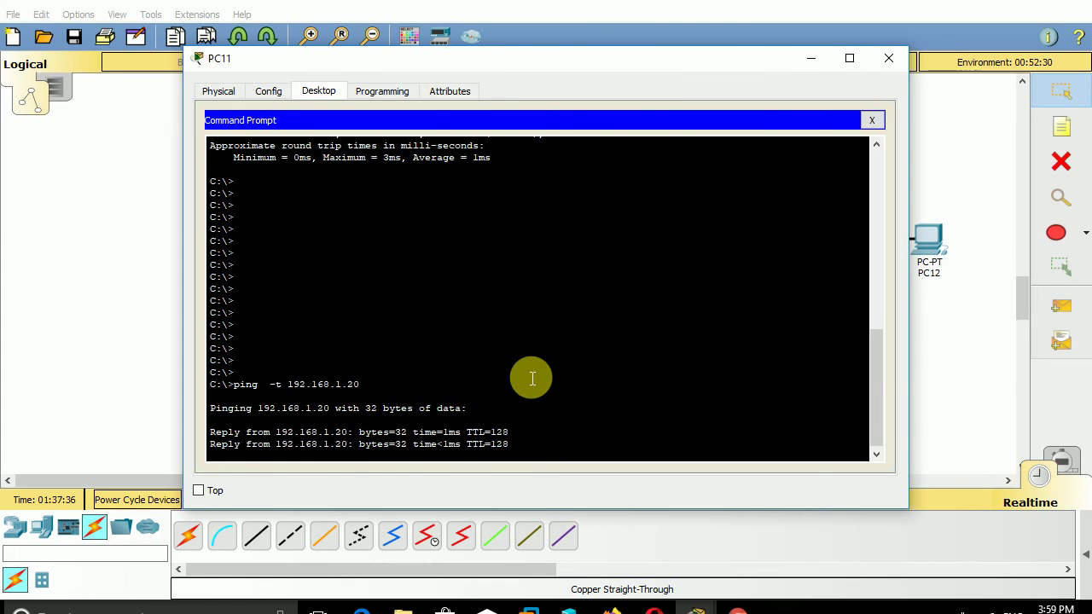
{"action": "left_click", "coordinate": [811, 59]}
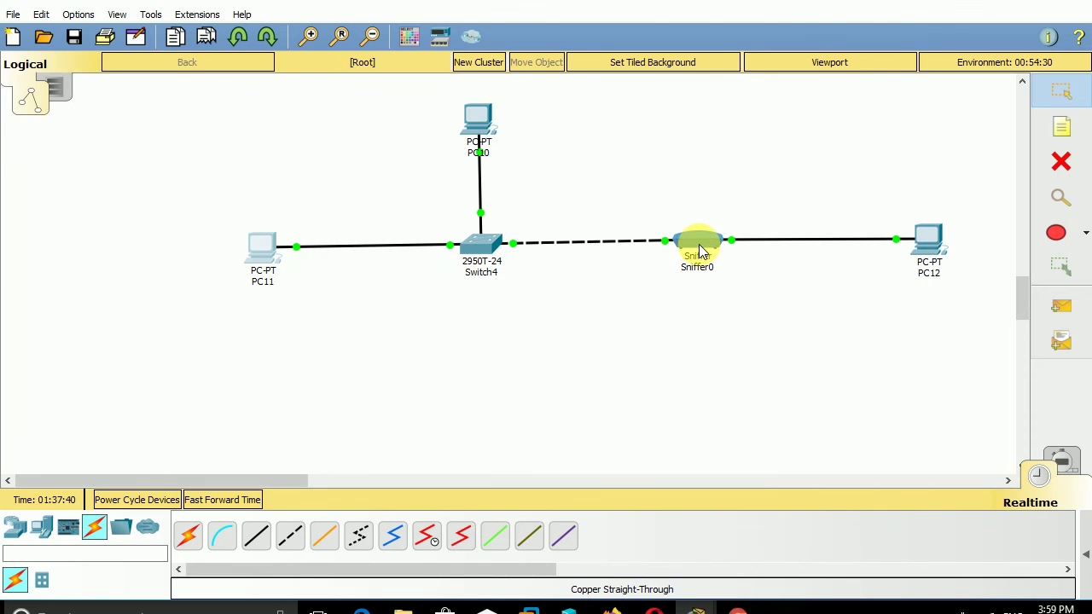
- Open Sniffer0's packet capture view, clear the captured packets, and minimize the window
{"action": "left_click", "coordinate": [699, 247]}
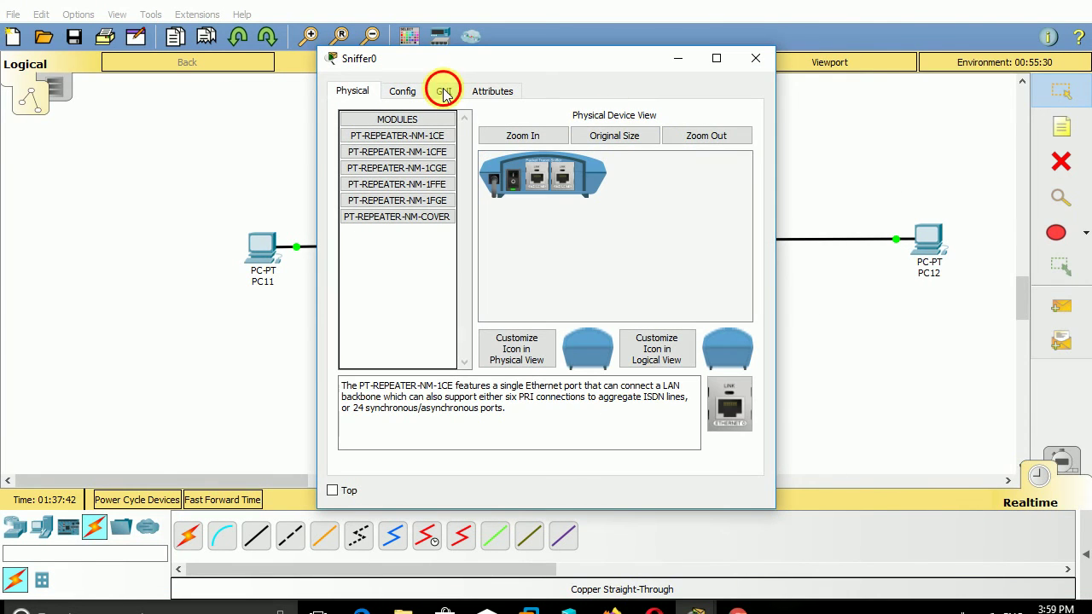
{"action": "left_click", "coordinate": [442, 92]}
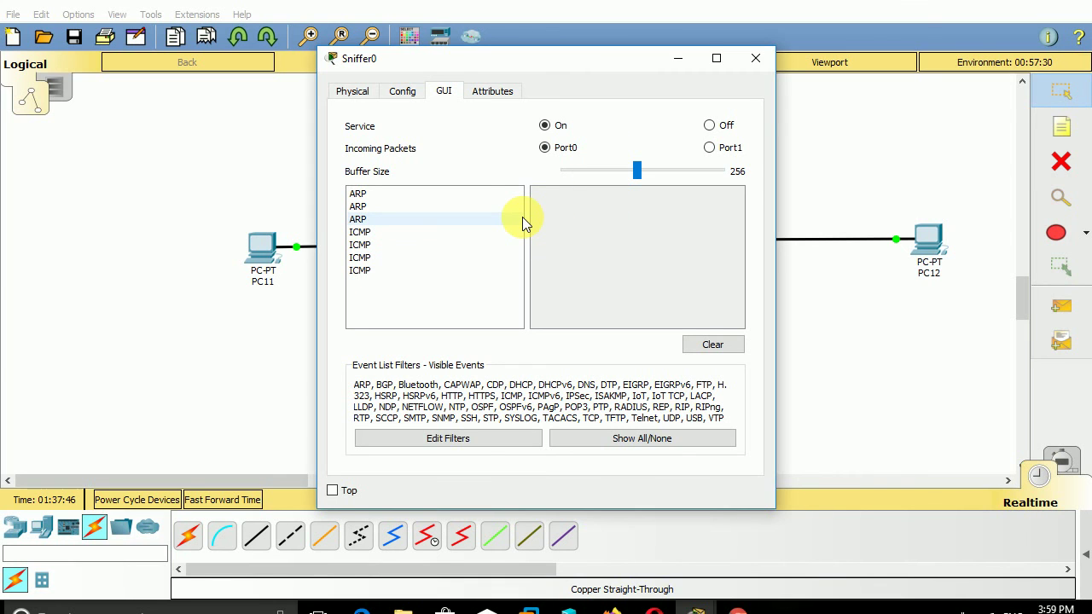
{"action": "left_click", "coordinate": [722, 345]}
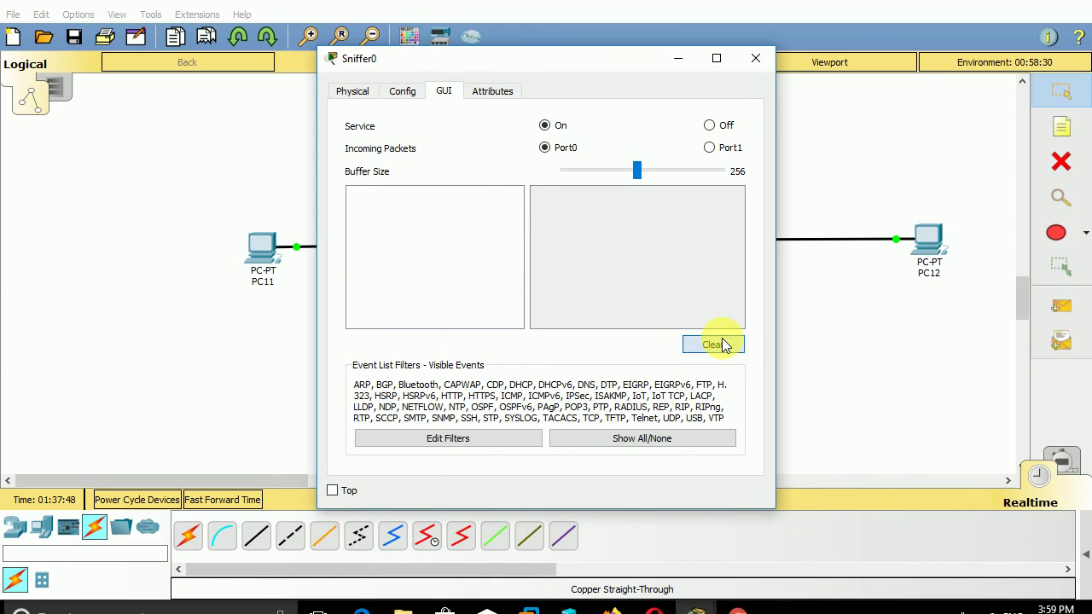
{"action": "left_click", "coordinate": [678, 58]}
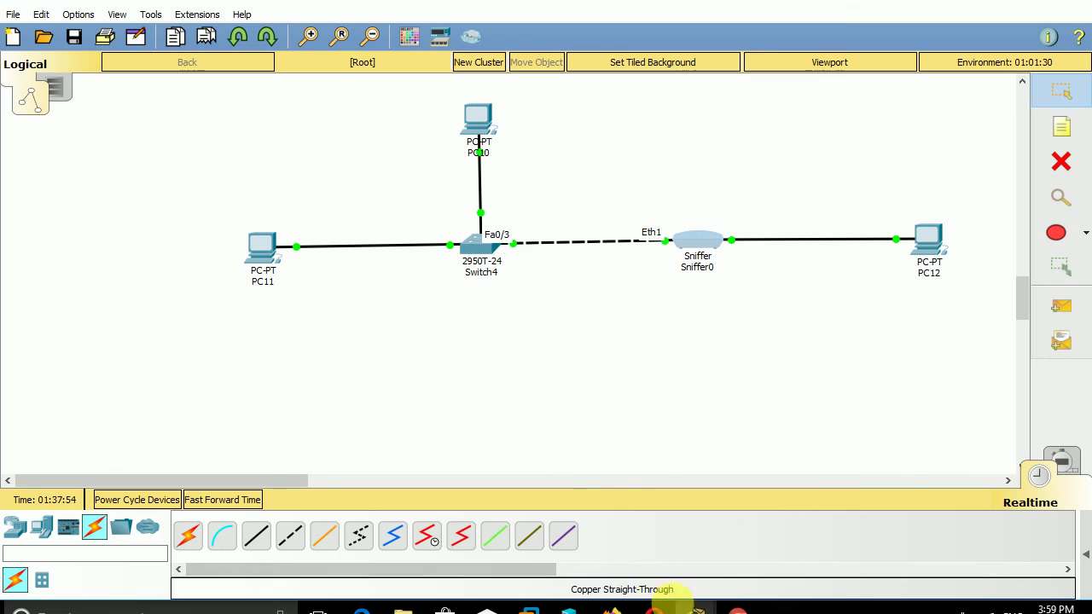
- Reopen the Sniffer0 window, set its incoming packets to Port1, and reposition the window so PC11 and Switch4 stay visible
{"action": "mouse_move", "coordinate": [695, 609]}
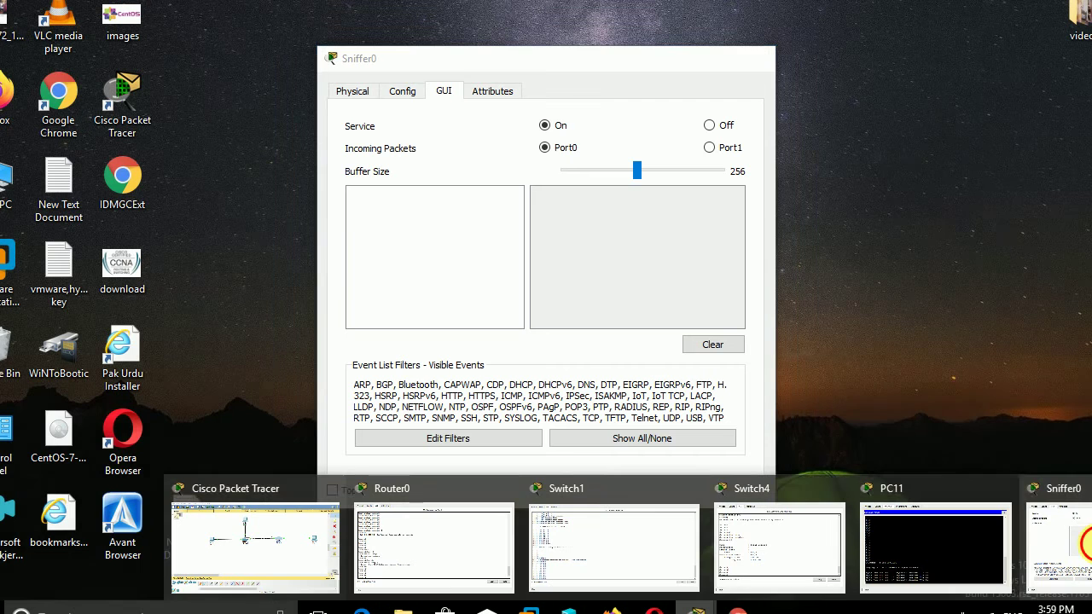
{"action": "left_click", "coordinate": [1024, 539]}
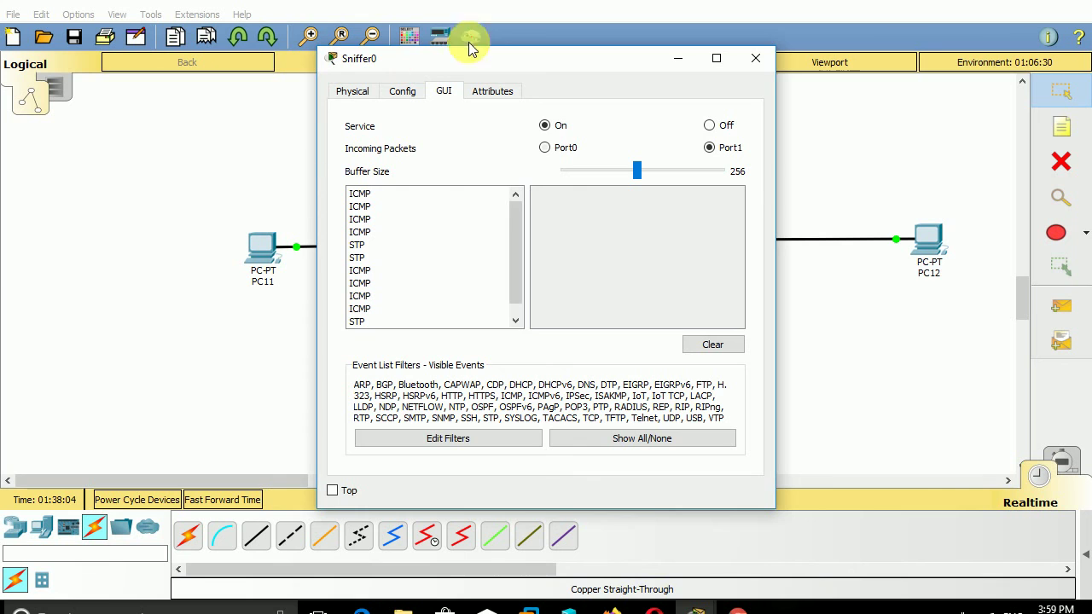
{"action": "left_click_drag", "start_coordinate": [529, 58], "coordinate": [761, 51]}
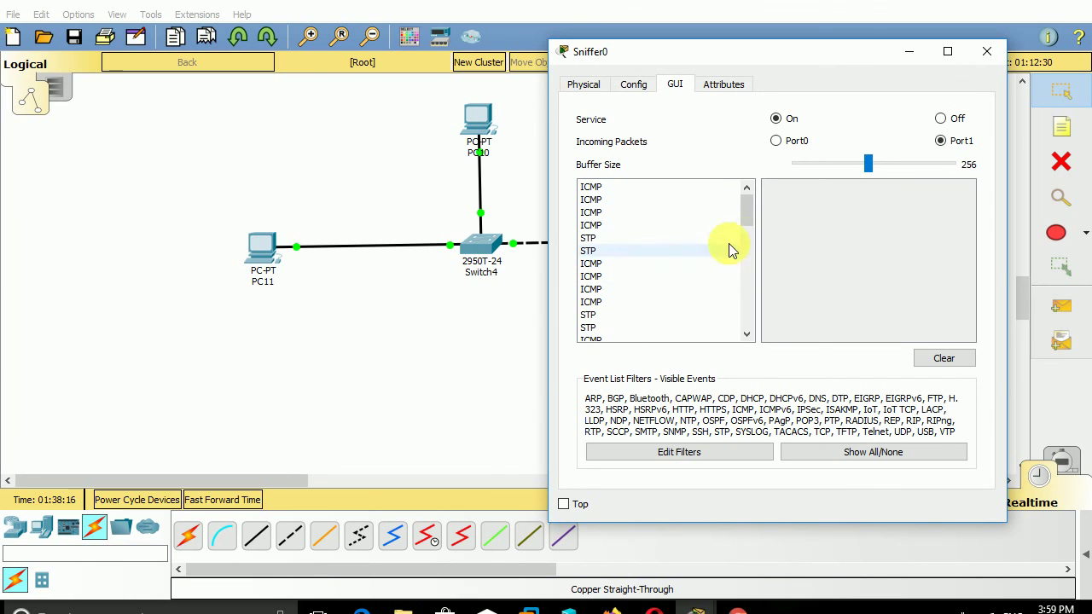
- Look through Sniffer0's captured packets and inspect the header details of an ICMP packet
{"action": "left_click_drag", "start_coordinate": [749, 203], "coordinate": [732, 297]}
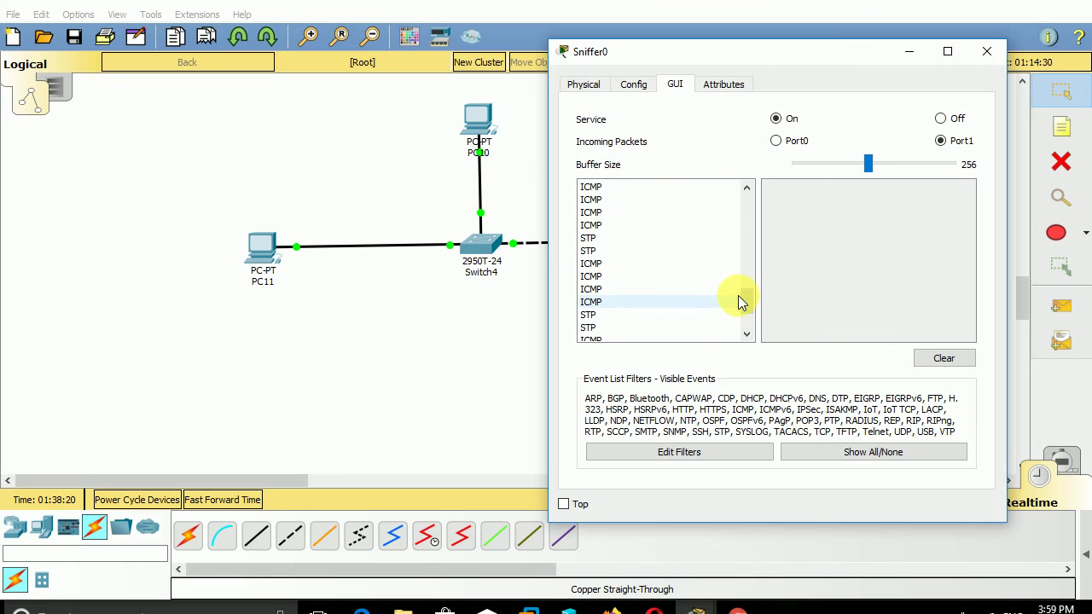
{"action": "left_click", "coordinate": [739, 300]}
{"action": "left_click", "coordinate": [592, 290]}
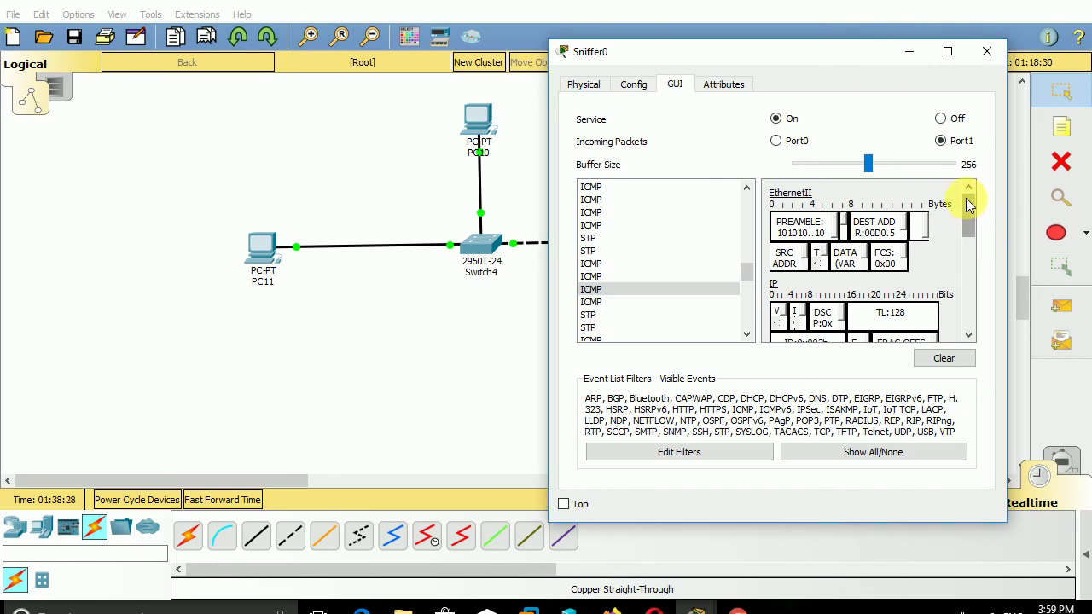
{"action": "mouse_move", "coordinate": [969, 220]}
{"action": "left_mouse_down"}
{"action": "mouse_move", "coordinate": [973, 319]}
{"action": "mouse_move", "coordinate": [978, 215]}
{"action": "left_mouse_up"}
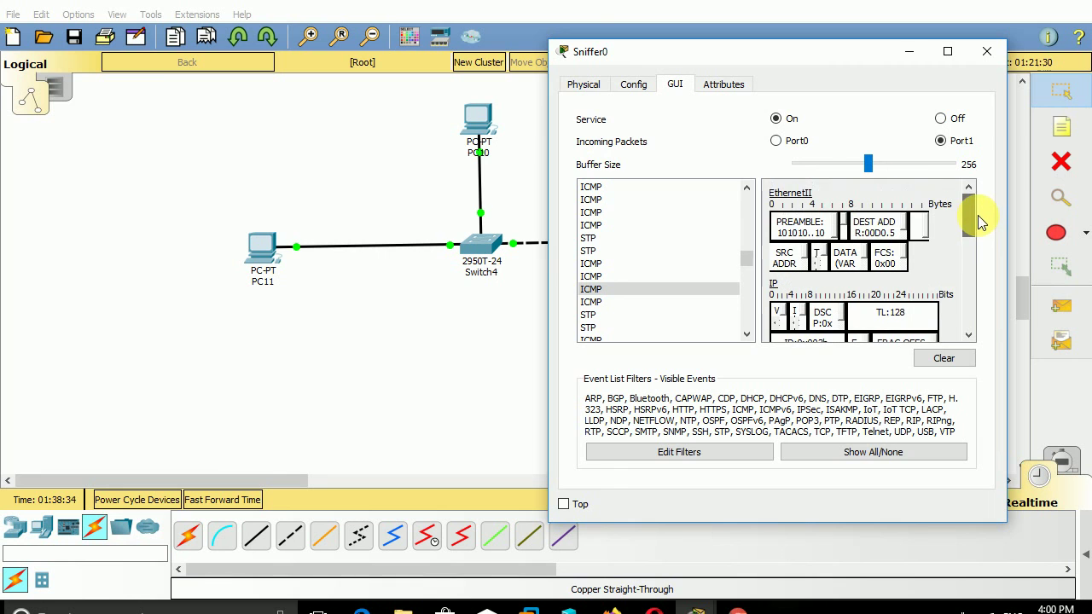
- Return to Sniffer0's capture list and inspect the full header details of an STP packet
{"action": "left_click", "coordinate": [461, 107]}
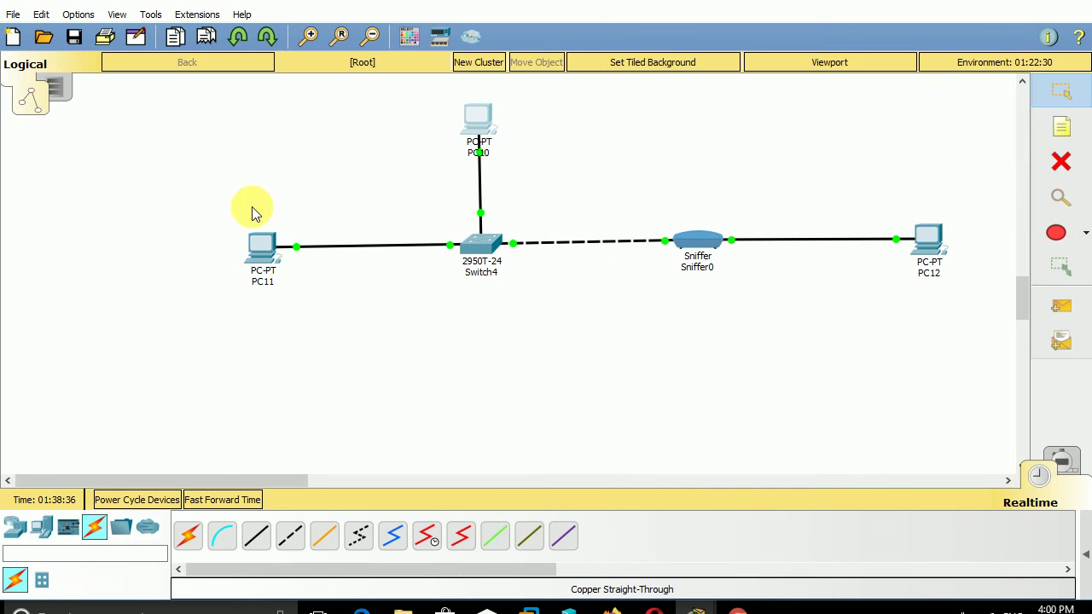
{"action": "mouse_move", "coordinate": [694, 605]}
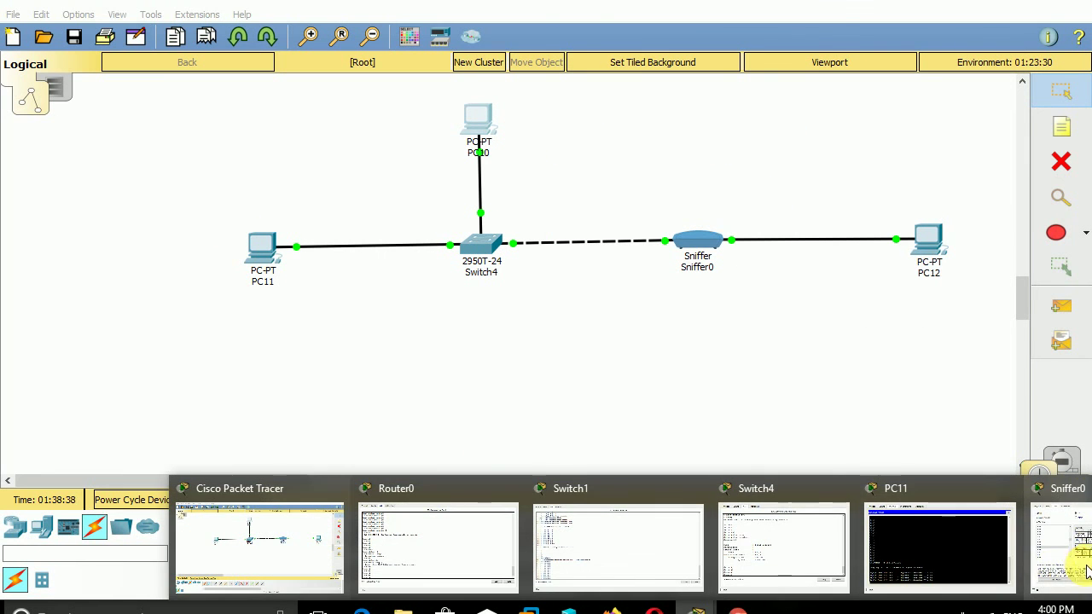
{"action": "left_click", "coordinate": [1082, 555]}
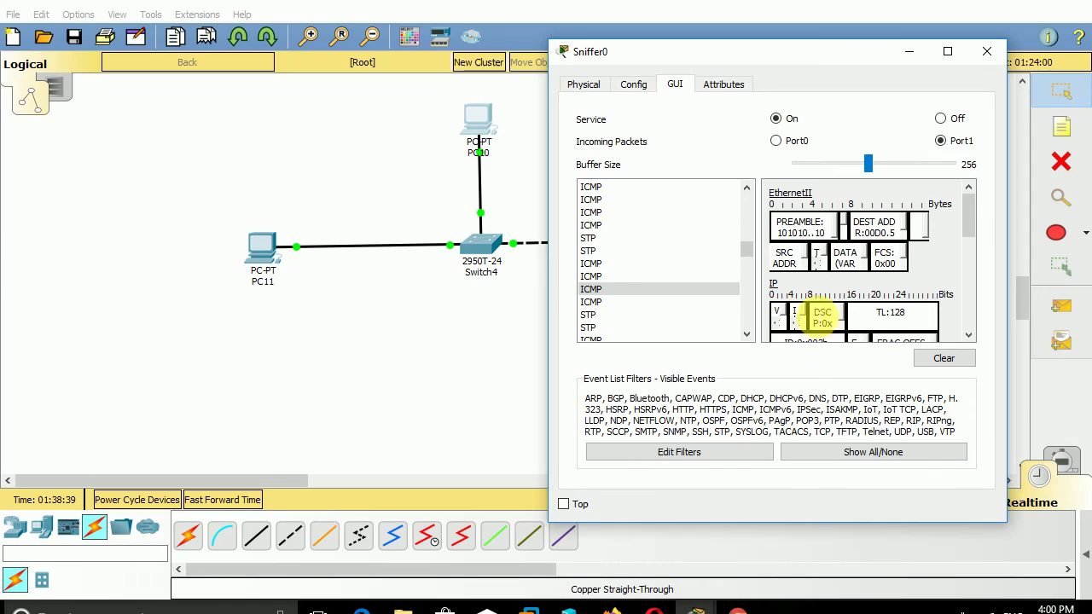
{"action": "left_click", "coordinate": [591, 238]}
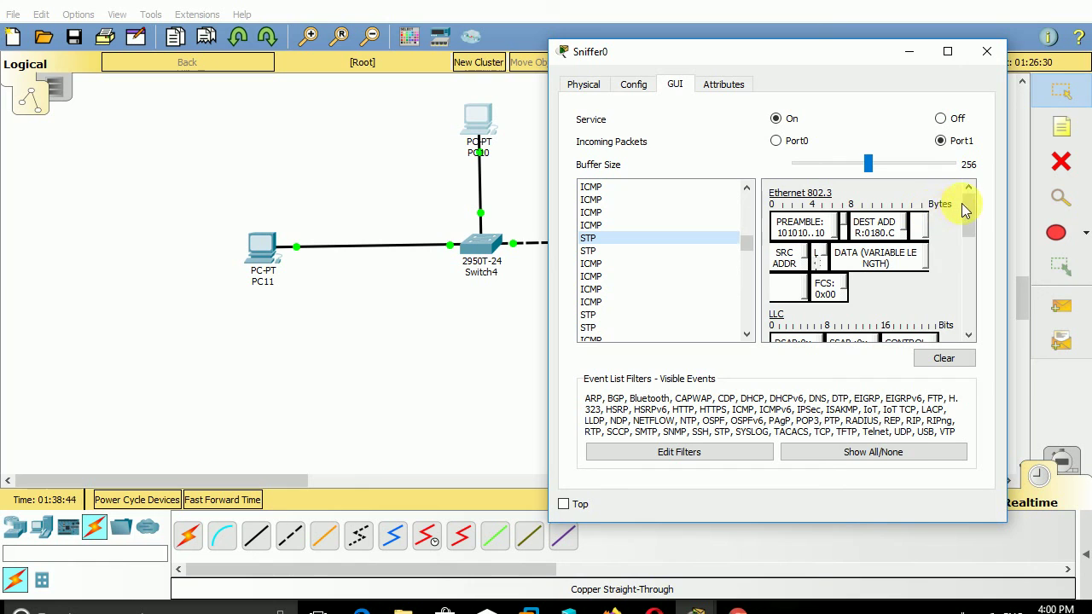
{"action": "left_click_drag", "start_coordinate": [969, 209], "coordinate": [977, 312]}
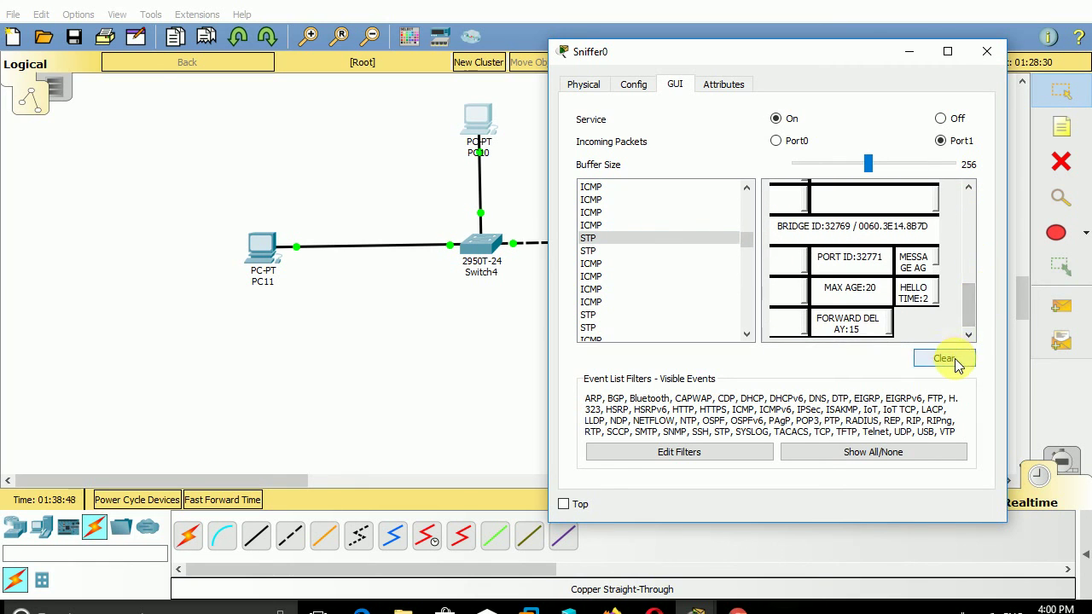
- Clear Sniffer0's captured packets and stop the continuous ping running on PC11
{"action": "left_click", "coordinate": [956, 363]}
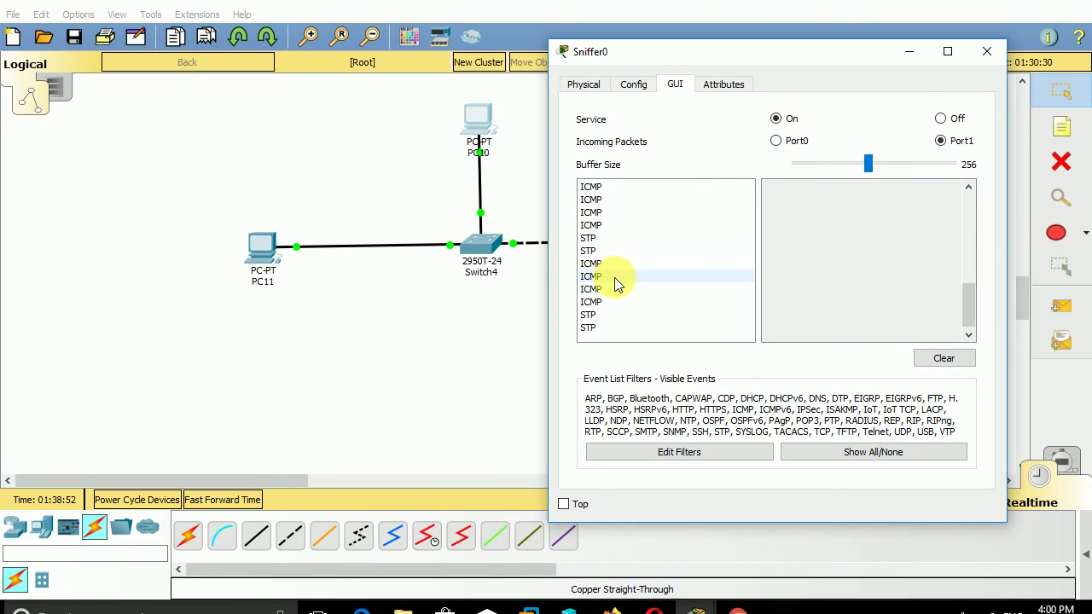
{"action": "left_click", "coordinate": [261, 246]}
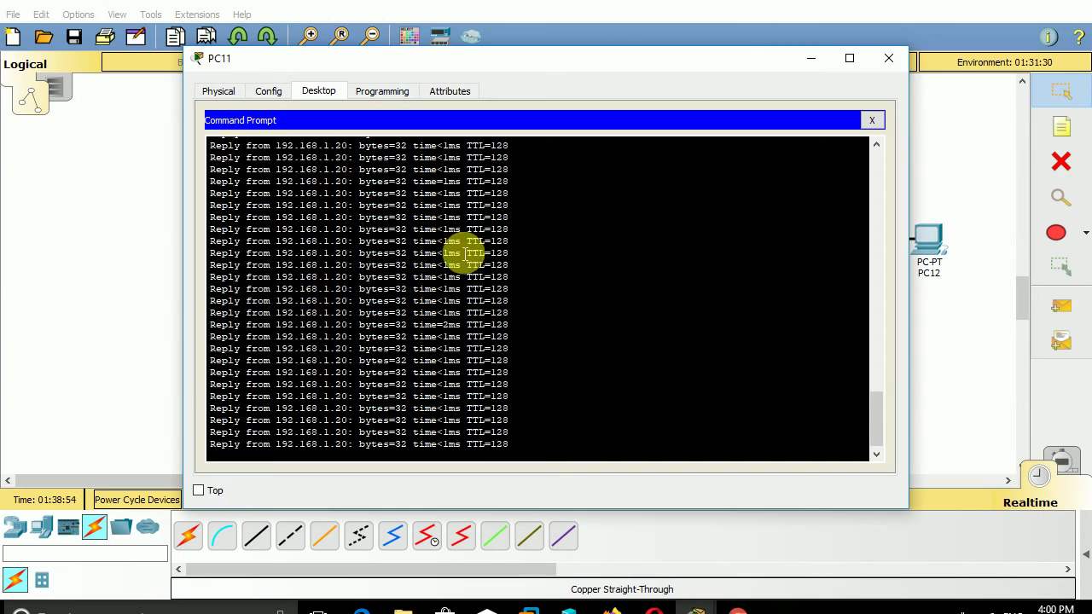
{"action": "key", "text": "ctrl+c"}
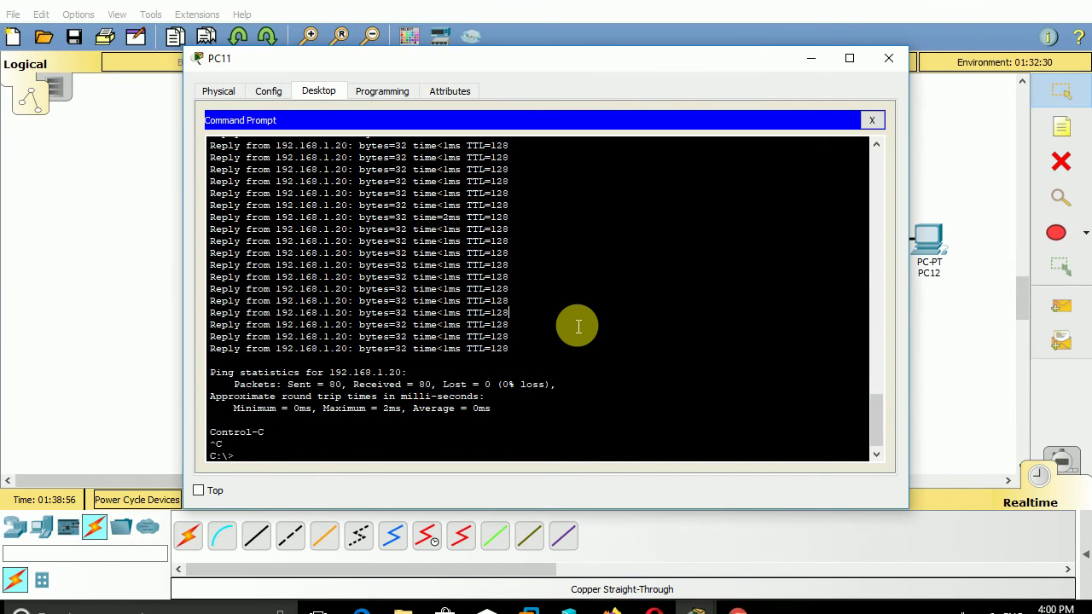
- Try a connection from PC11's command prompt with telnet 192.168.1.10 and close the PC11 window
{"action": "key", "text": "Return"}
{"action": "key", "text": "Return"}
{"action": "key", "text": "Return"}
{"action": "key", "text": "Return"}
{"action": "key", "text": "Return"}
{"action": "key", "text": "Return"}
{"action": "key", "text": "Return"}
{"action": "key", "text": "Return"}
{"action": "key", "text": "Return"}
{"action": "key", "text": "Return"}
{"action": "key", "text": "Return"}
{"action": "key", "text": "Return"}
{"action": "key", "text": "Return"}
{"action": "key", "text": "Return"}
{"action": "key", "text": "Return"}
{"action": "key", "text": "Return"}
{"action": "key", "text": "Return"}
{"action": "key", "text": "Return"}
{"action": "key", "text": "Return"}
{"action": "key", "text": "Return"}
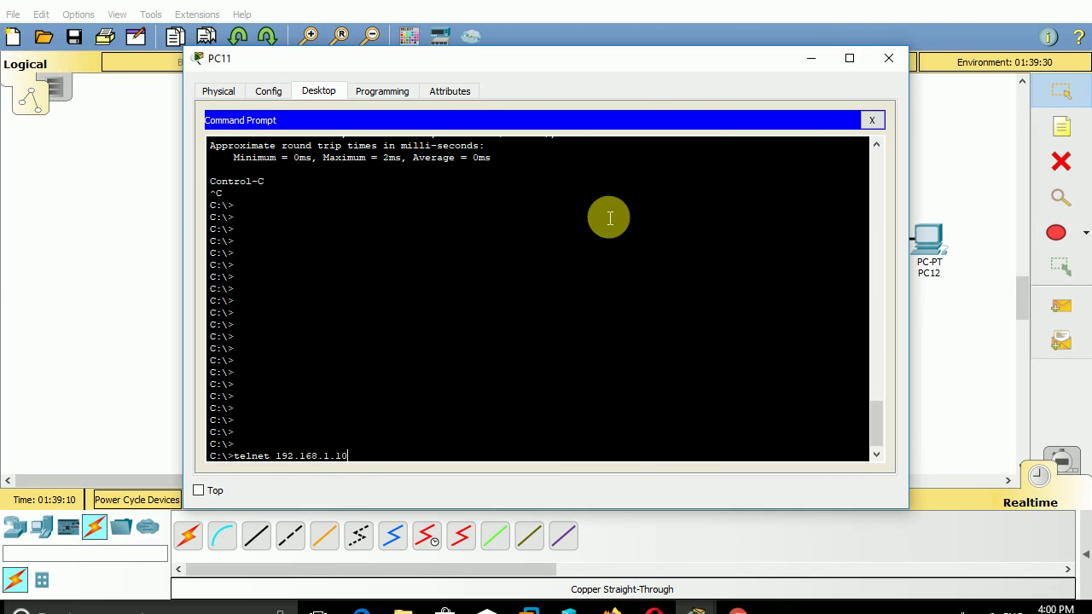
{"action": "key", "text": "Return"}
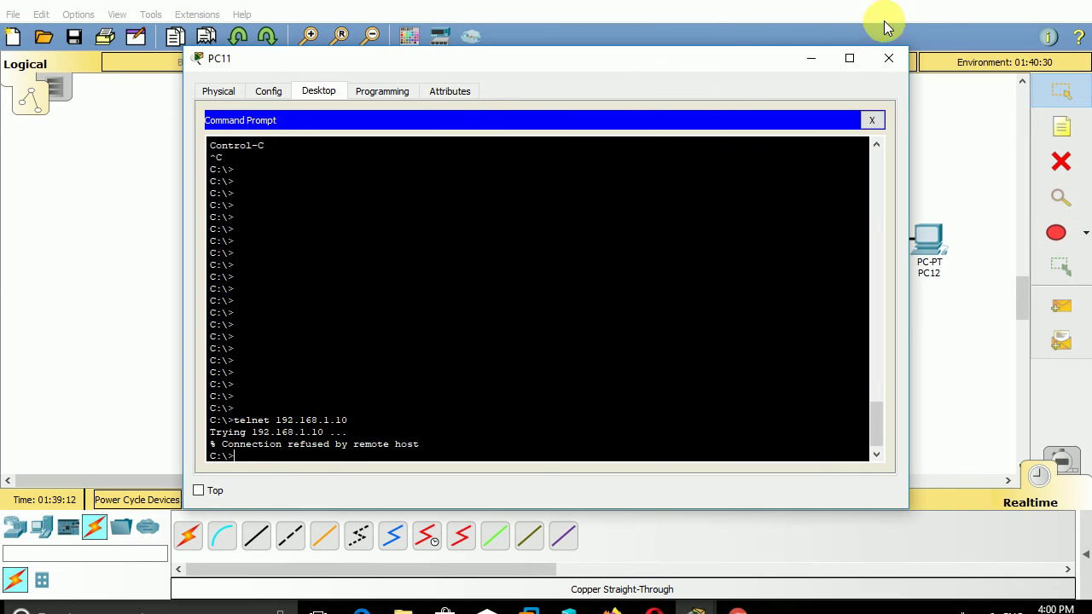
{"action": "left_click", "coordinate": [889, 58]}
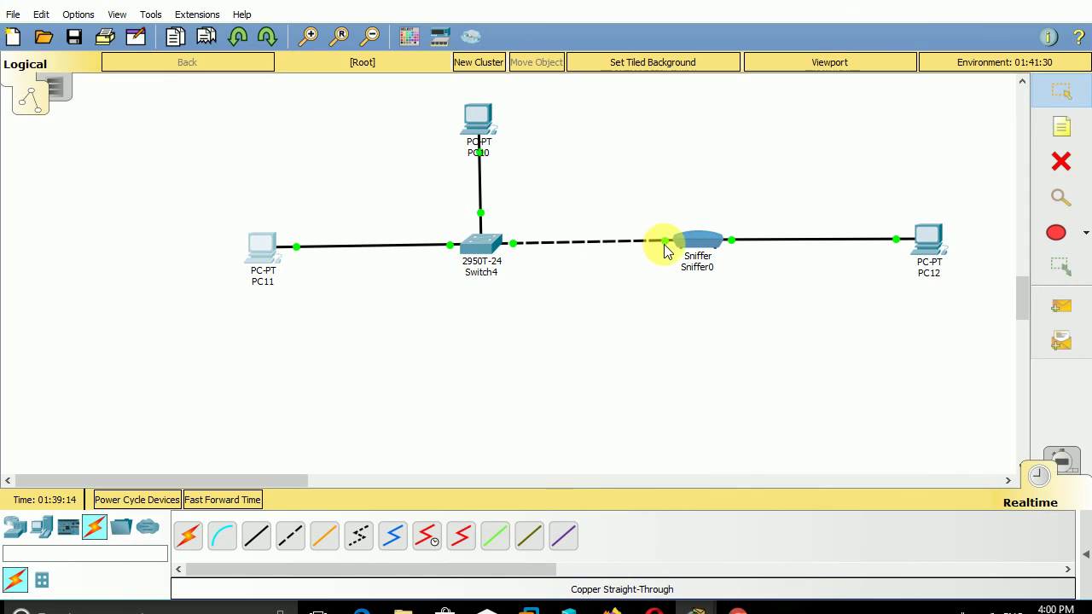
- Review the latest packets captured by Sniffer0 and empty the capture list
{"action": "left_click", "coordinate": [695, 243]}
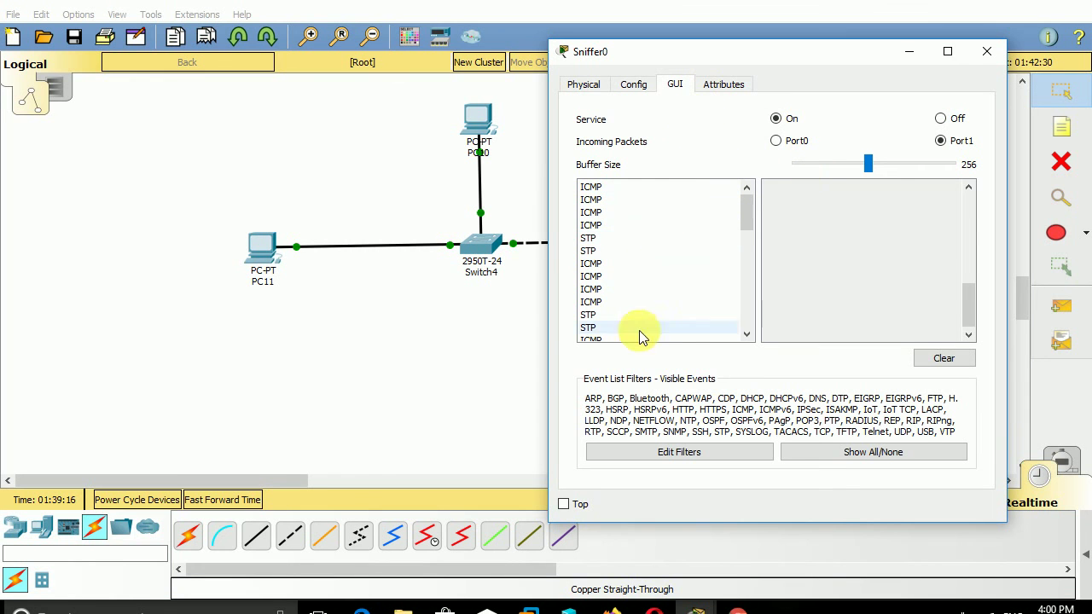
{"action": "left_click_drag", "start_coordinate": [749, 214], "coordinate": [738, 316]}
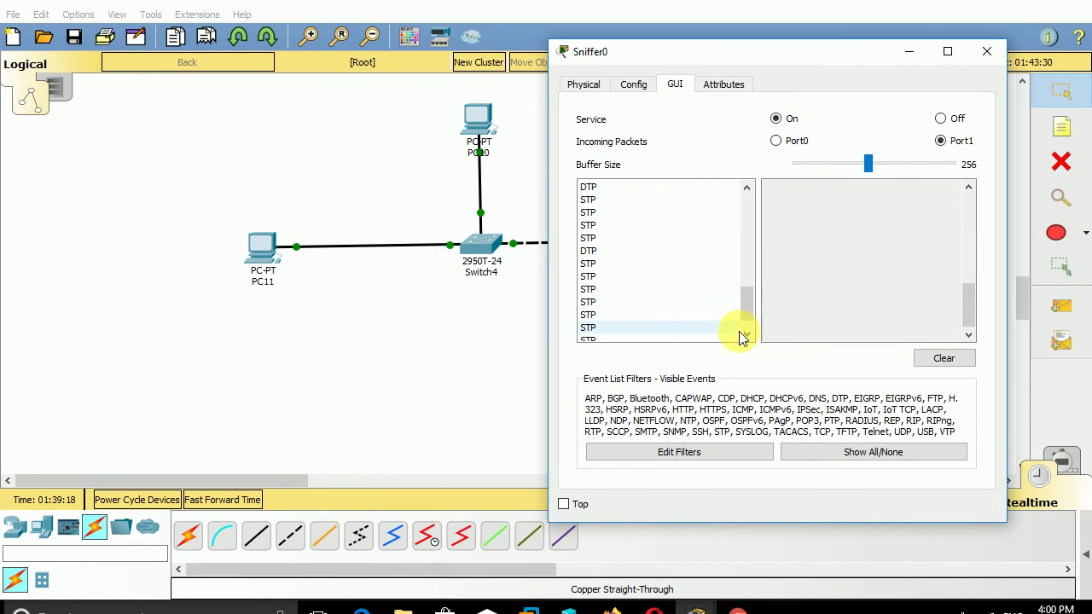
{"action": "left_click", "coordinate": [942, 359]}
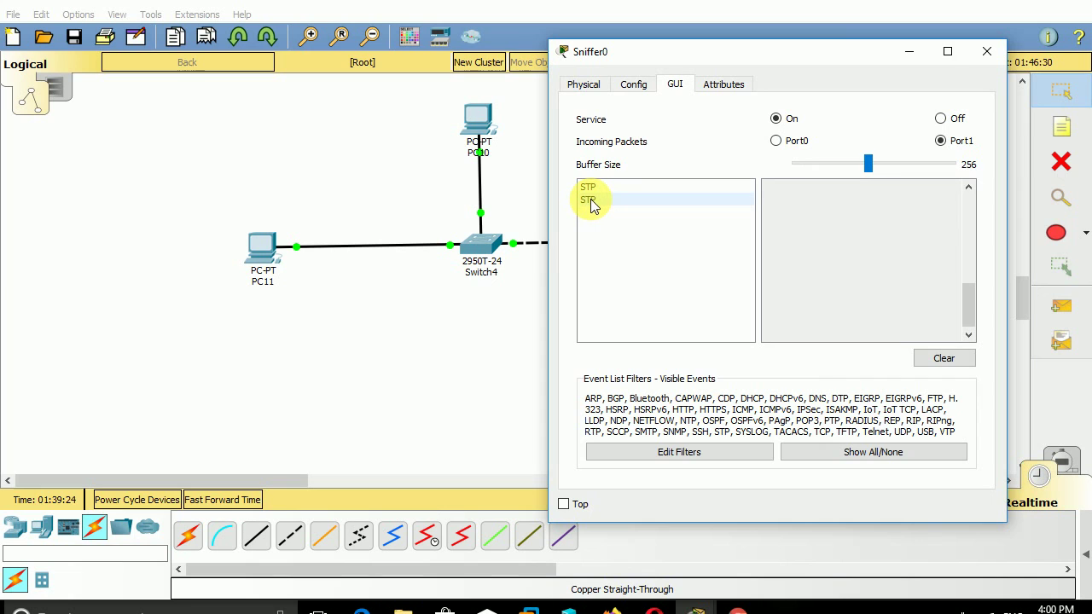
- Bring Sniffer0's window back up, clear the newly captured packets, and return to the topology
{"action": "left_click_drag", "start_coordinate": [415, 105], "coordinate": [512, 161]}
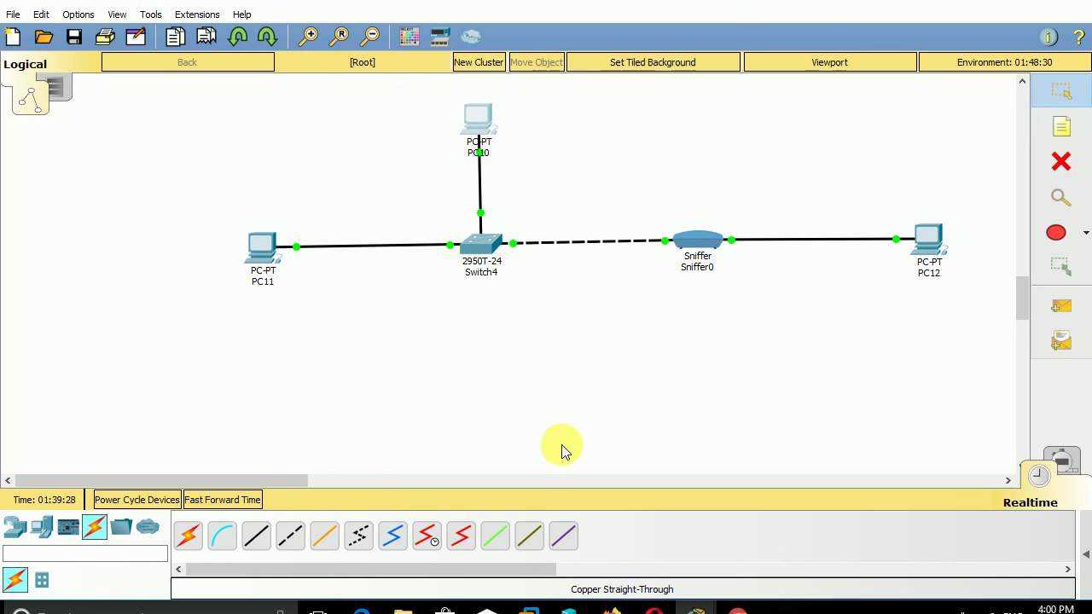
{"action": "left_click", "coordinate": [702, 608]}
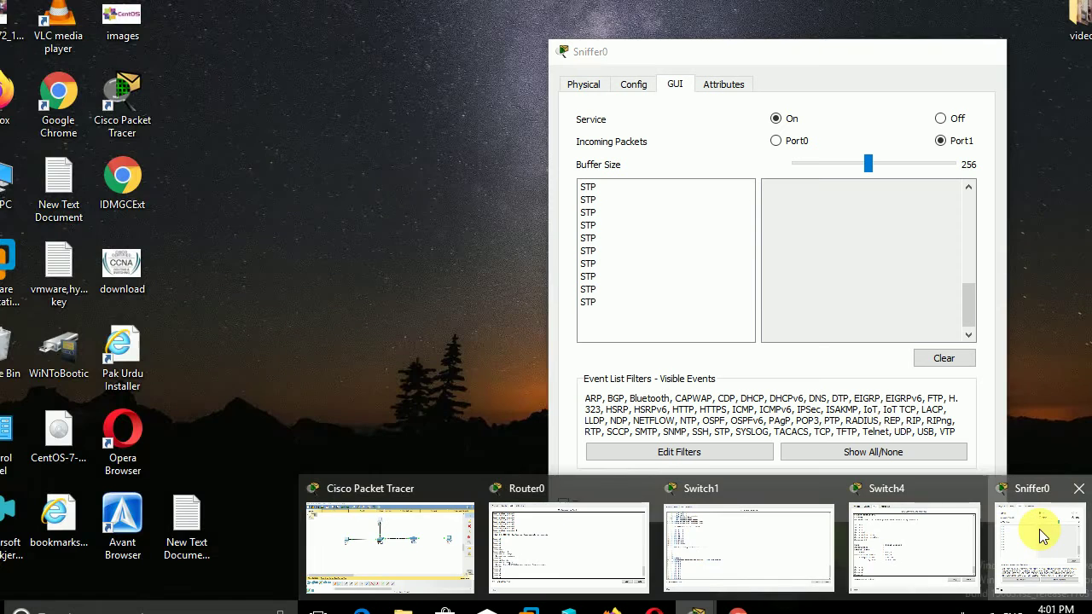
{"action": "left_click", "coordinate": [1036, 535]}
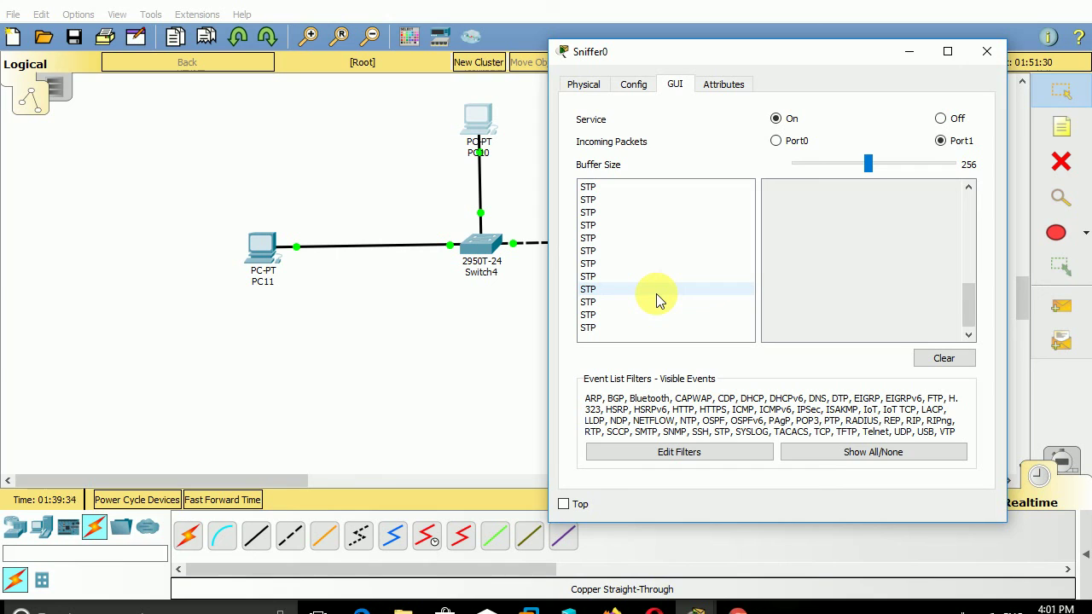
{"action": "left_click", "coordinate": [943, 359]}
{"action": "left_click", "coordinate": [987, 36]}
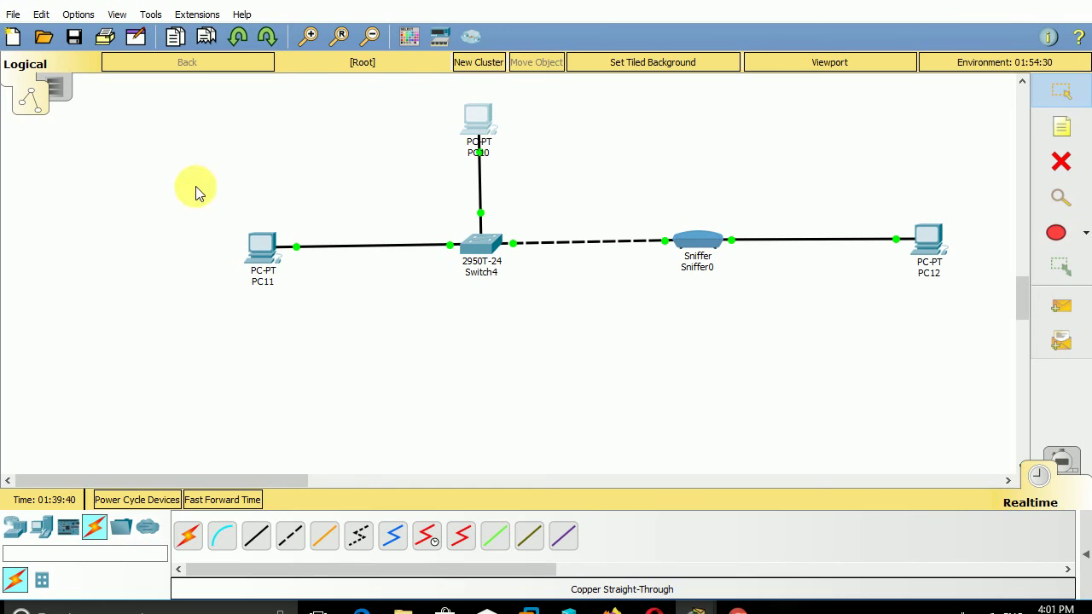
- Examine PC11, PC10 and the link between Switch4 and Sniffer0 in the topology
{"action": "left_click_drag", "start_coordinate": [206, 220], "coordinate": [350, 302]}
{"action": "left_click_drag", "start_coordinate": [415, 122], "coordinate": [586, 186]}
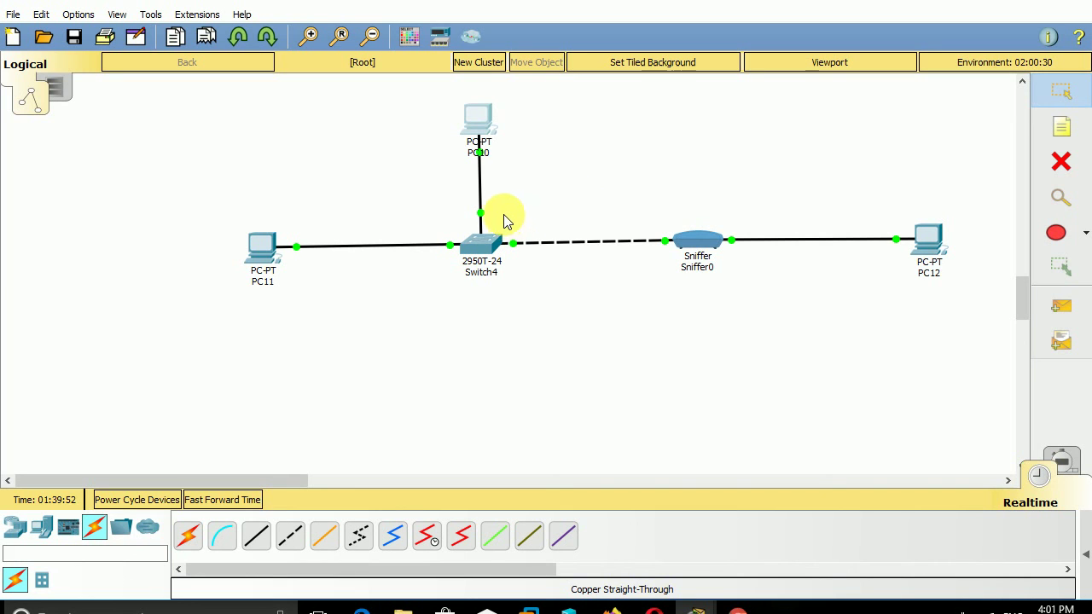
{"action": "left_click_drag", "start_coordinate": [494, 216], "coordinate": [728, 270]}
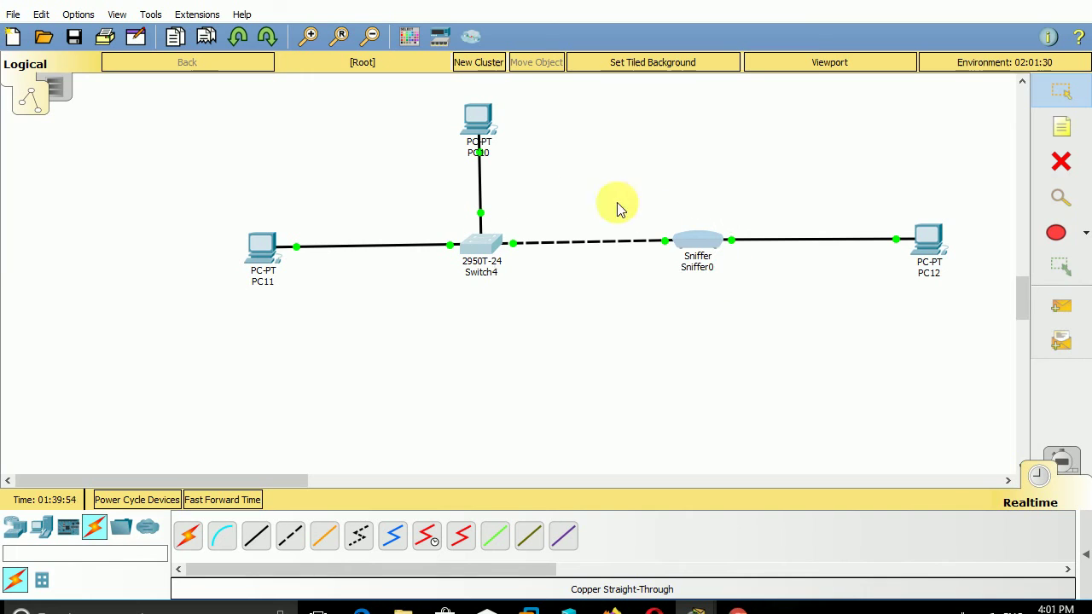
{"action": "left_click_drag", "start_coordinate": [240, 229], "coordinate": [367, 286]}
{"action": "left_click_drag", "start_coordinate": [439, 127], "coordinate": [556, 162]}
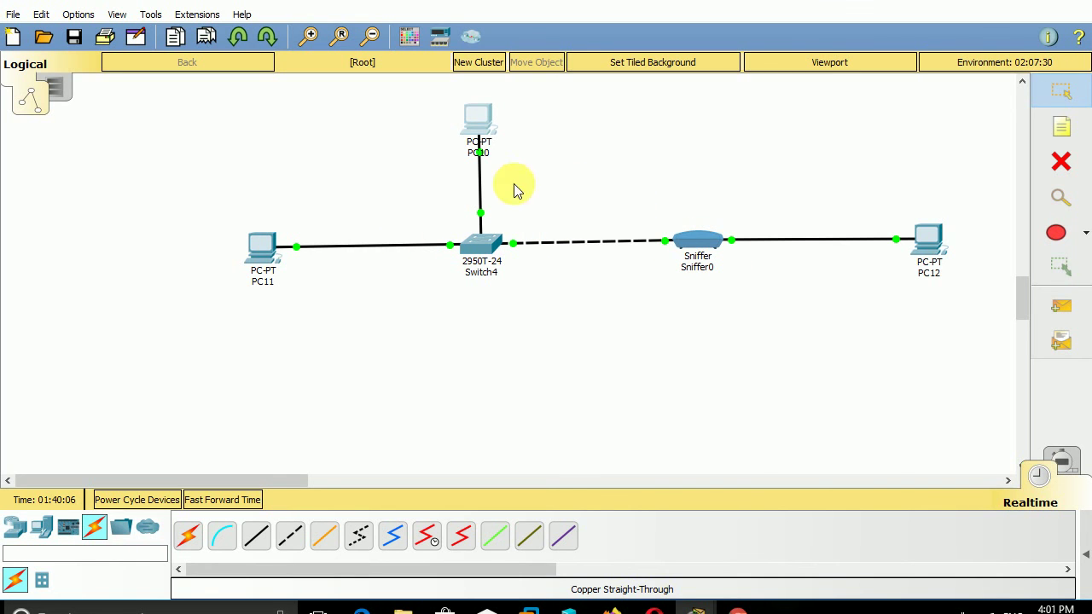
- Move PC10's cable to a different free FastEthernet port on Switch4
{"action": "left_click", "coordinate": [485, 247]}
{"action": "left_click", "coordinate": [482, 246]}
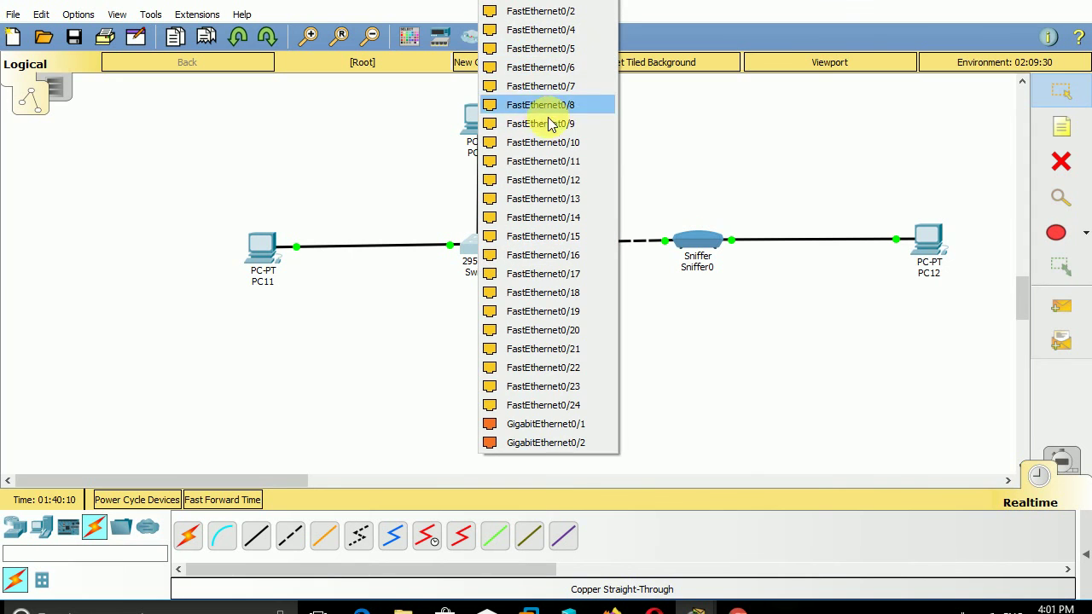
{"action": "left_click", "coordinate": [549, 127]}
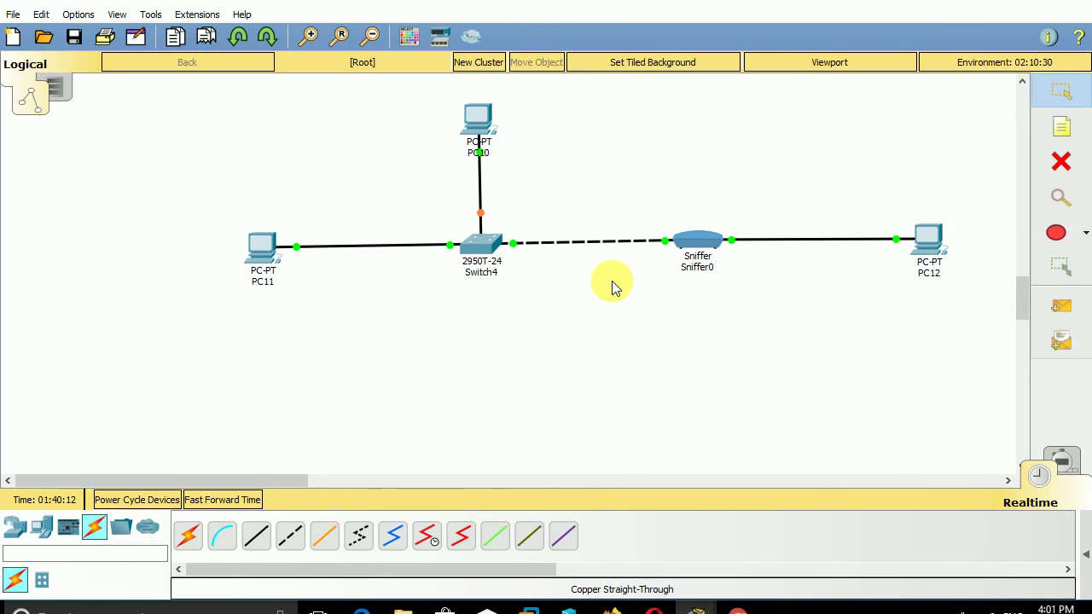